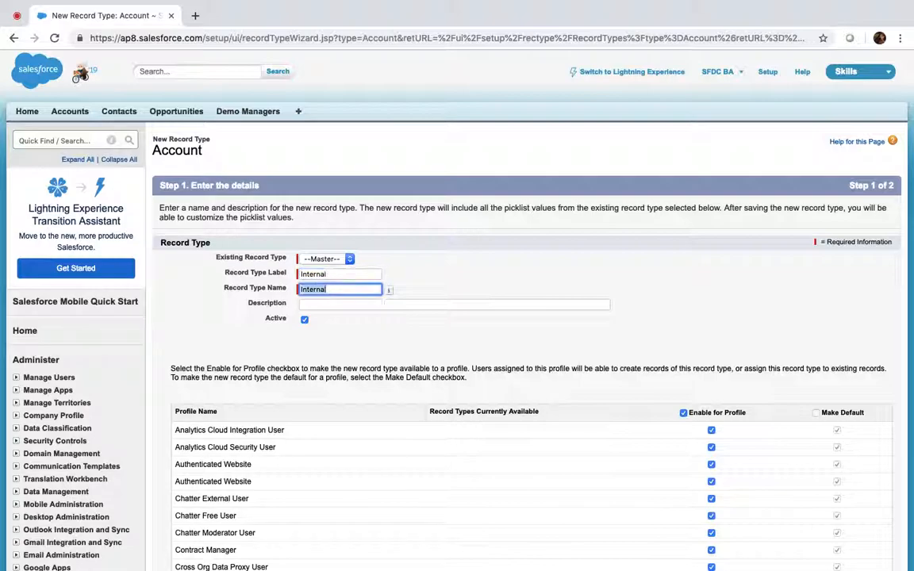
Assign Account Layout to all profiles for the new Internal account record type and save the record type
scroll(474, 276, down, 3)
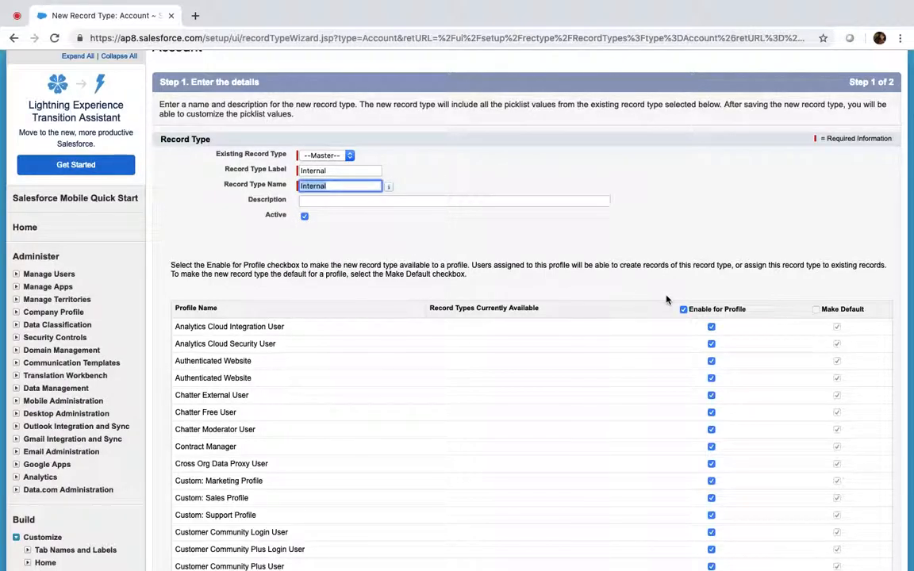
scroll(667, 300, down, 10)
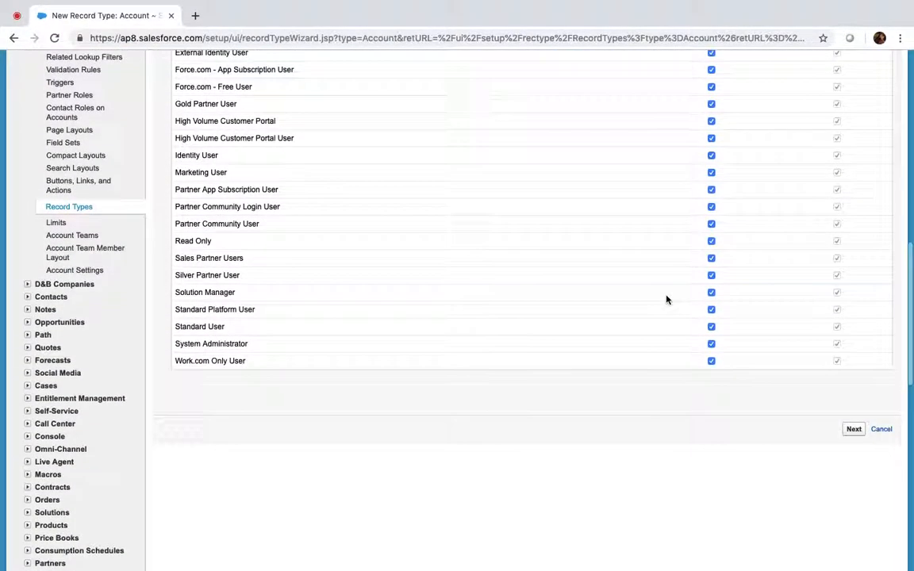
click(853, 430)
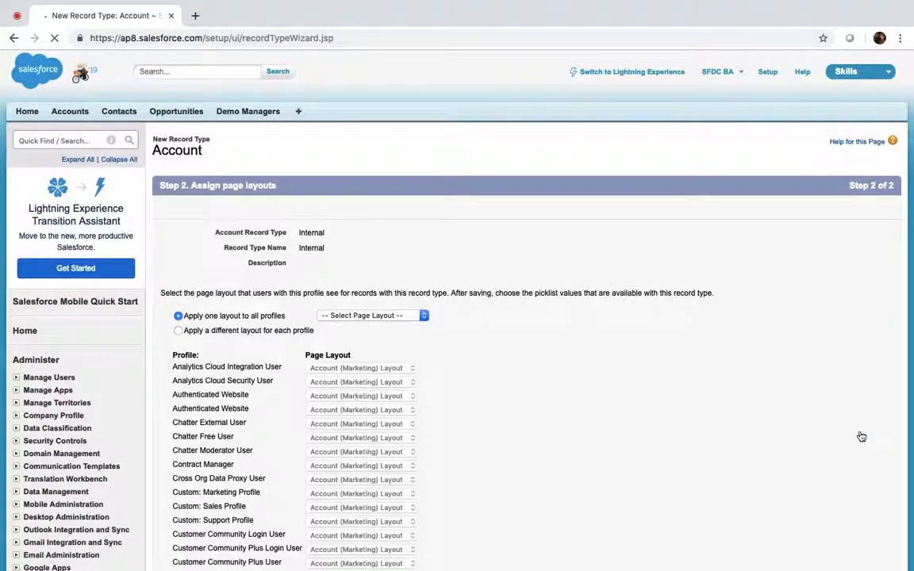
click(411, 317)
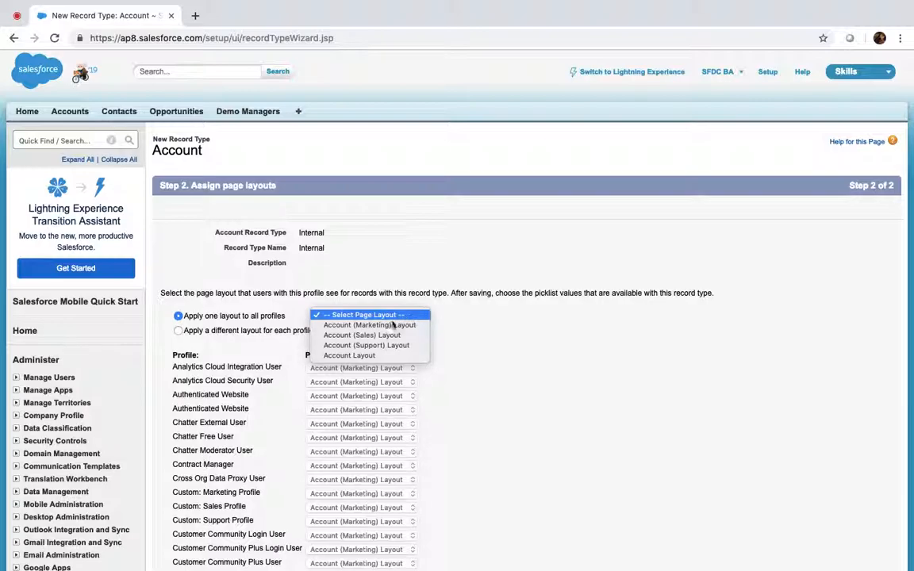
click(364, 356)
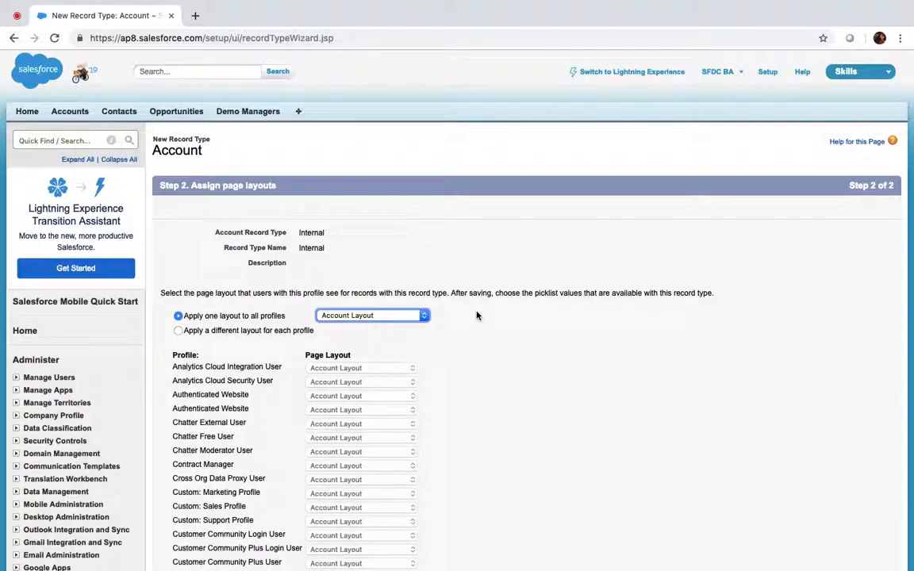
scroll(477, 316, down, 15)
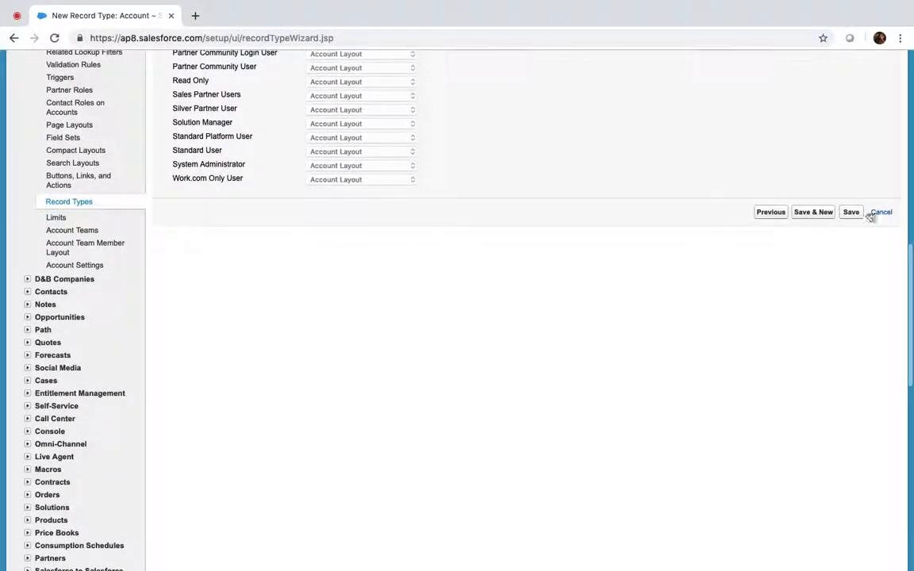
click(857, 215)
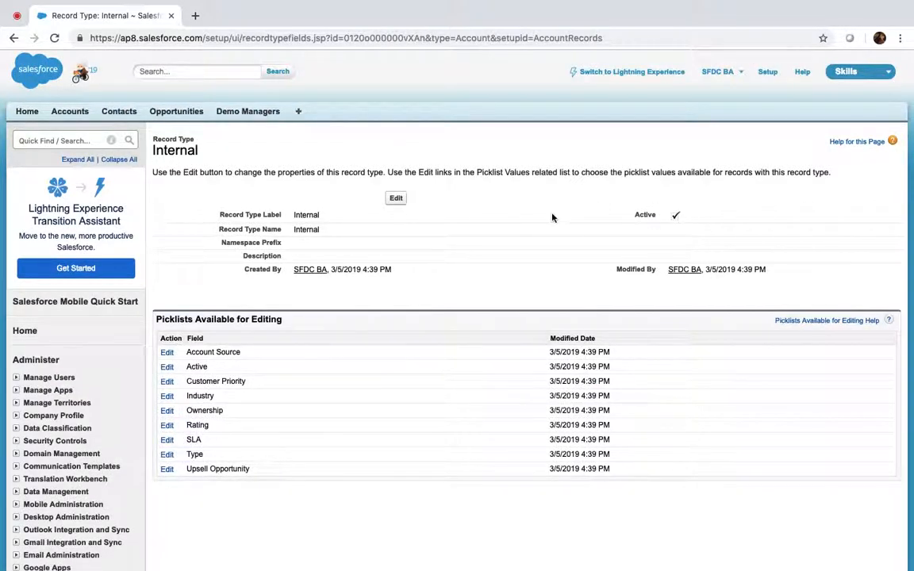
Start a new account record type labelled External based on Master, make it active and enable it for all profiles
scroll(89, 402, down, 5)
scroll(89, 403, up, 2)
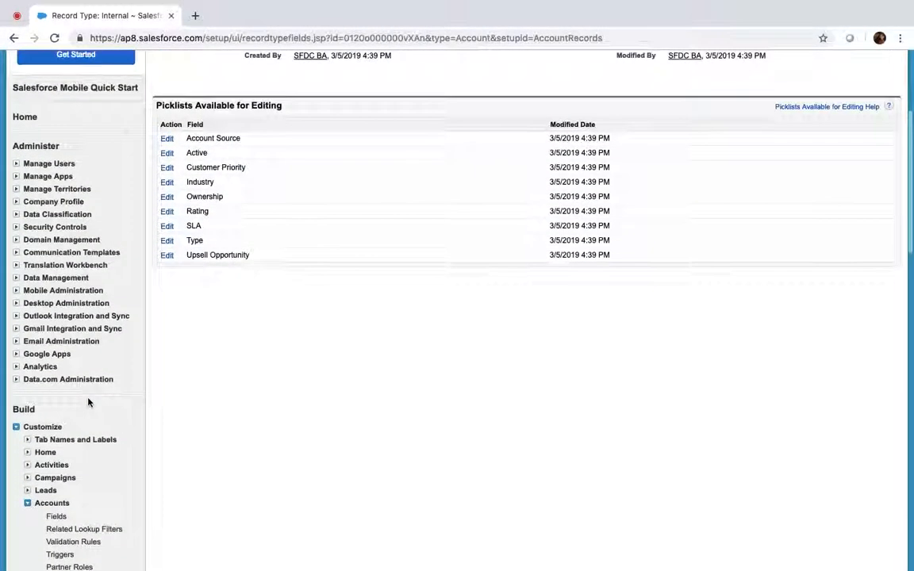
scroll(89, 403, down, 3)
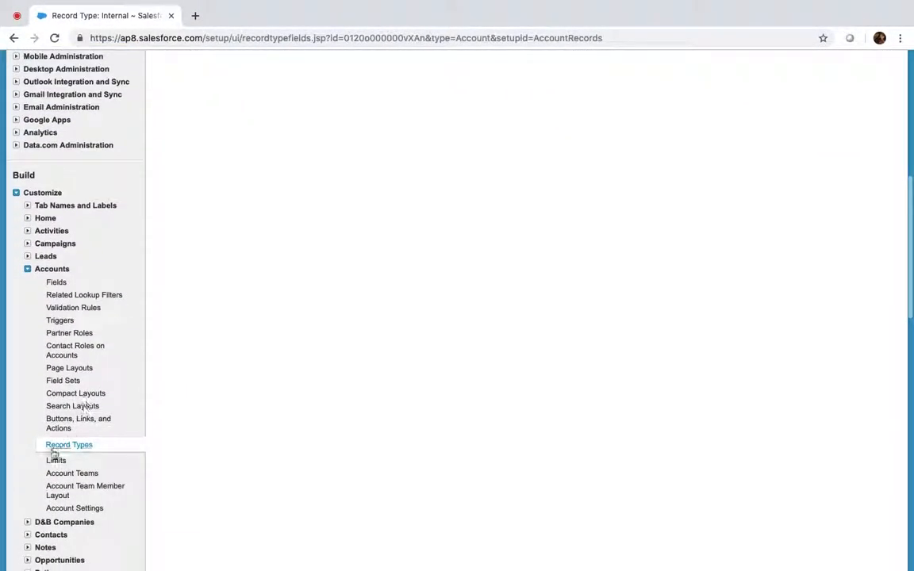
click(63, 446)
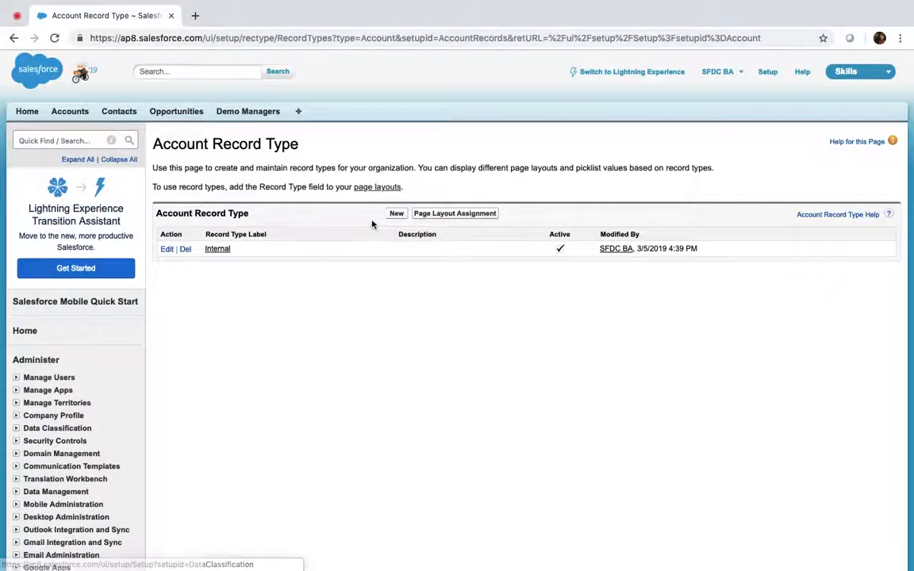
click(395, 214)
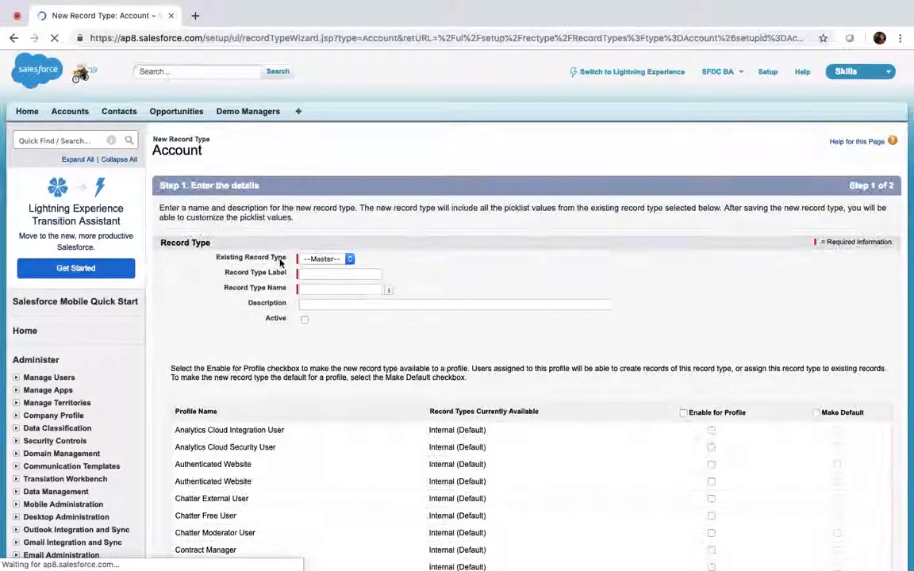
click(318, 274)
text(External)
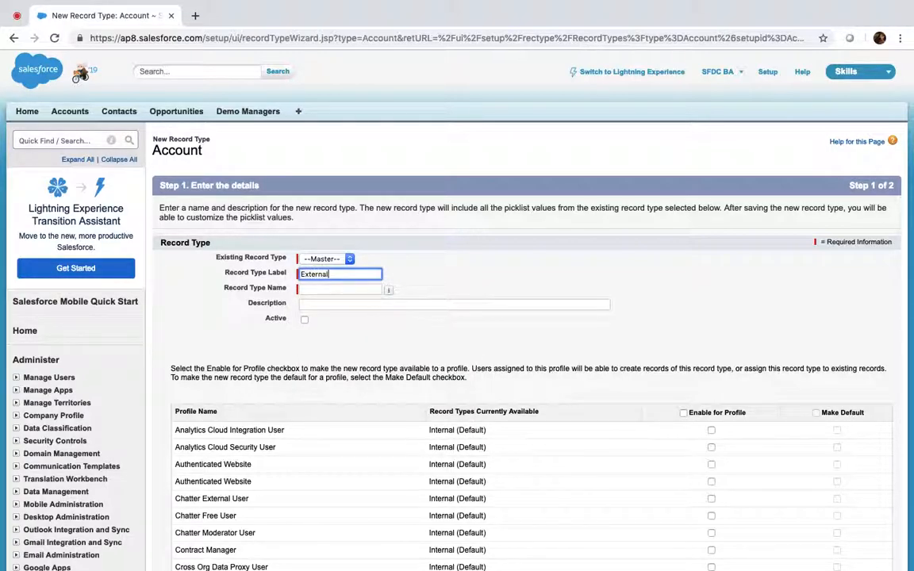
key(Tab)
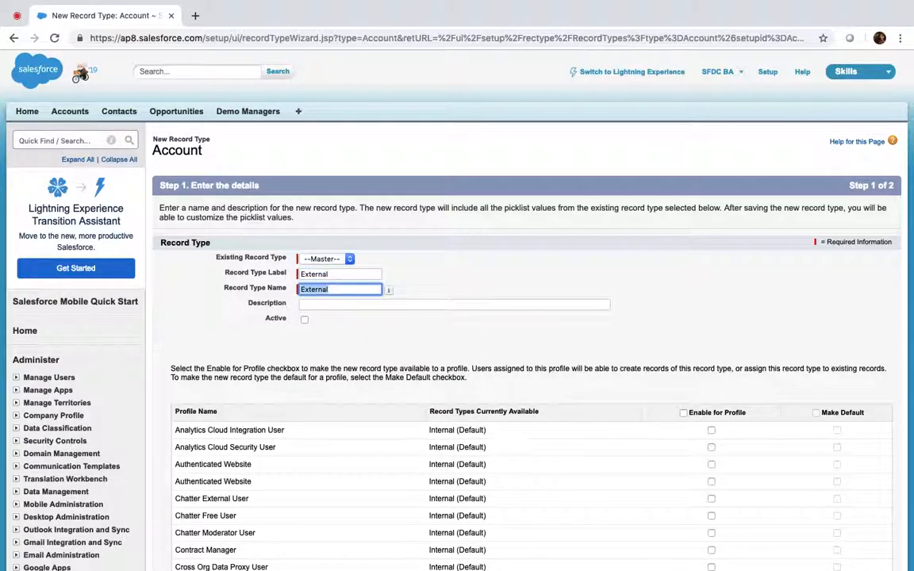
click(305, 320)
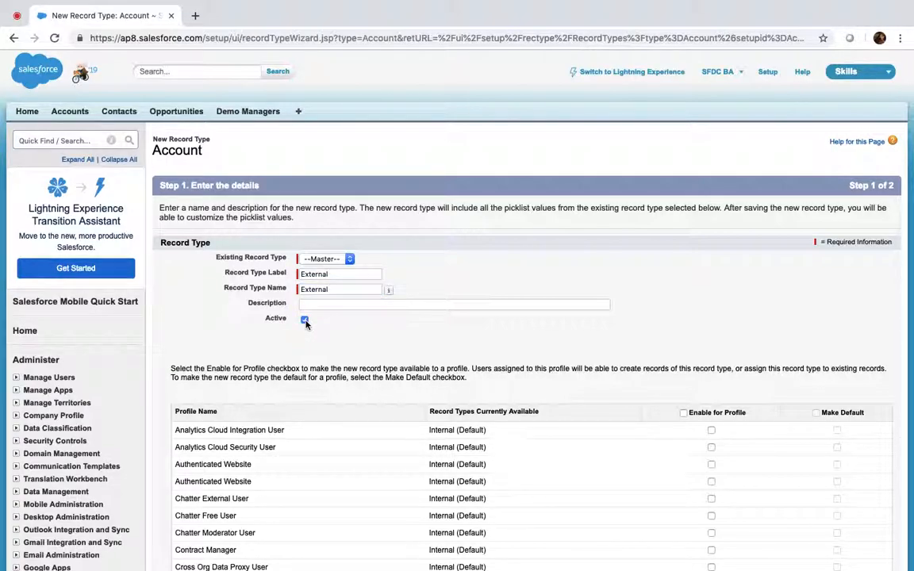
click(683, 413)
scroll(651, 163, down, 15)
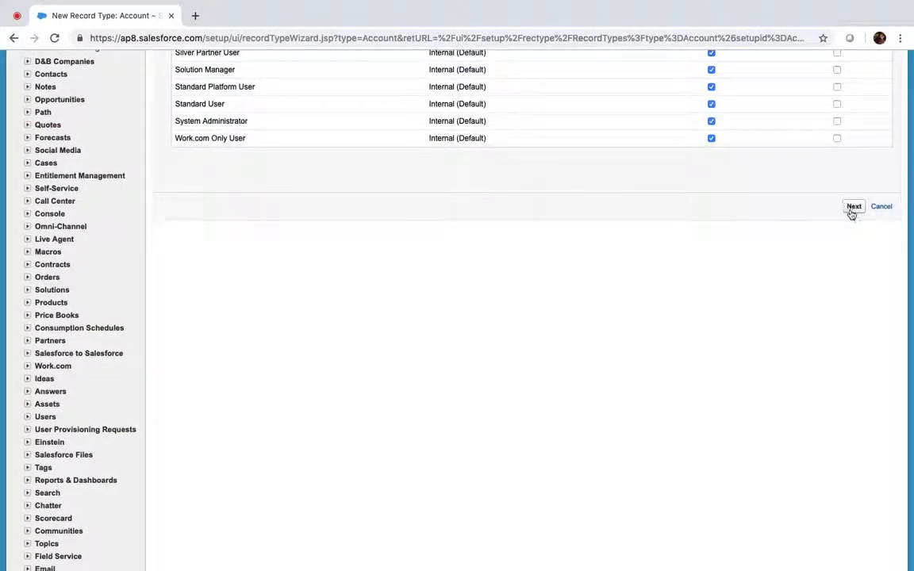
click(851, 209)
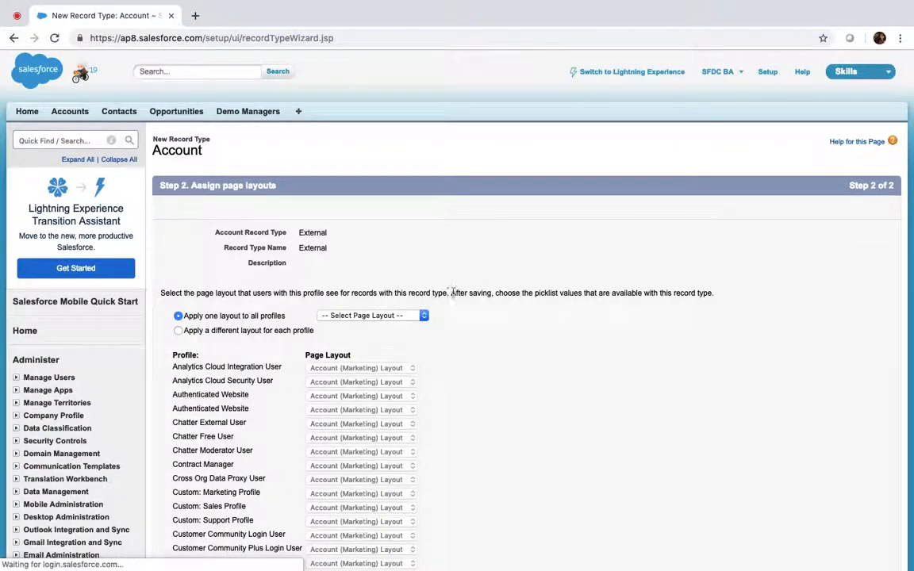
Assign Account Layout to all profiles for the External record type and save it
click(408, 318)
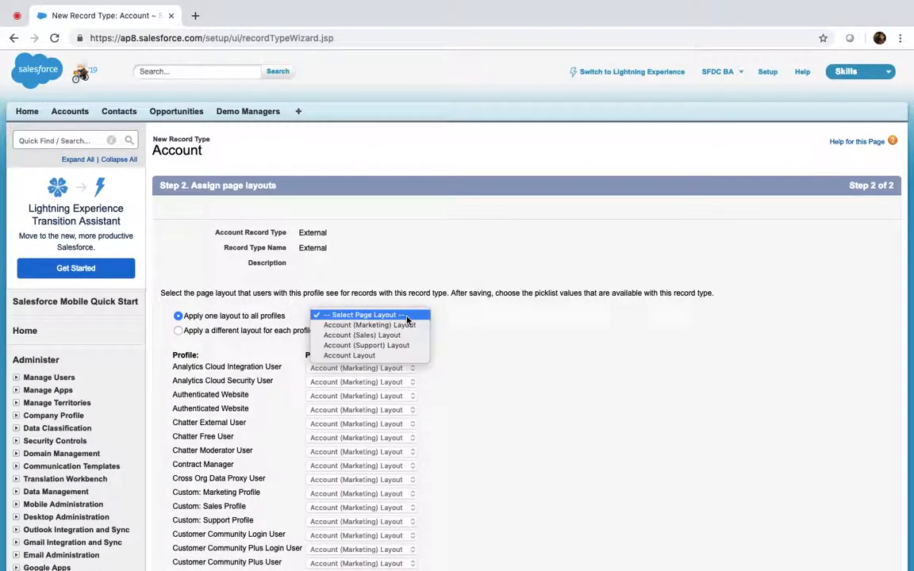
click(376, 356)
scroll(531, 327, down, 10)
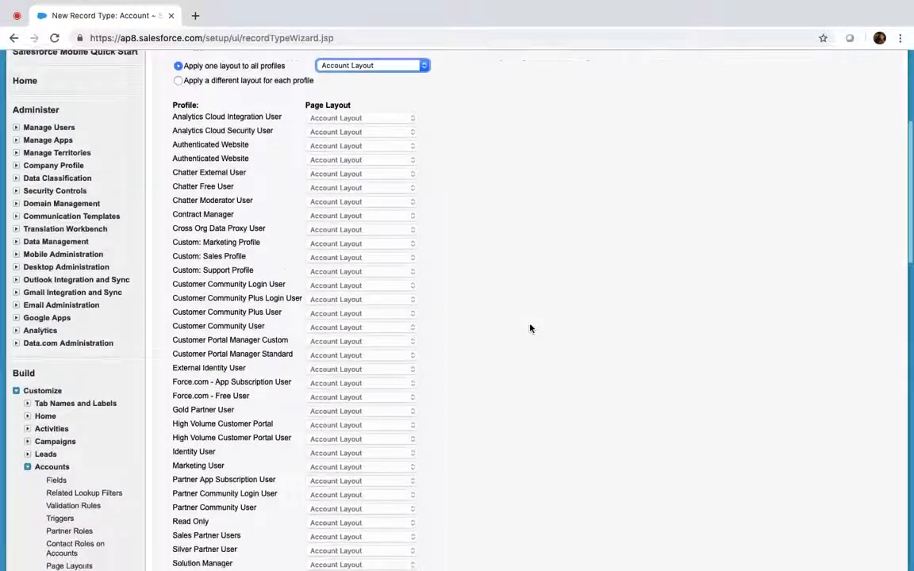
scroll(531, 328, down, 3)
click(854, 165)
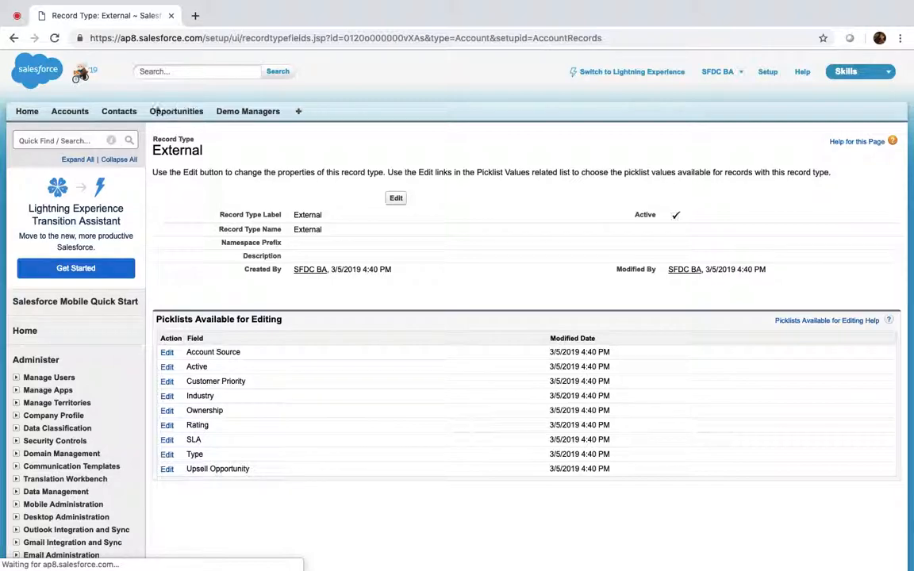
Check the record type choices for a new account and open its entry form with the Internal record type
click(71, 113)
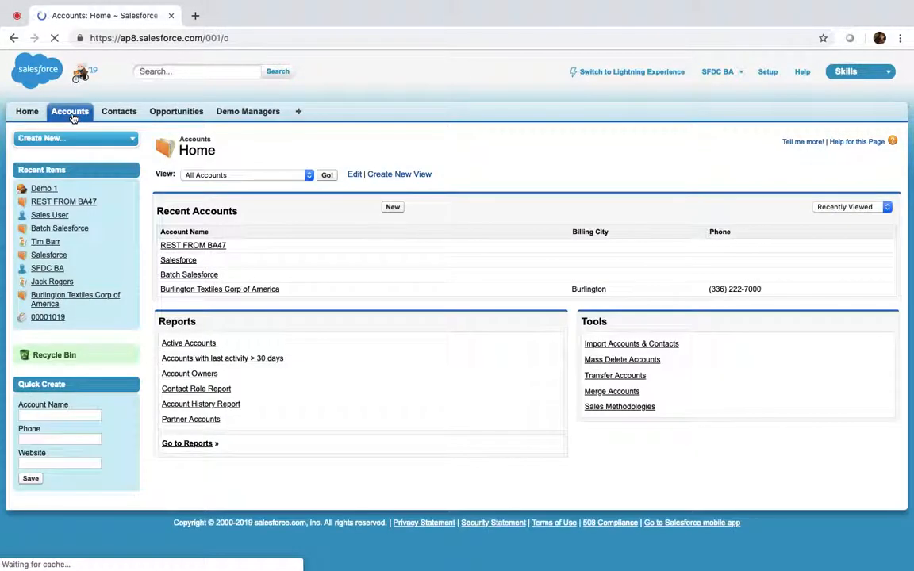
click(392, 208)
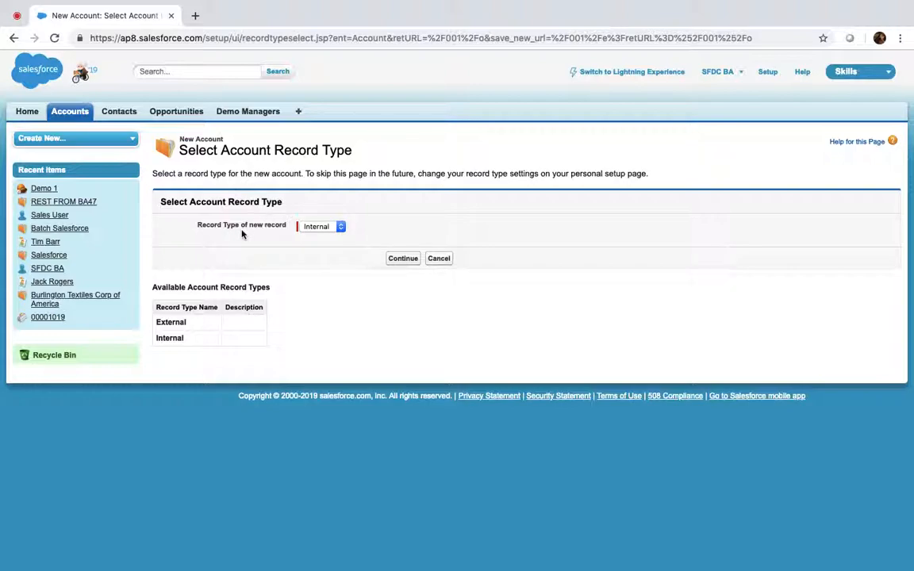
click(318, 228)
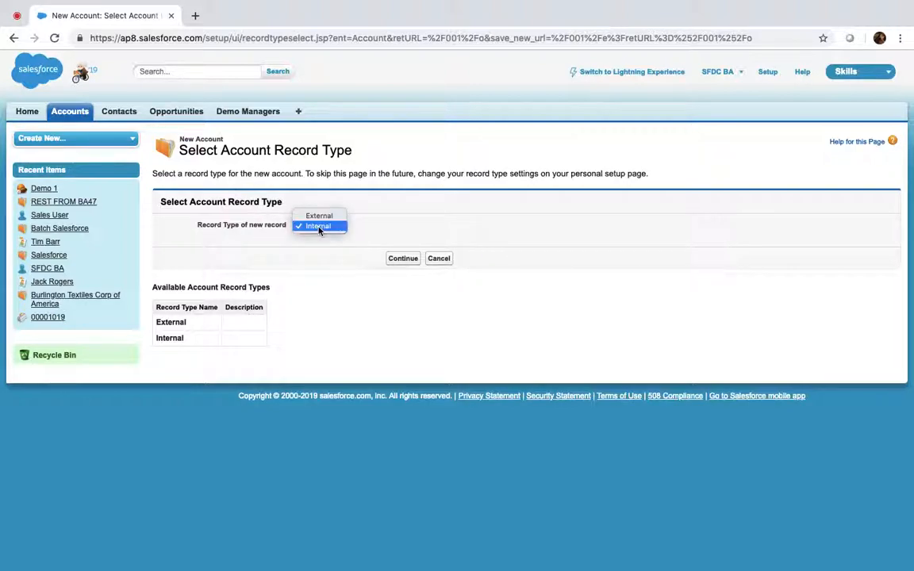
click(319, 215)
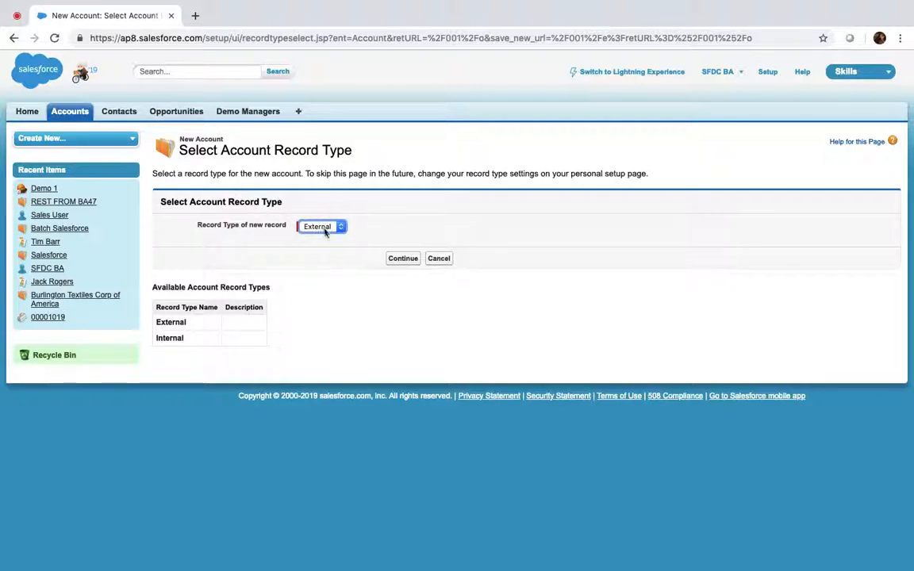
click(323, 226)
click(324, 236)
click(408, 264)
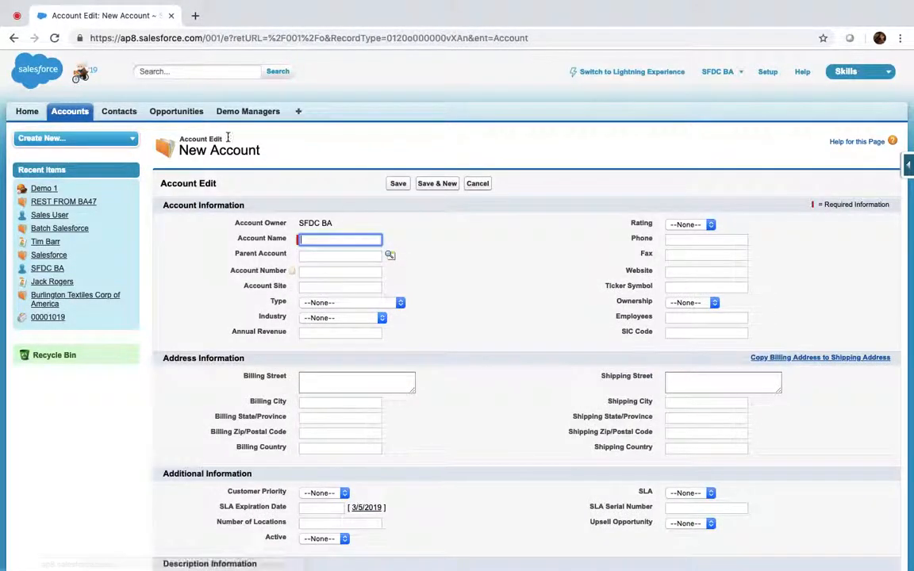
View the new account entry form for the External record type, then return to the Accounts home page
click(69, 113)
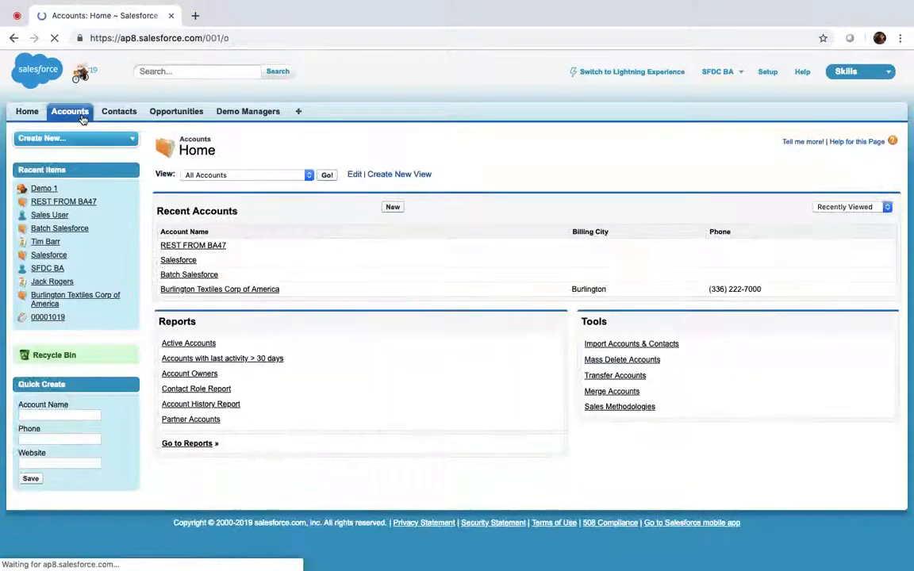
click(392, 206)
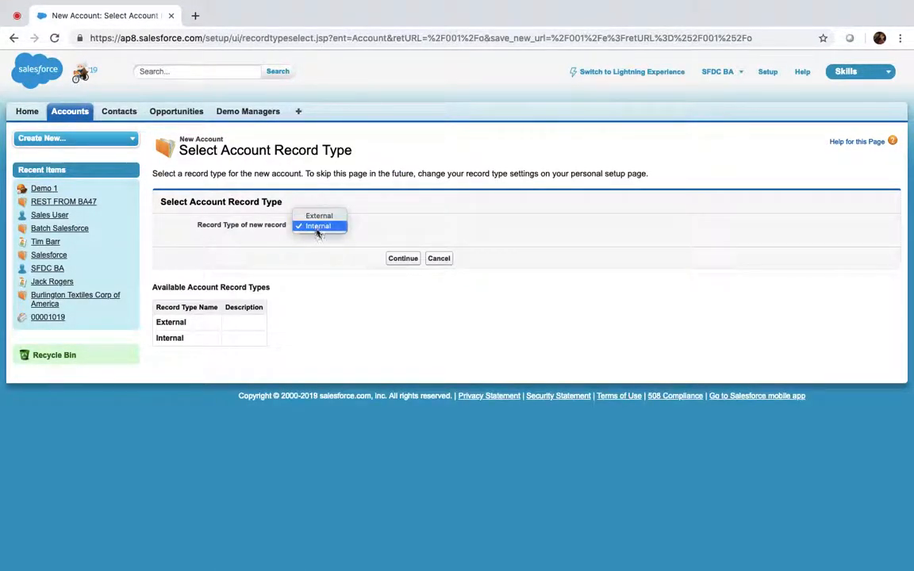
click(318, 216)
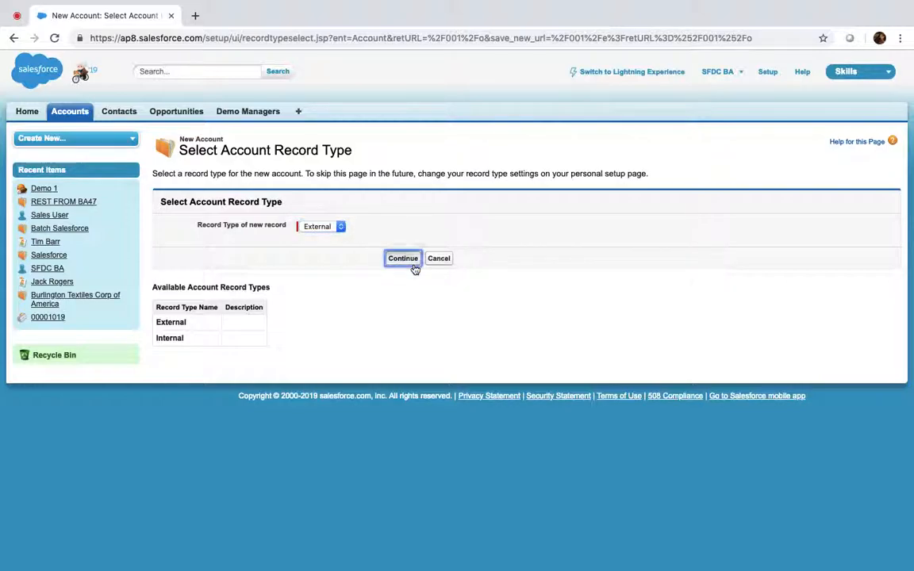
click(413, 265)
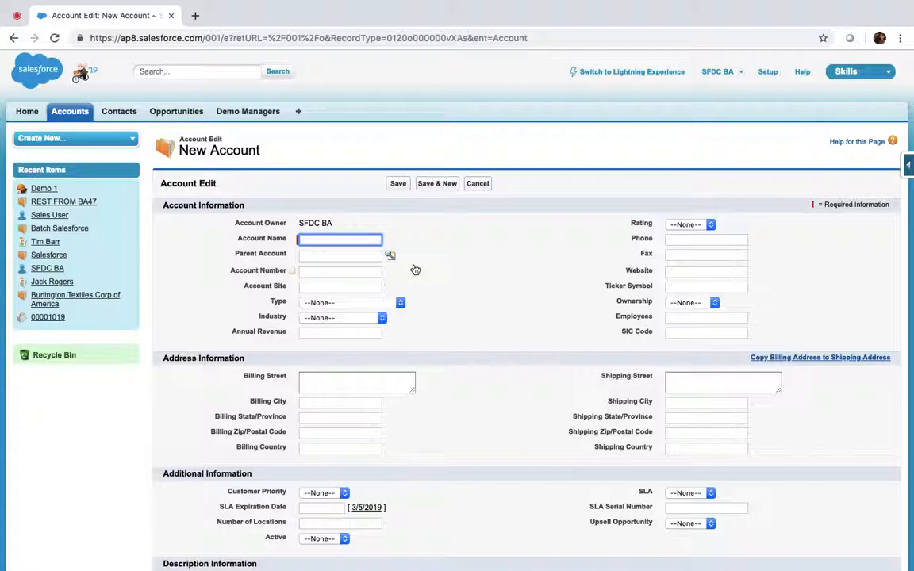
click(72, 110)
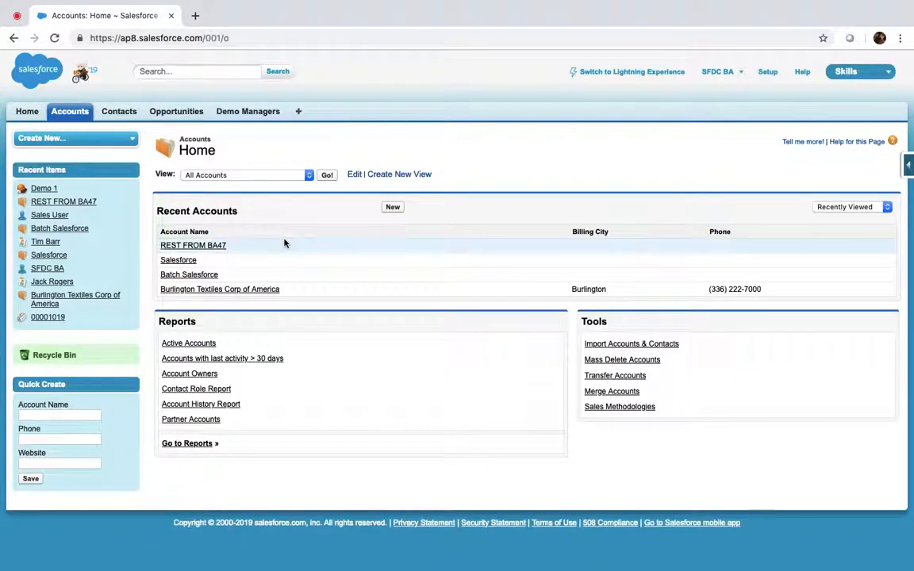
Find the account customization settings in Setup and open the list of account page layouts
click(770, 73)
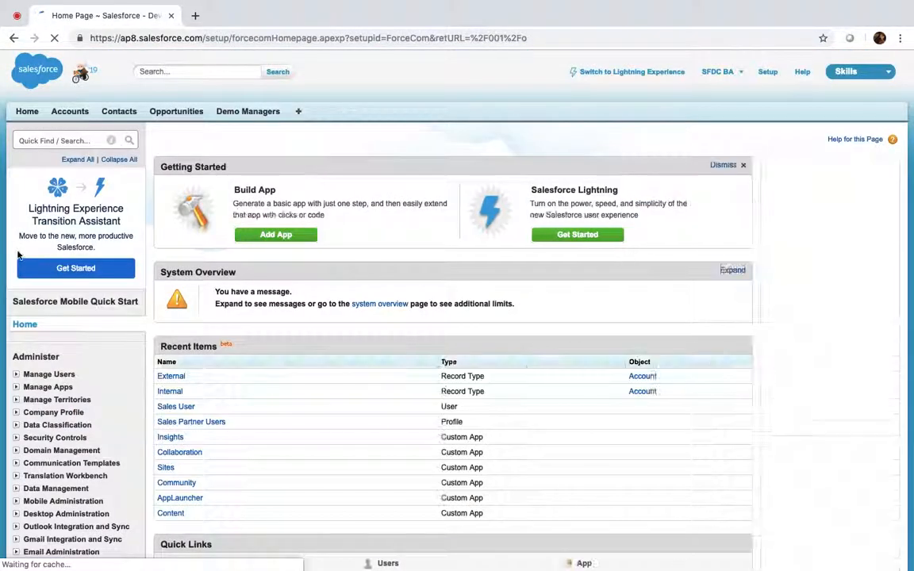
click(28, 141)
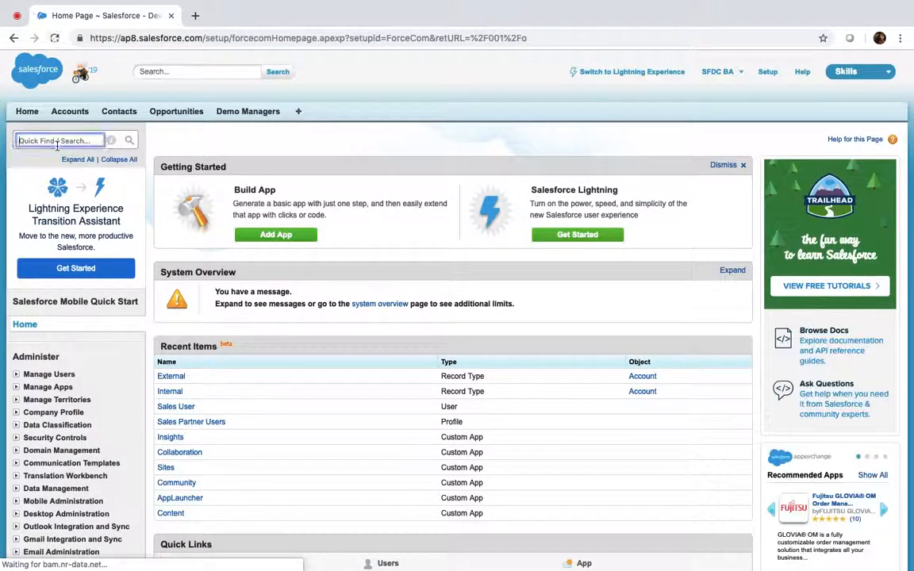
text(account)
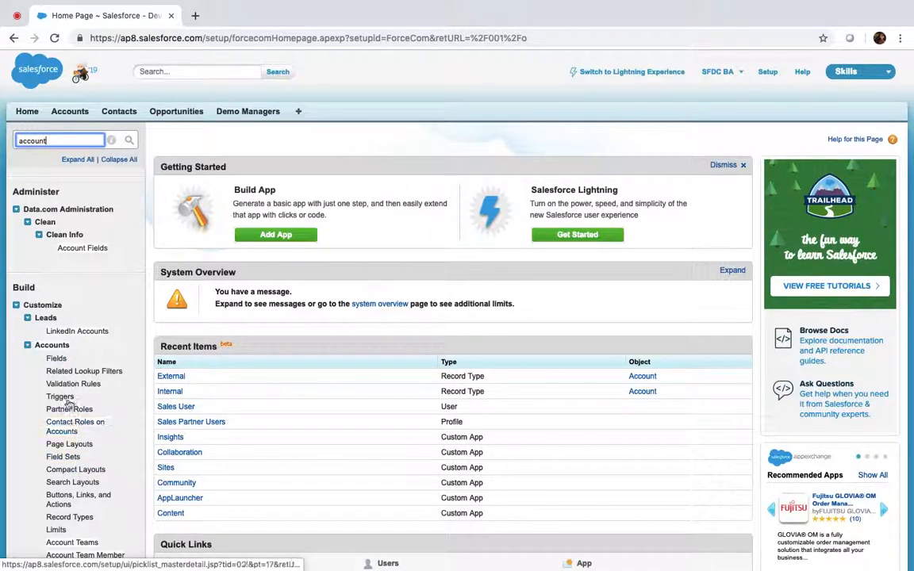
scroll(75, 512, down, 3)
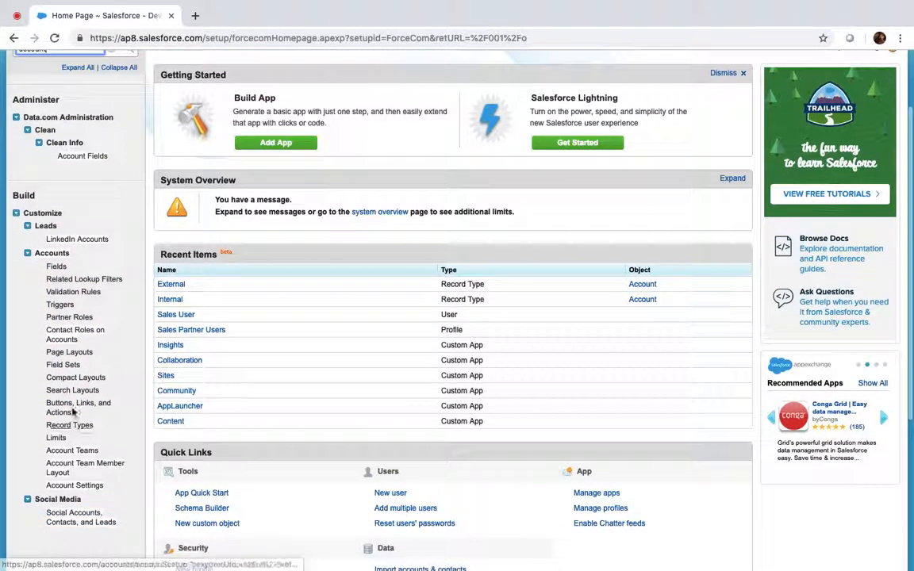
click(65, 354)
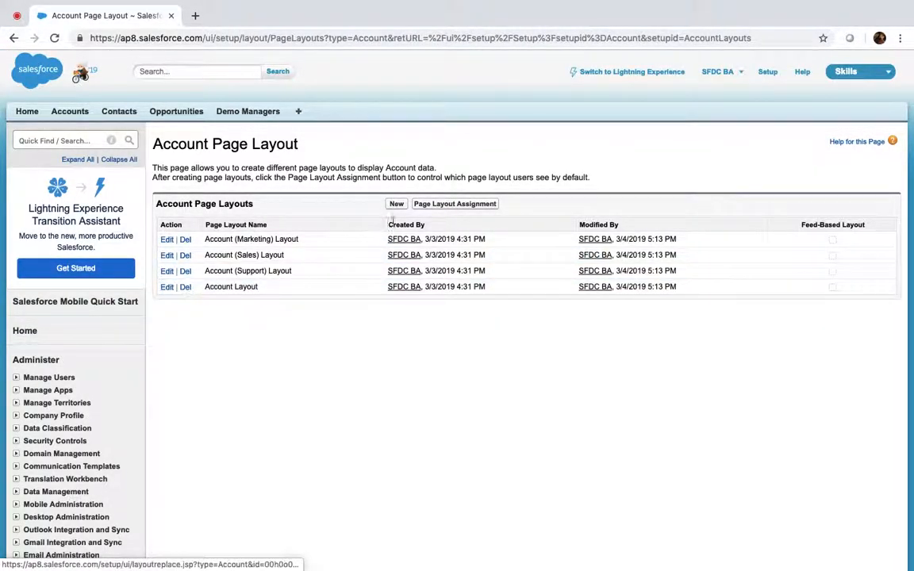
Create an account page layout named External Layout by cloning the existing Account Layout
click(397, 205)
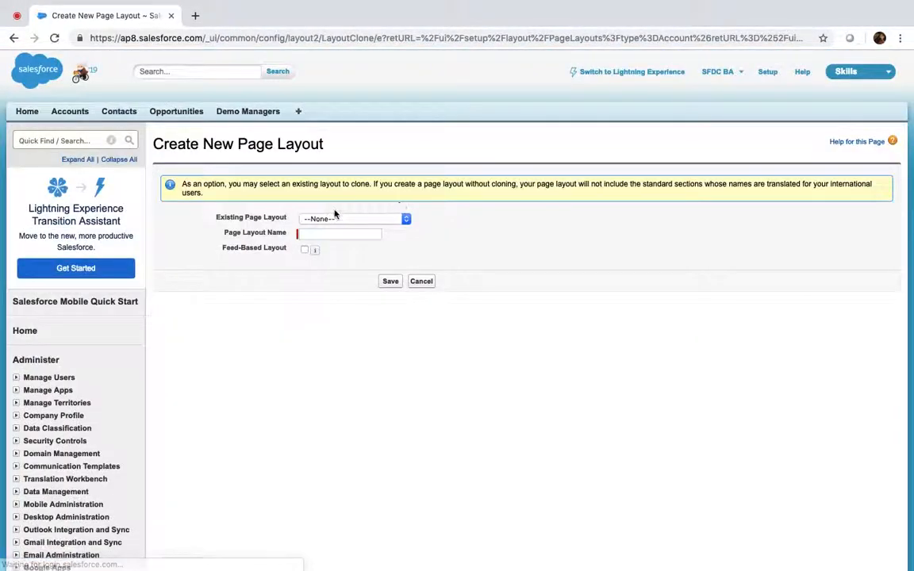
click(320, 219)
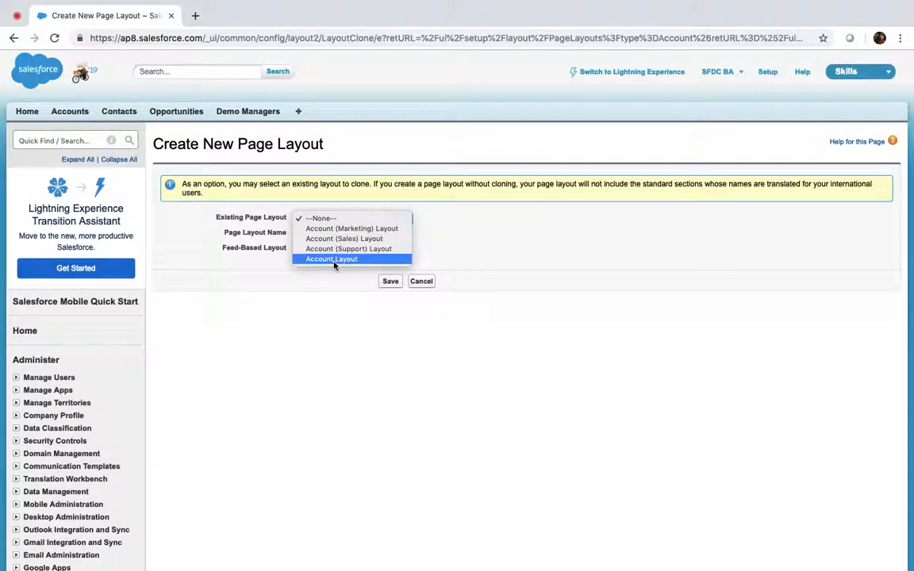
click(331, 259)
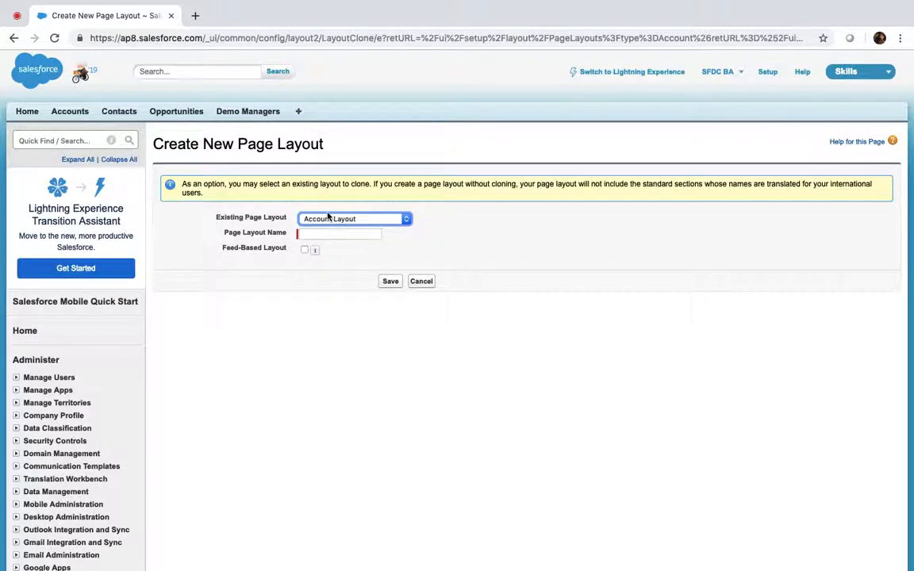
click(333, 233)
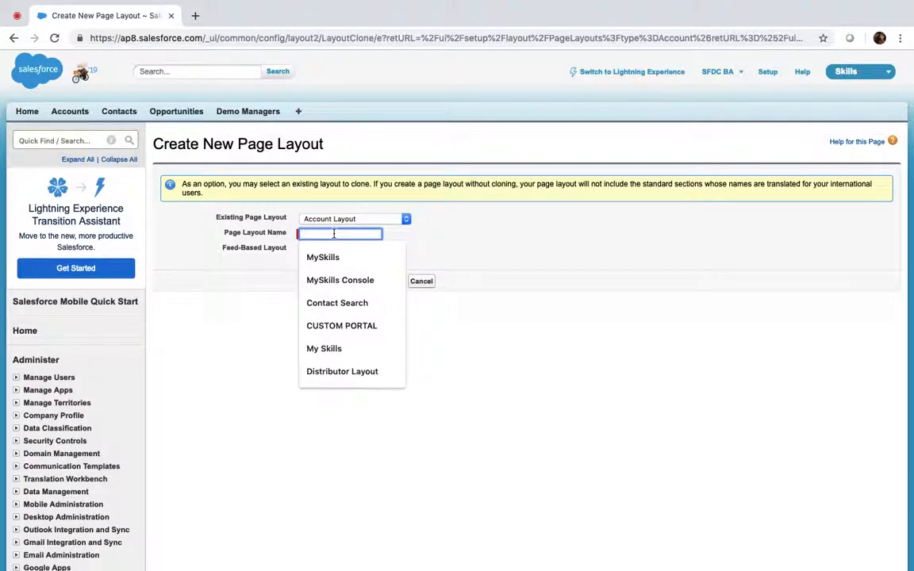
text(External Layout)
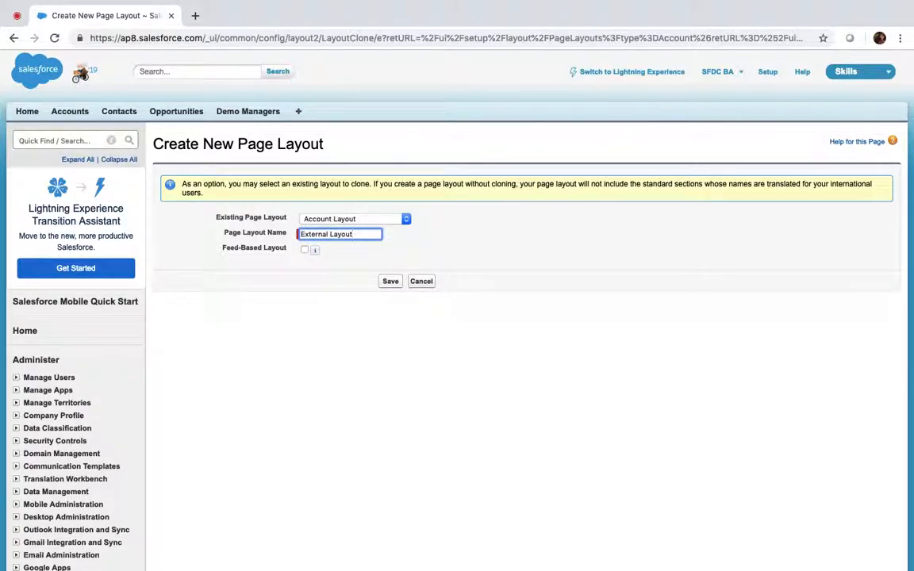
click(390, 283)
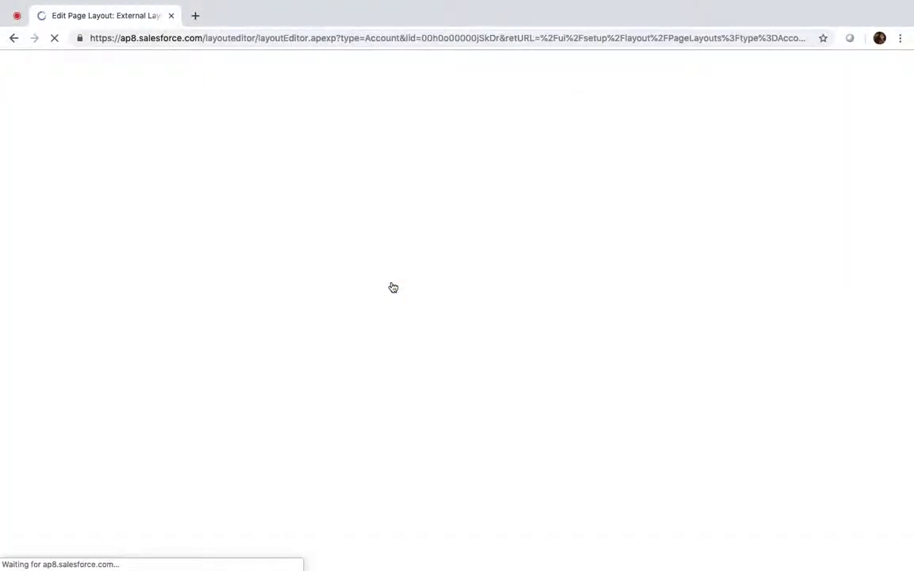
scroll(392, 287, down, 10)
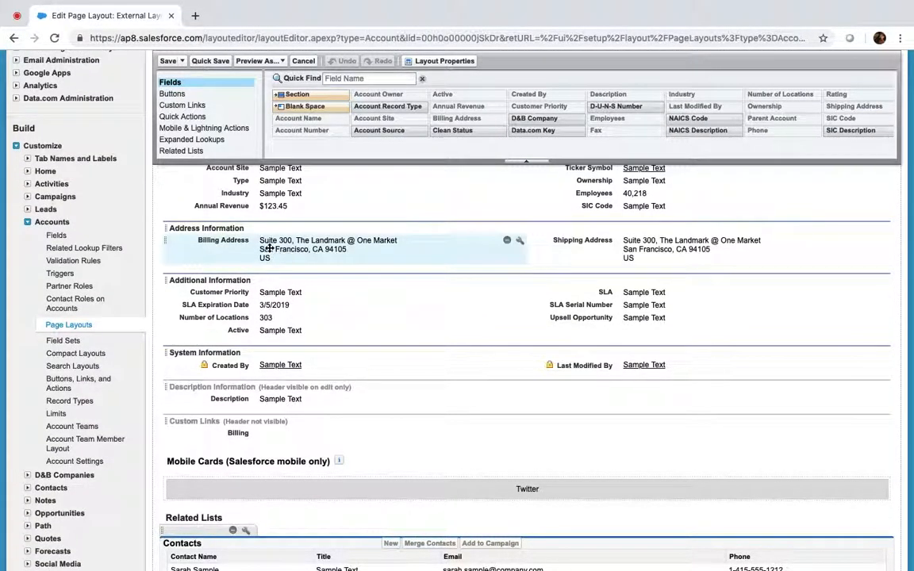
click(333, 248)
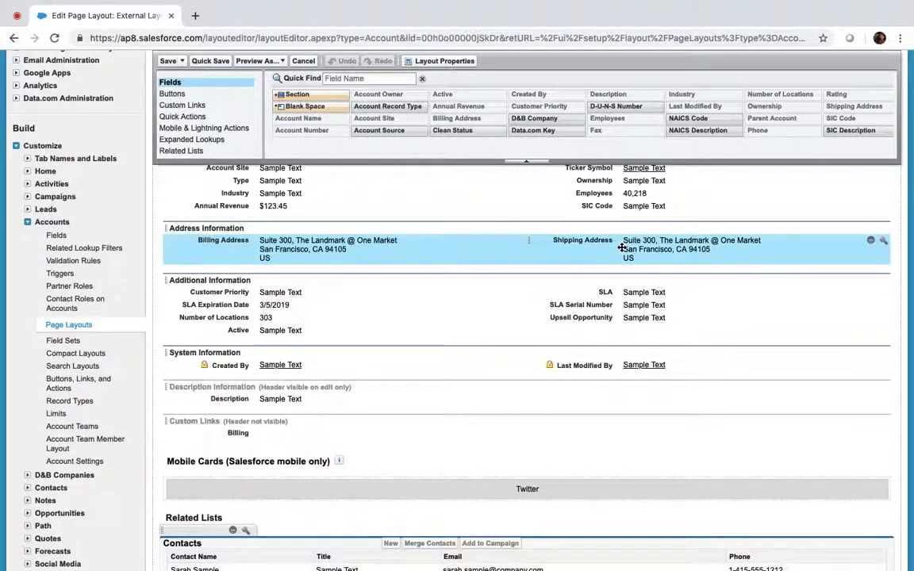
click(883, 241)
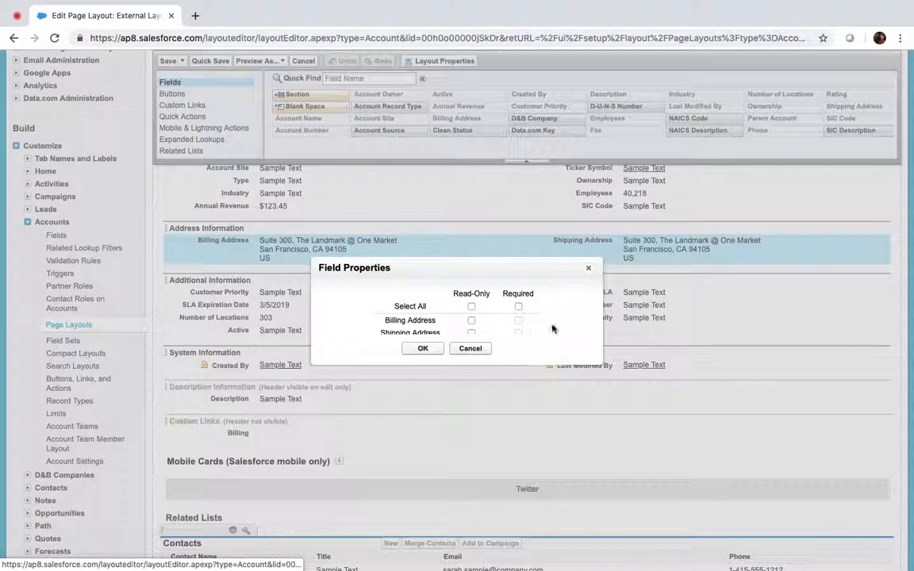
click(518, 307)
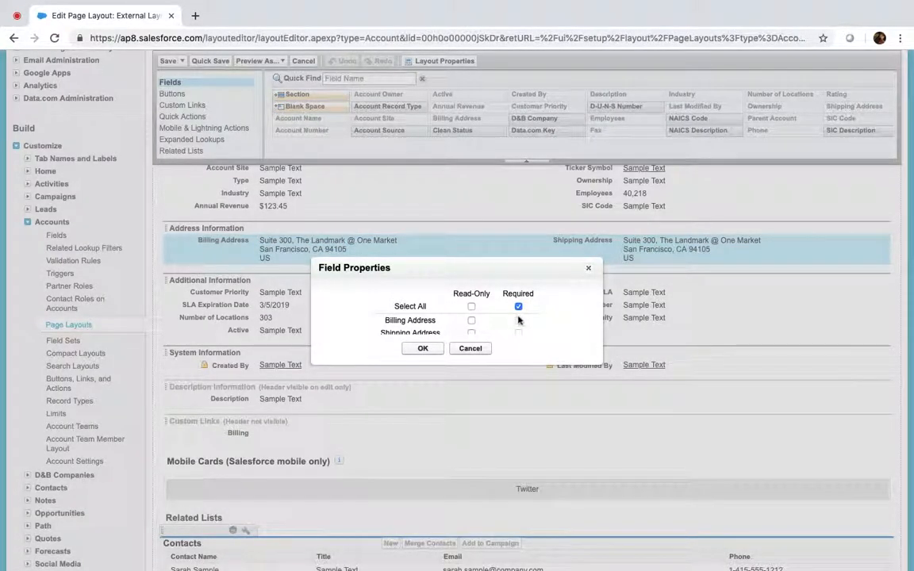
scroll(518, 322, down, 1)
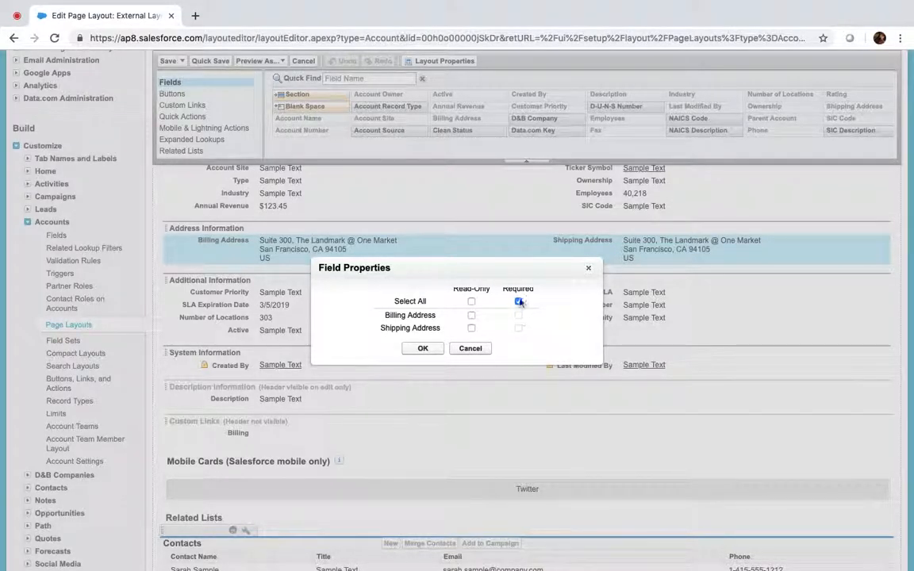
click(471, 315)
click(471, 316)
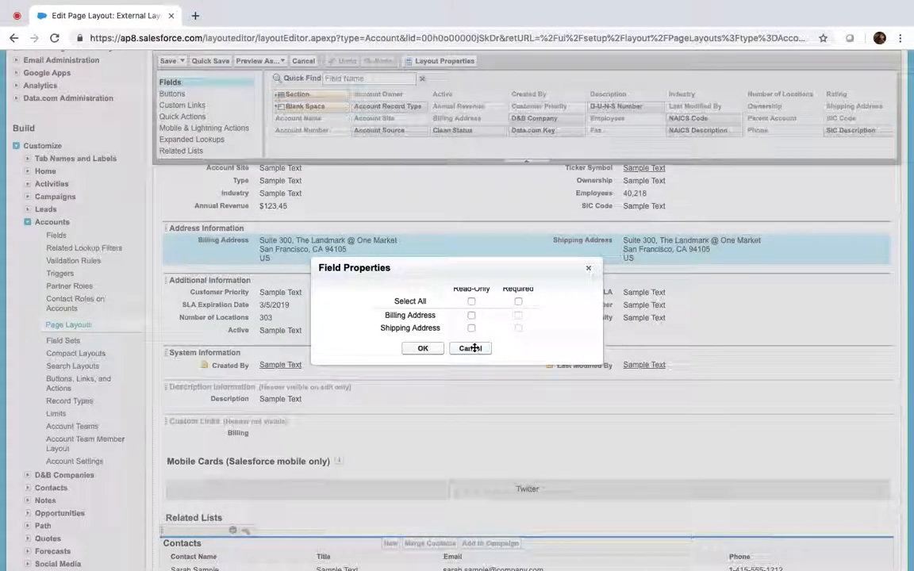
click(470, 349)
Make the Customer Priority, SLA Expiration Date, Number of Locations and Active fields required in the Additional Information section
scroll(474, 348, up, 3)
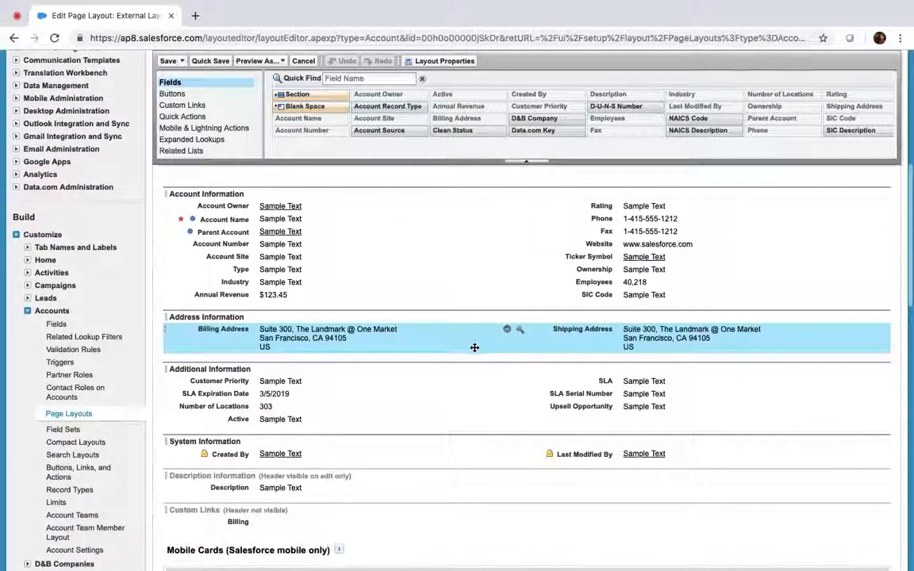
scroll(474, 347, down, 1)
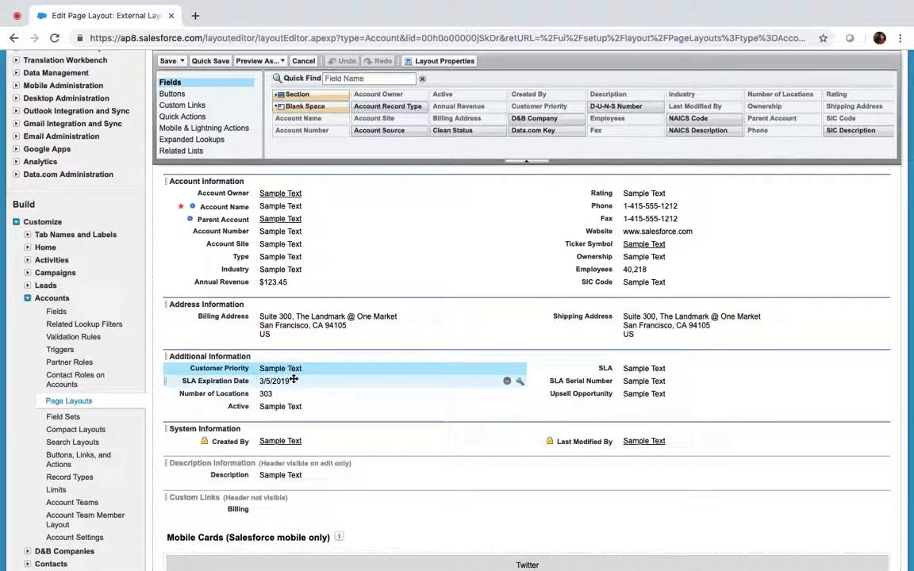
shift+click(300, 407)
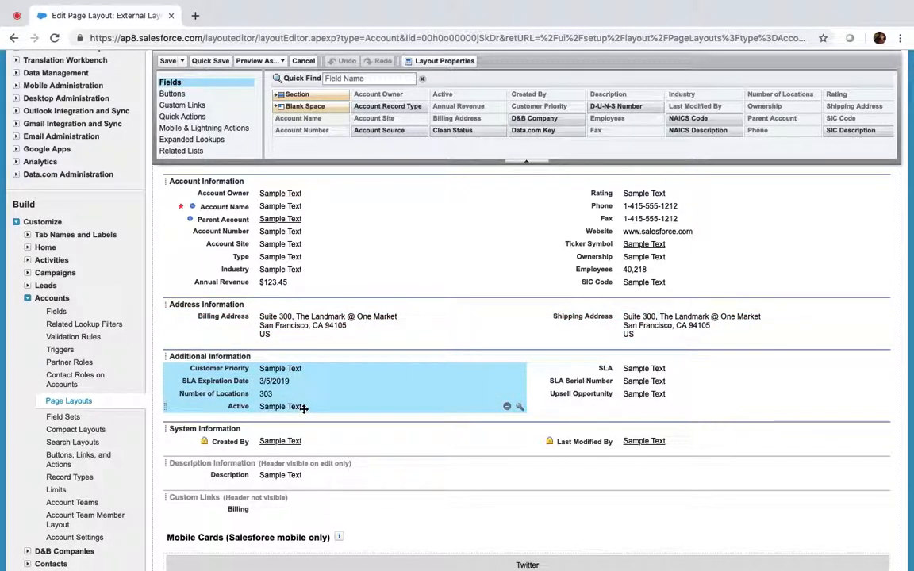
click(518, 396)
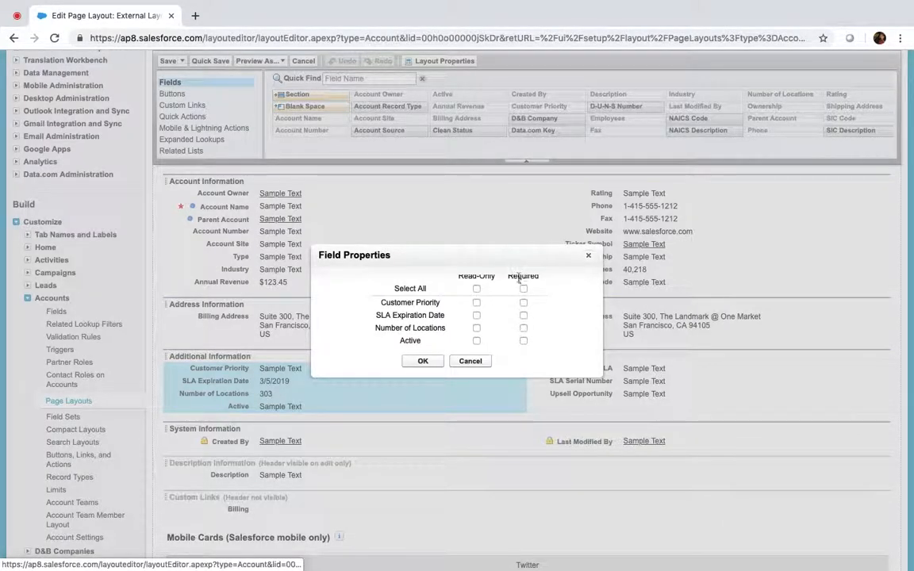
click(524, 289)
click(423, 361)
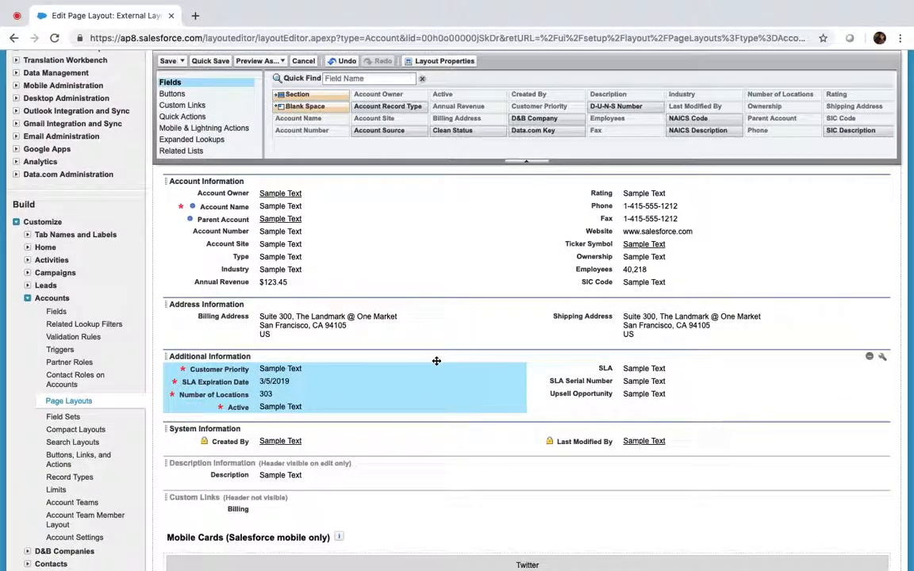
Make the SLA, SLA Serial Number and Upsell Opportunity fields required as well, and save the page layout
click(682, 371)
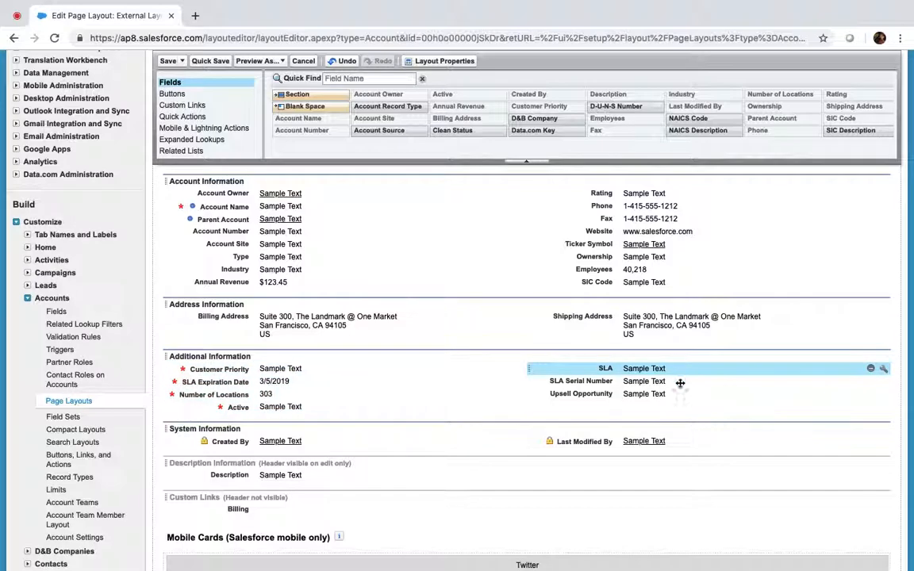
shift+click(877, 393)
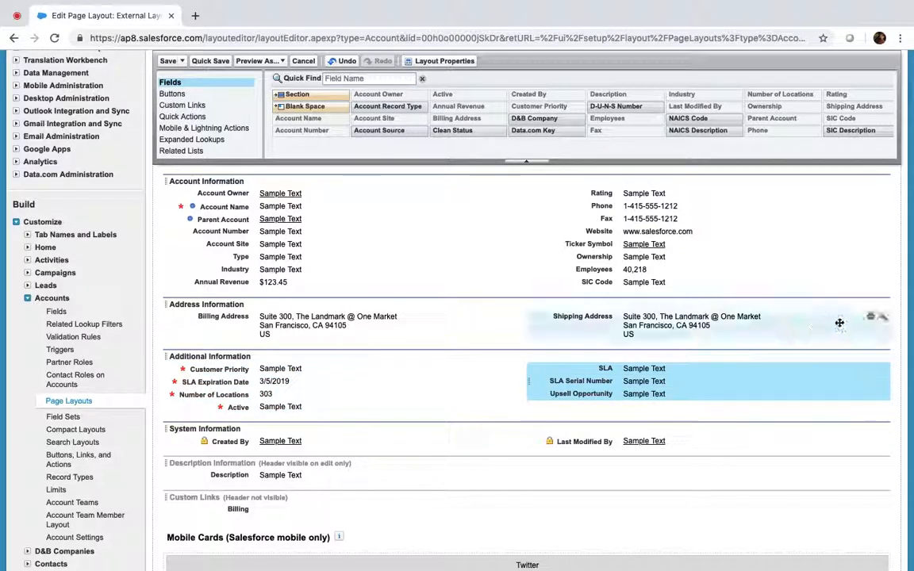
click(883, 369)
click(520, 300)
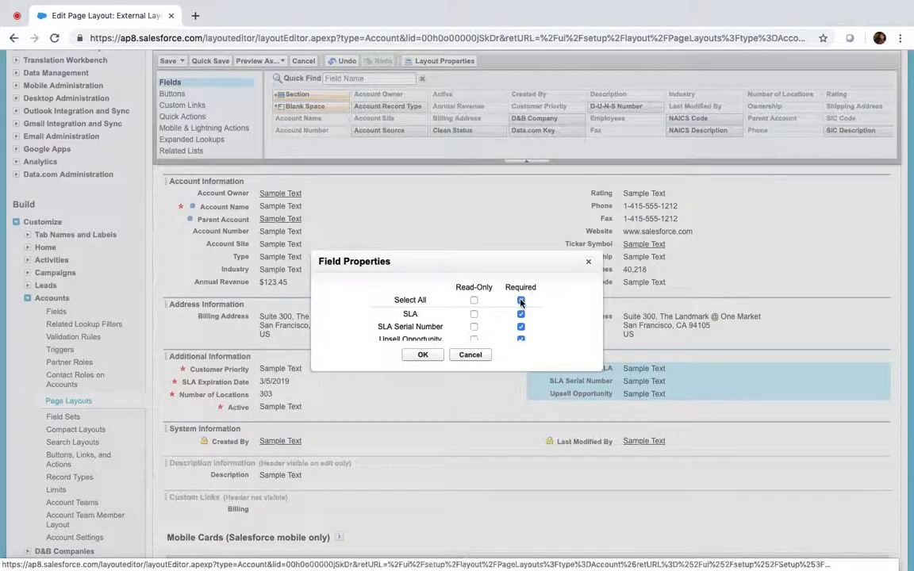
click(423, 356)
scroll(425, 358, up, 5)
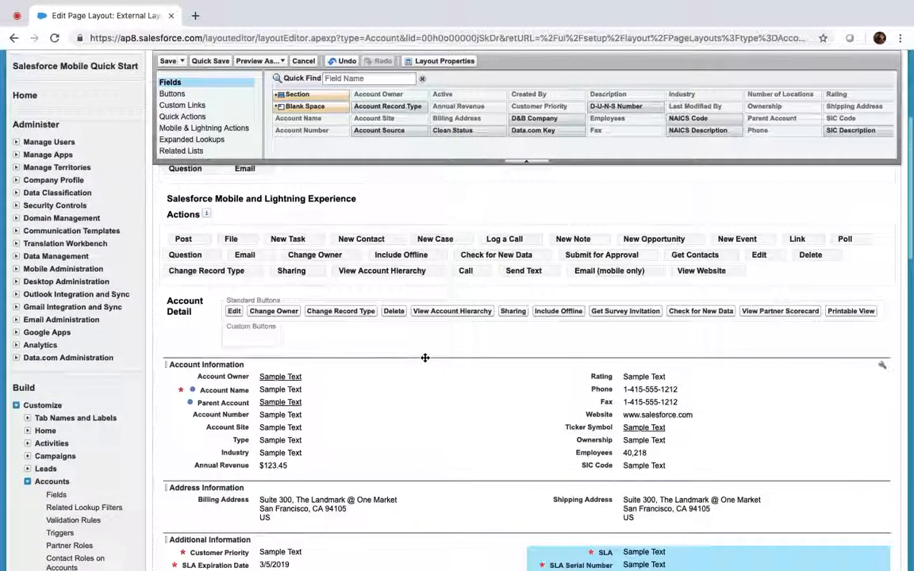
click(168, 62)
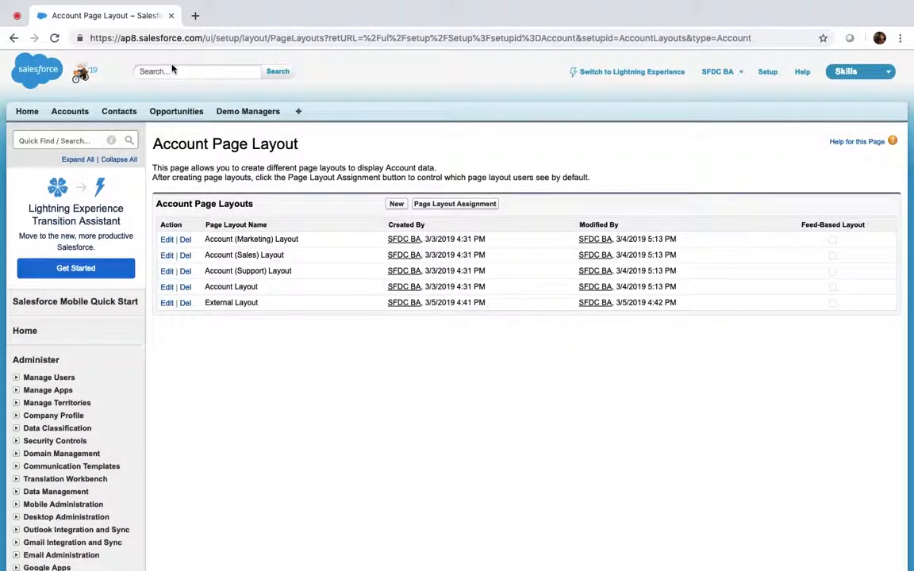
Open Accounts in a separate browser tab, start a new account and choose External as its record type
super+click(79, 113)
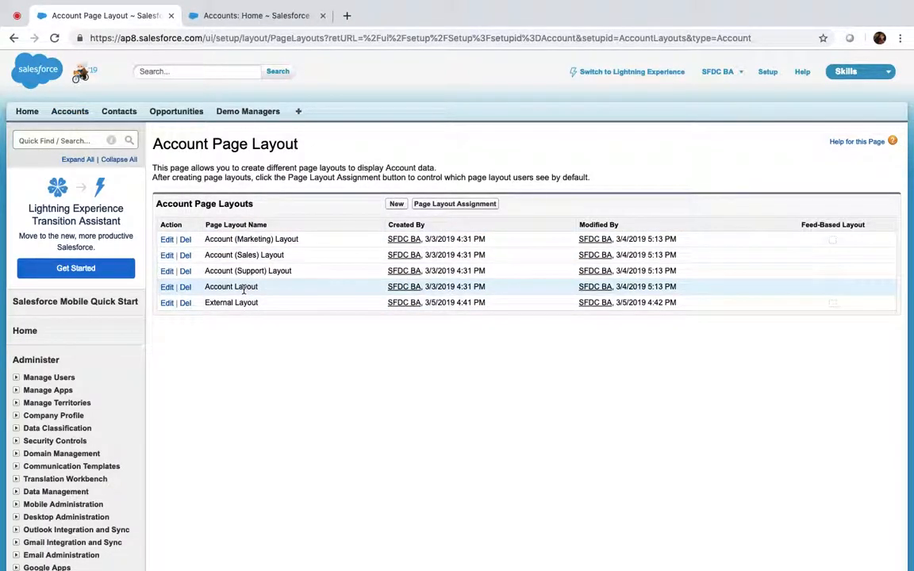
click(232, 18)
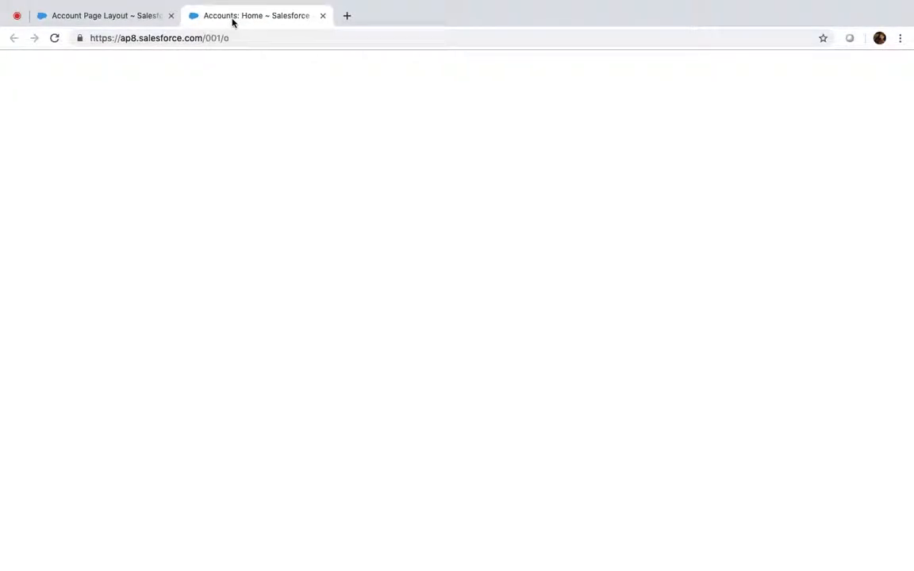
click(395, 208)
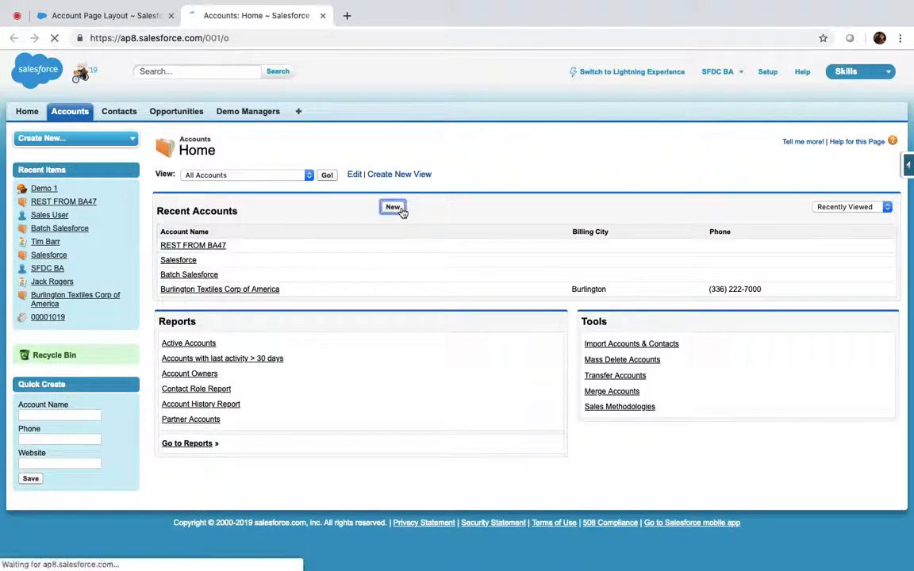
click(319, 226)
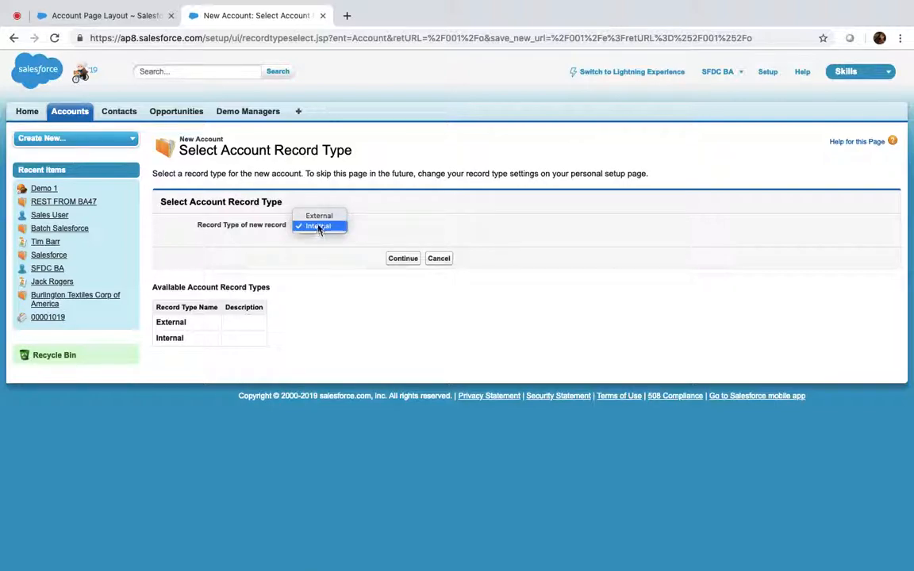
click(320, 216)
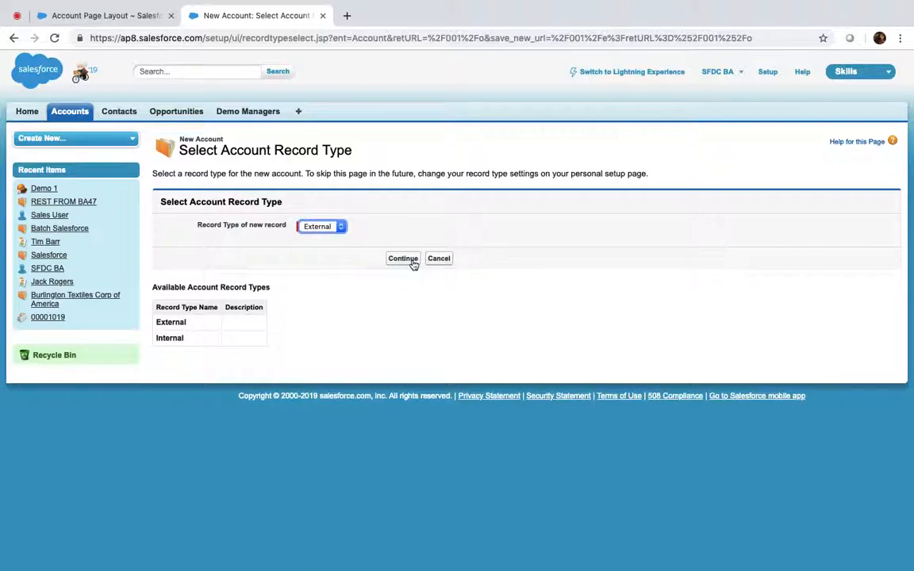
Assign External Layout to the External record type for all profiles in the account page layout assignments, and save
click(111, 16)
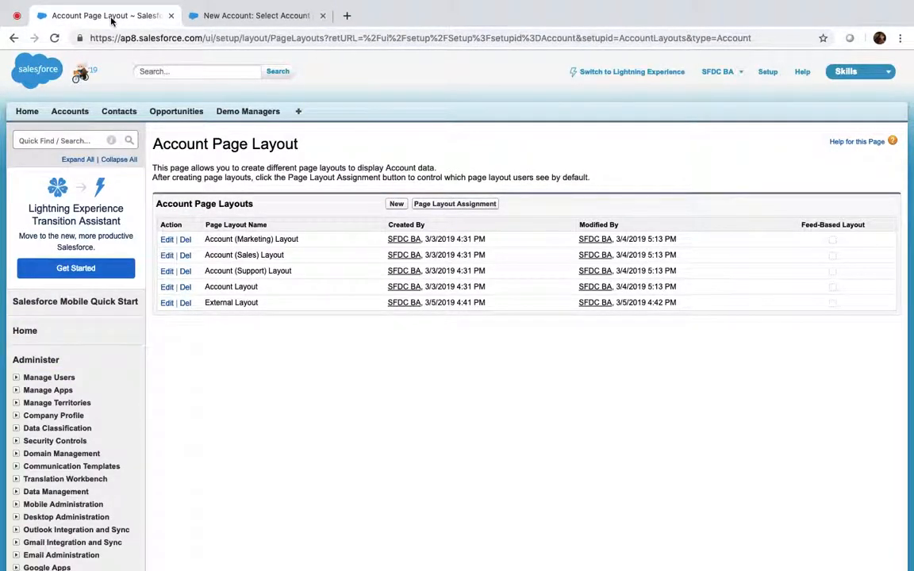
click(459, 203)
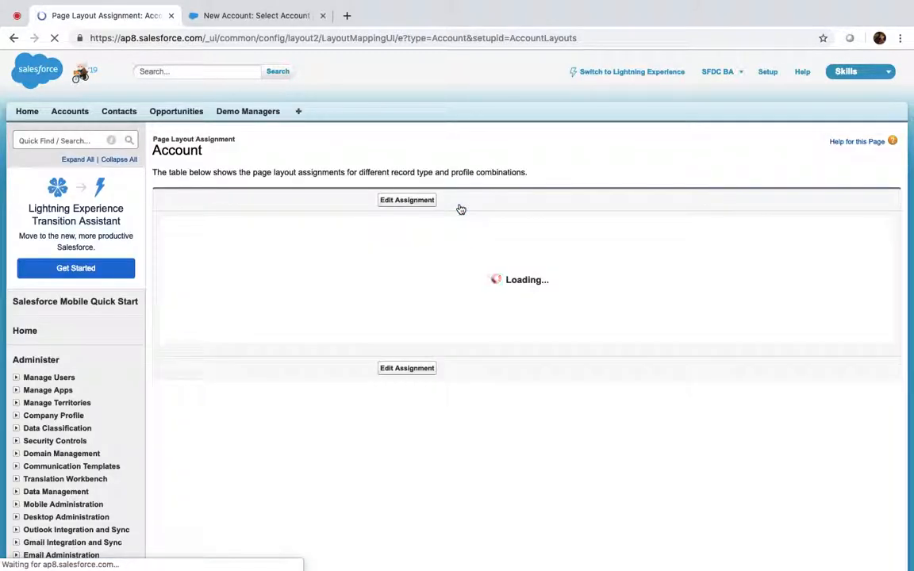
scroll(460, 209, down, 1)
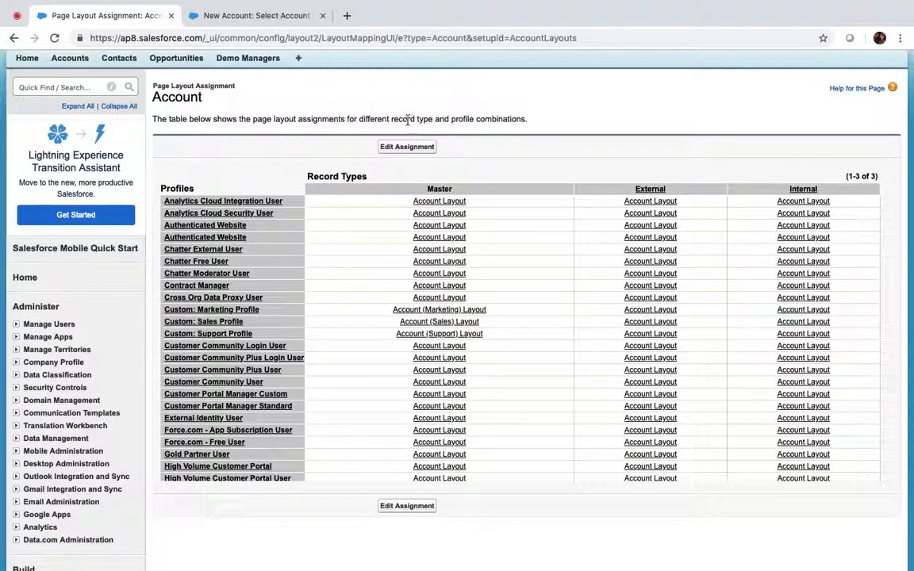
click(413, 149)
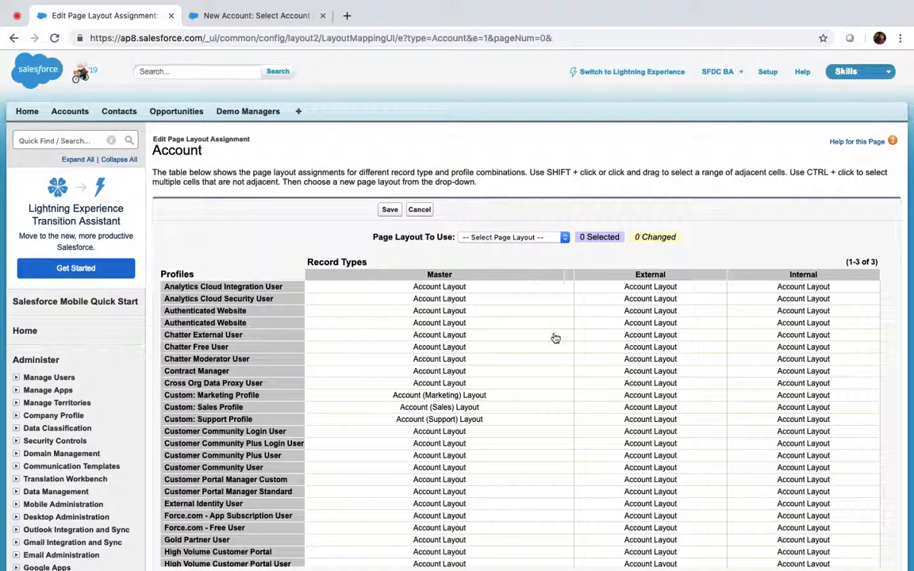
click(654, 275)
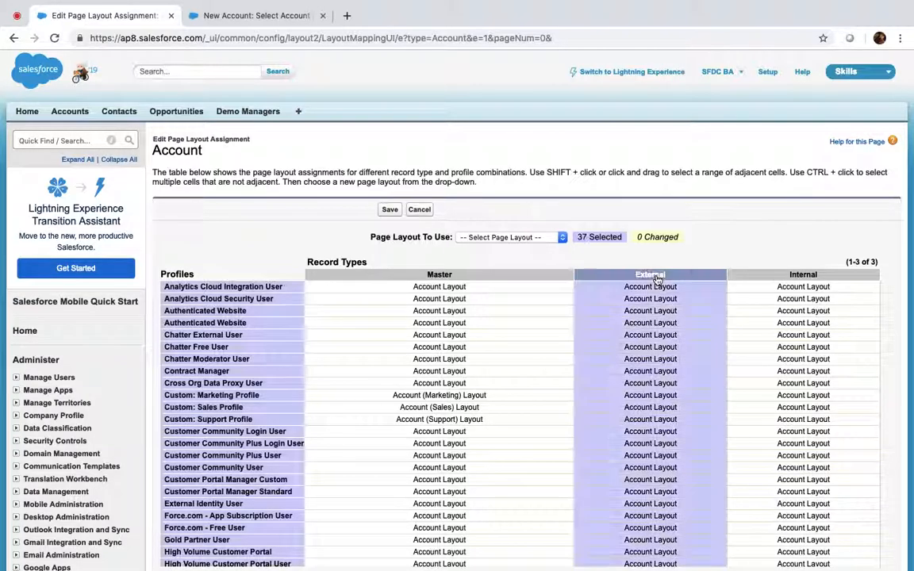
click(559, 237)
click(487, 288)
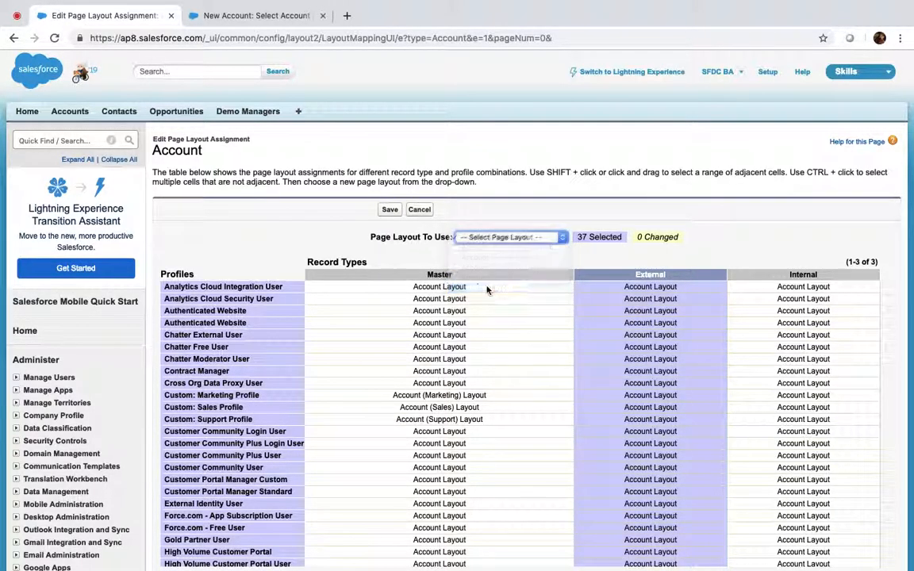
click(389, 210)
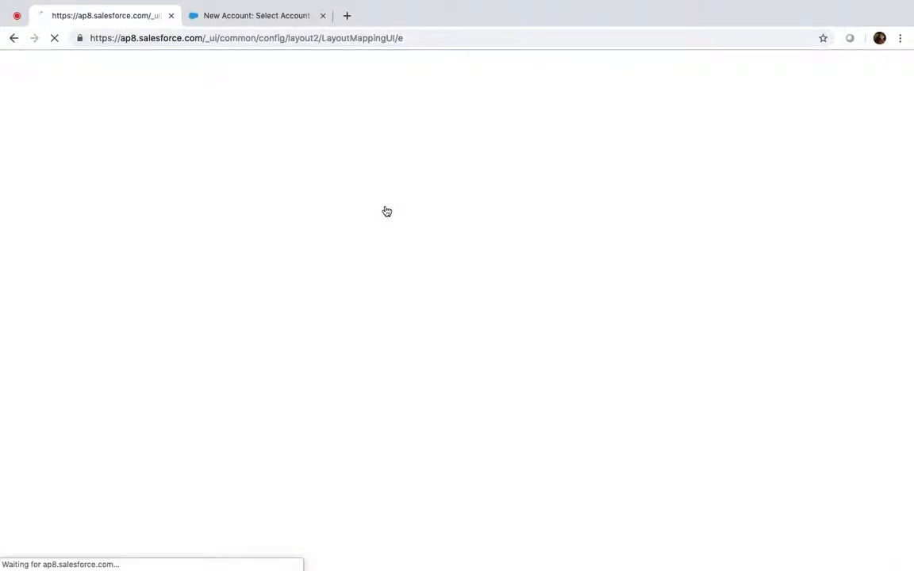
Open the new External account form, check its required fields and Customer Priority options, and cancel the record
click(242, 15)
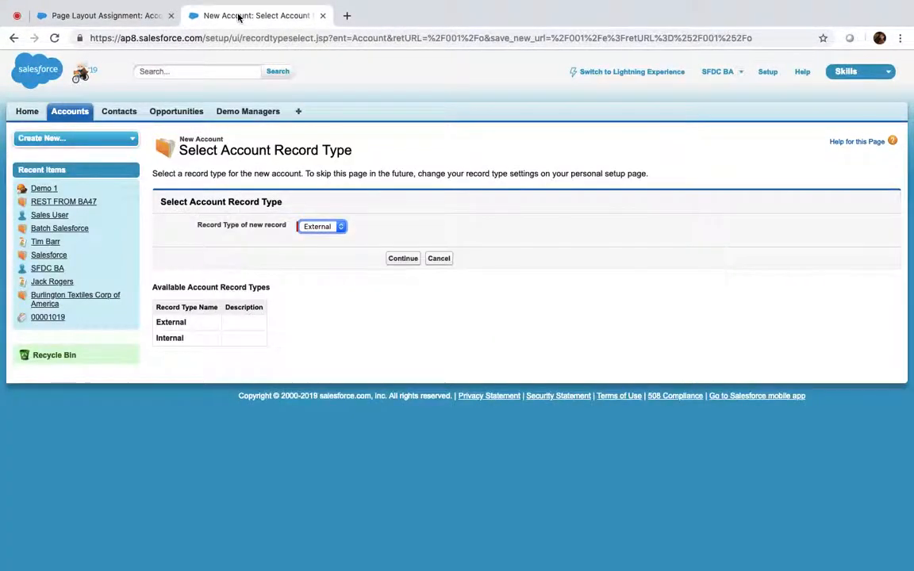
click(405, 260)
scroll(403, 261, down, 3)
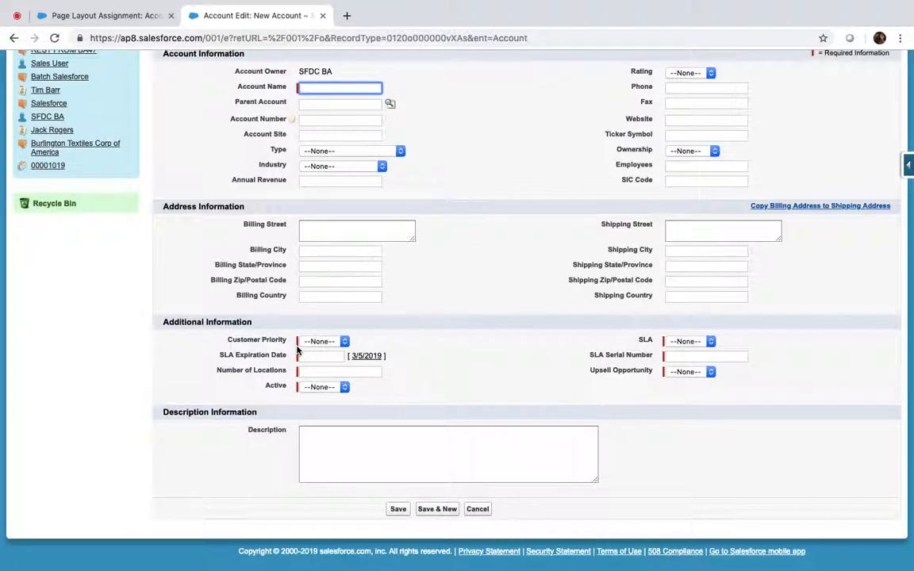
scroll(298, 349, up, 1)
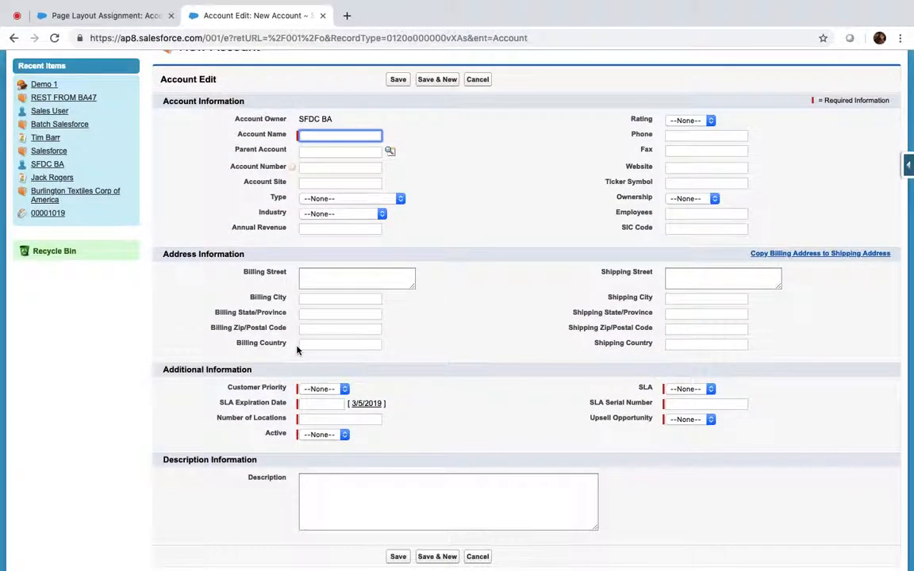
click(341, 389)
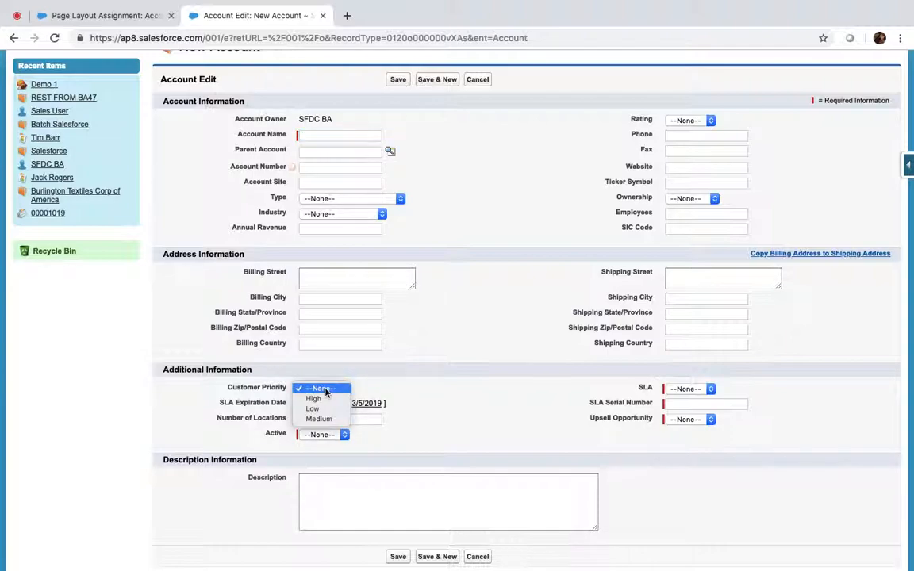
click(420, 387)
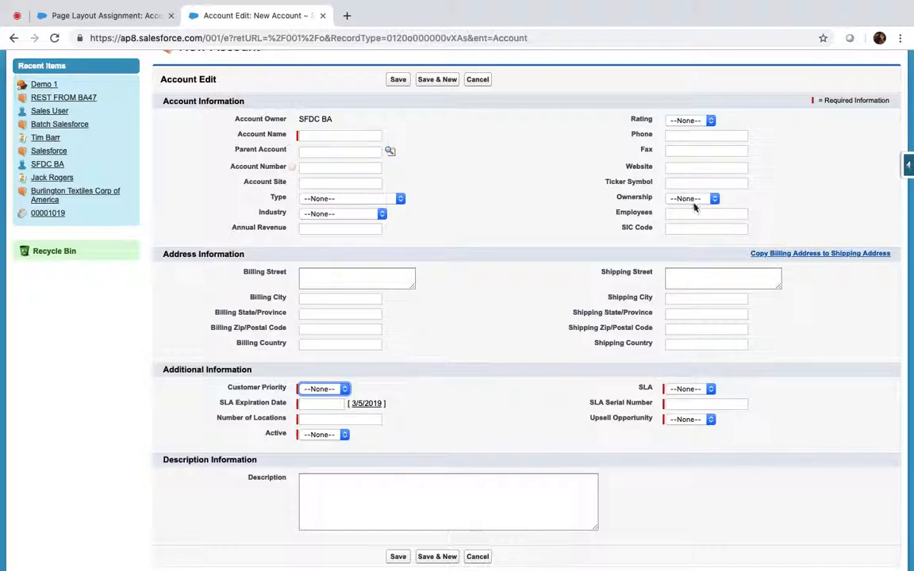
click(476, 80)
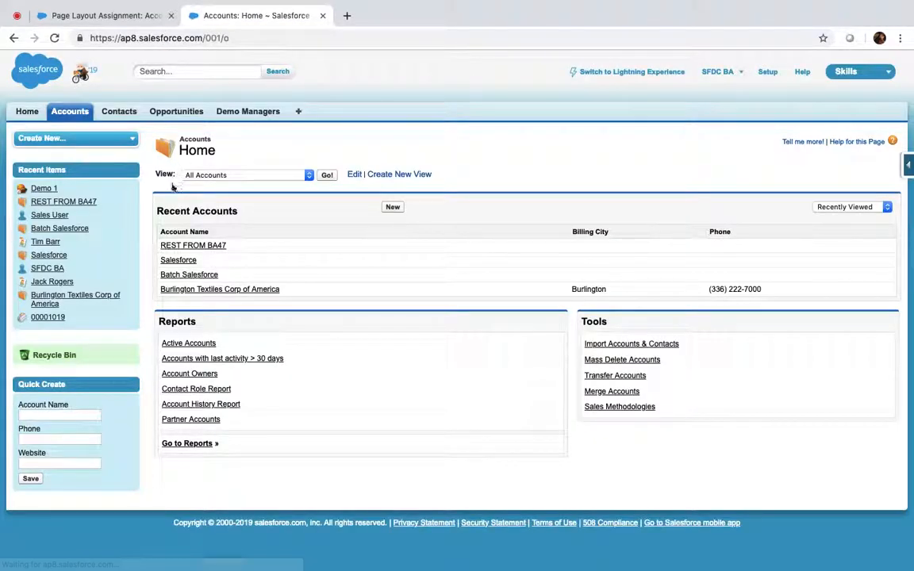
Start a new account with the Internal record type and examine the options of its Ownership picklist
click(392, 207)
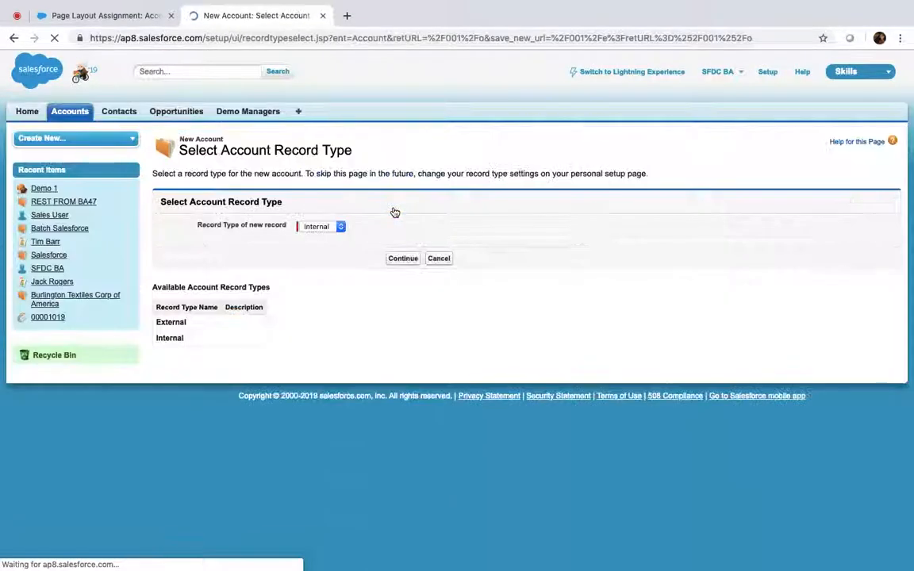
click(403, 260)
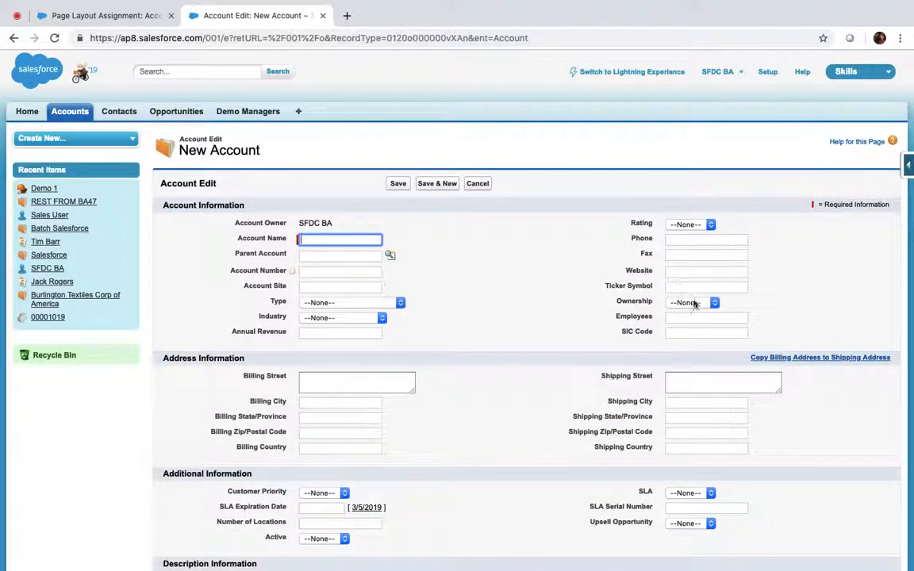
click(692, 302)
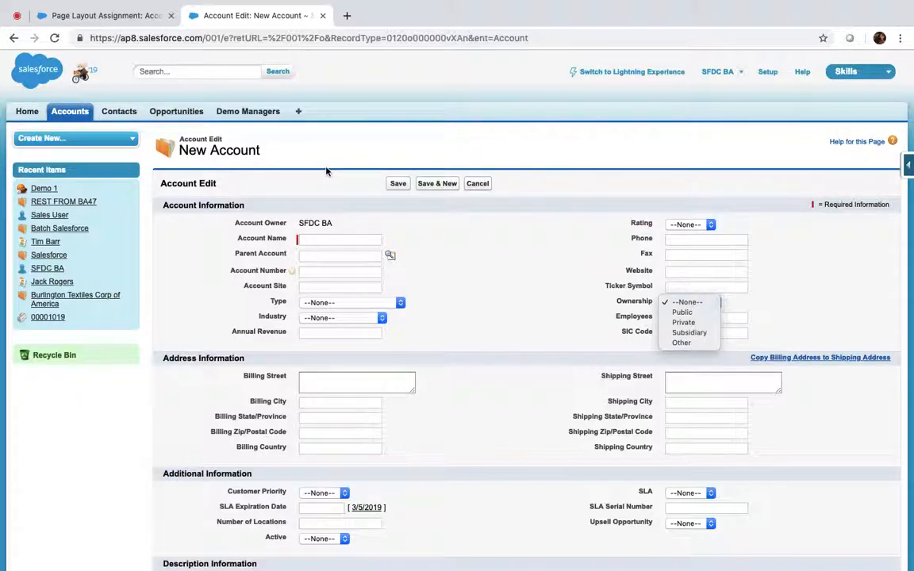
click(504, 270)
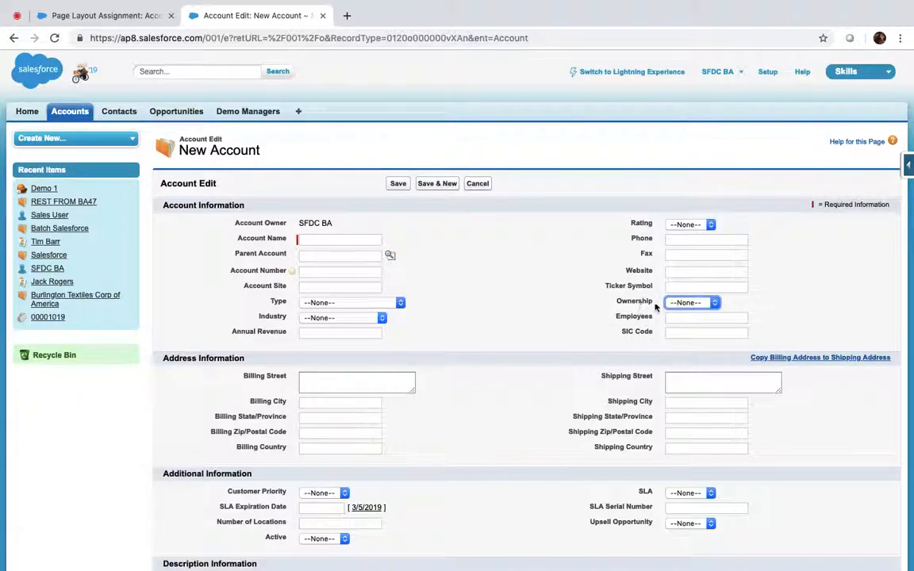
click(684, 302)
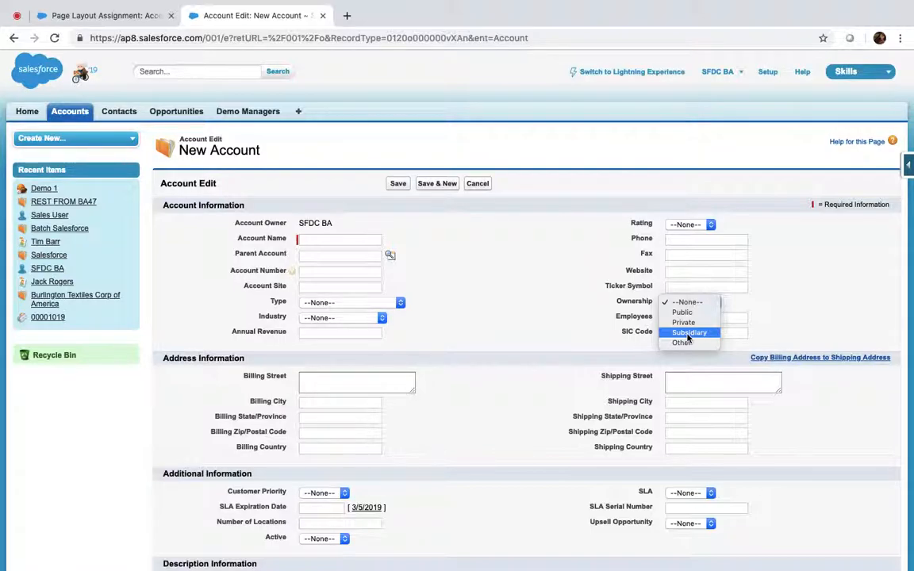
double_click(633, 303)
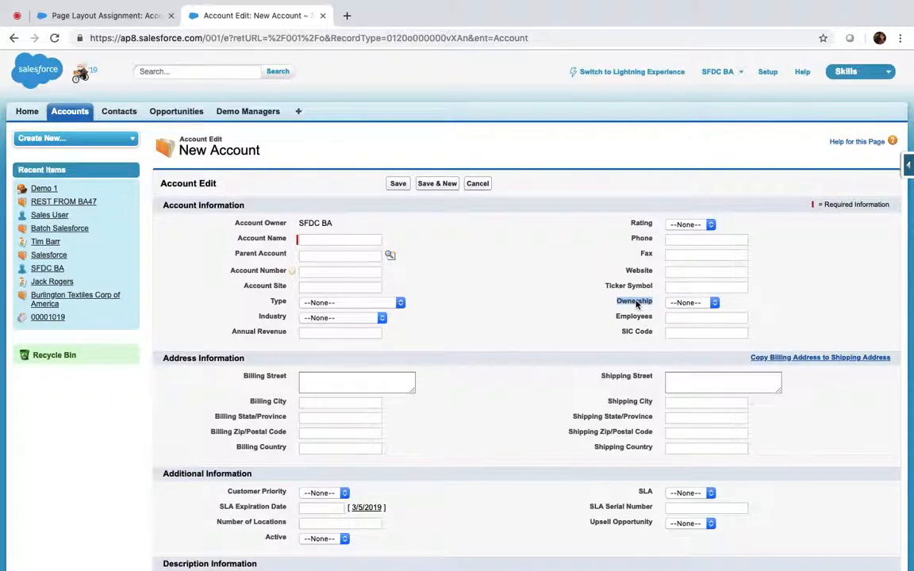
Go to the account record types in Setup and open the External record type's list of editable picklists
click(120, 13)
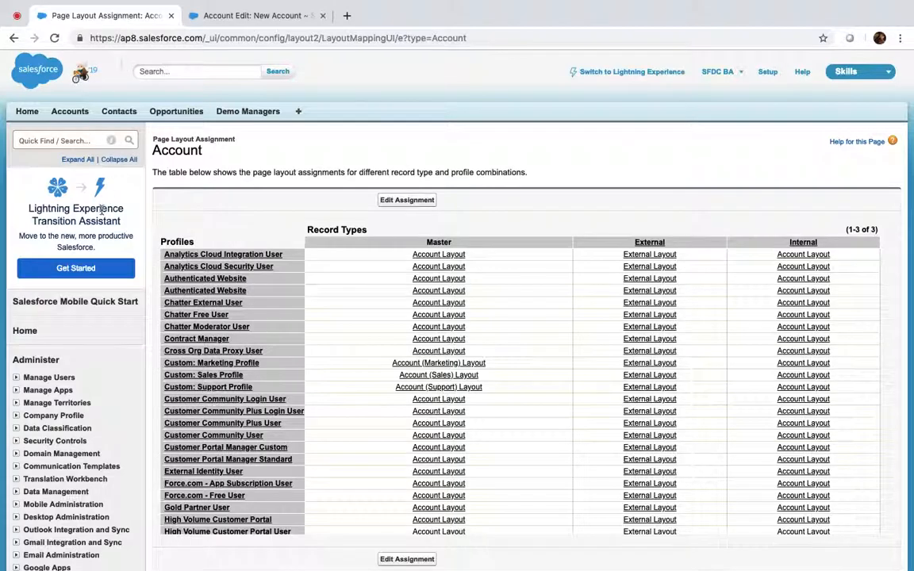
scroll(79, 317, down, 10)
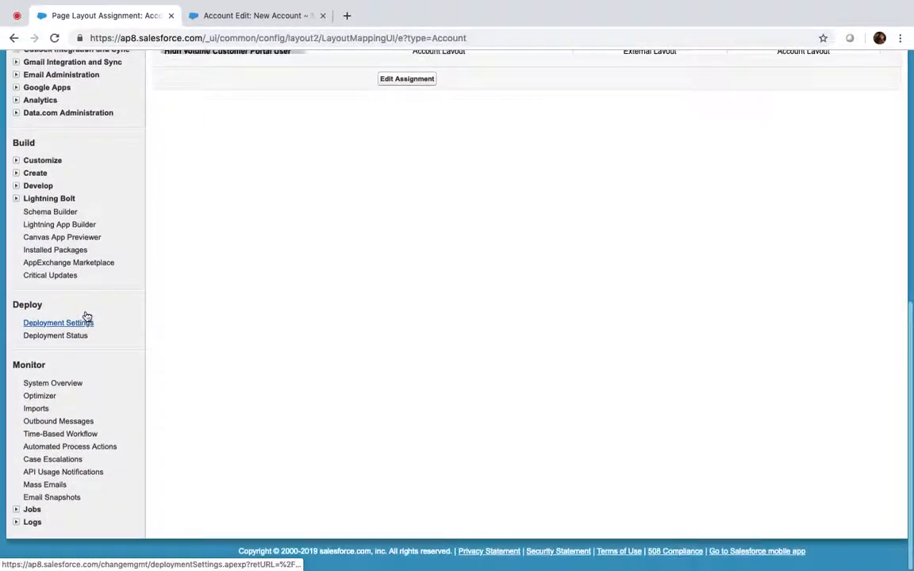
scroll(83, 320, up, 5)
scroll(84, 317, down, 3)
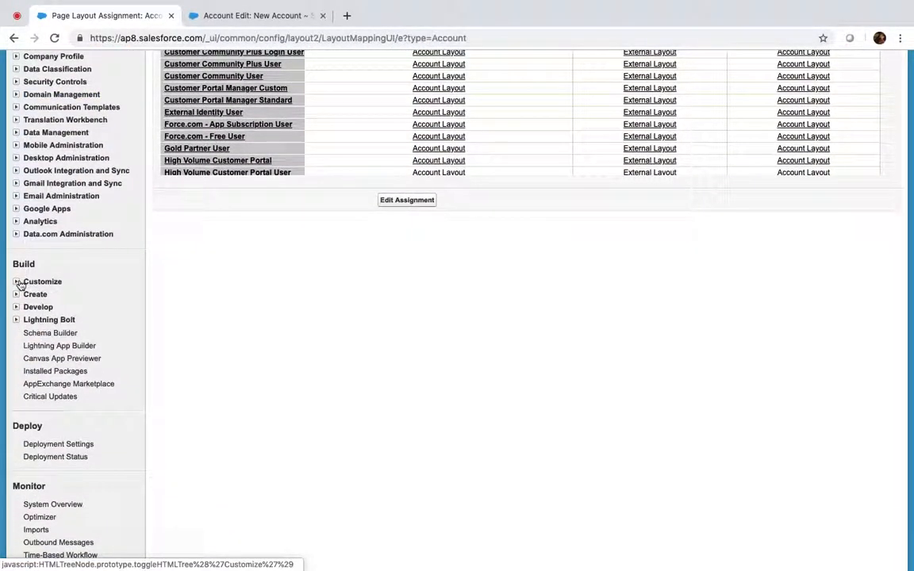
click(16, 282)
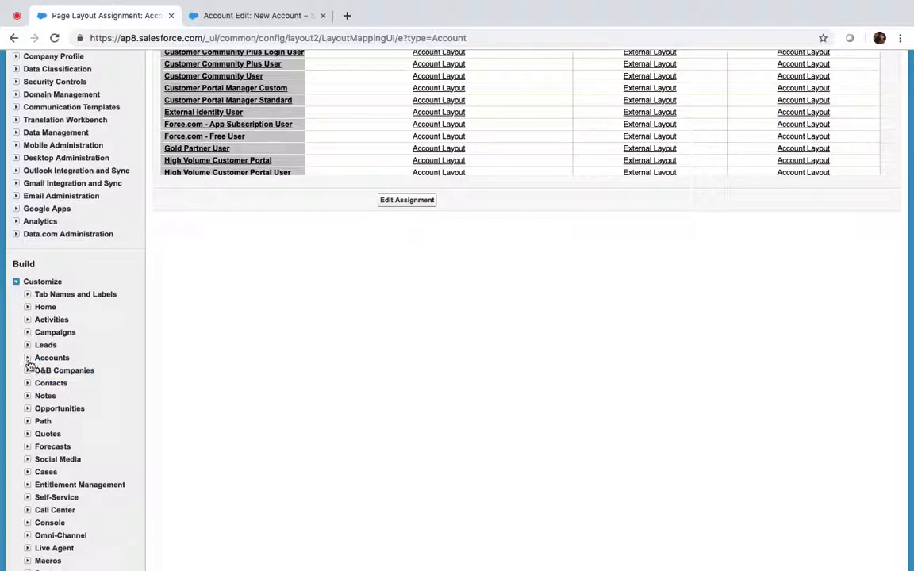
click(27, 358)
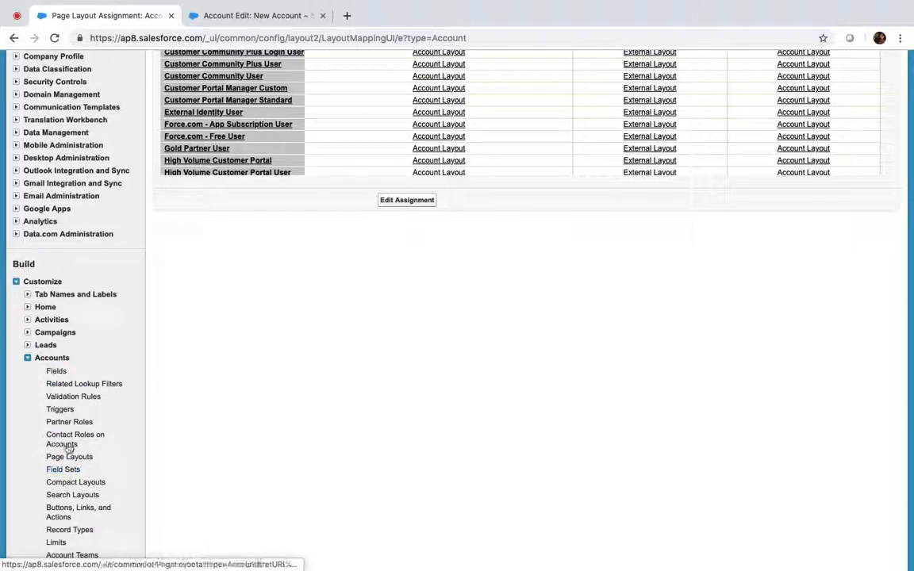
click(70, 530)
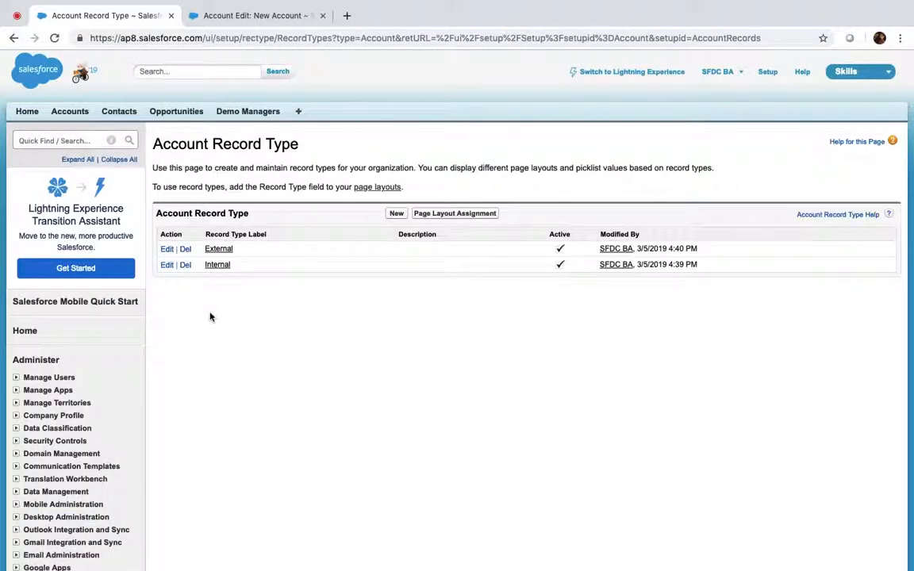
click(218, 250)
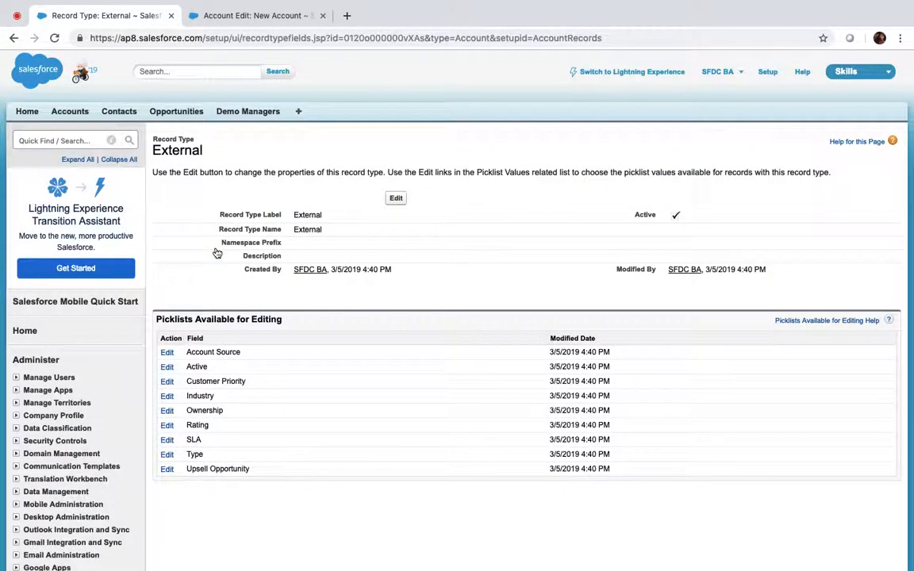
scroll(216, 251, down, 3)
drag(155, 217, 328, 216)
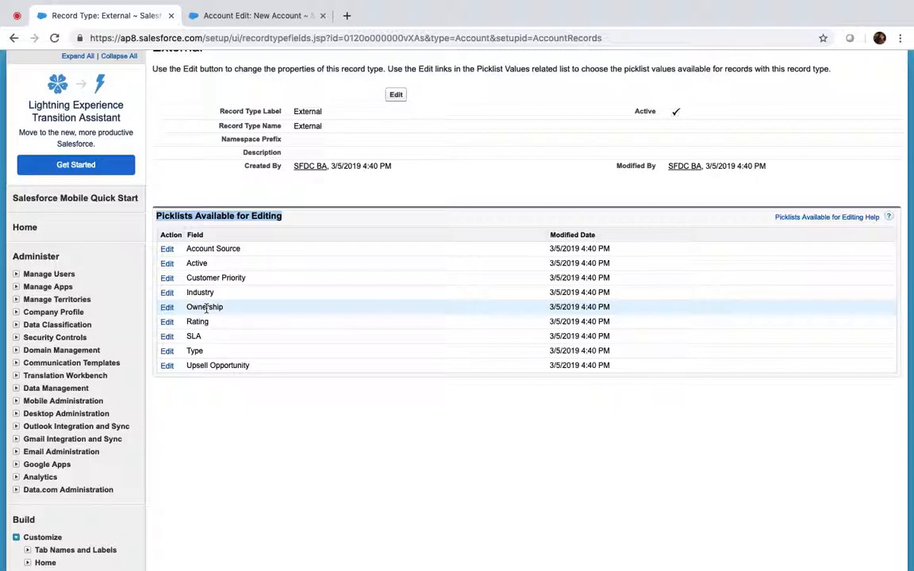
Remove Public and Other from the External record type's selected Ownership values and save
click(167, 311)
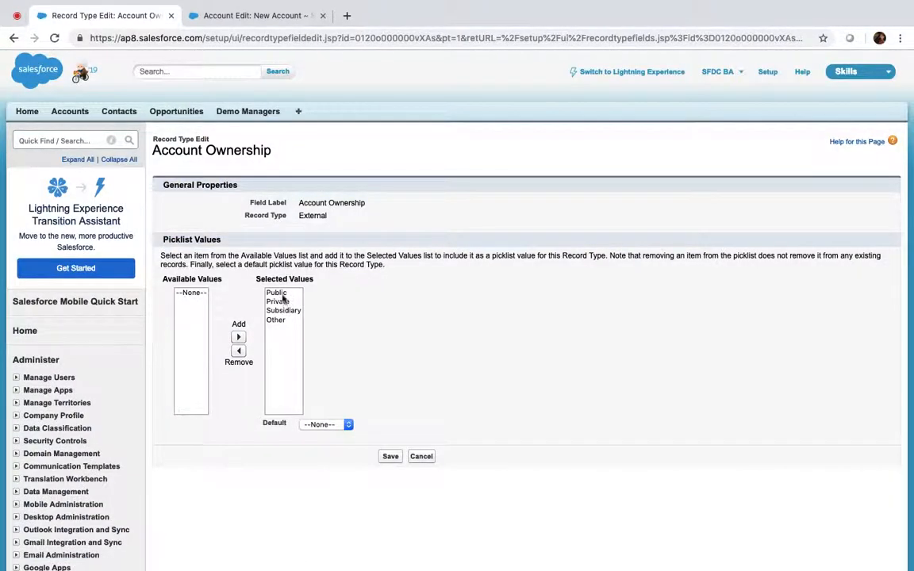
click(280, 294)
click(238, 350)
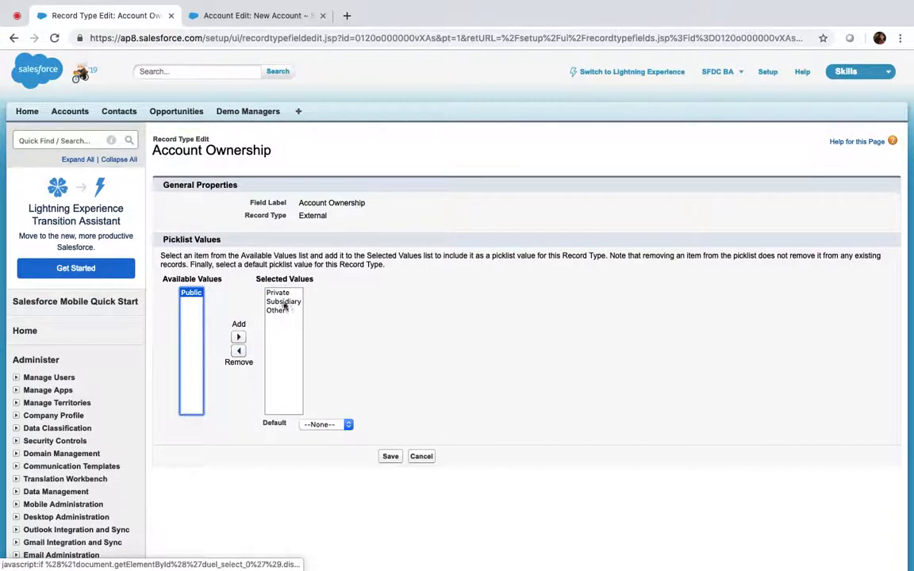
click(278, 310)
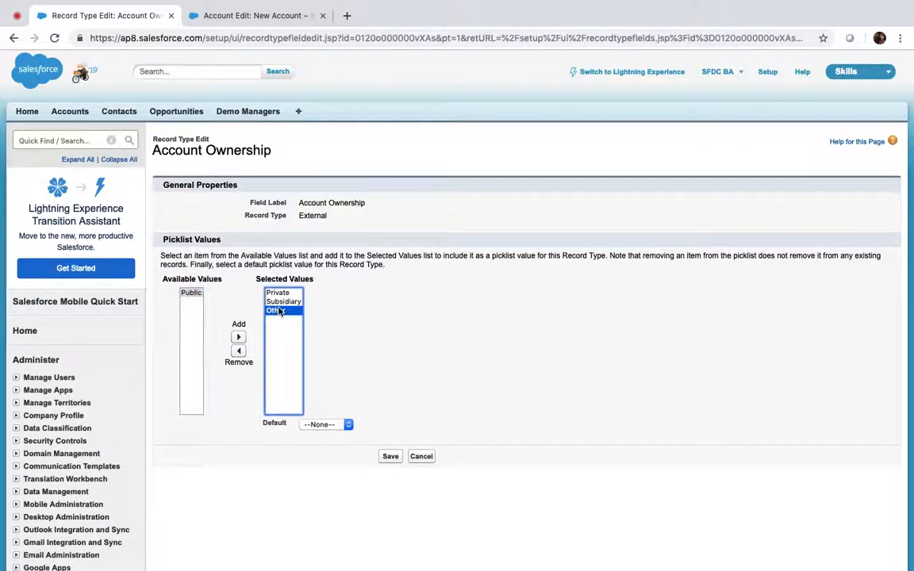
click(239, 351)
click(389, 456)
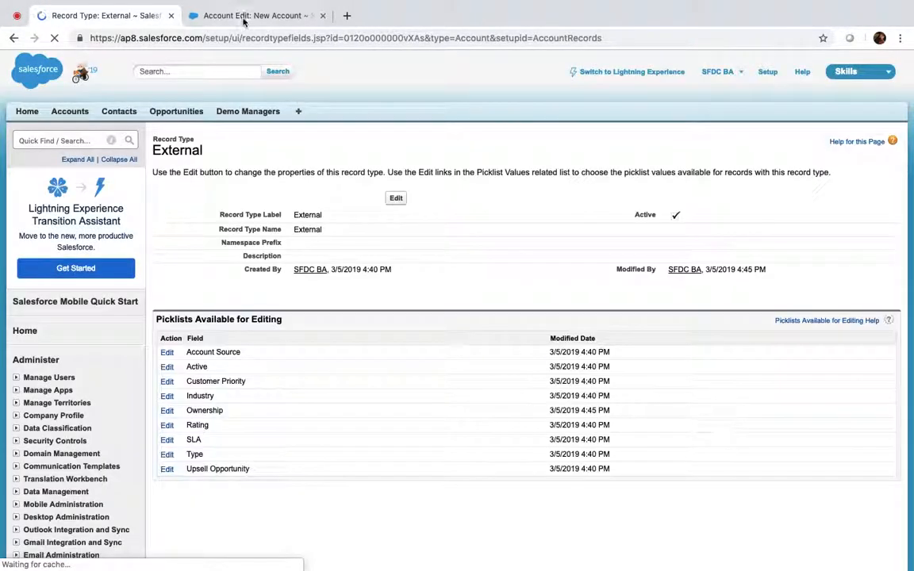
Reload the new Internal account form, check its Ownership options again, and cancel the record
click(254, 15)
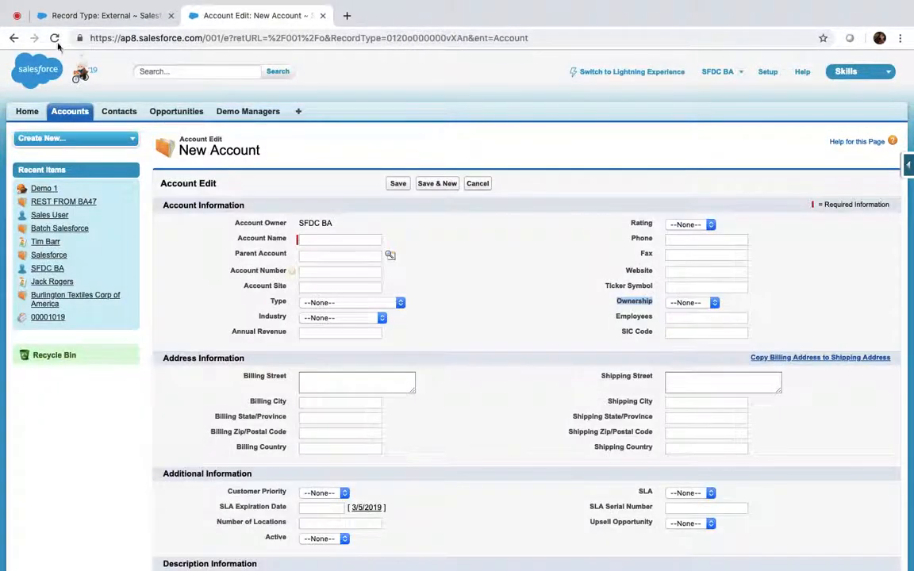
click(55, 38)
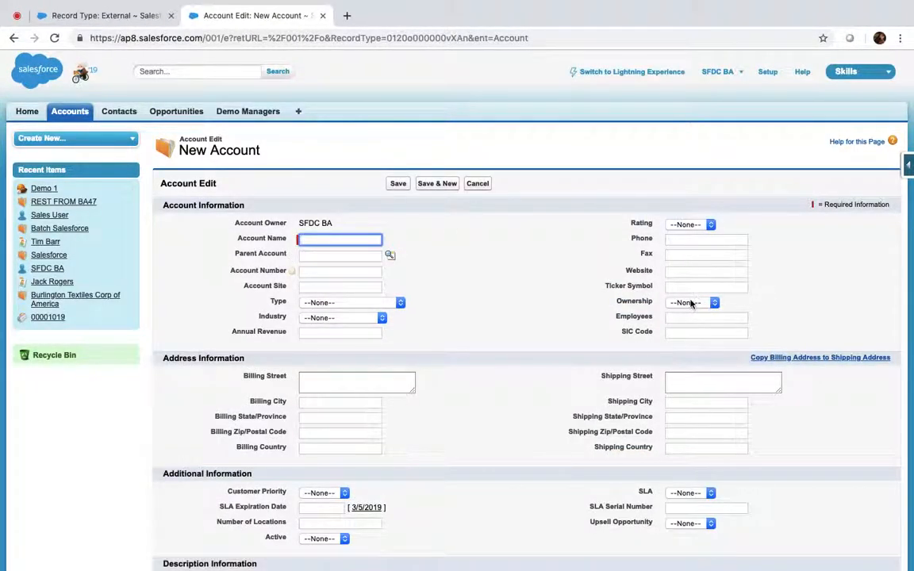
click(691, 303)
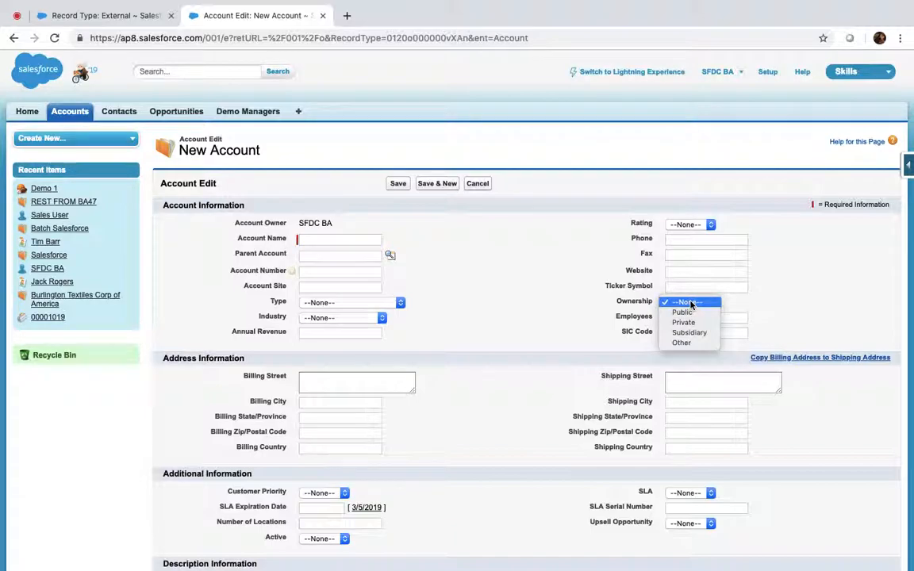
click(479, 184)
click(479, 184)
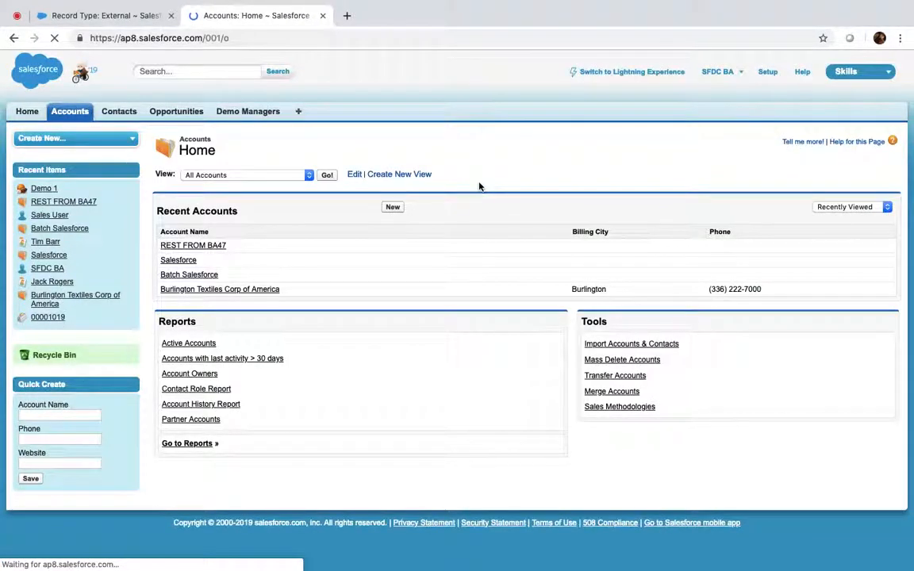
Start a new account with the External record type and examine the options of its Ownership picklist
click(391, 208)
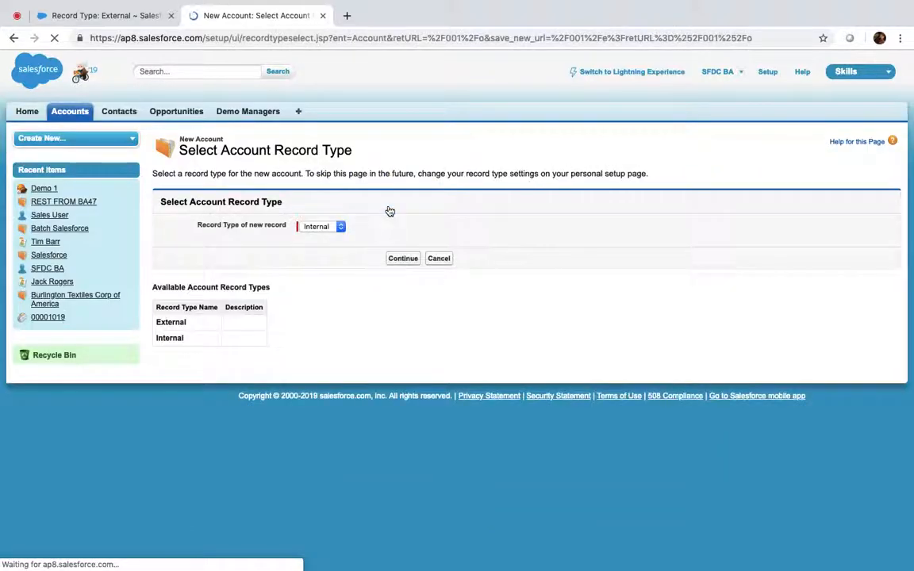
click(326, 230)
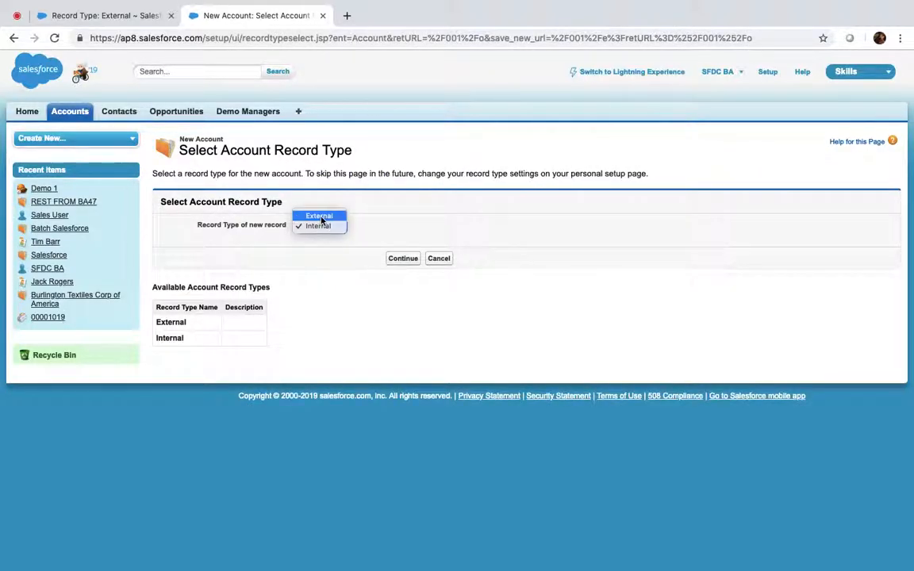
click(316, 215)
click(402, 259)
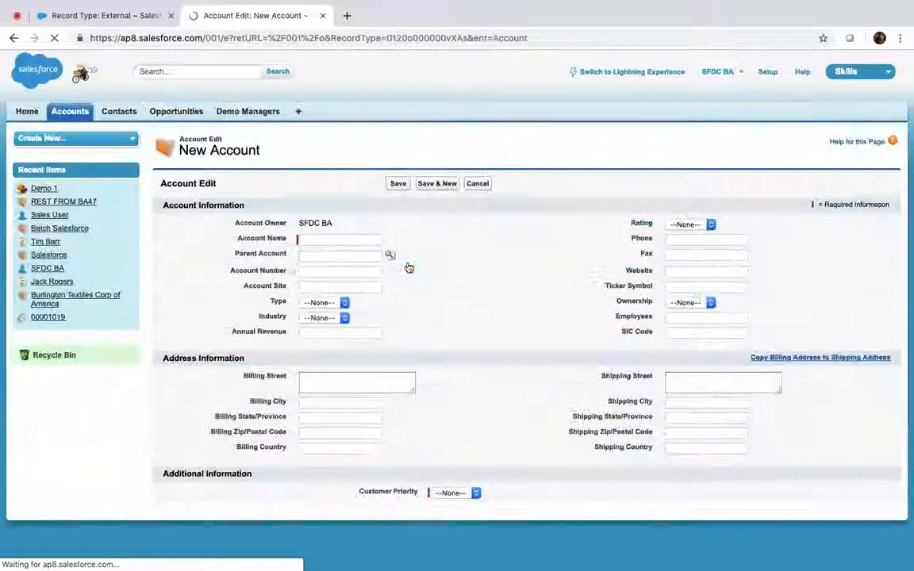
click(691, 303)
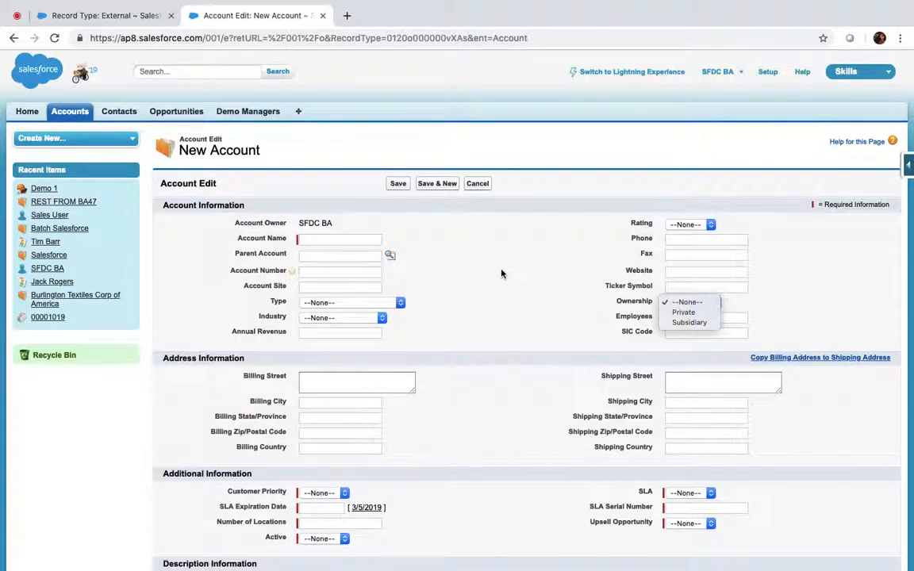
click(125, 16)
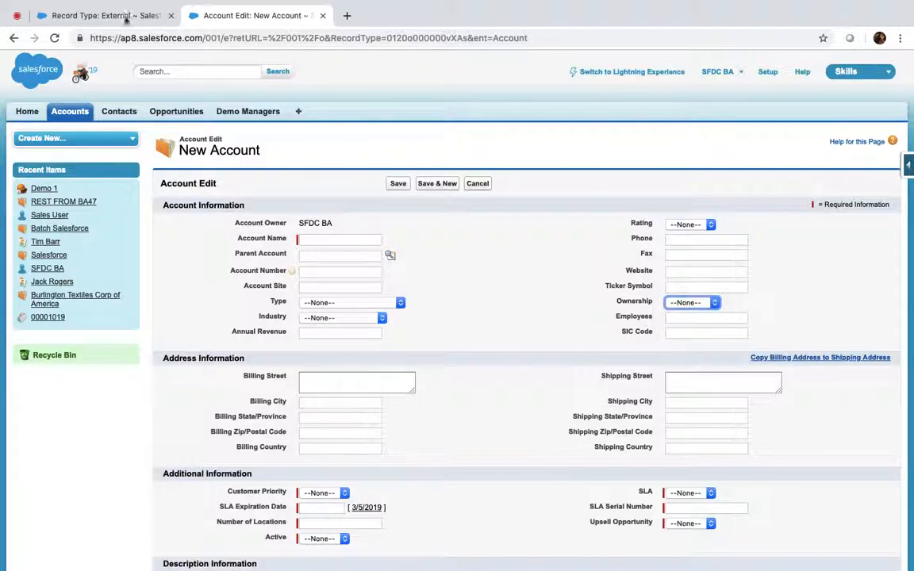
Review the External record type's editable picklists and return to the Ownership field on the new account form
click(124, 16)
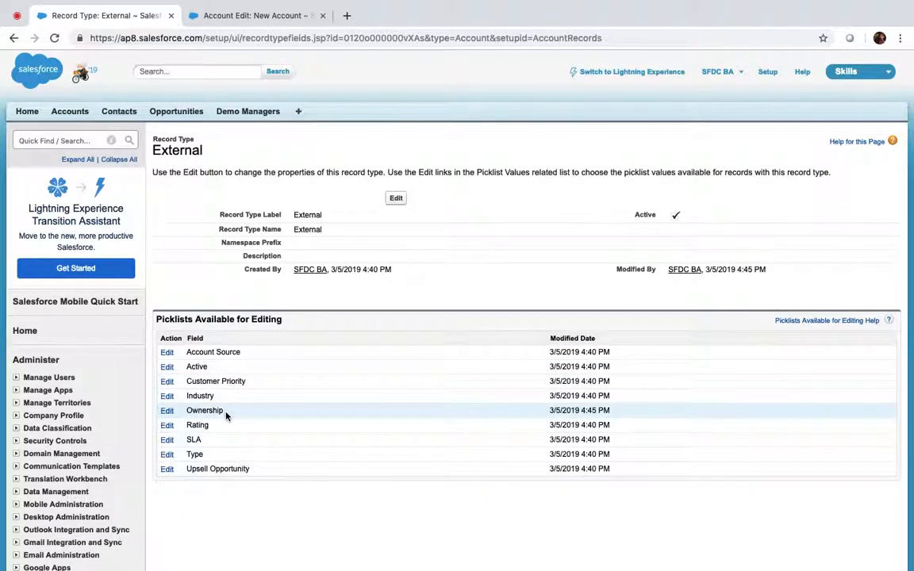
scroll(226, 416, down, 4)
scroll(225, 416, up, 5)
click(252, 15)
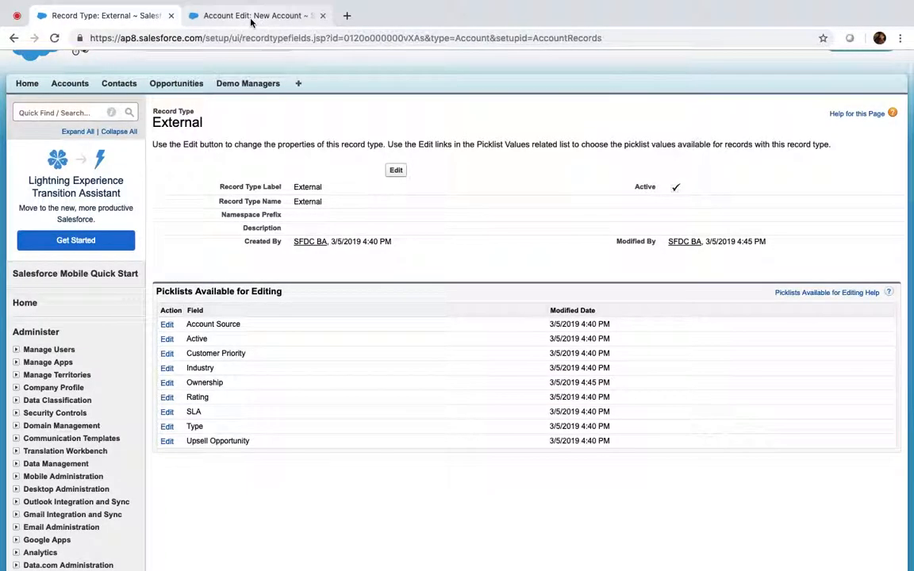
scroll(521, 254, down, 1)
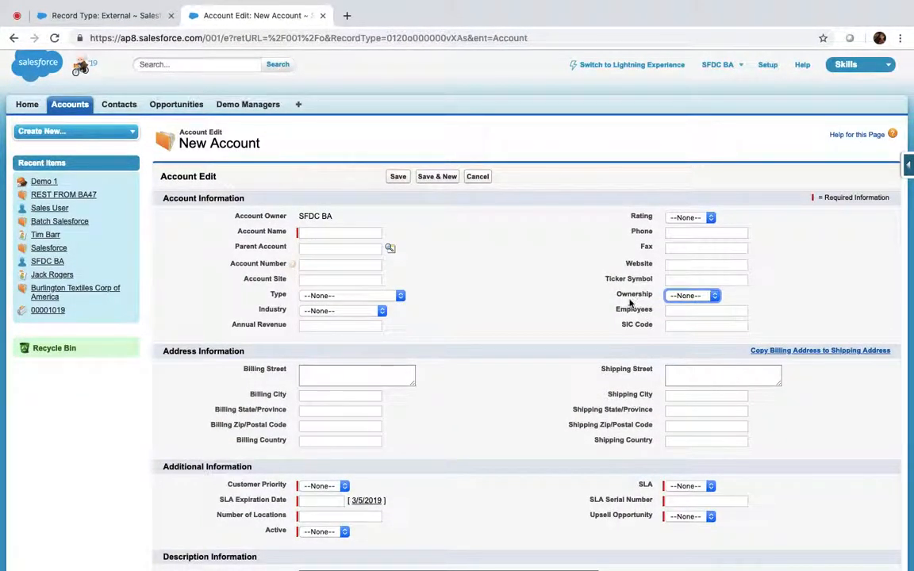
drag(618, 298, 718, 292)
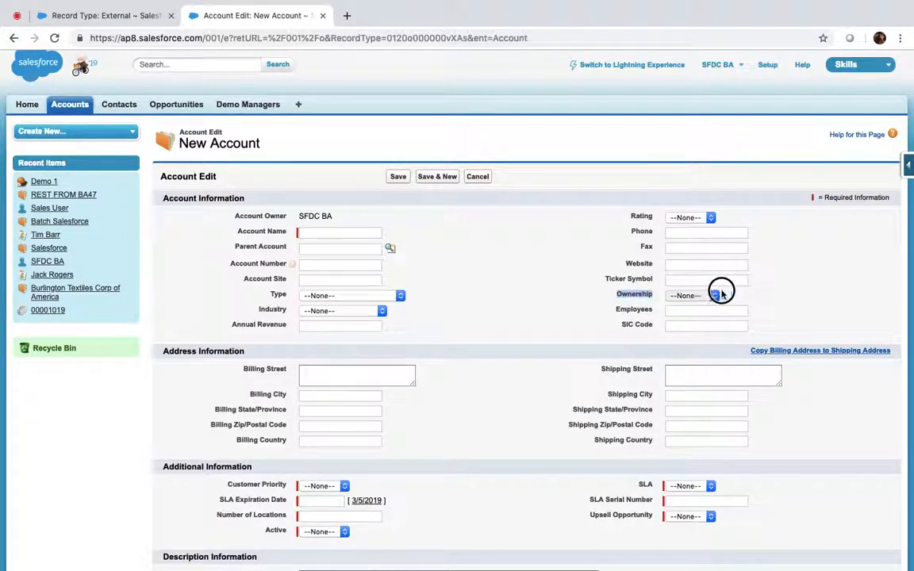
Try the Rating value Hot next to the Ownership field on the new account, and reset Rating to --None--
click(697, 218)
click(678, 228)
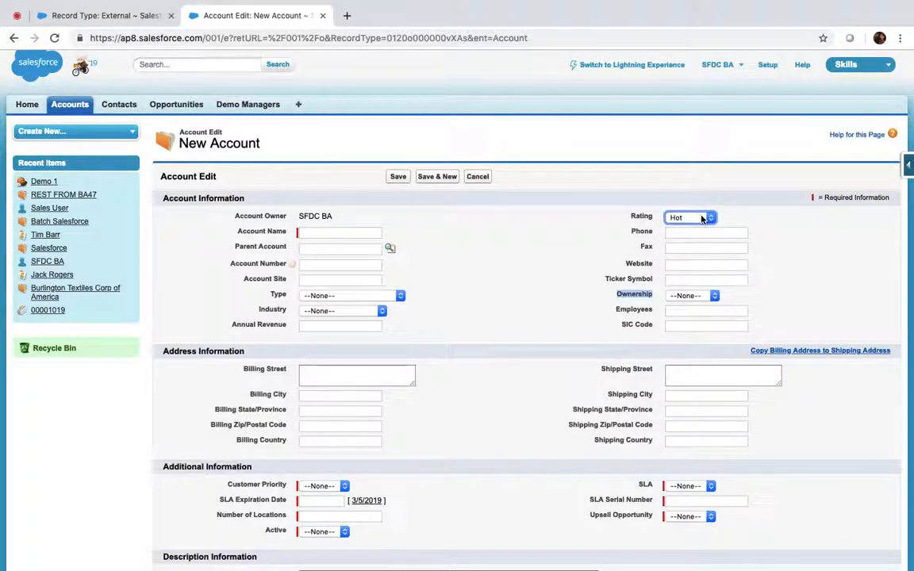
click(605, 300)
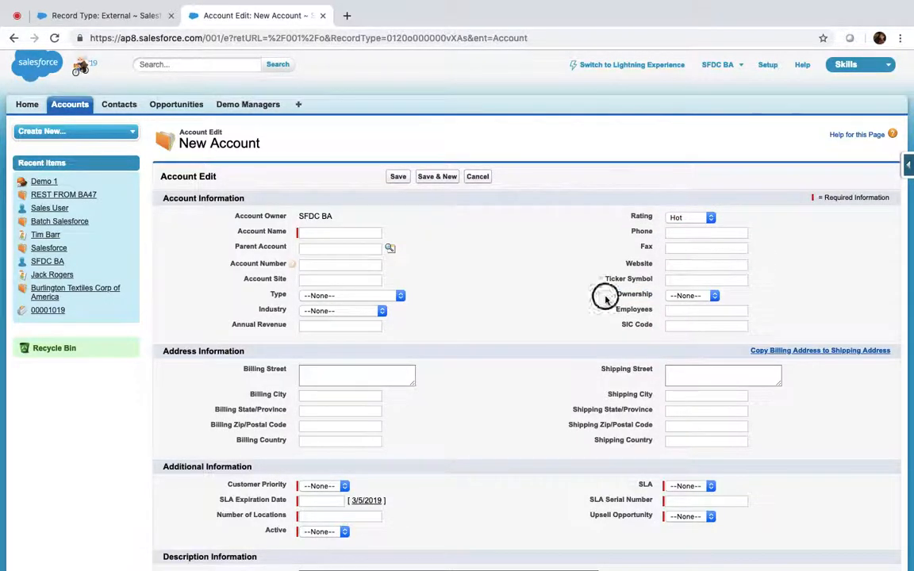
double_click(754, 291)
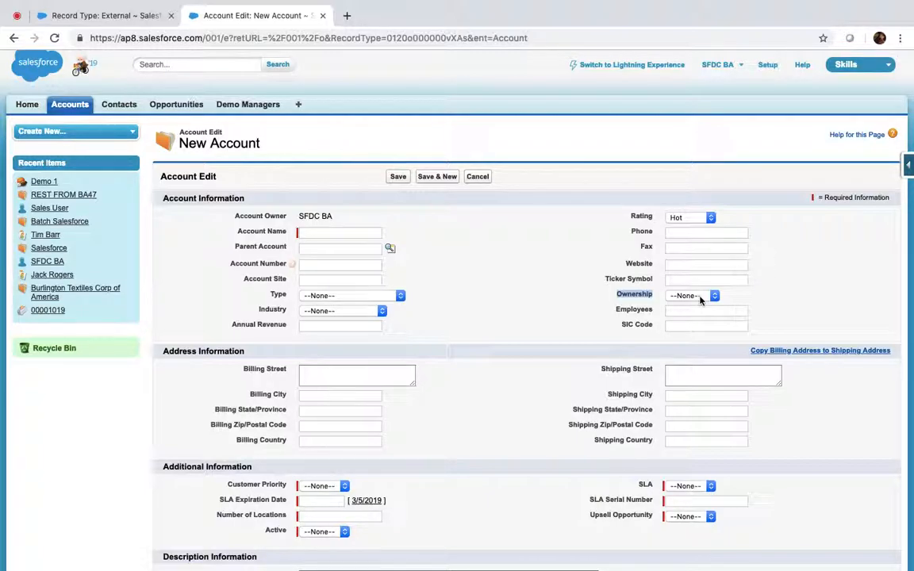
click(686, 216)
click(685, 209)
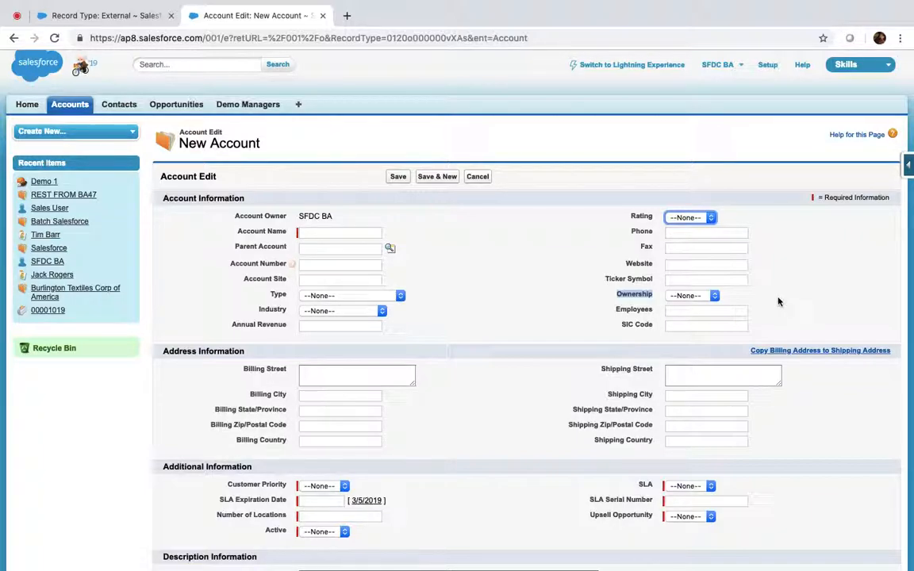
Go to the account fields in Setup and start a new field dependency with Rating as the controlling field
click(94, 16)
scroll(135, 302, down, 10)
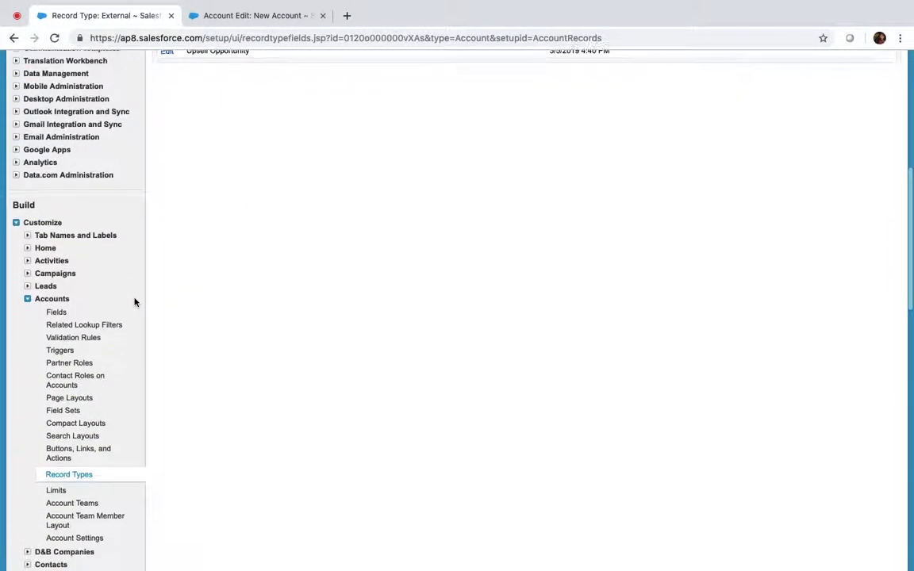
click(56, 298)
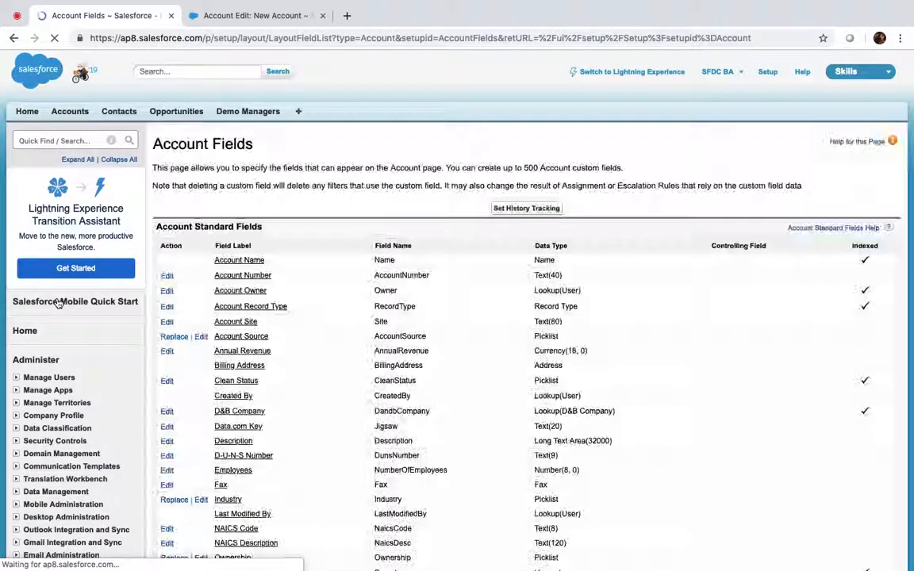
scroll(336, 293, down, 10)
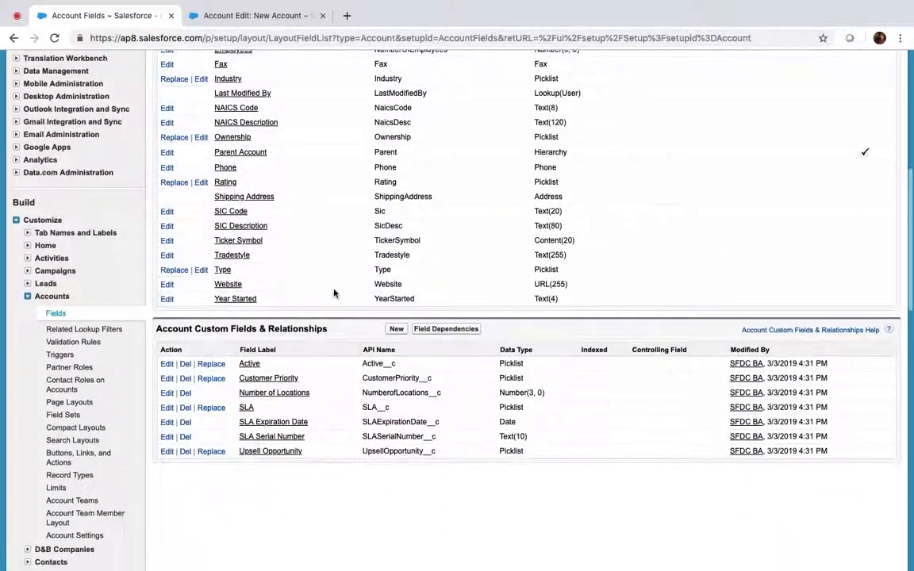
click(449, 333)
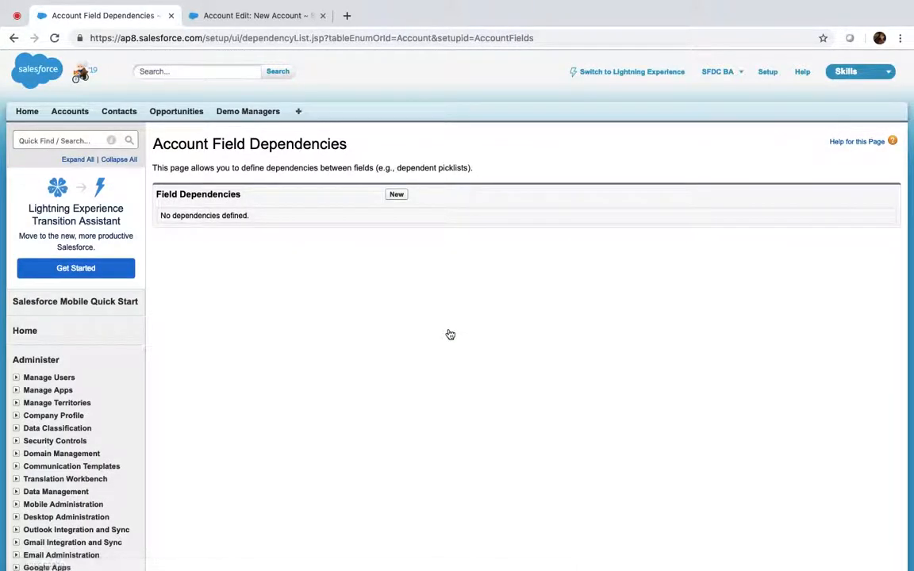
click(398, 198)
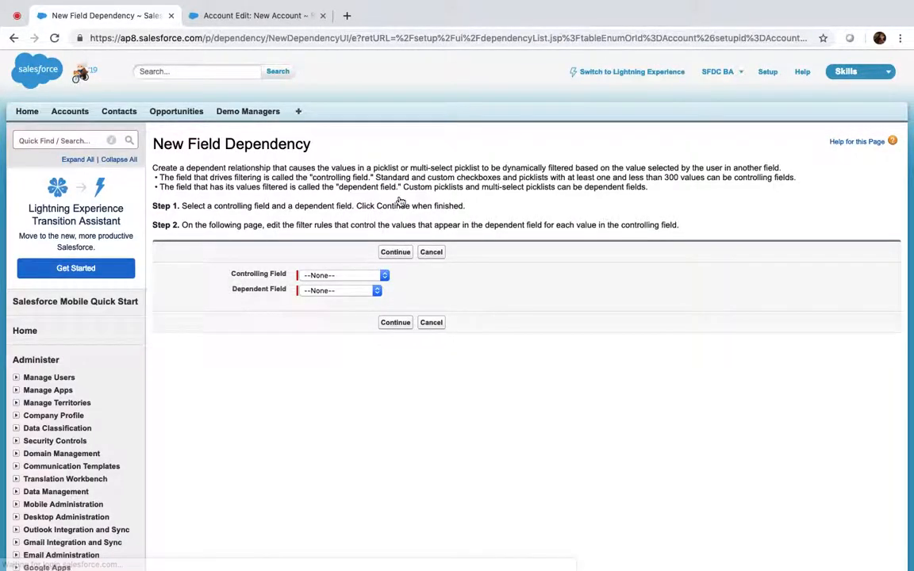
click(333, 278)
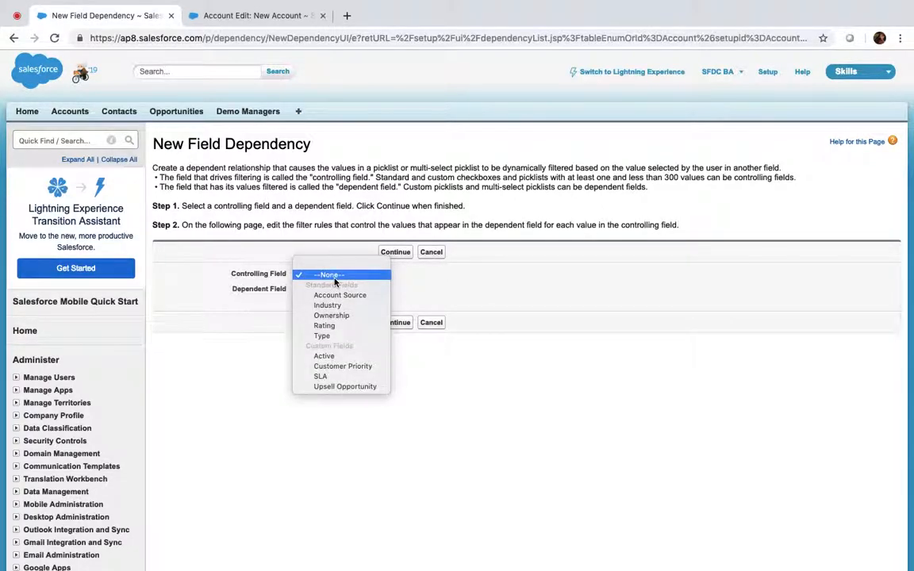
click(325, 326)
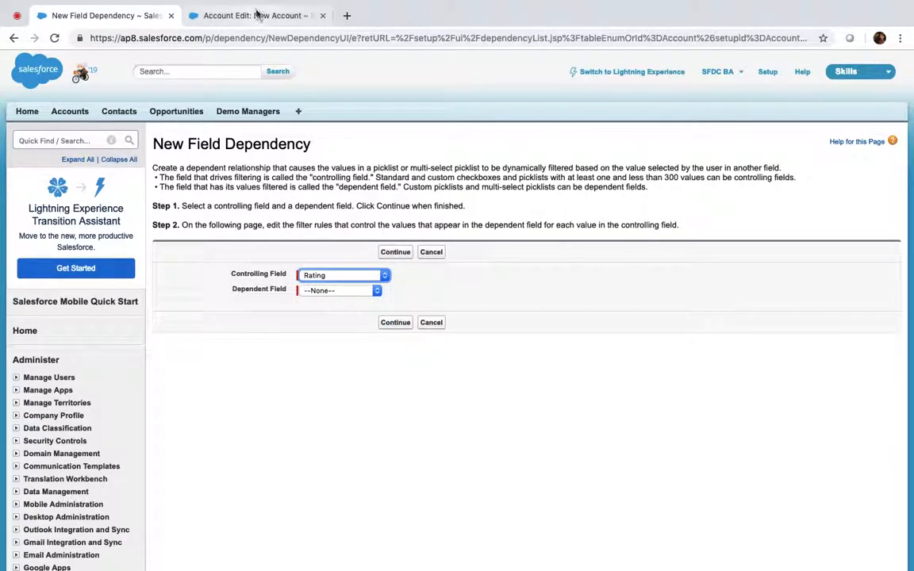
Examine the fields offered as the dependent field and compare them with the Ownership field on the new account form
click(257, 15)
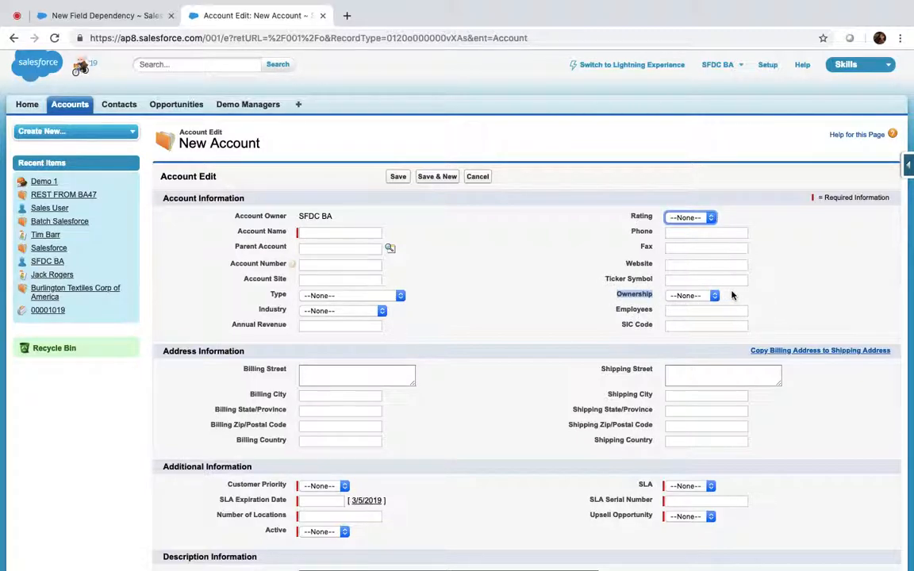
click(117, 15)
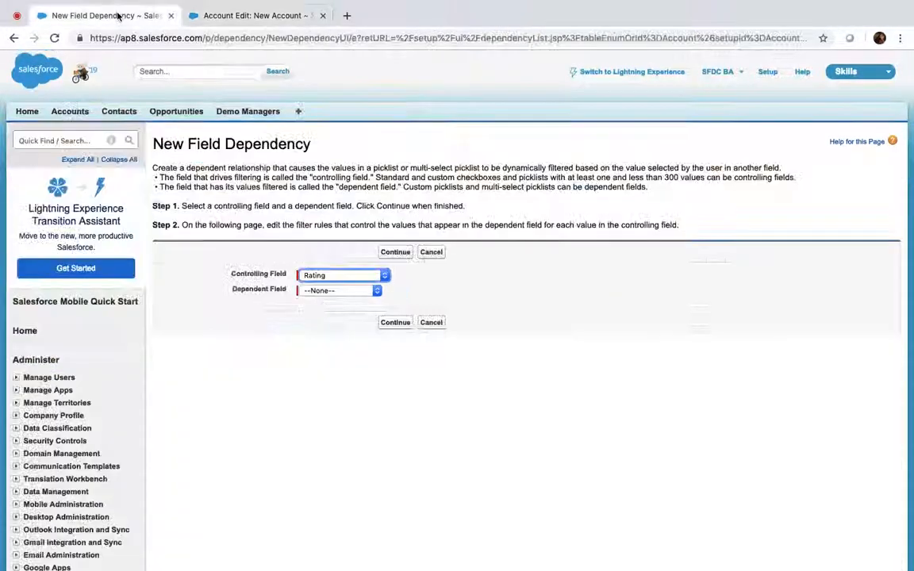
click(354, 290)
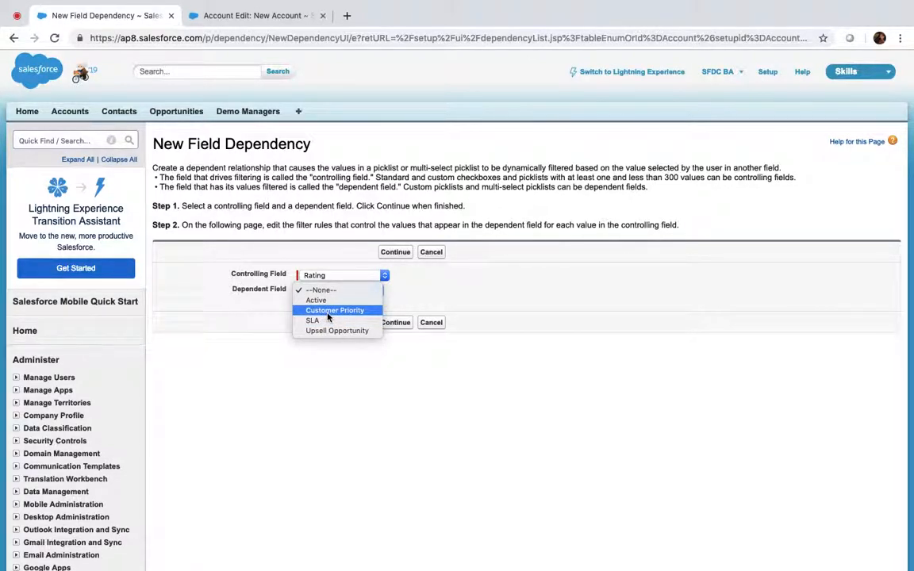
click(268, 313)
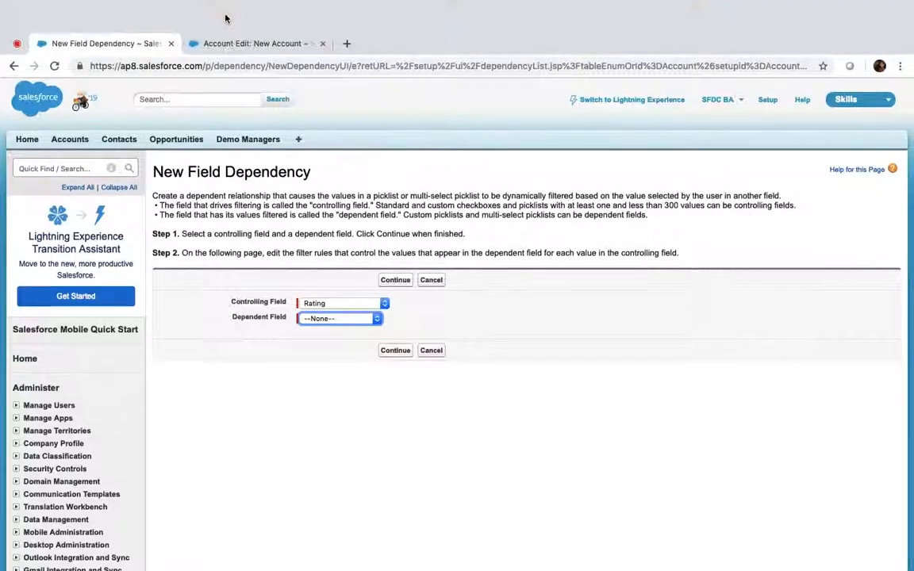
click(225, 44)
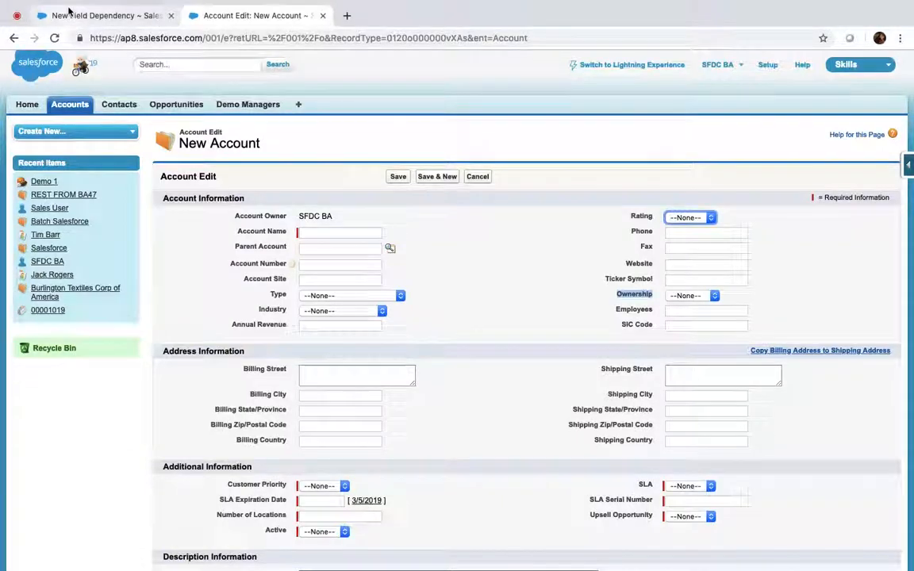
click(70, 11)
click(337, 289)
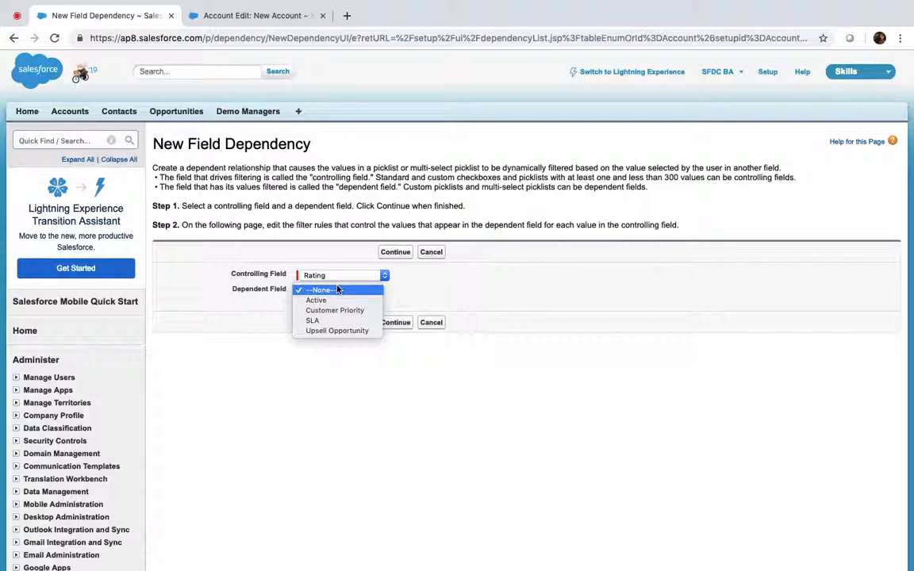
click(349, 23)
Search the web for ACCOUNT SOAP API in a new browser tab and open the Account page of the SOAP API Developer Guide
click(349, 22)
text(A)
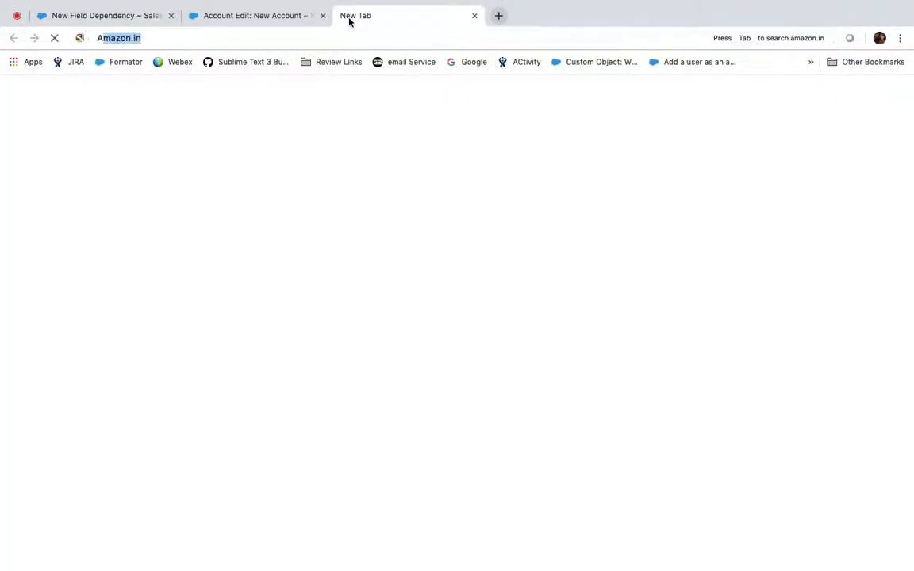
text(CCOUNT SOAP API)
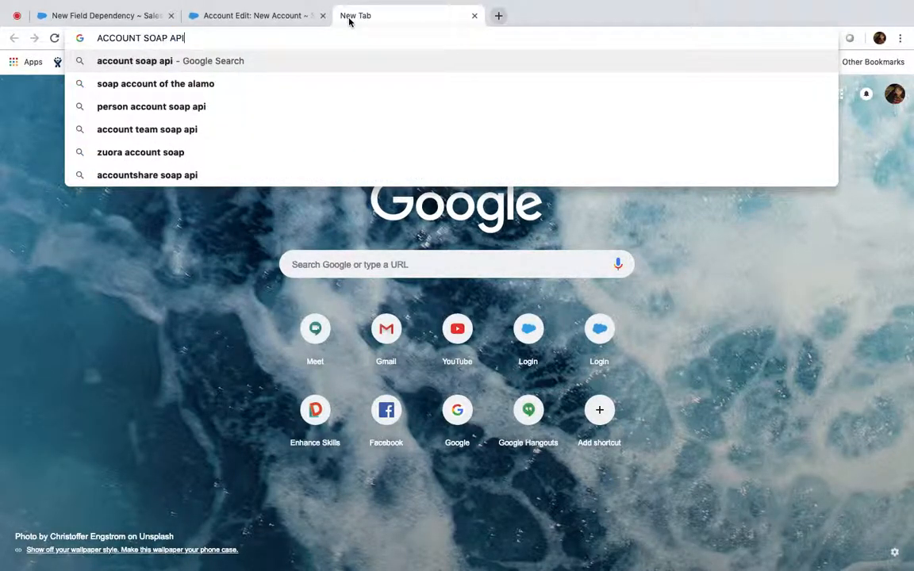
key(Return)
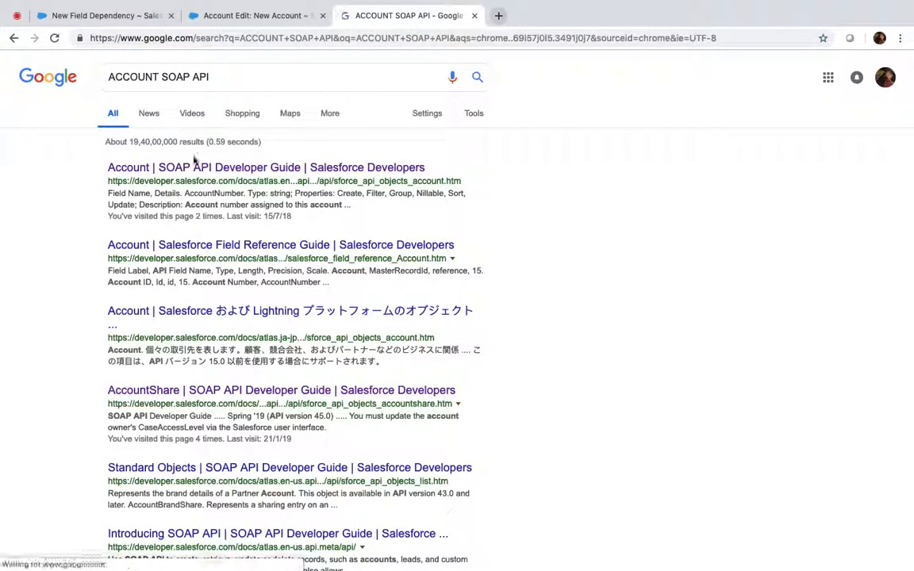
click(198, 171)
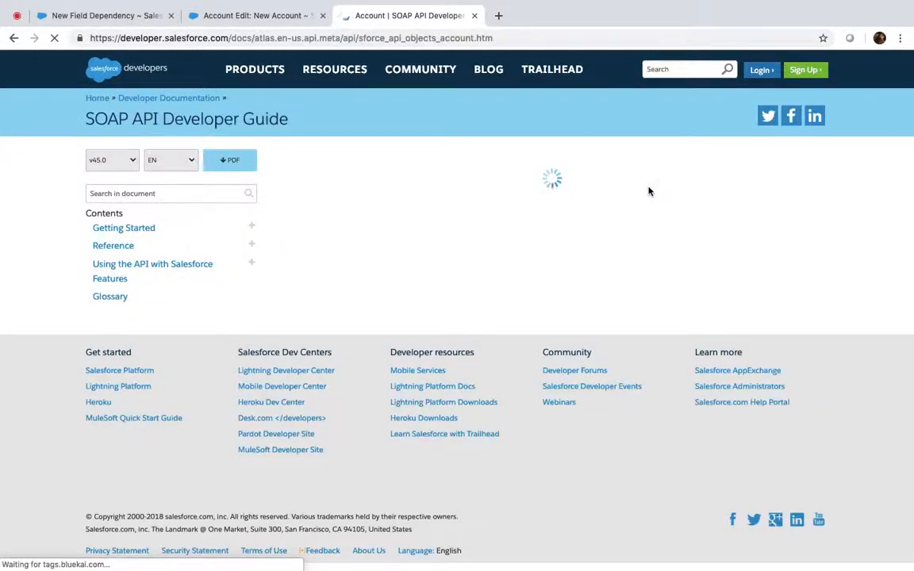
Find Ownership on the Account reference page and read the entry describing that field
key(super+f)
text(Ow)
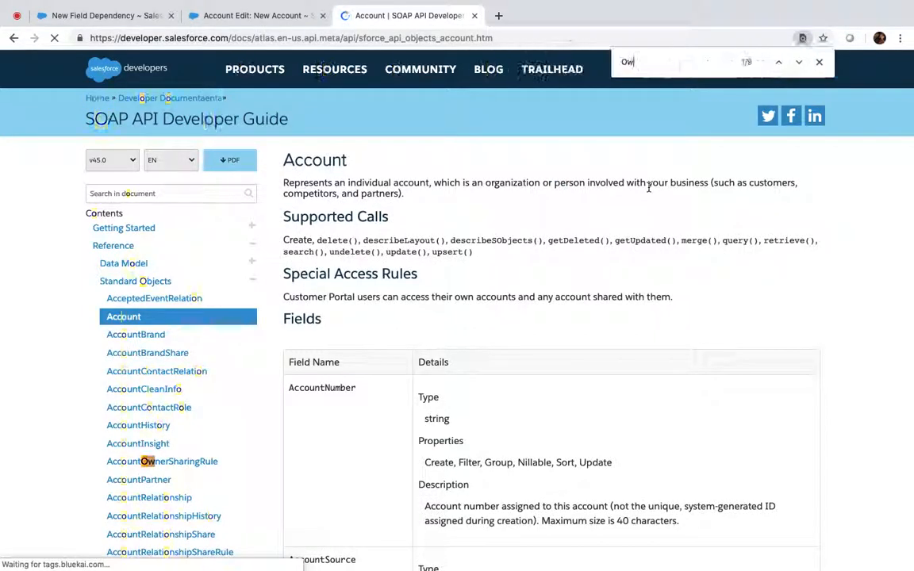
text(nership)
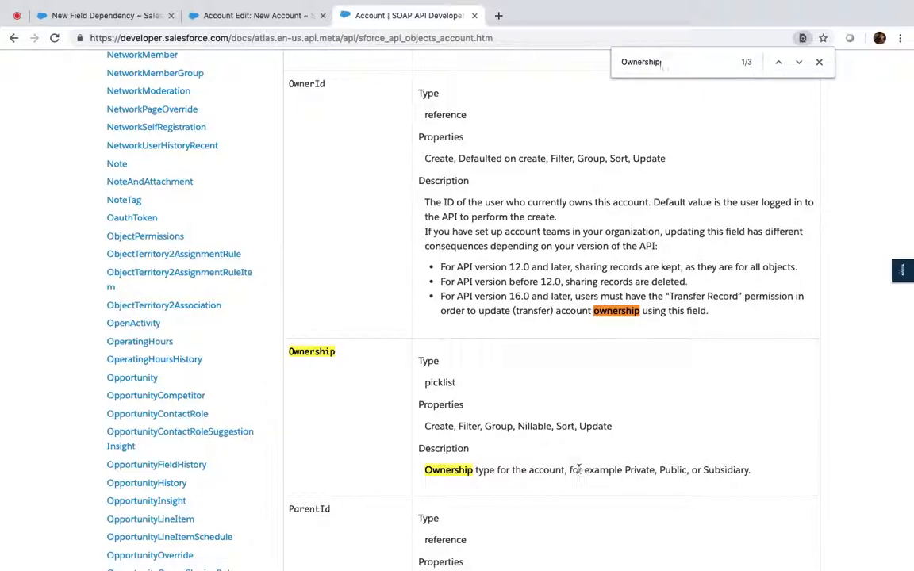
scroll(577, 468, down, 2)
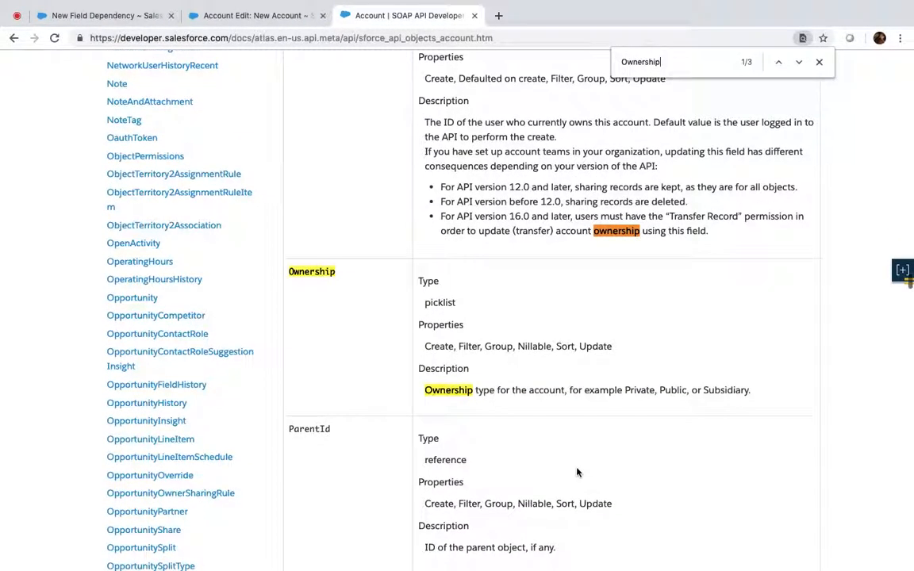
Open the Ownership field's definition from the account fields list and check its field-level security settings
click(193, 15)
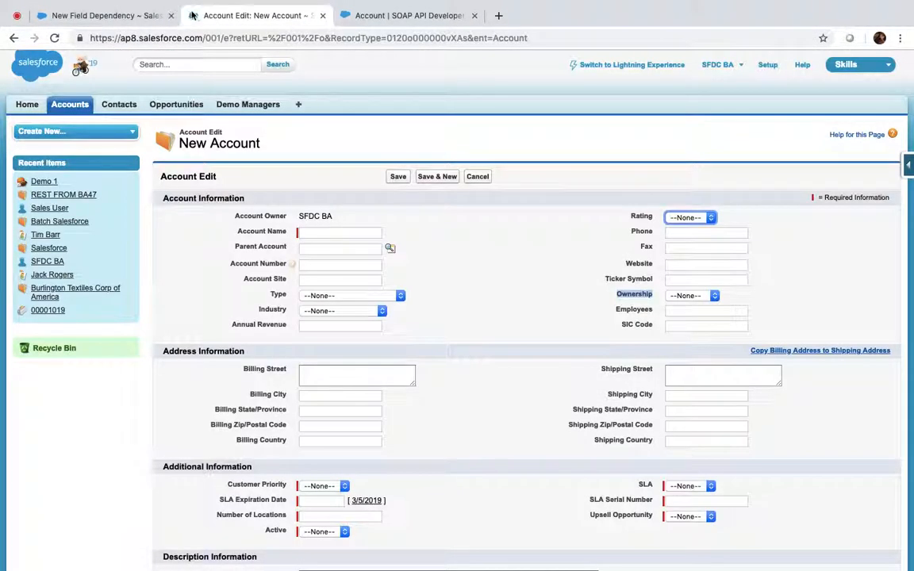
click(908, 165)
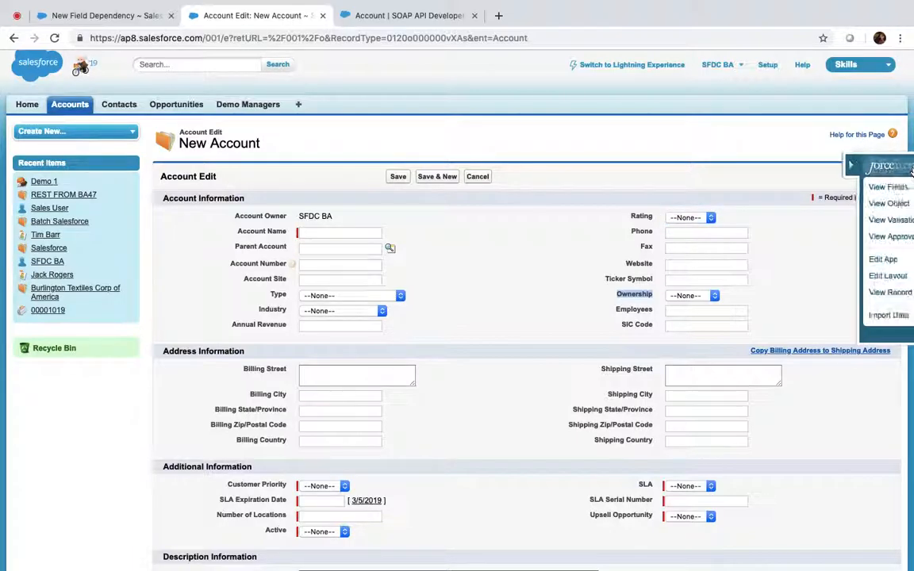
click(803, 187)
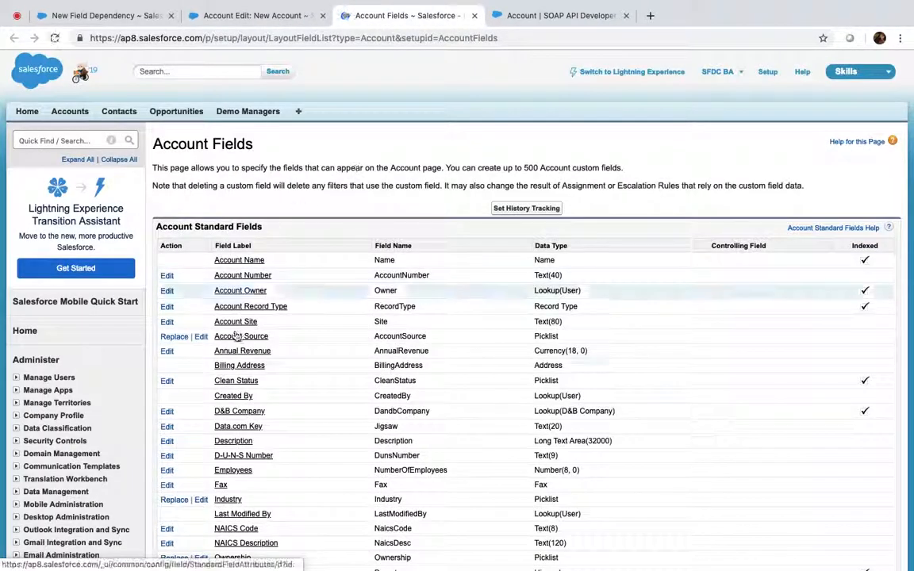
scroll(245, 320, down, 5)
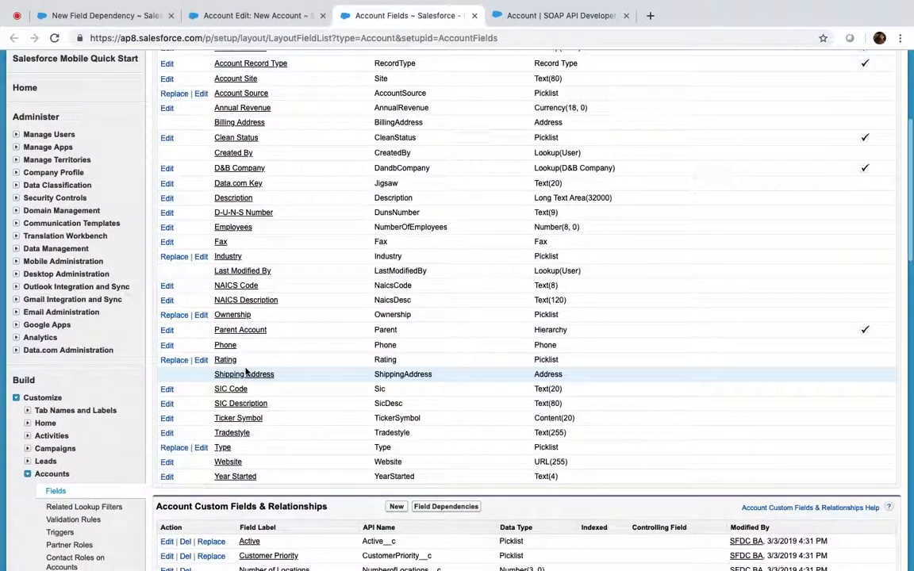
scroll(245, 370, up, 2)
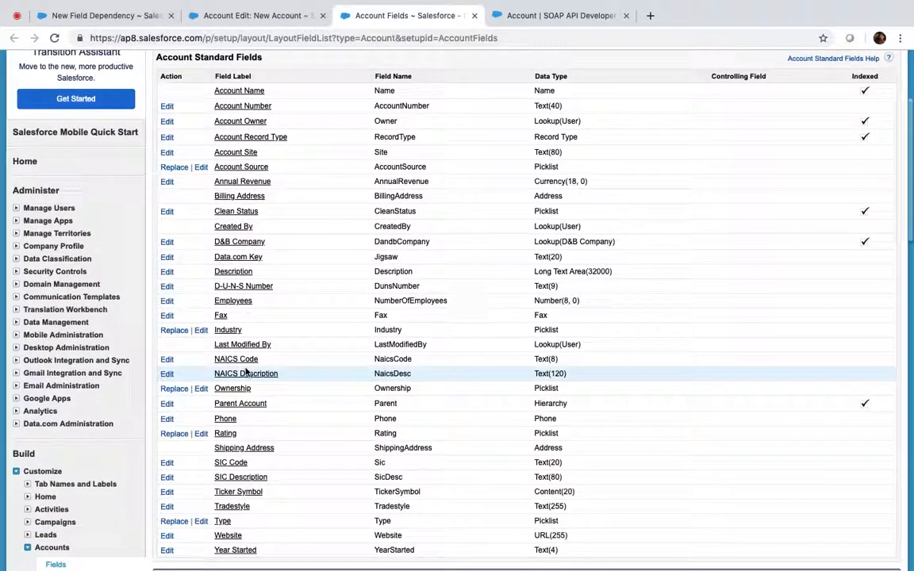
scroll(245, 371, down, 1)
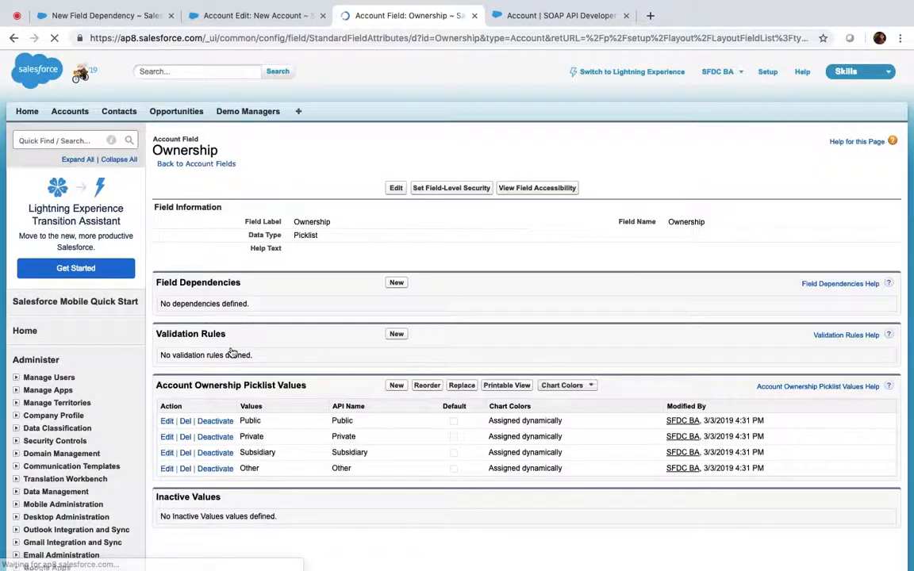
click(446, 189)
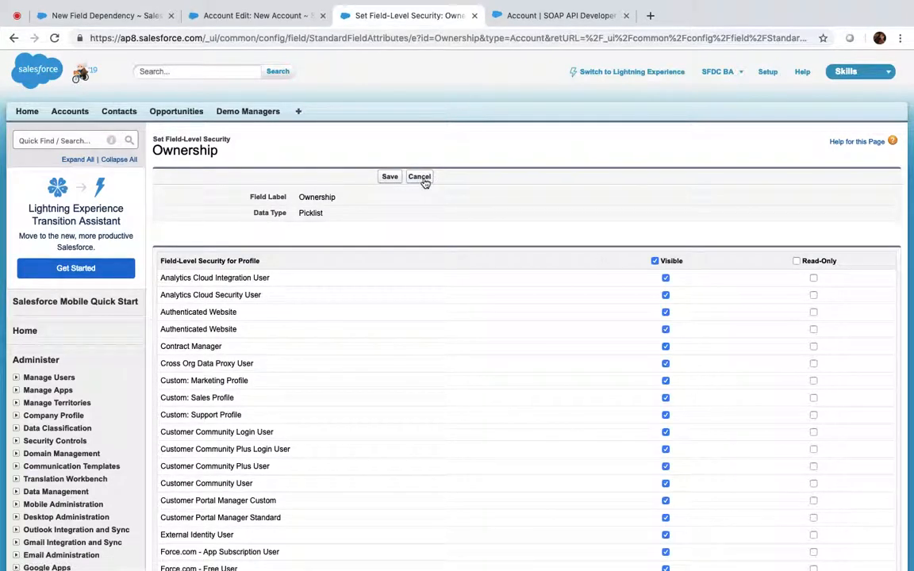
click(420, 177)
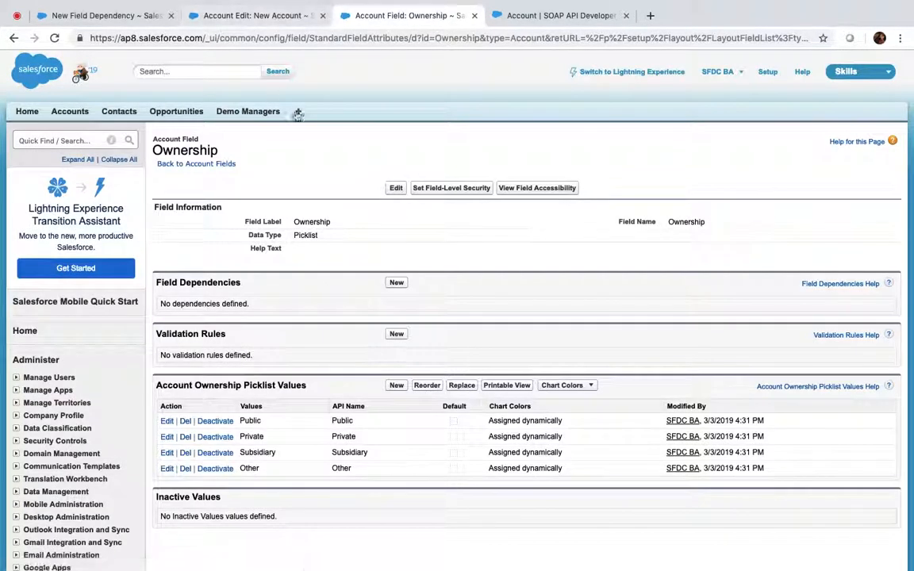
Search the web in a new browser tab for WHY OWNERSHIP IN ACCOUNT IS NOT ENABLED FOR DEPENDENT FIELD IN FIELD DEPENDECNIES
click(547, 15)
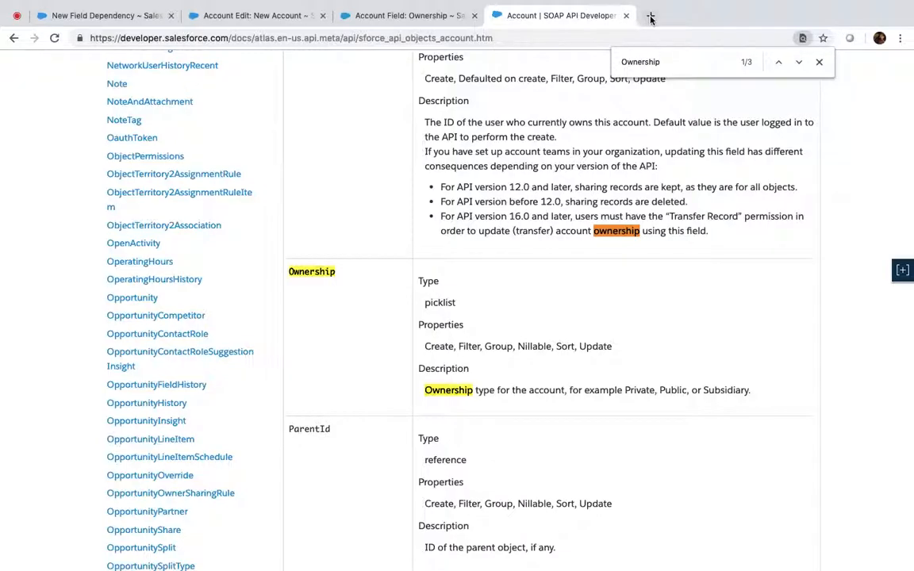
click(650, 16)
text(WHy,)
key(BackSpace)
key(BackSpace)
key(BackSpace)
key(BackSpace)
text(h)
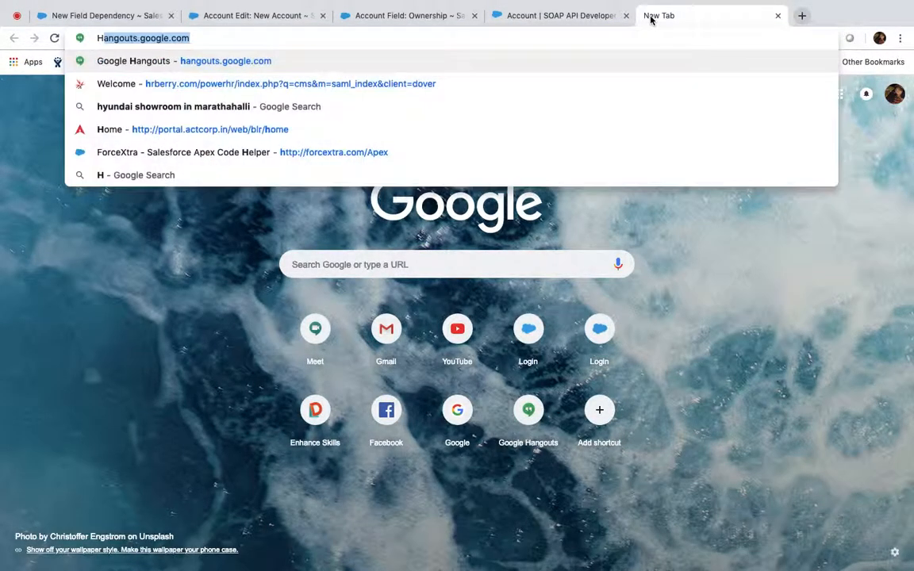
key(BackSpace)
key(BackSpace)
text(WHY )
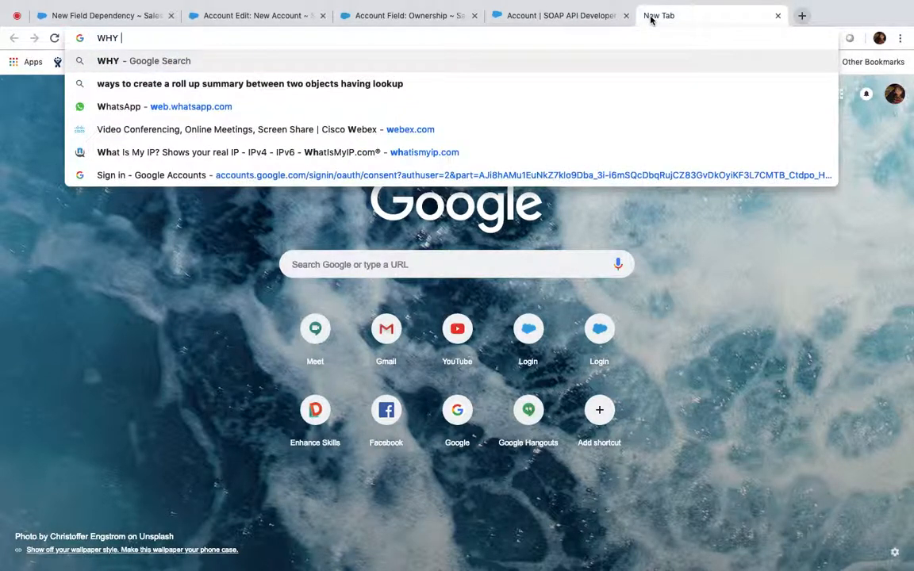
text(OWNERSHIP I)
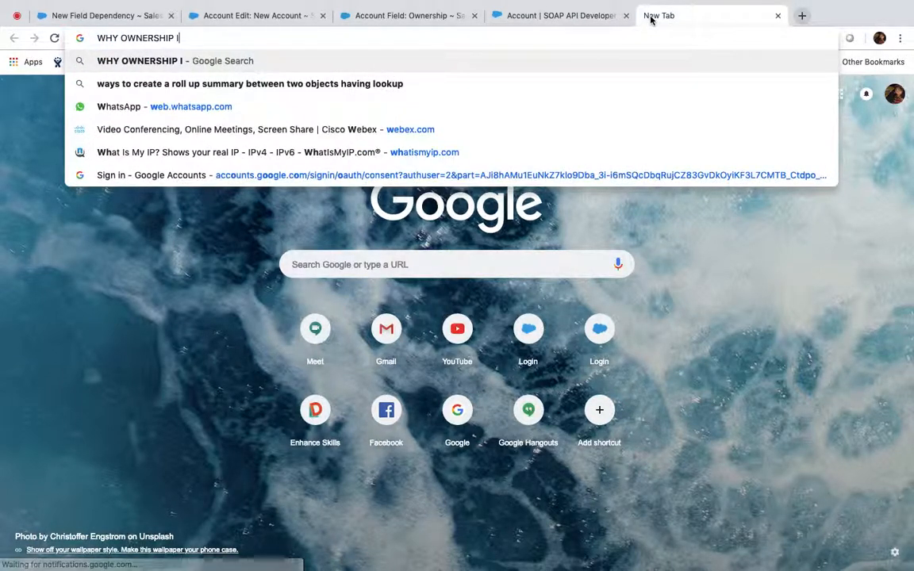
text(N ACCOUNT )
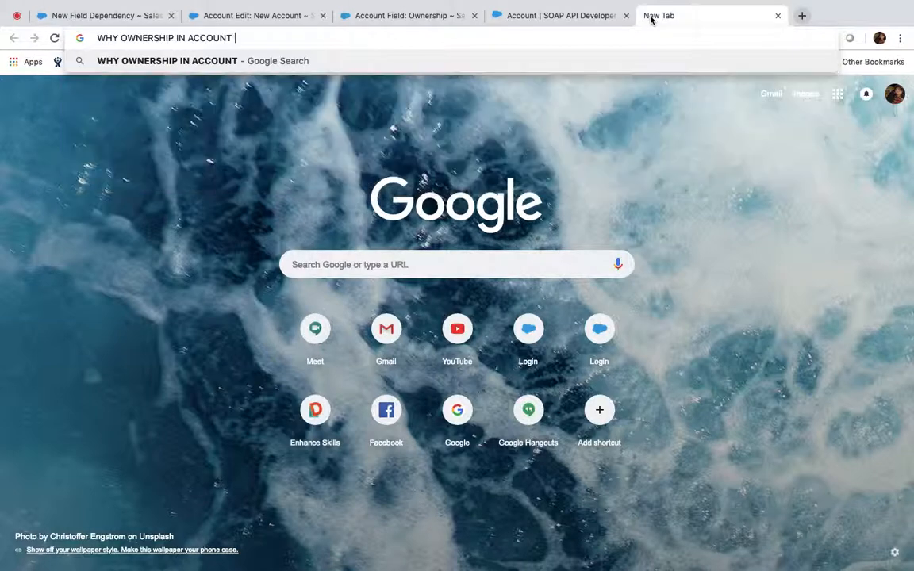
text(IS NOT ENABLE)
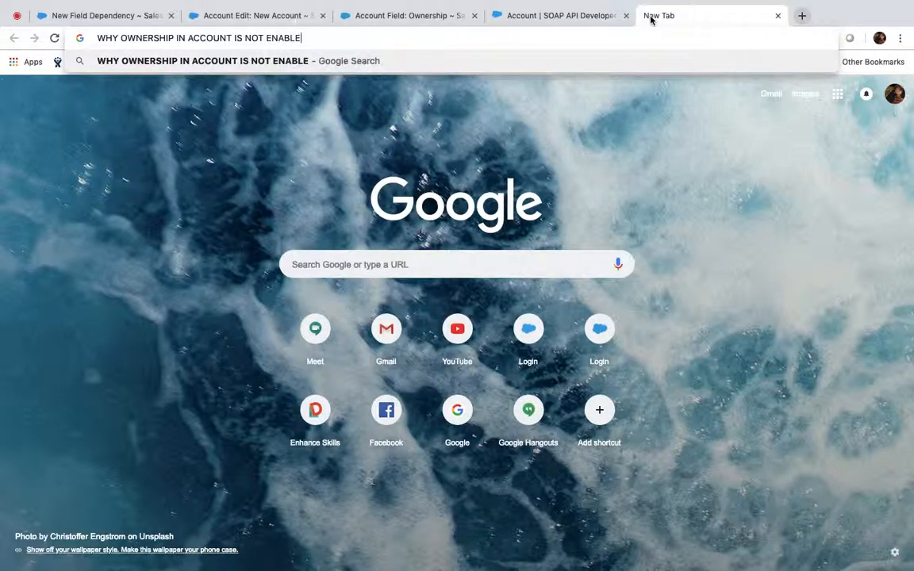
text(D FOR DEPEND)
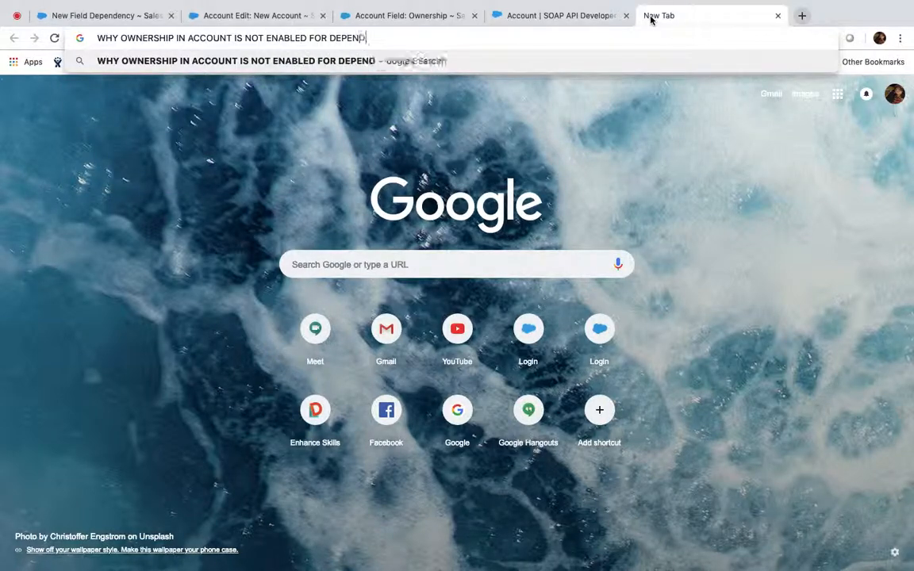
text(ENT FIELD IN)
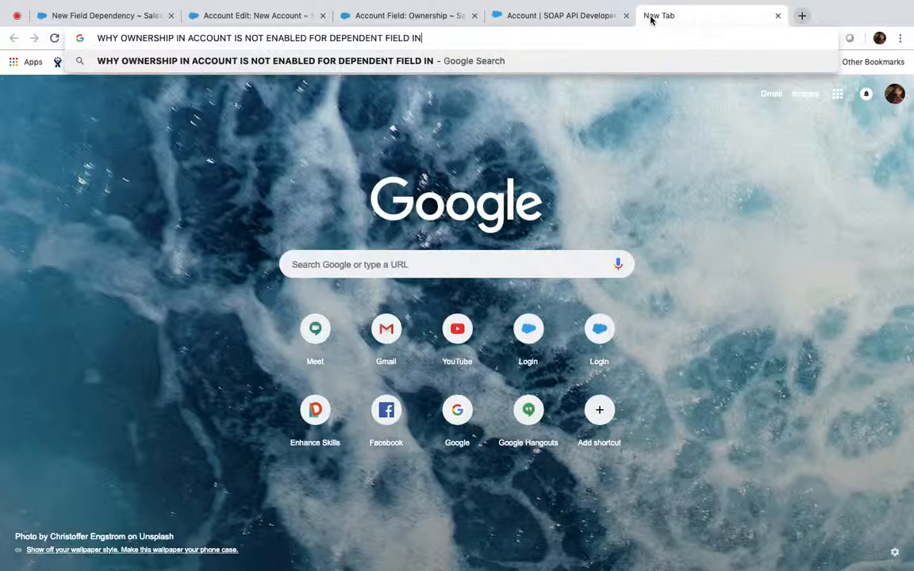
text( FIELD DEPENDECNI)
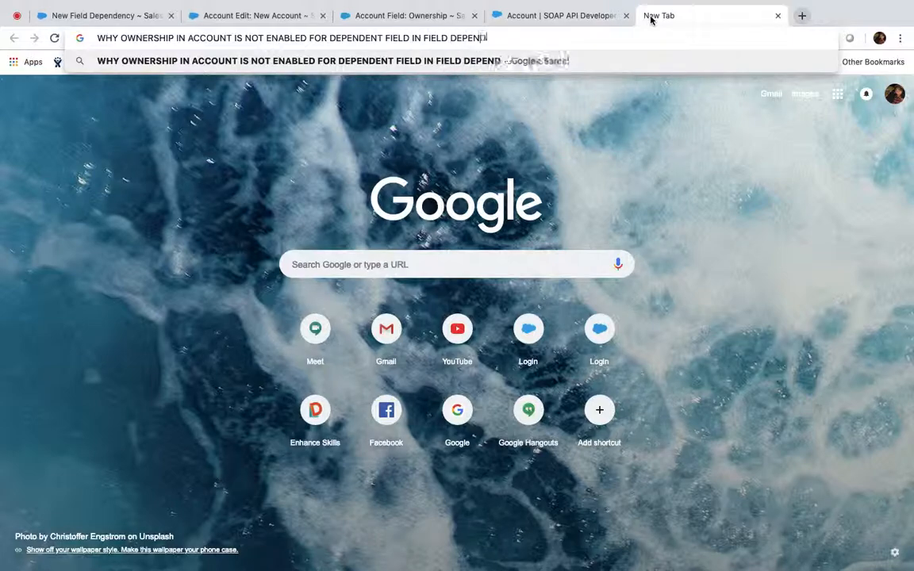
text(ES)
key(Return)
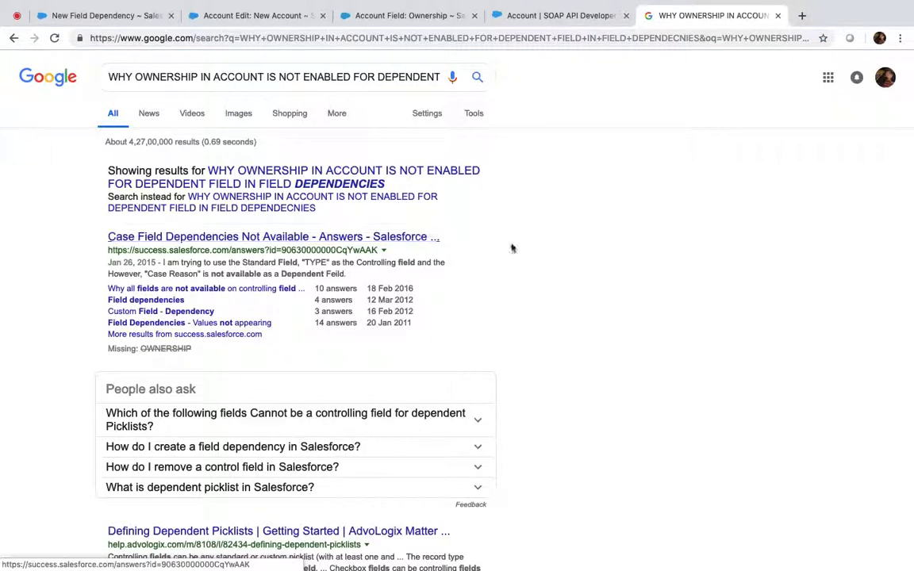
Read the picklist limitations in the Stack Exchange answer about standard picklists as dependent fields, and close both reference tabs
scroll(534, 254, down, 5)
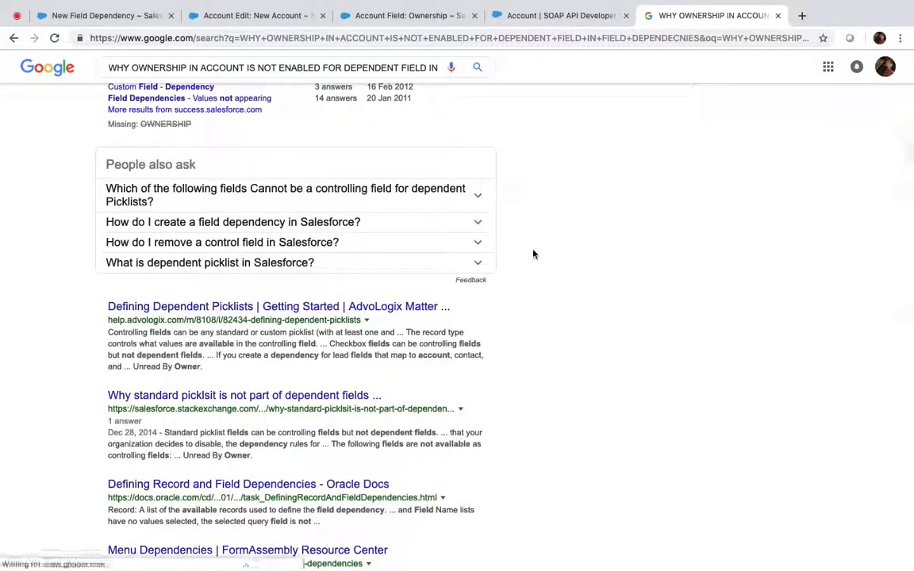
scroll(533, 254, down, 2)
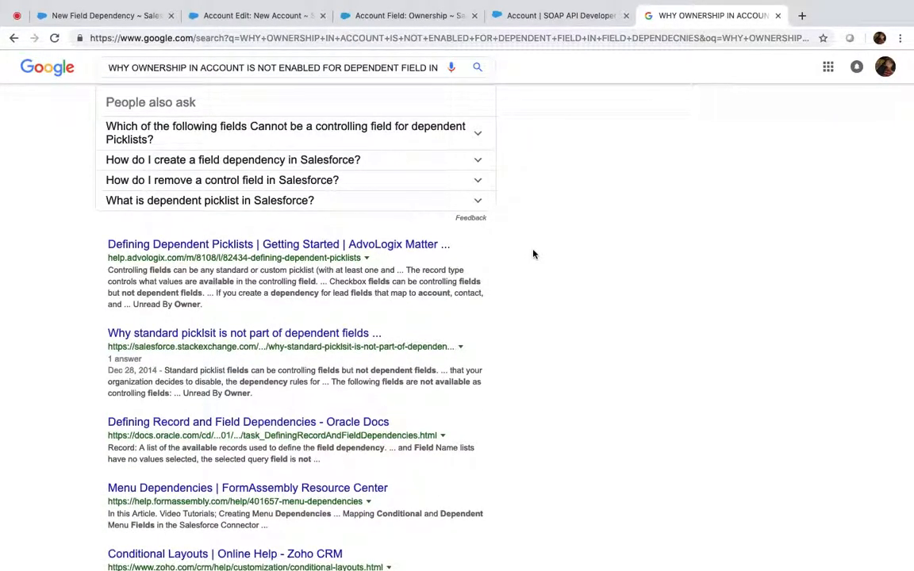
click(225, 337)
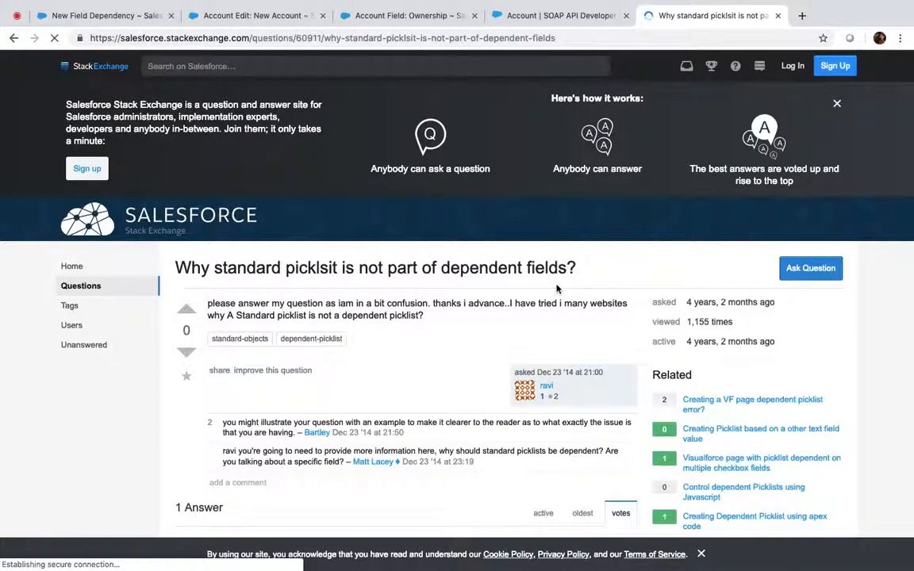
scroll(556, 289, down, 3)
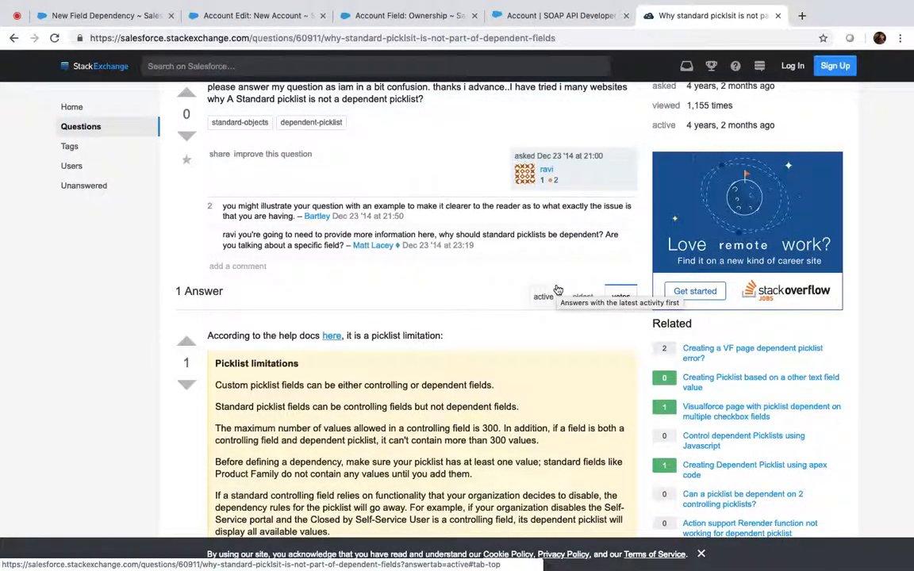
scroll(557, 289, down, 2)
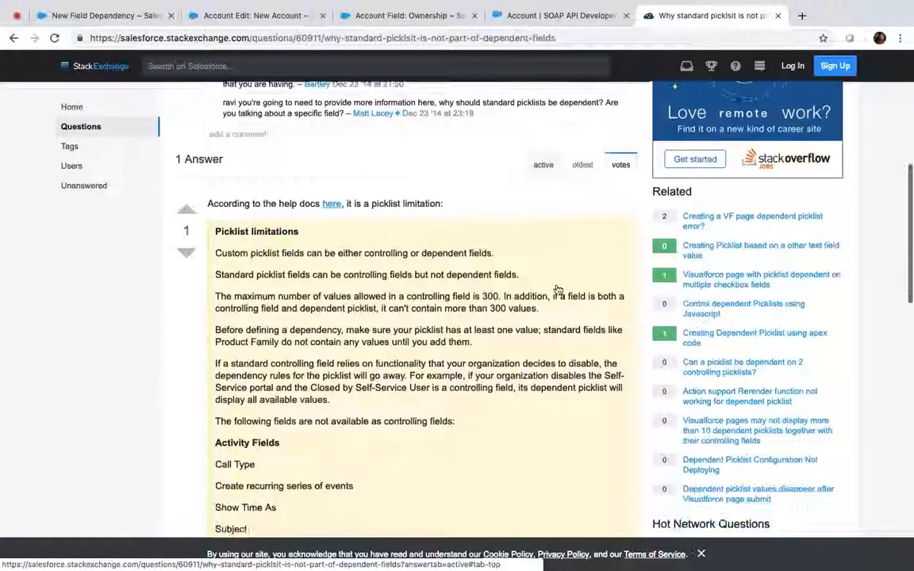
scroll(556, 289, down, 1)
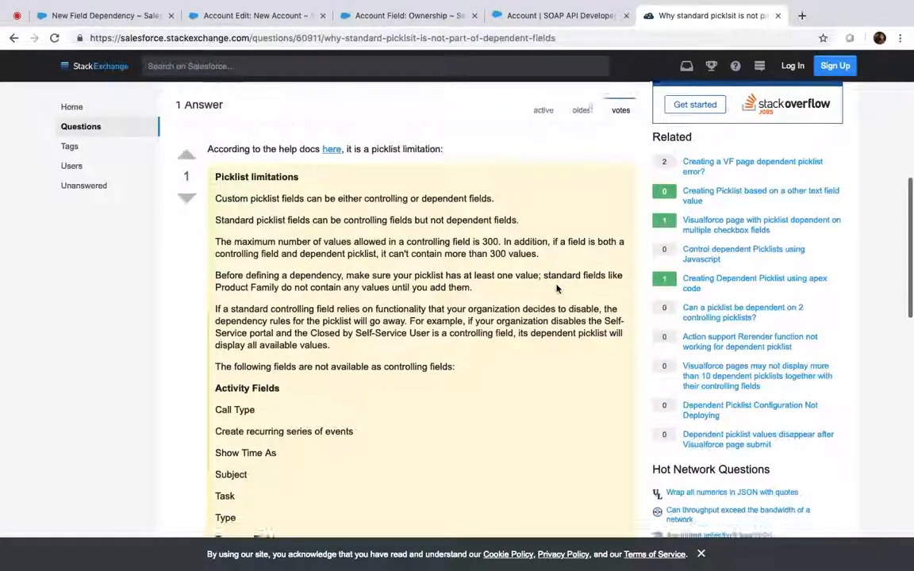
scroll(557, 289, down, 3)
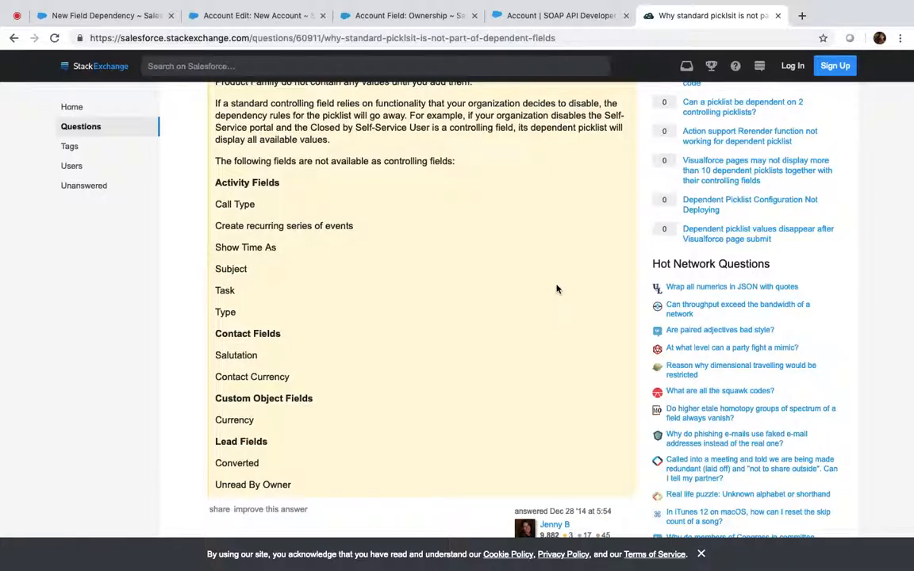
click(777, 16)
click(625, 16)
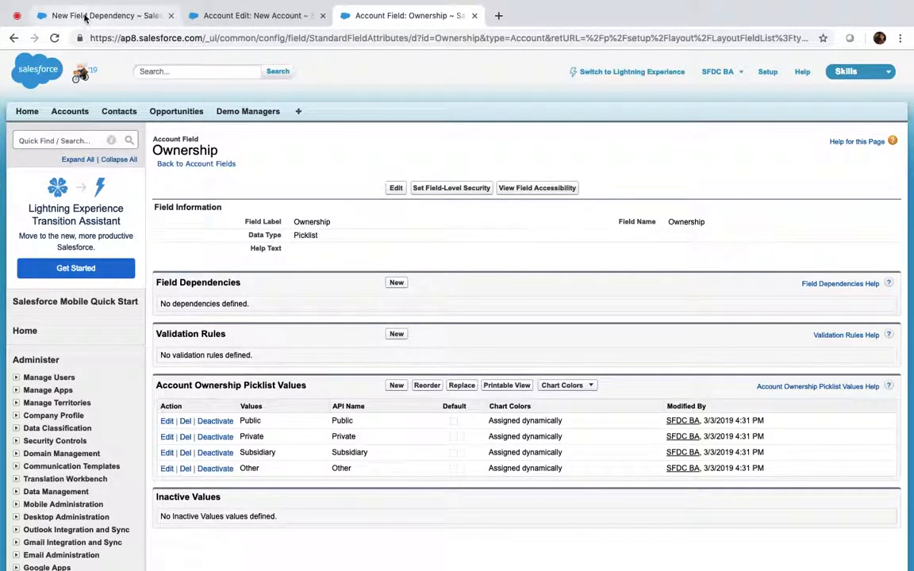
Review the account custom fields list and examine the SLA picklist values on the new account form
click(202, 164)
scroll(203, 164, down, 10)
scroll(203, 165, down, 2)
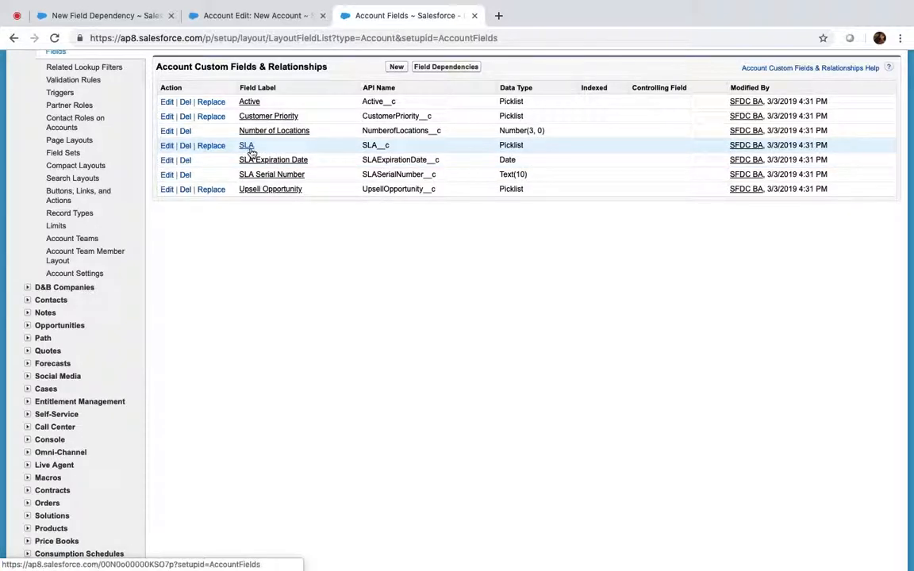
click(268, 18)
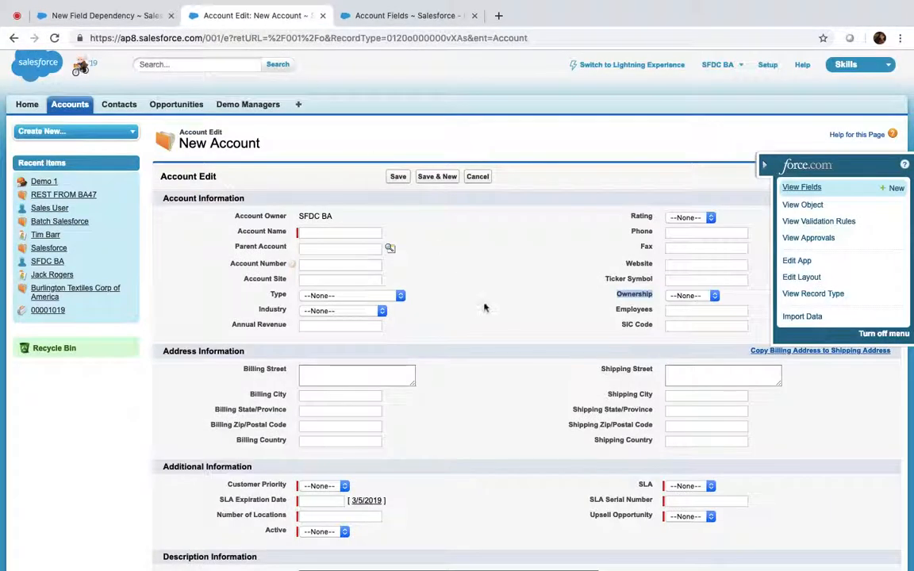
click(687, 488)
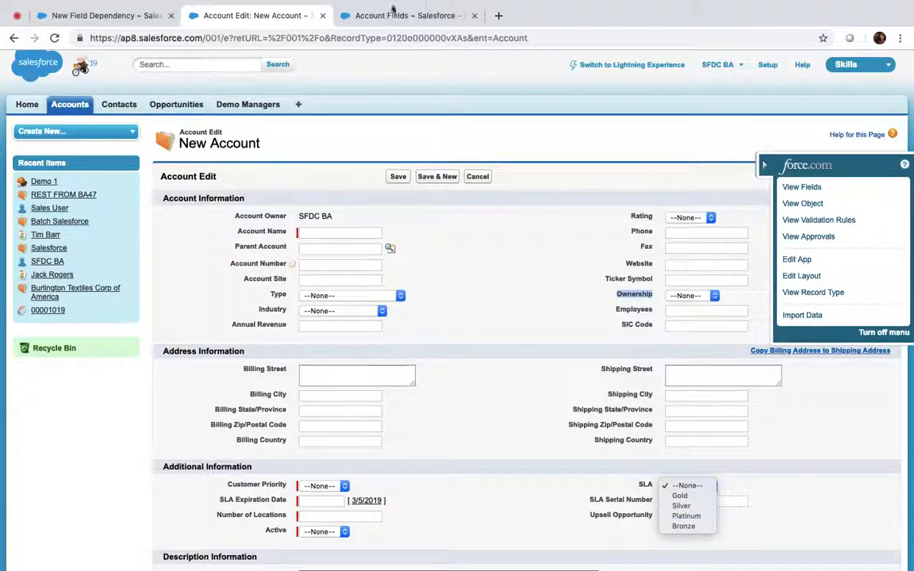
Set SLA as the dependent field in the new field dependency controlled by Rating and continue to its value matrix
click(123, 24)
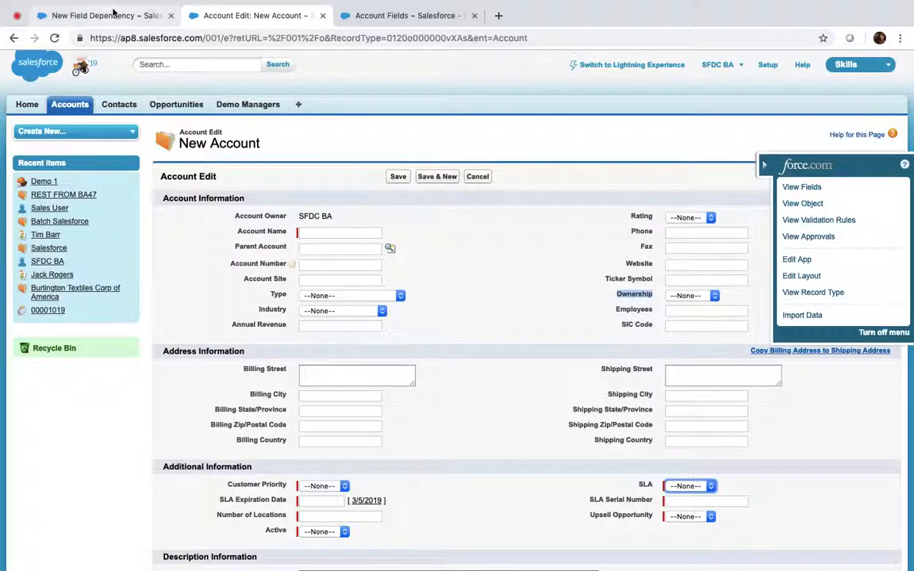
click(119, 21)
click(338, 290)
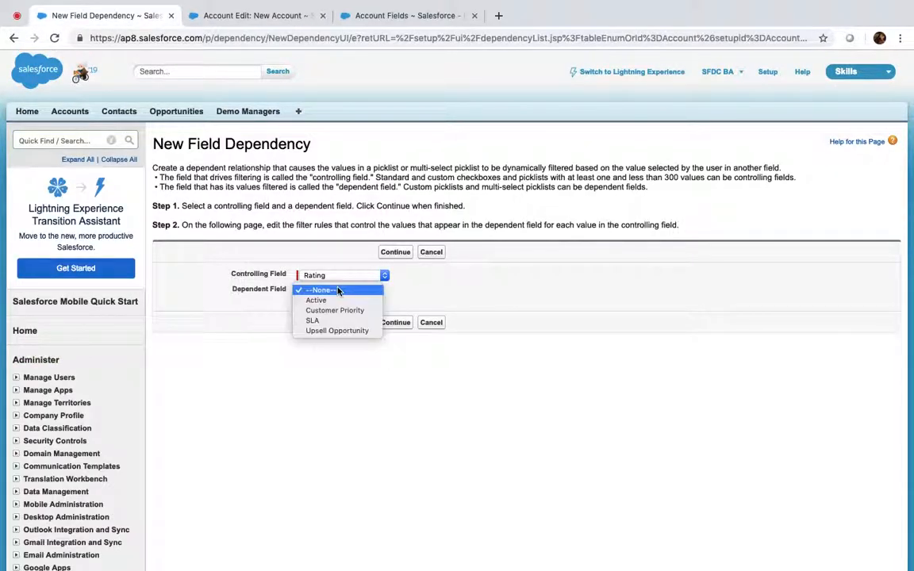
click(333, 320)
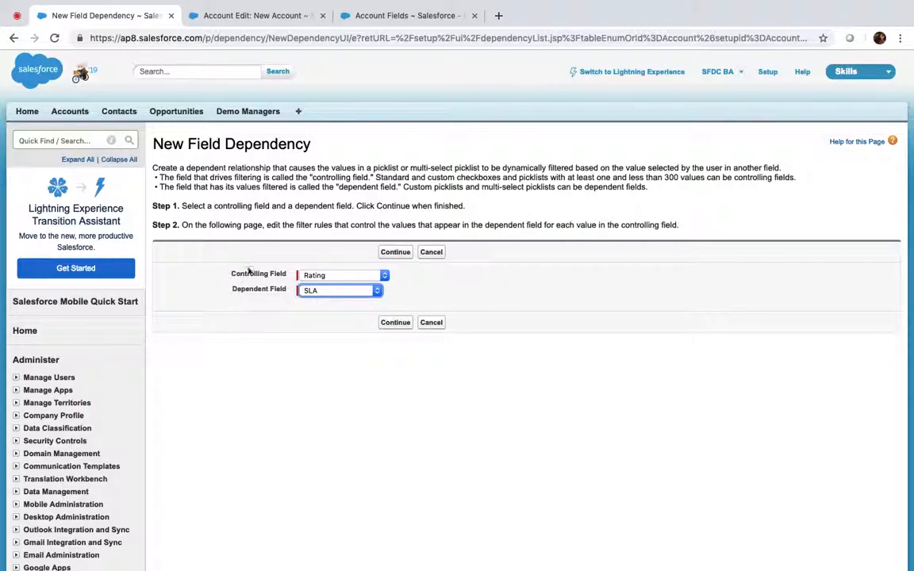
click(396, 323)
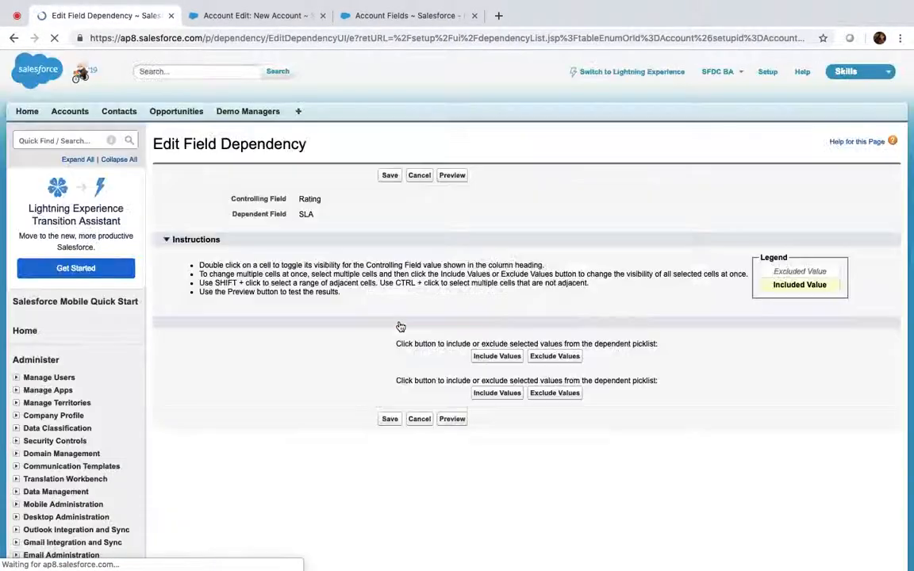
Include the SLA value Gold for Rating Hot, and Silver and Bronze for Rating Warm in the dependency matrix
scroll(526, 325, down, 4)
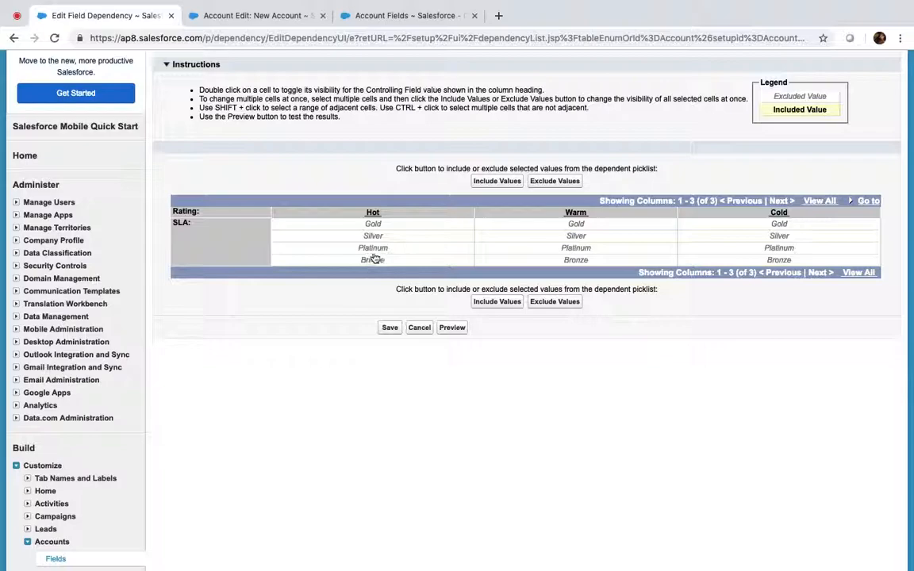
click(374, 227)
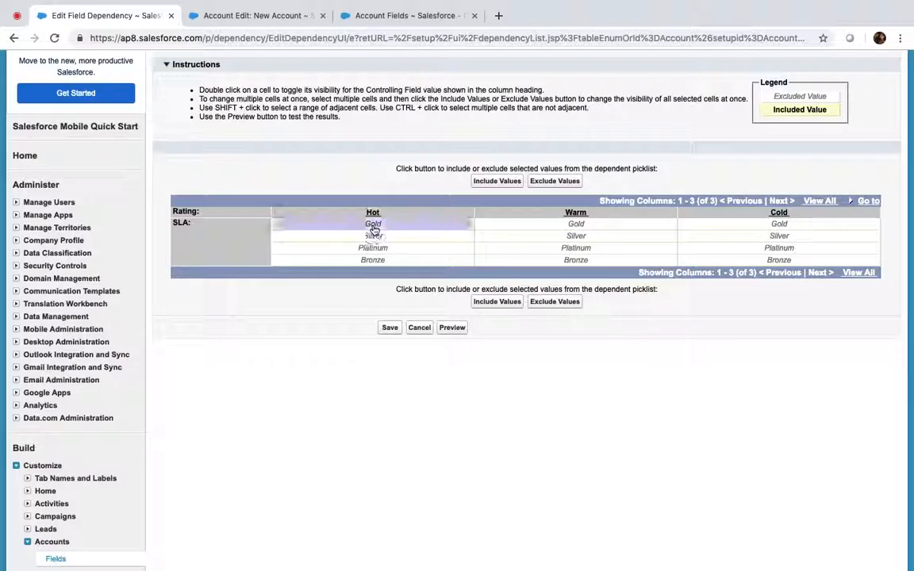
click(500, 302)
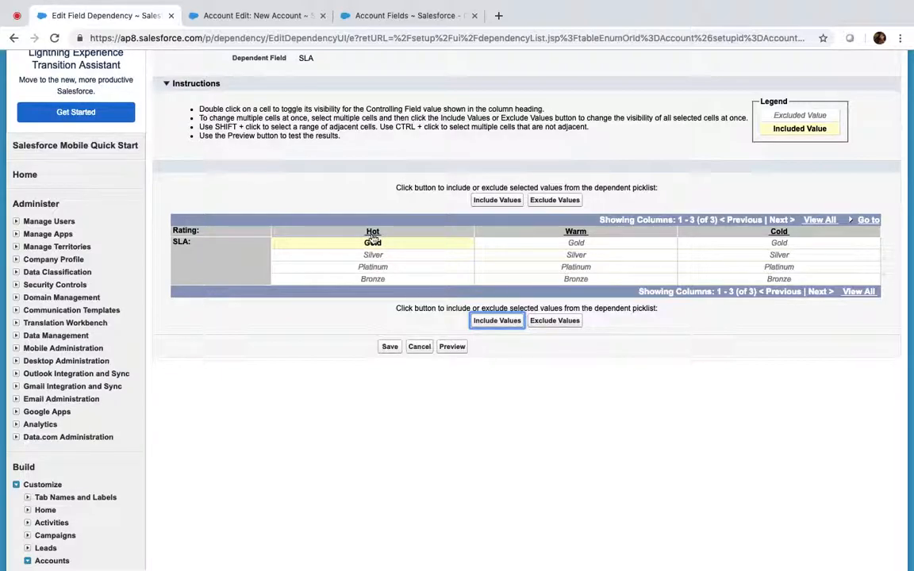
click(576, 256)
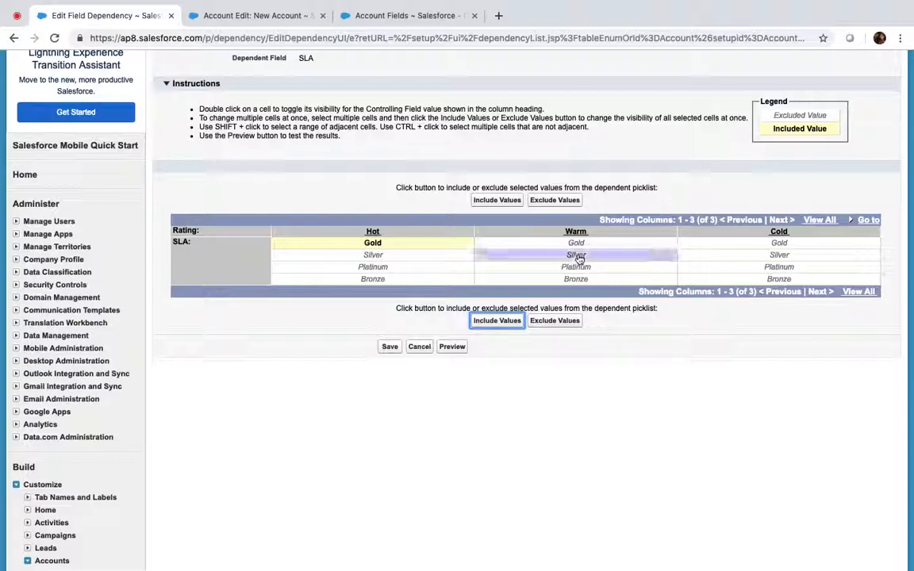
click(499, 321)
click(575, 281)
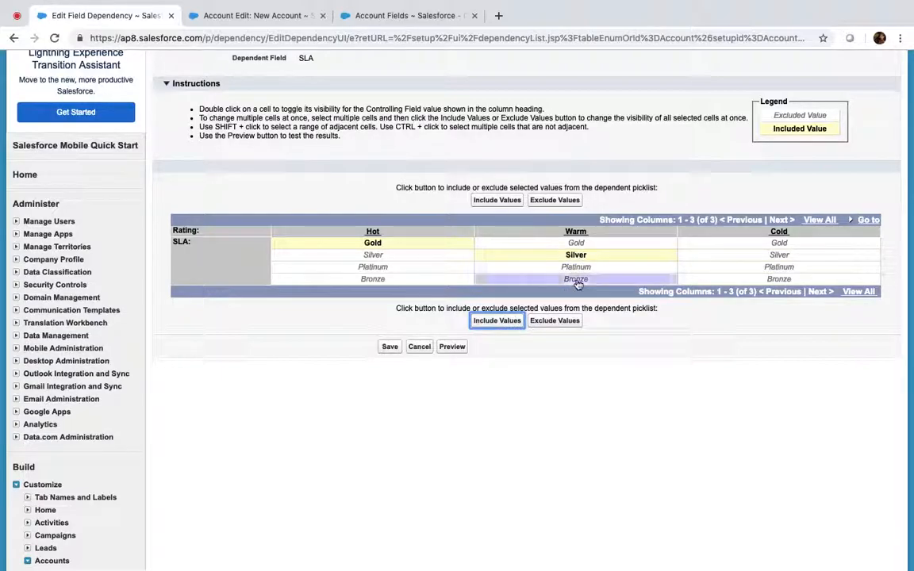
click(504, 322)
Include all four SLA values, Platinum, Silver, Gold and Bronze, for Rating Cold
click(778, 267)
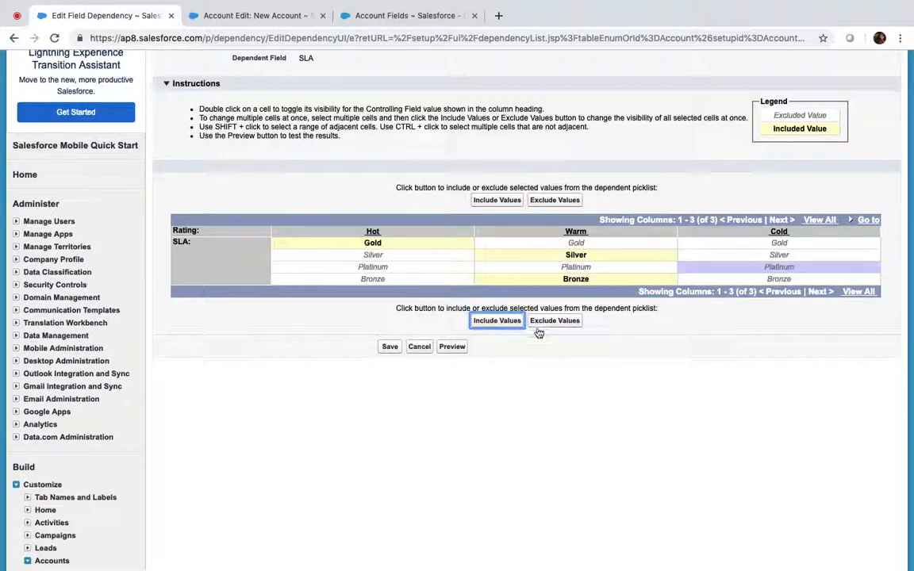
click(499, 322)
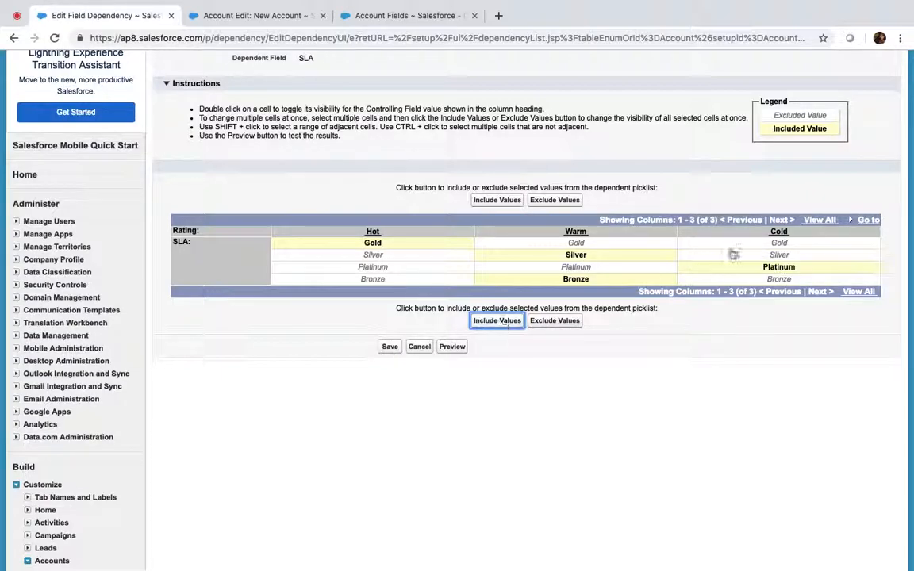
click(782, 256)
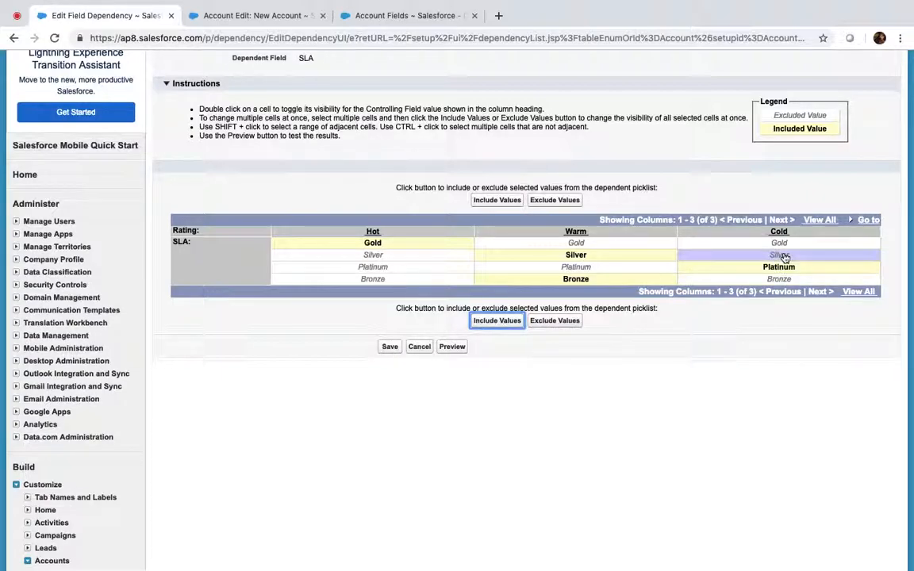
click(497, 321)
click(778, 244)
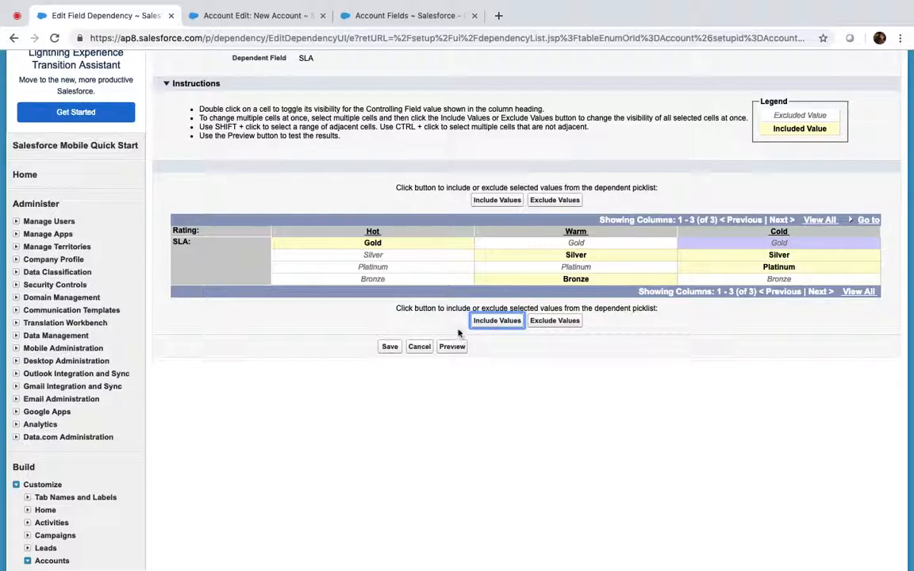
click(499, 321)
click(778, 280)
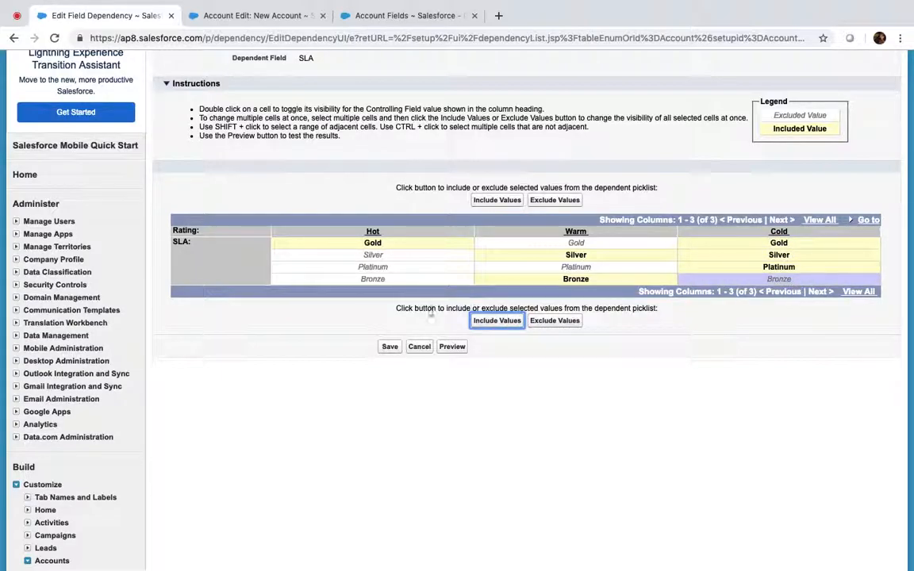
click(497, 320)
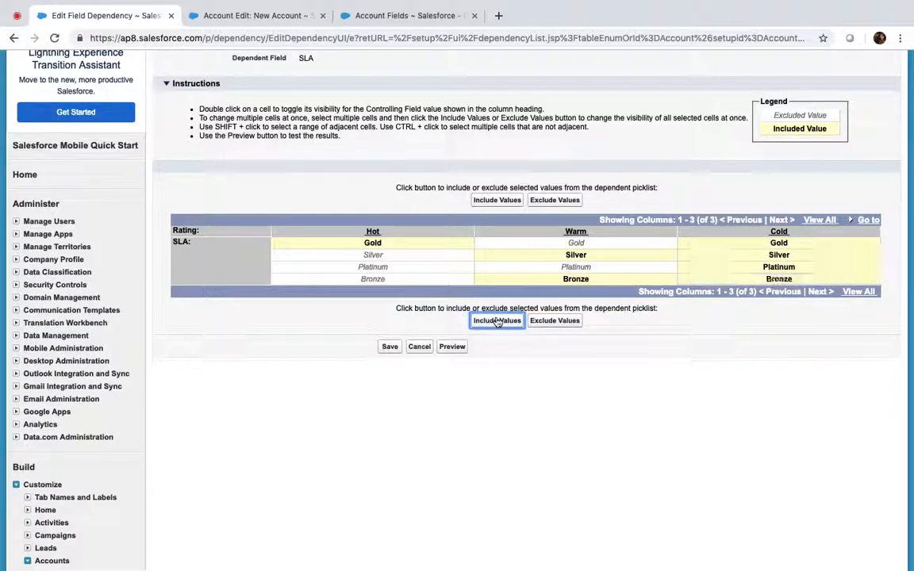
Include Platinum for Rating Hot as well, and save the field dependency
click(392, 269)
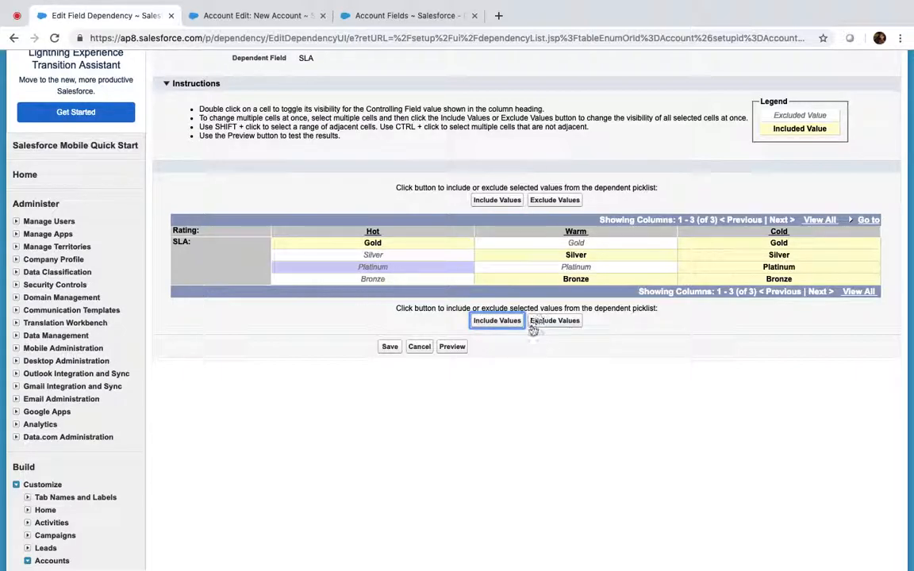
click(496, 320)
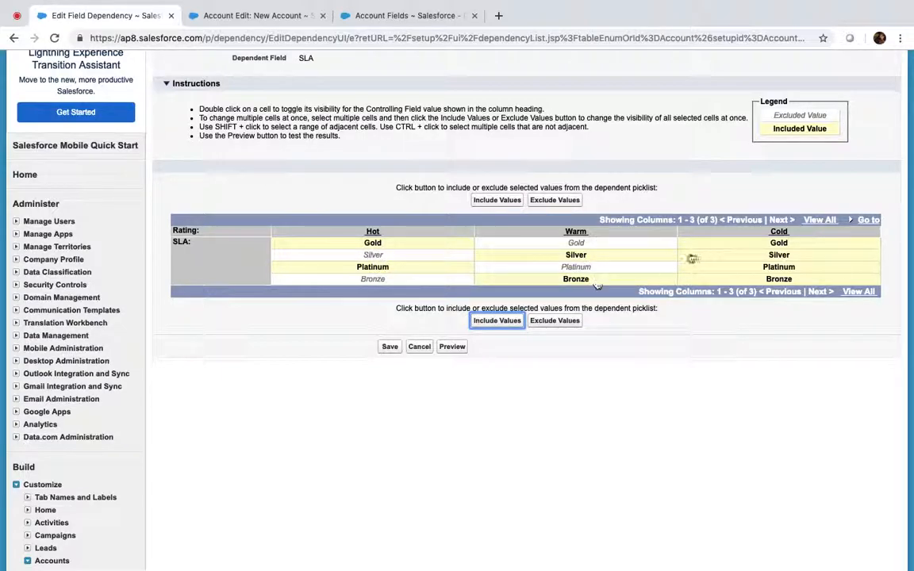
scroll(587, 269, up, 3)
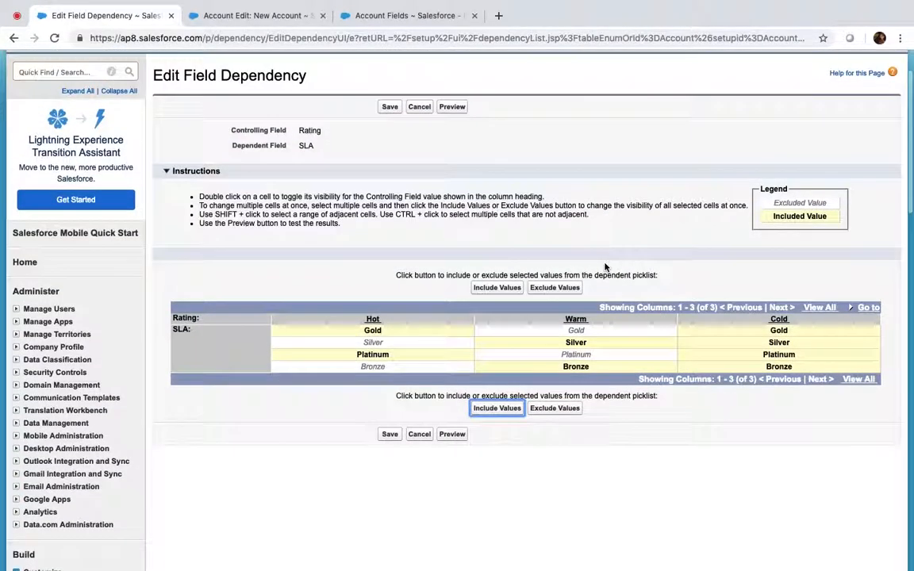
click(389, 108)
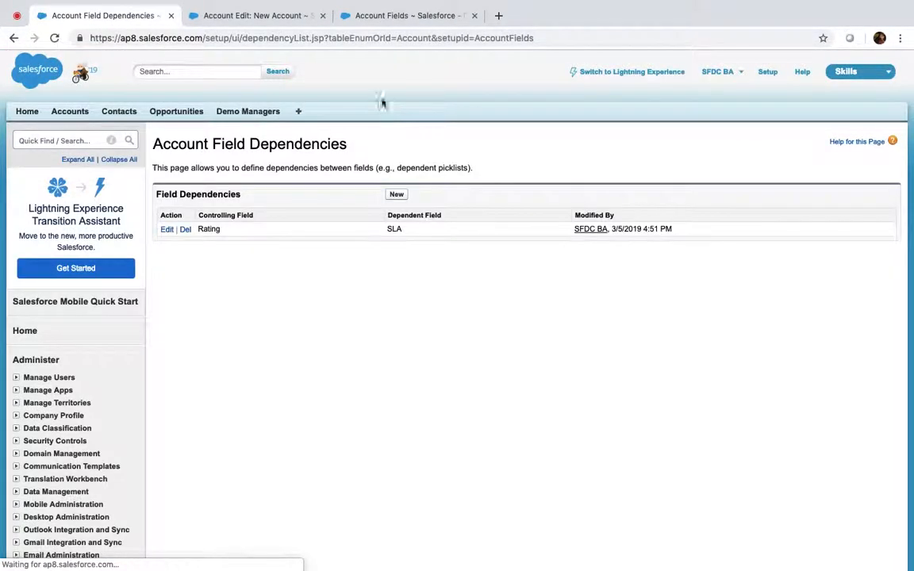
Reload the new account form and test the dependency with Rating set to Hot and SLA set to Gold
click(218, 15)
click(54, 37)
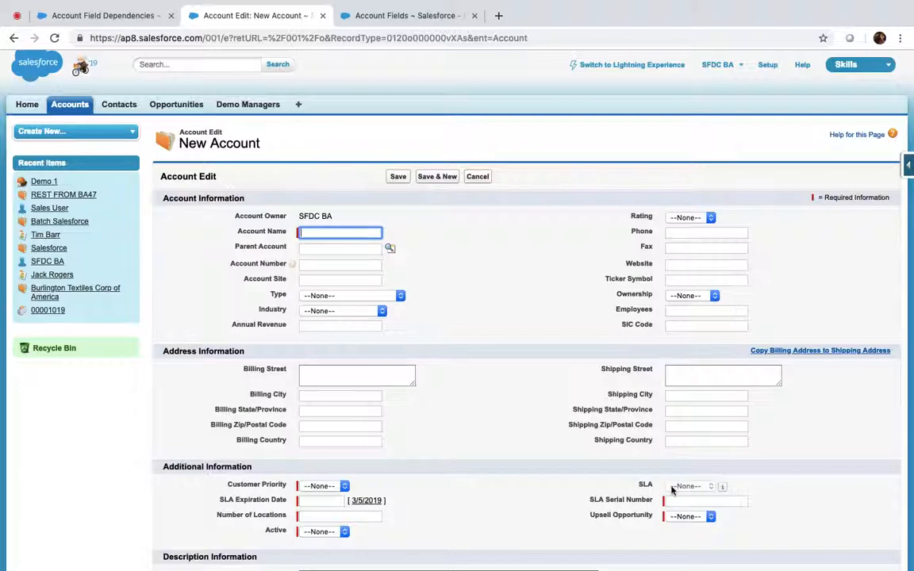
click(696, 218)
click(696, 227)
click(711, 487)
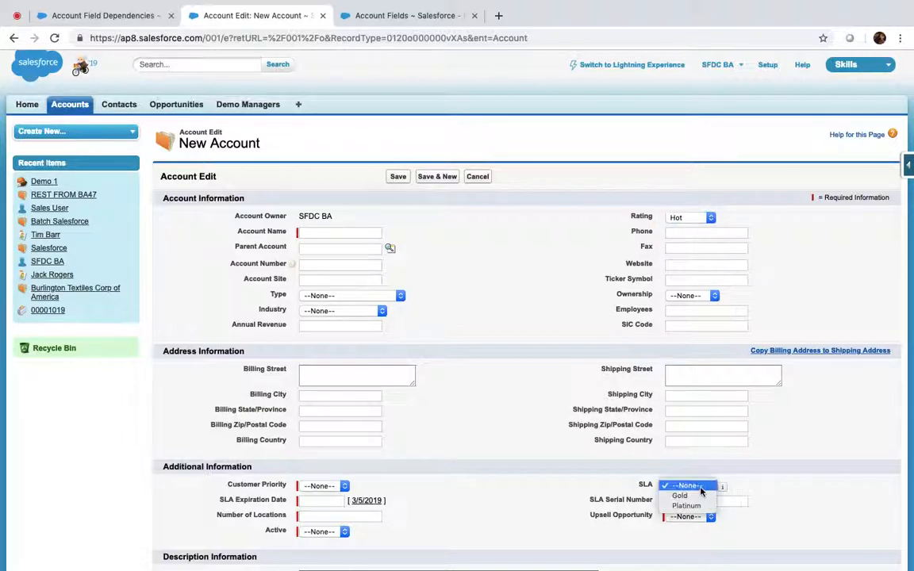
click(702, 494)
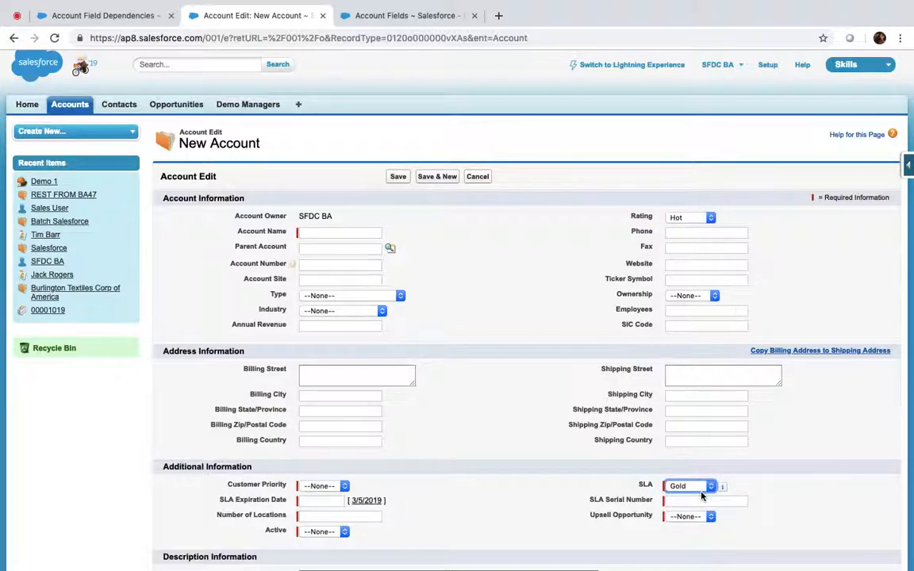
Test the SLA field with Rating set to Cold and to --None--, and cancel the new account
scroll(701, 496, down, 1)
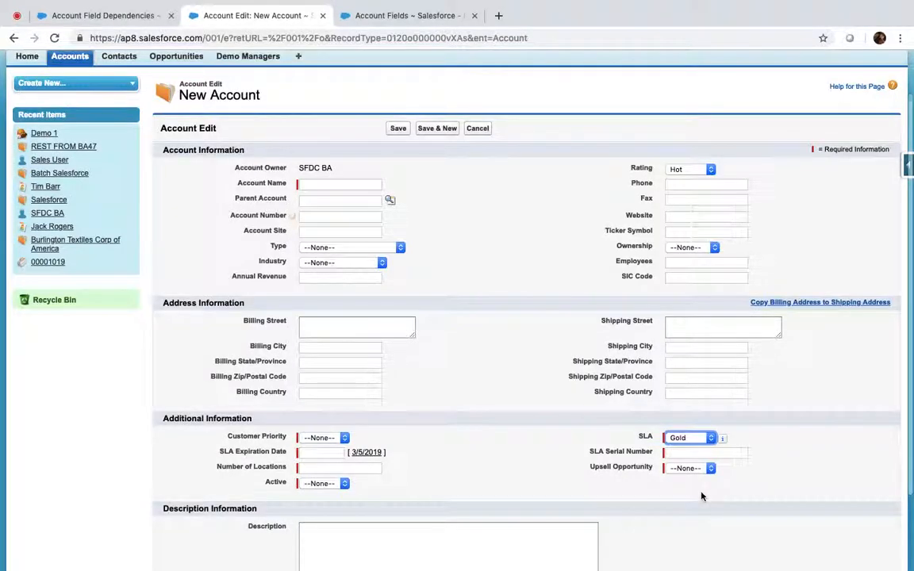
click(687, 170)
click(692, 188)
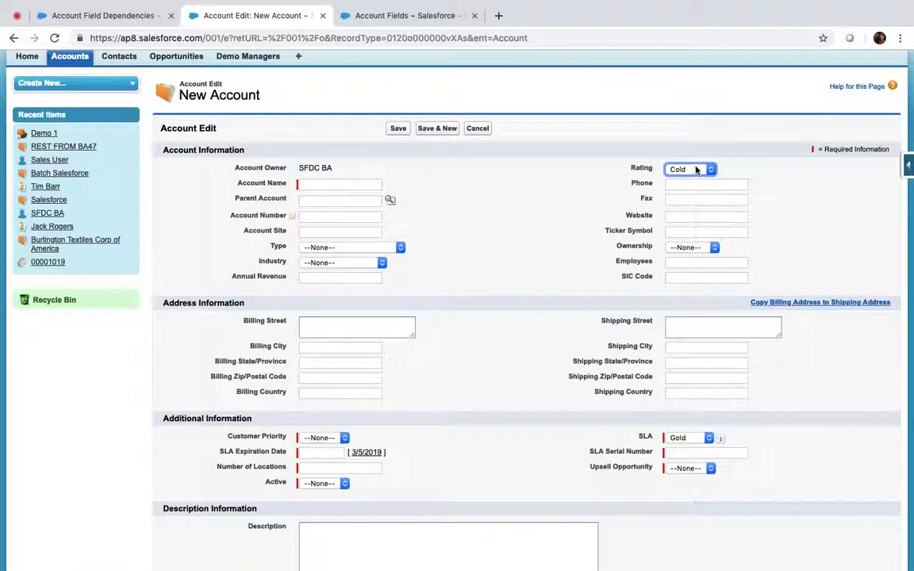
click(696, 169)
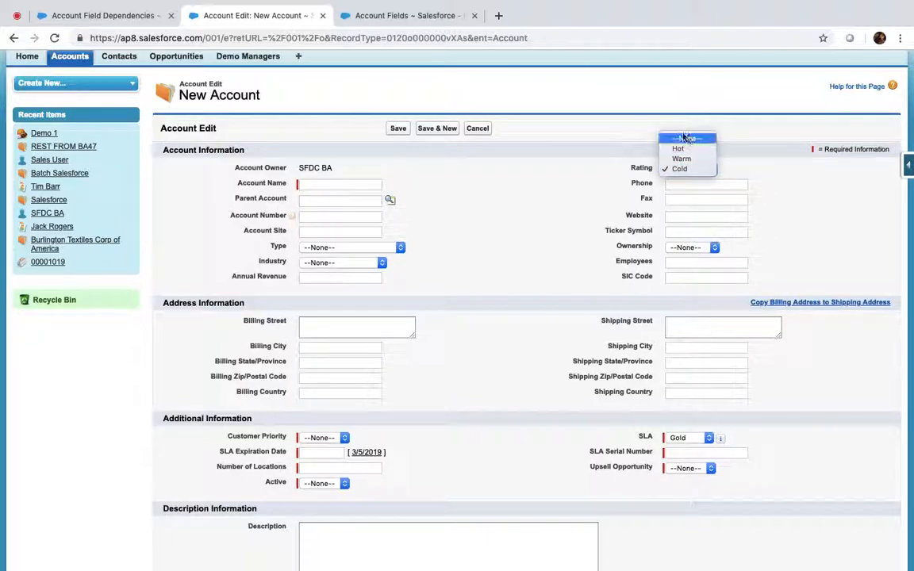
click(684, 139)
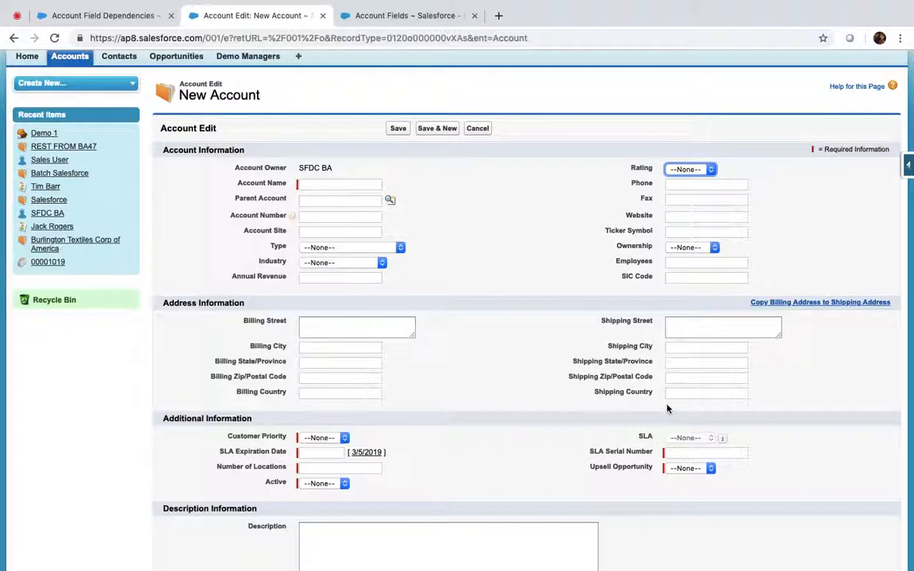
scroll(534, 387, down, 3)
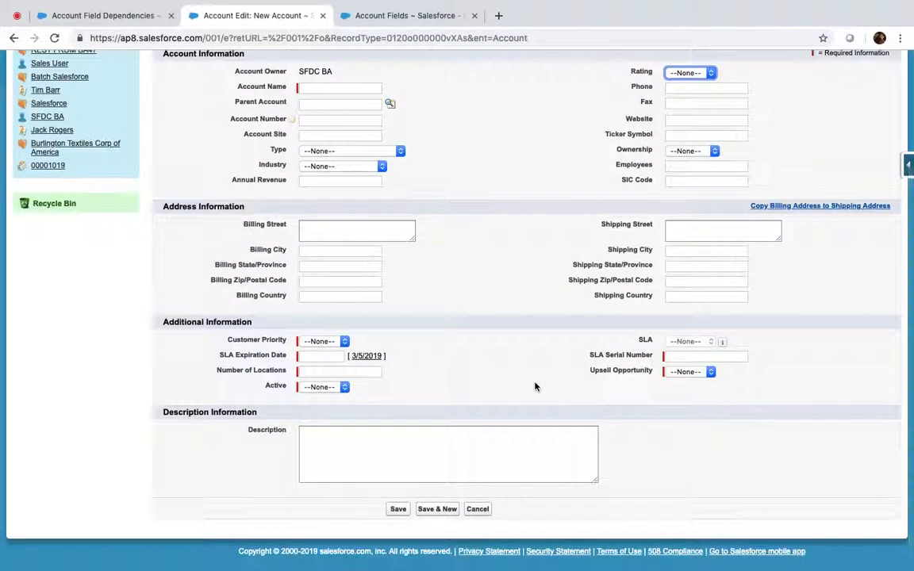
scroll(581, 325, up, 2)
scroll(581, 325, up, 2)
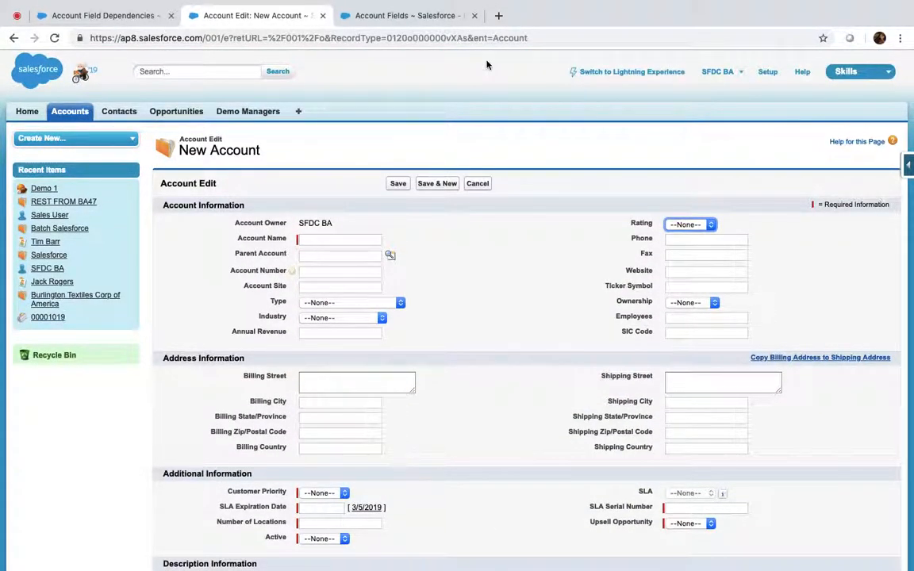
click(484, 184)
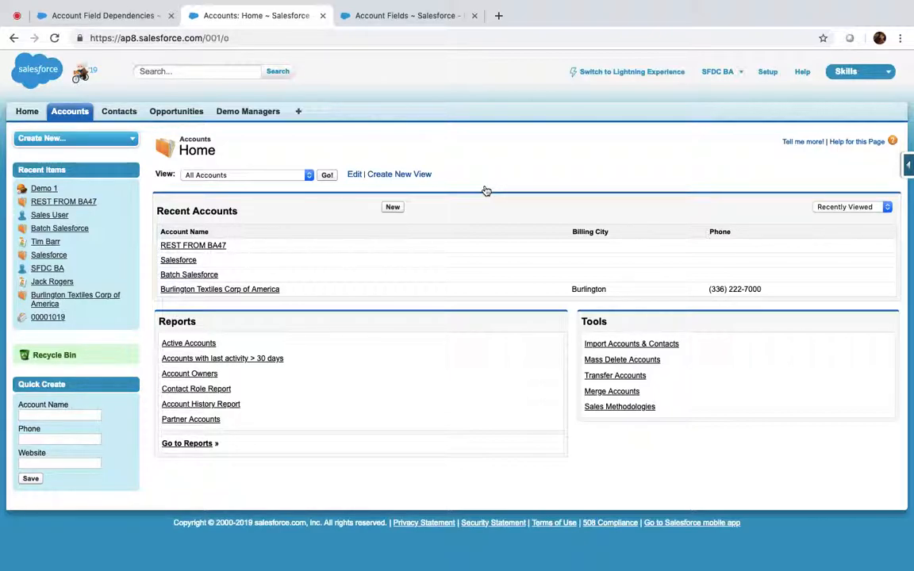
Start a new account from the Field Dependencies browser tab to view the record type selection
click(97, 12)
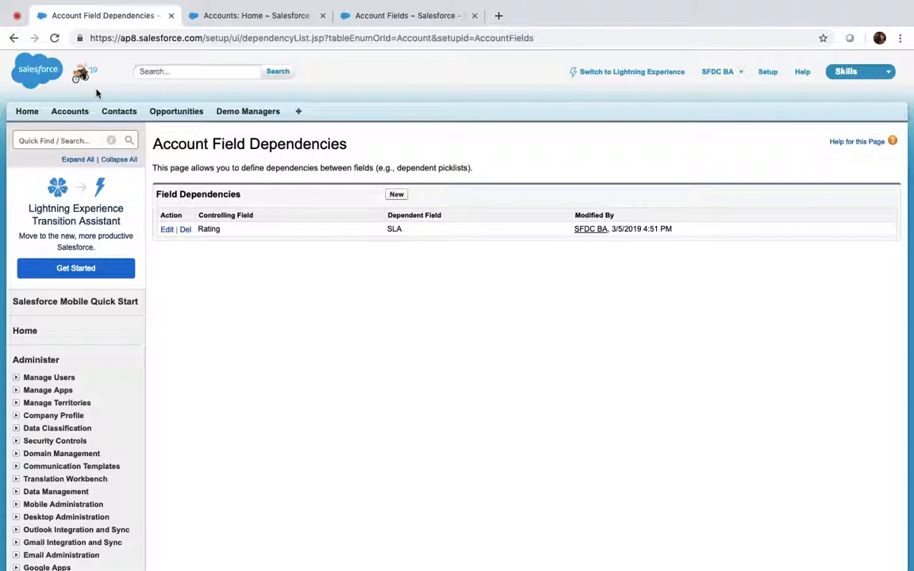
click(68, 115)
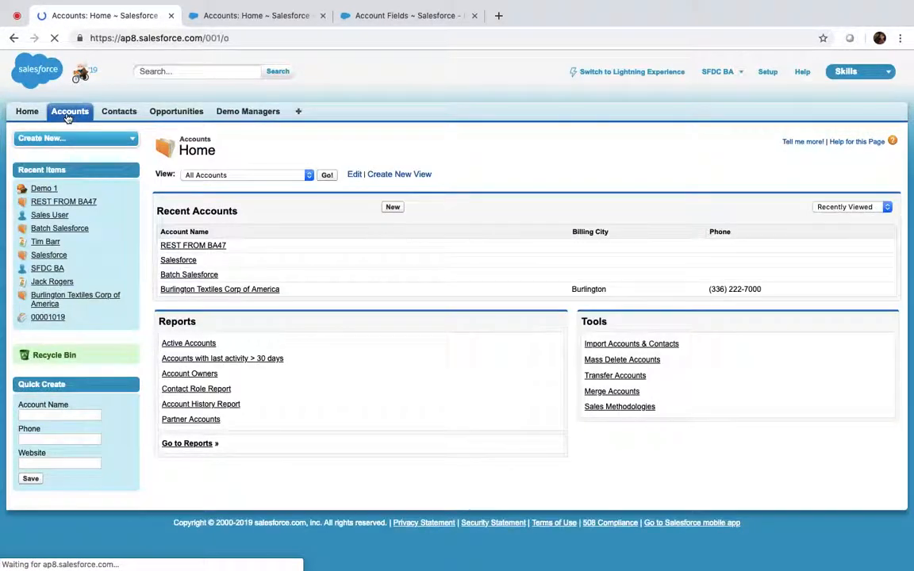
click(393, 208)
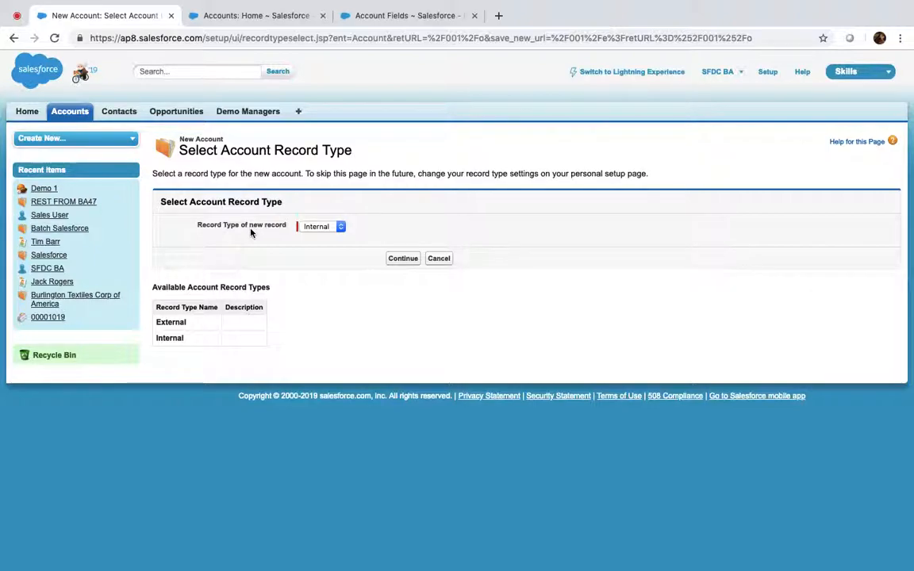
Find the account page layouts in Setup by searching for account, and open their page layout assignment
click(768, 74)
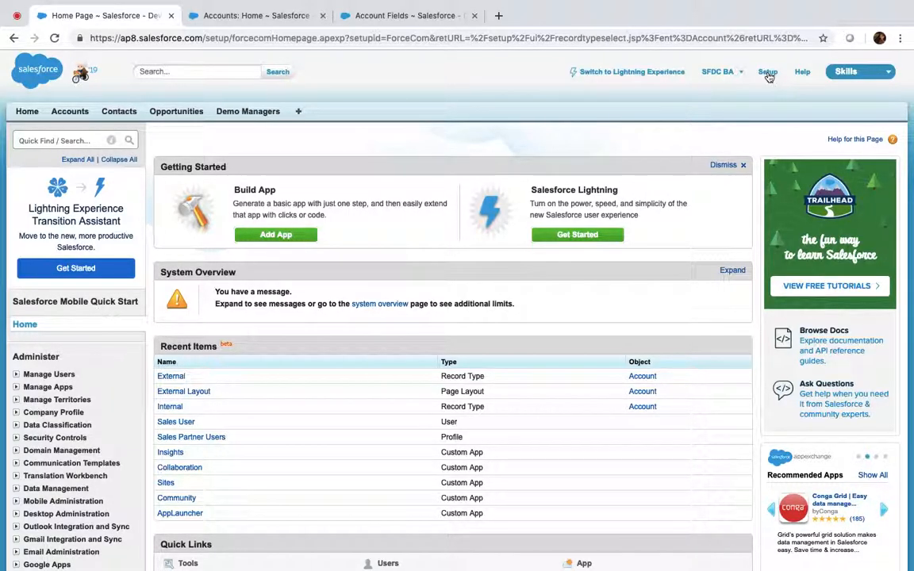
click(77, 141)
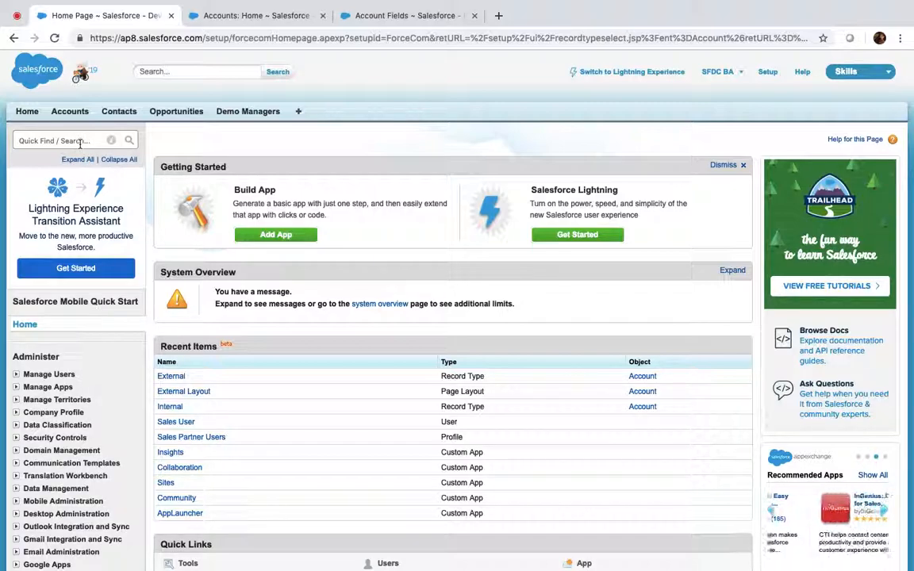
text(account)
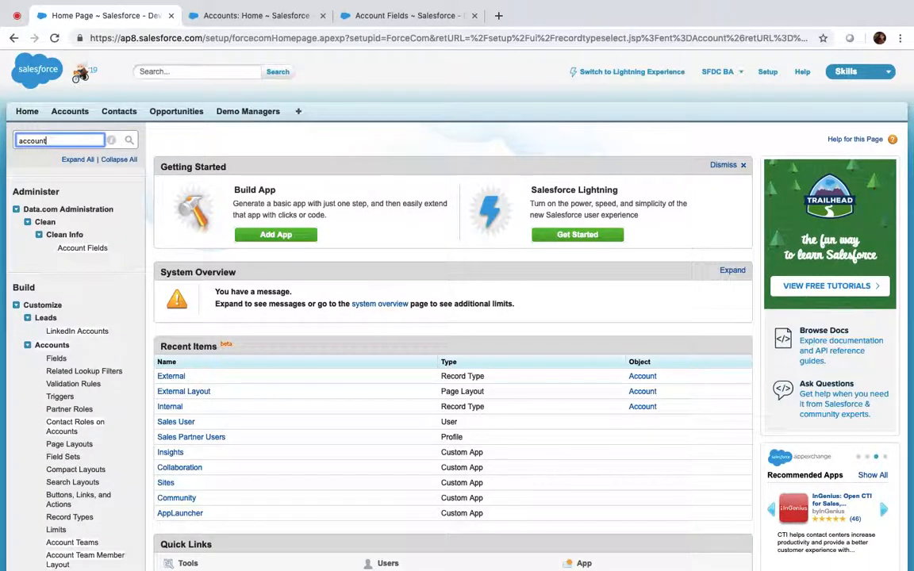
click(70, 444)
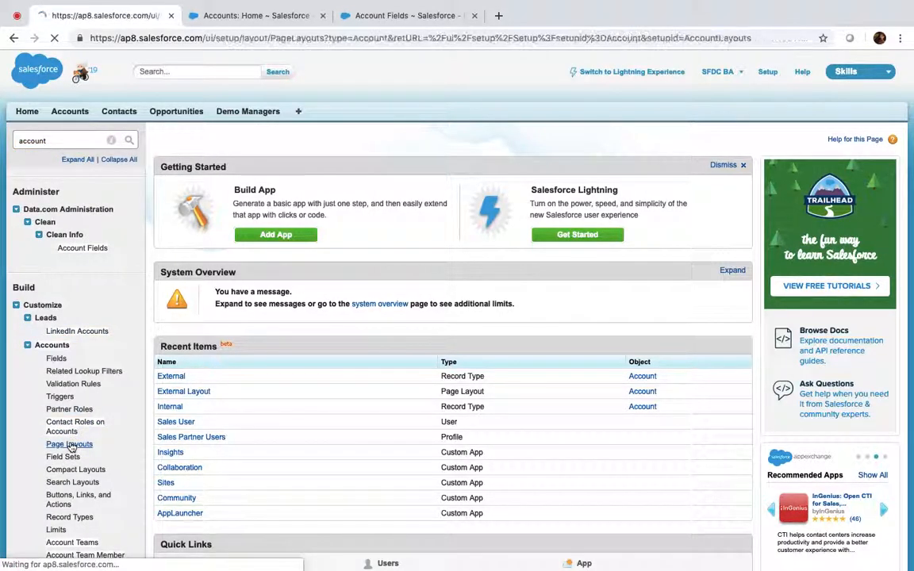
click(454, 203)
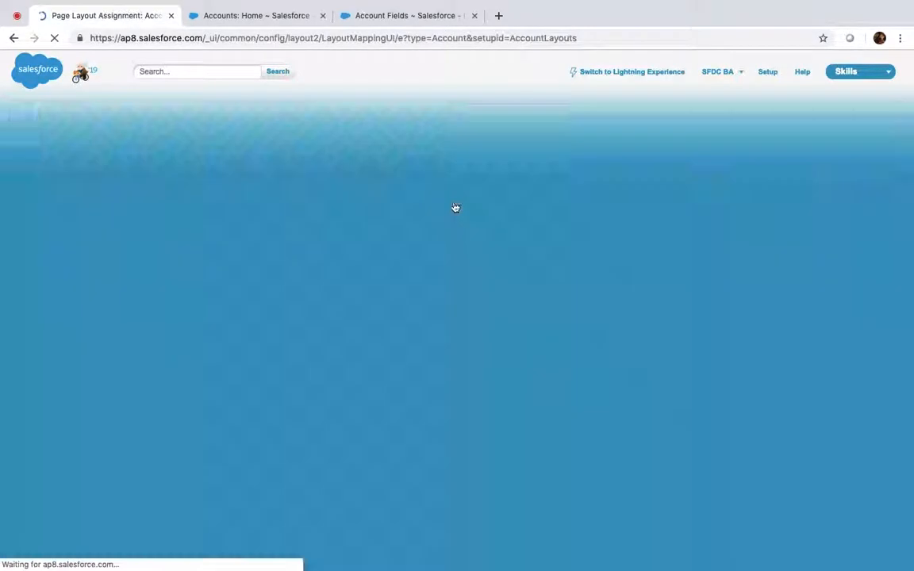
For External accounts, assign Account (Marketing) Layout to Analytics Cloud Integration User and Account (Sales) Layout to the first Authenticated Website profile
click(407, 200)
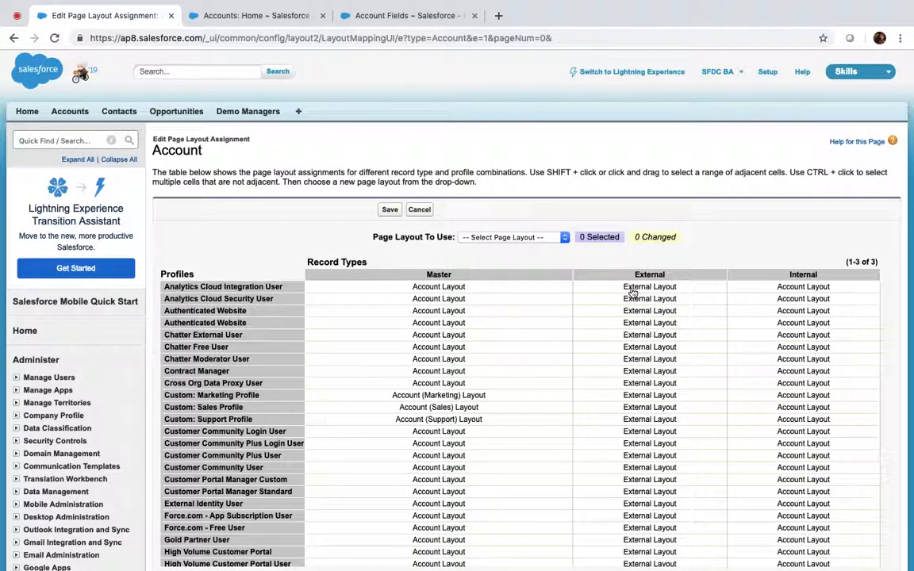
click(633, 288)
click(523, 237)
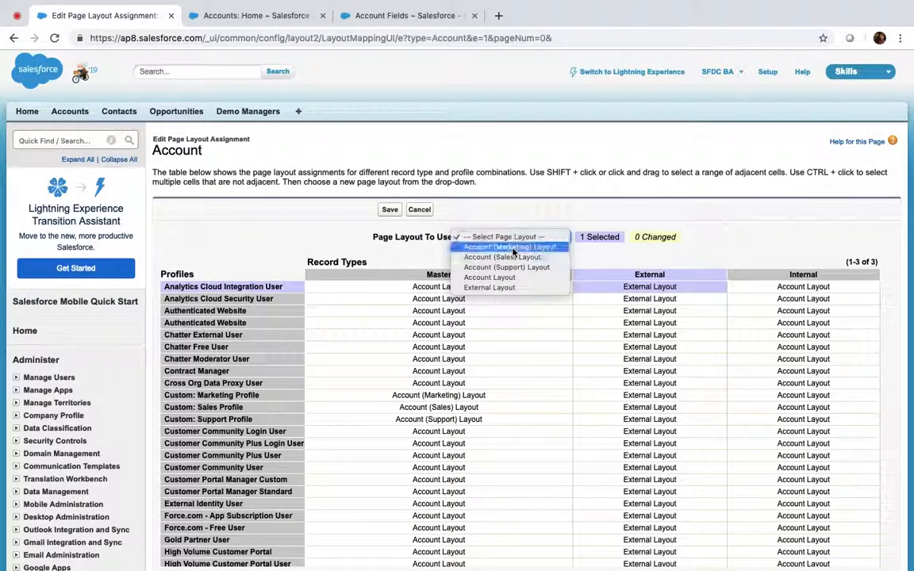
click(517, 247)
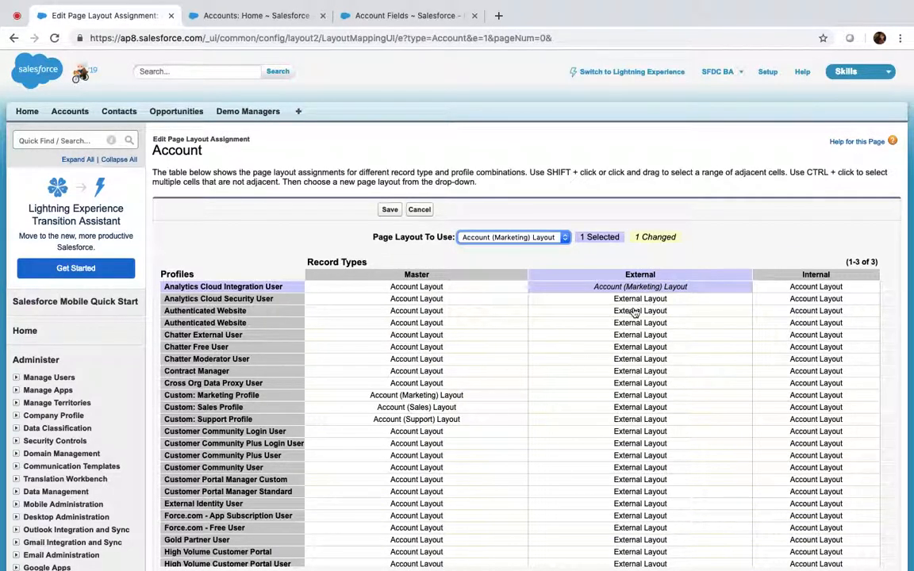
click(635, 311)
click(512, 238)
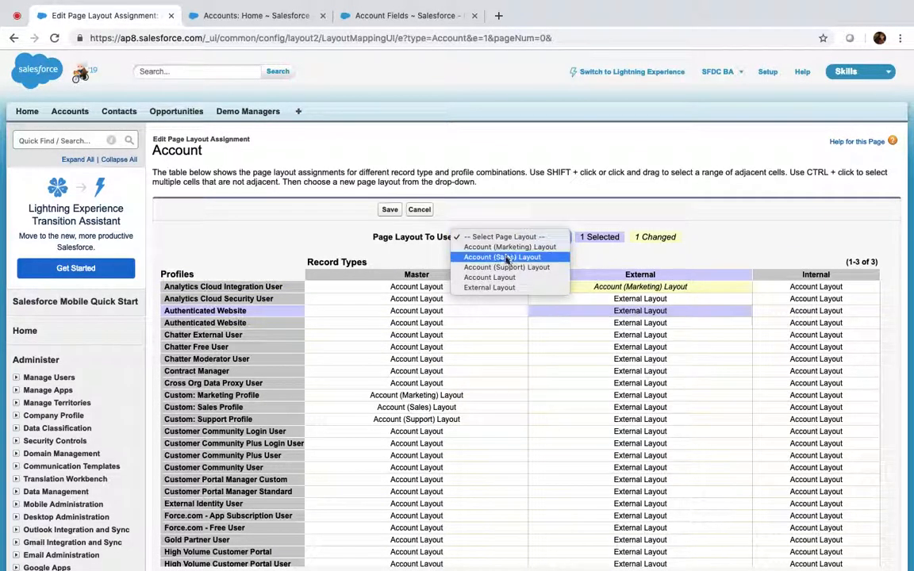
click(507, 255)
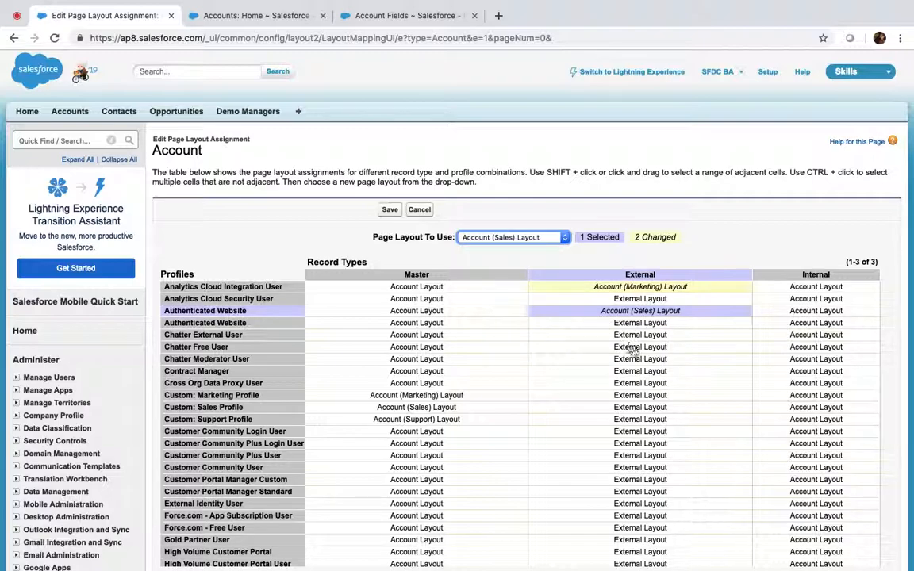
Assign the Account (Support) Layout to Chatter Free User for the External record type and save the page layout assignments
click(632, 347)
click(508, 238)
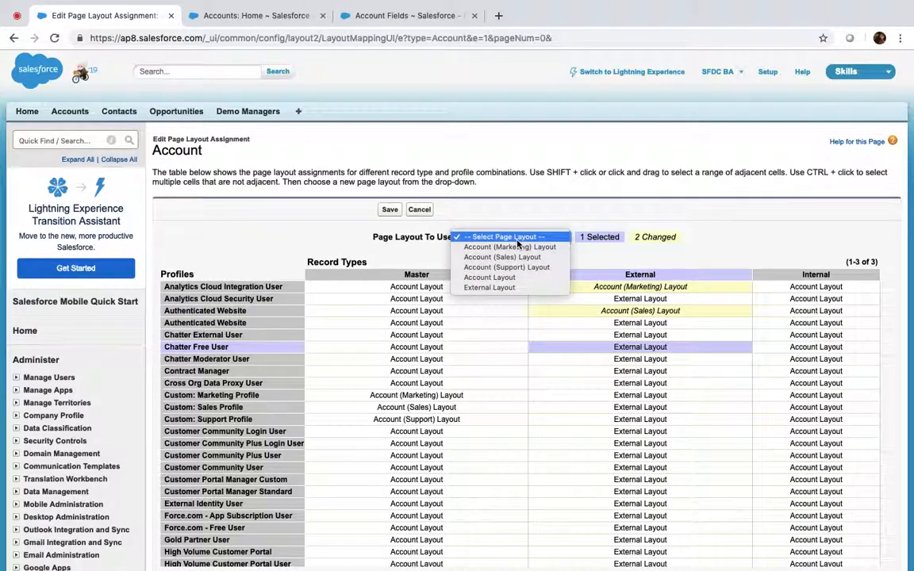
click(506, 267)
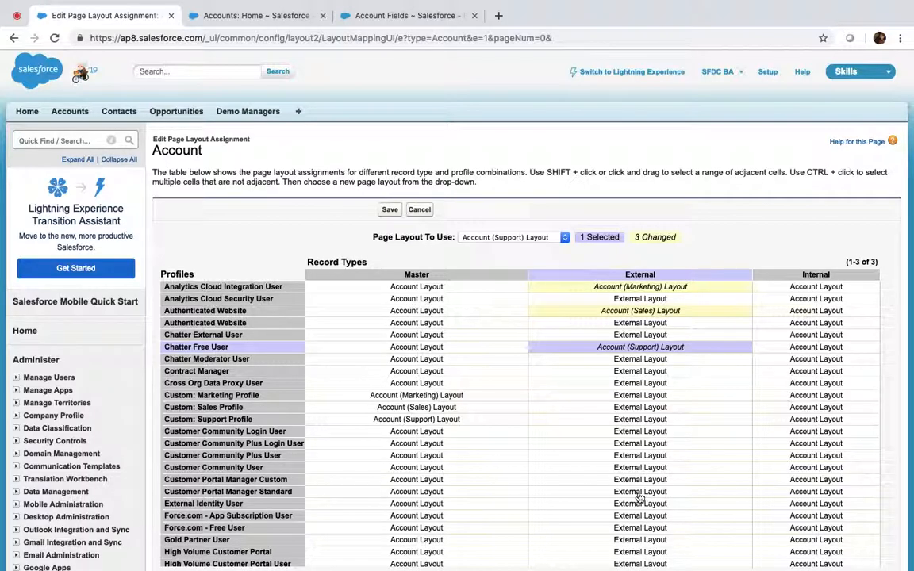
click(388, 212)
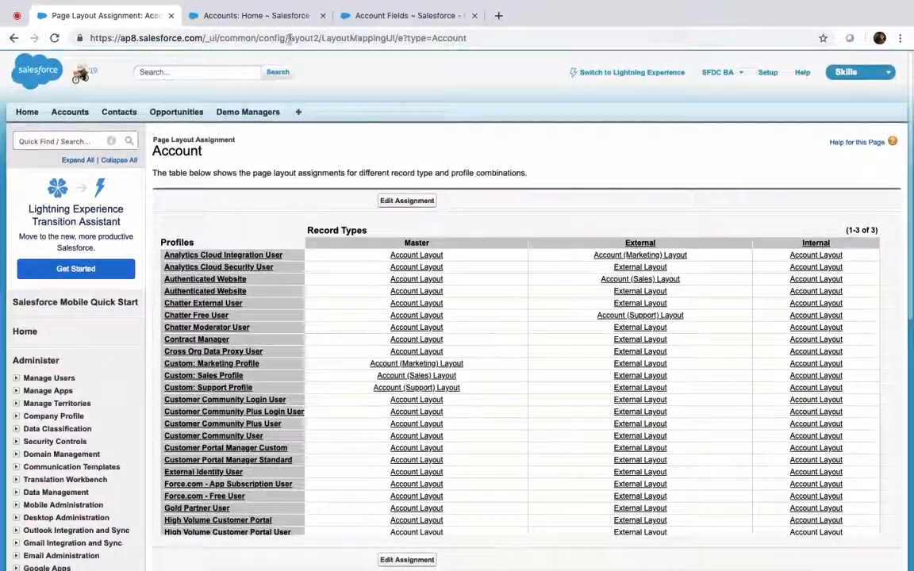
Open the Demo 1 demo manager record, closing the Account Fields browser tab, and go to its related Salesforce account
click(274, 16)
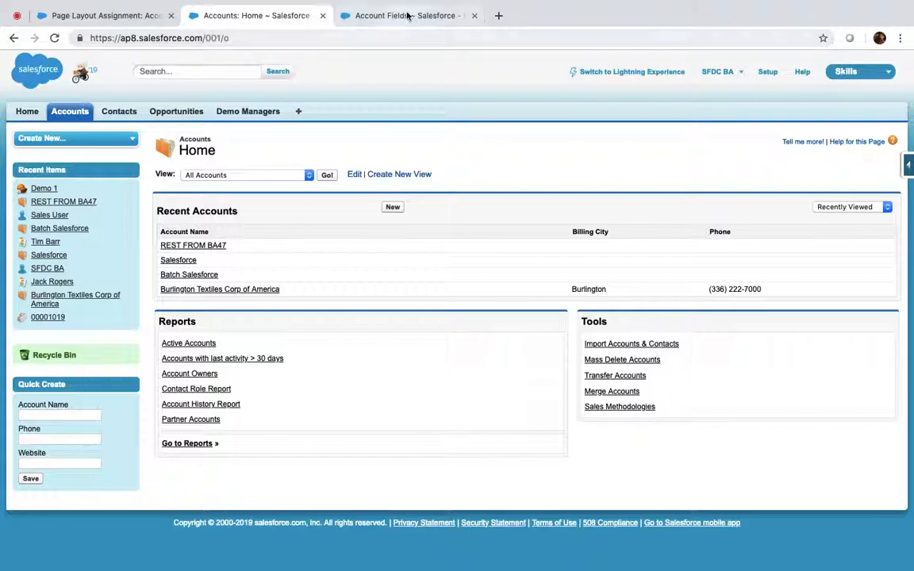
click(256, 114)
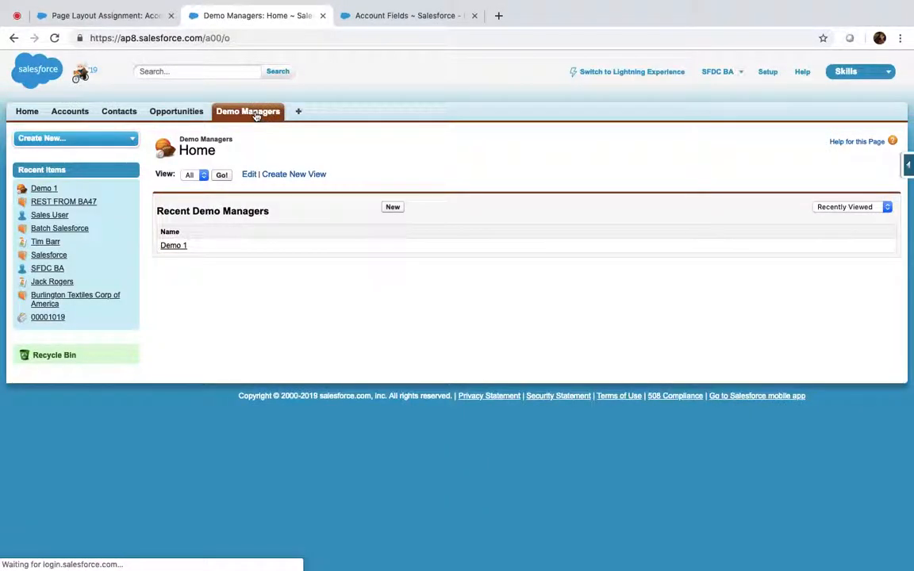
click(475, 16)
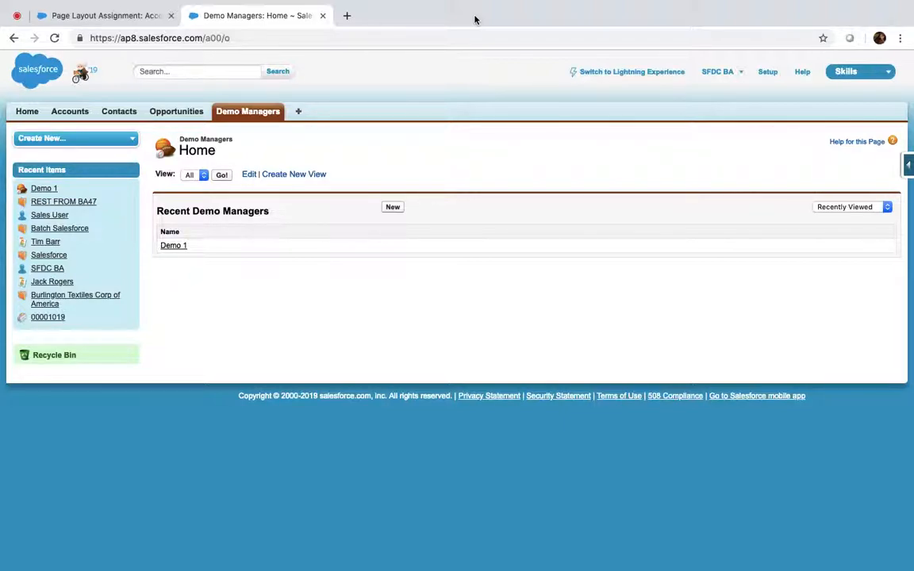
click(179, 246)
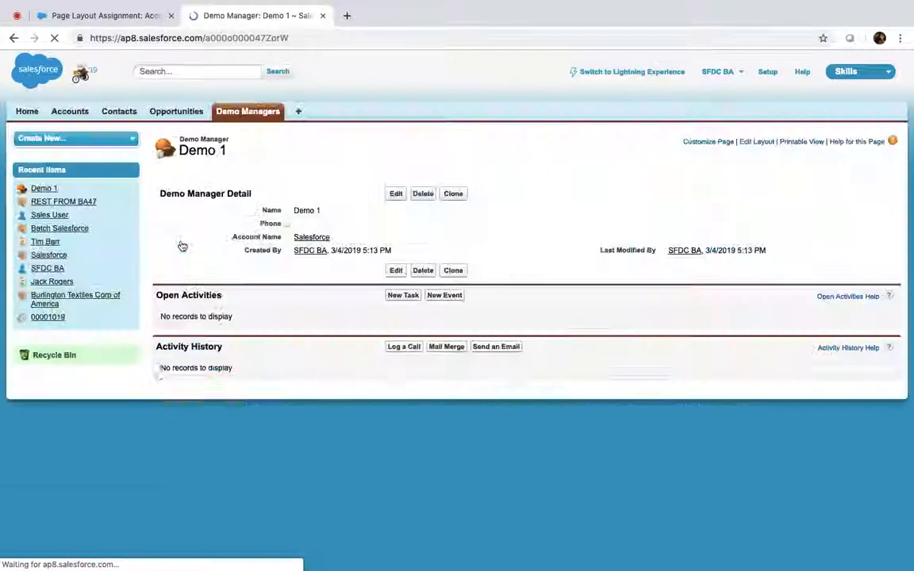
click(312, 237)
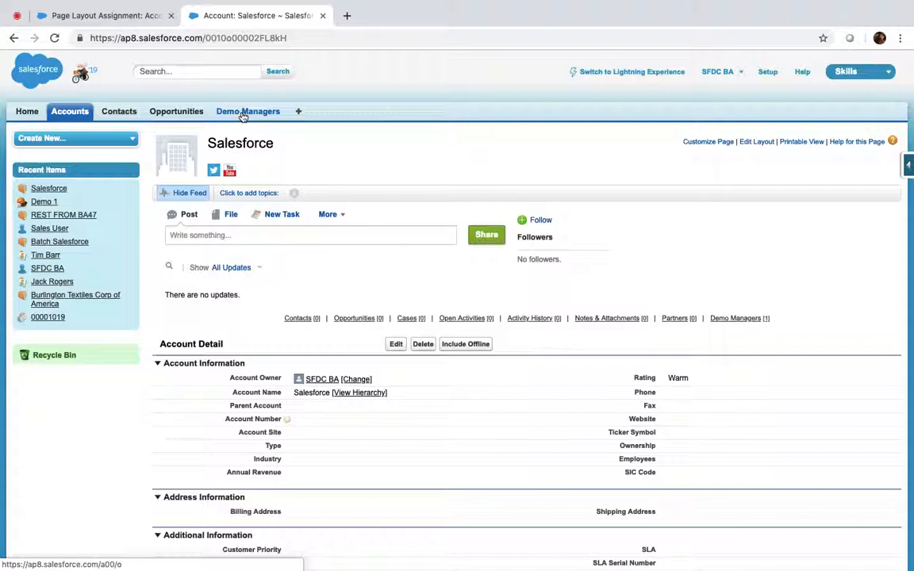
Open the Demo 1 record in a separate browser tab and compare it with the Salesforce account
super+click(244, 115)
click(394, 17)
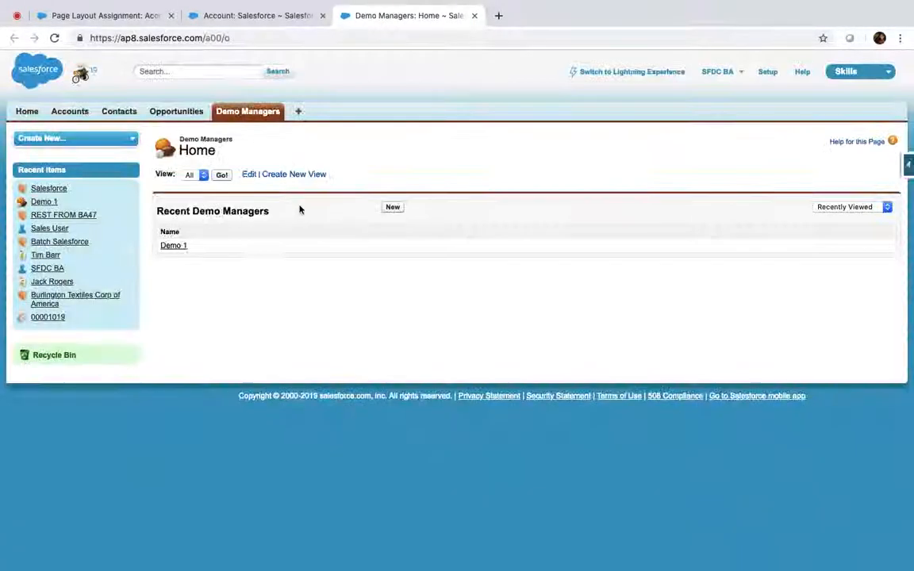
click(173, 245)
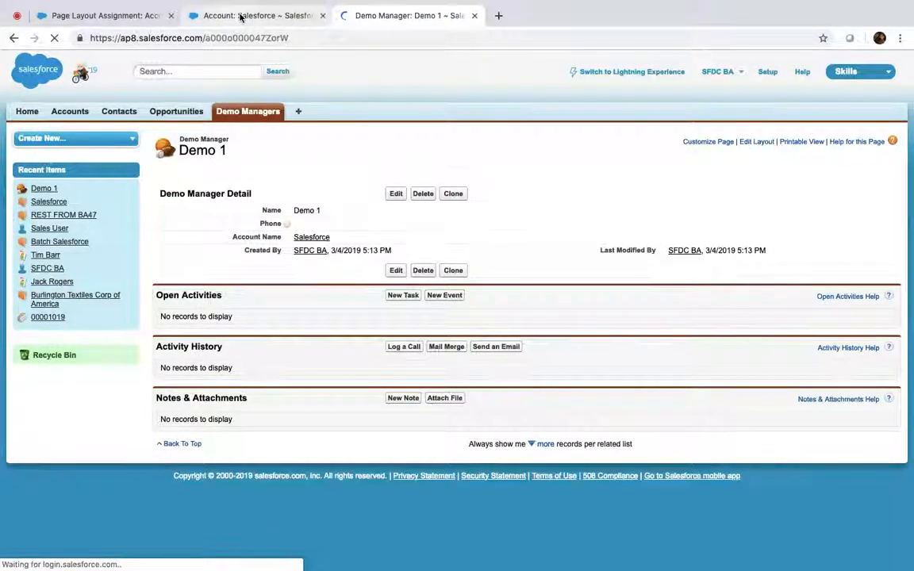
click(240, 17)
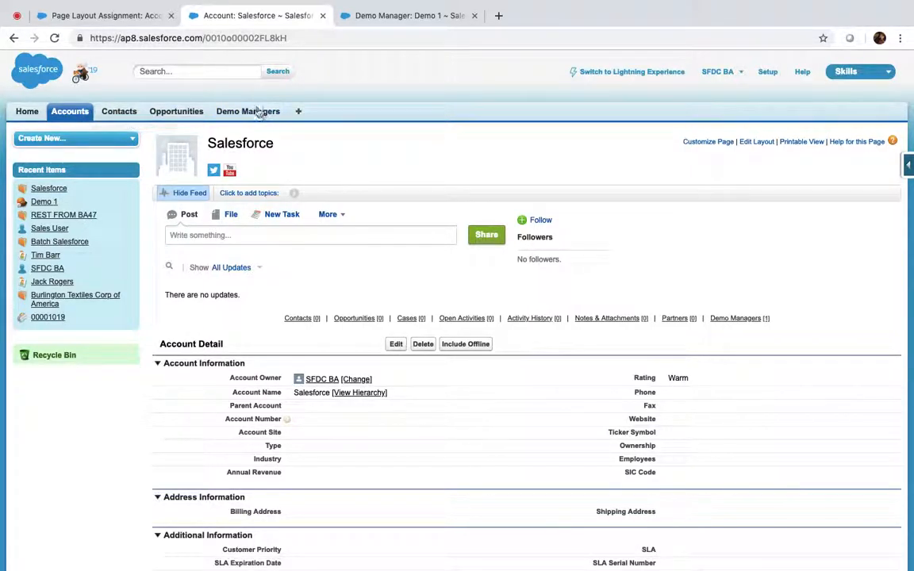
click(401, 16)
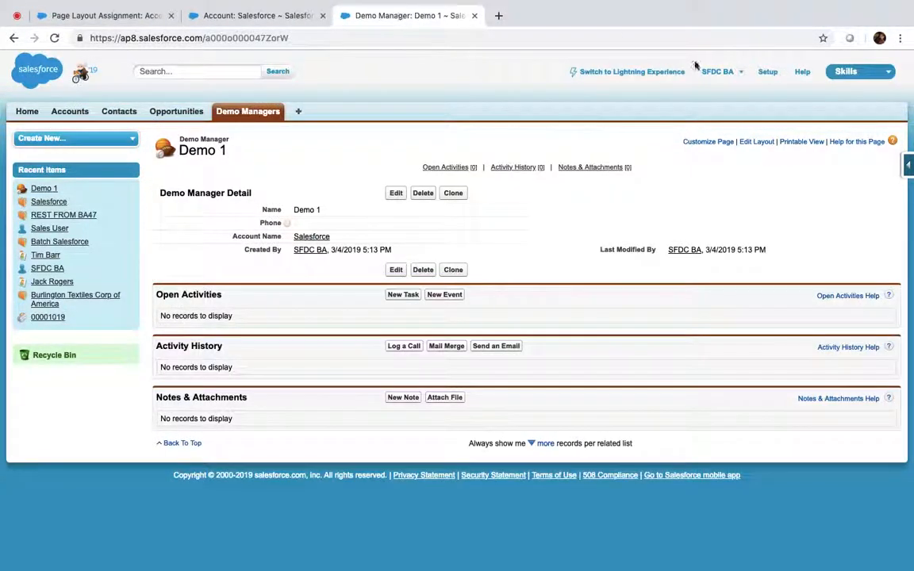
View the Demo Manager object's fields and examine the data type of its Account Name relationship
click(908, 164)
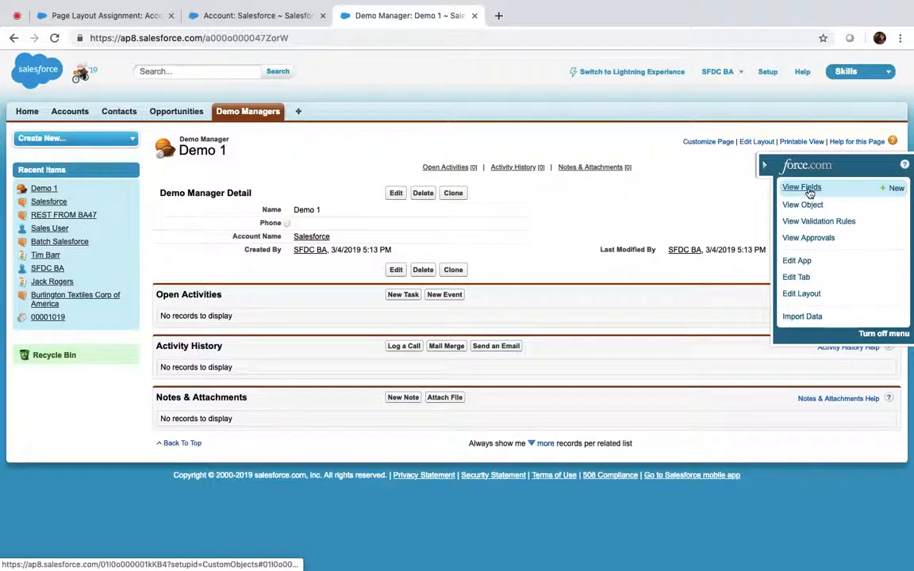
click(802, 188)
scroll(317, 260, up, 2)
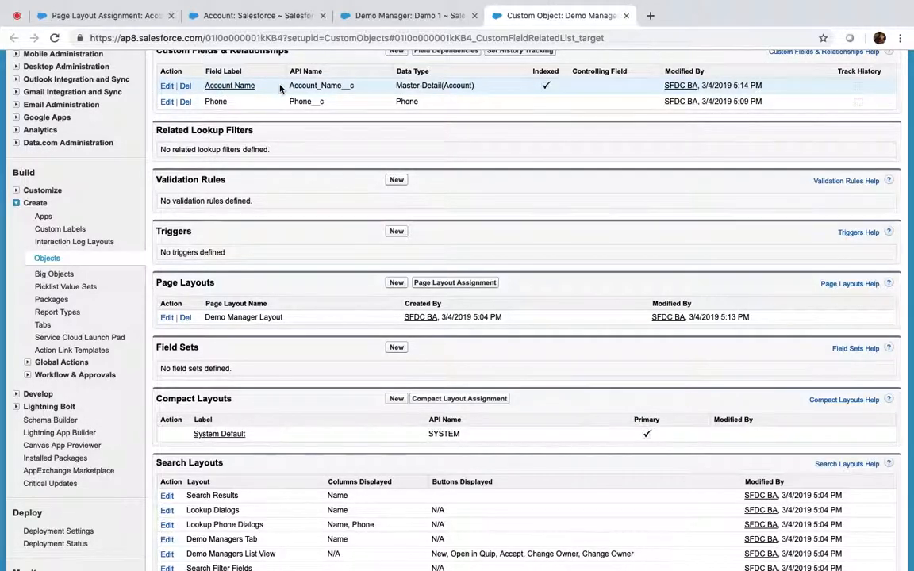
scroll(279, 89, up, 7)
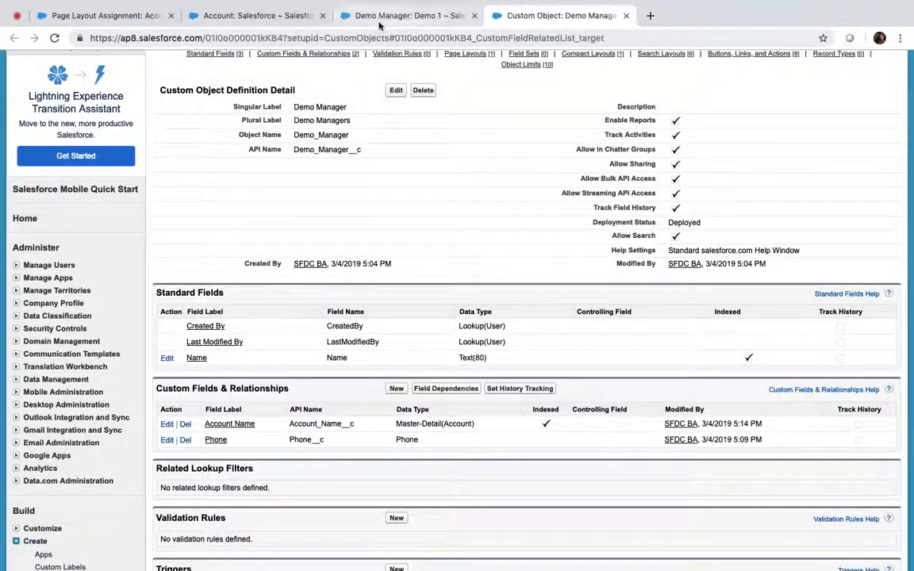
Delete the Salesforce account and reload the Demo 1 record to check the effect on the child record
click(252, 16)
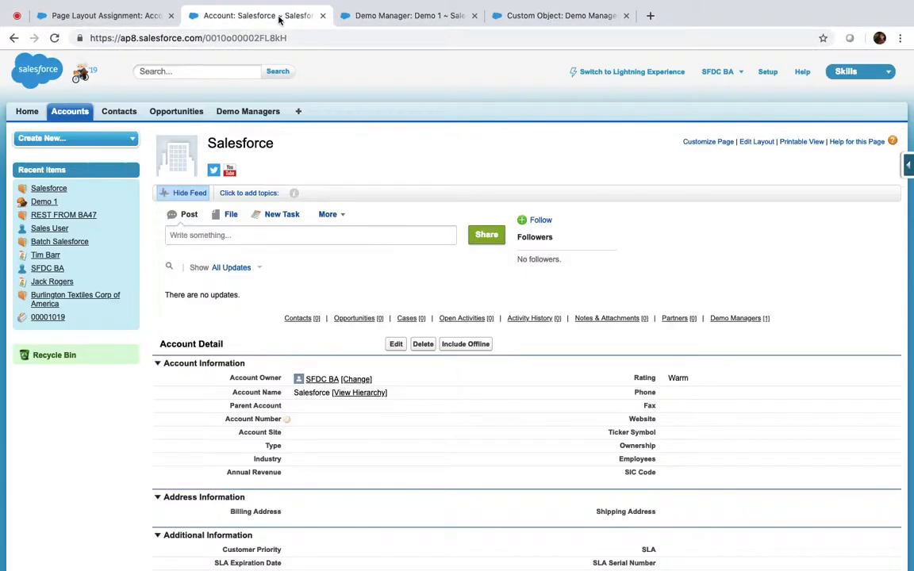
click(423, 344)
click(577, 113)
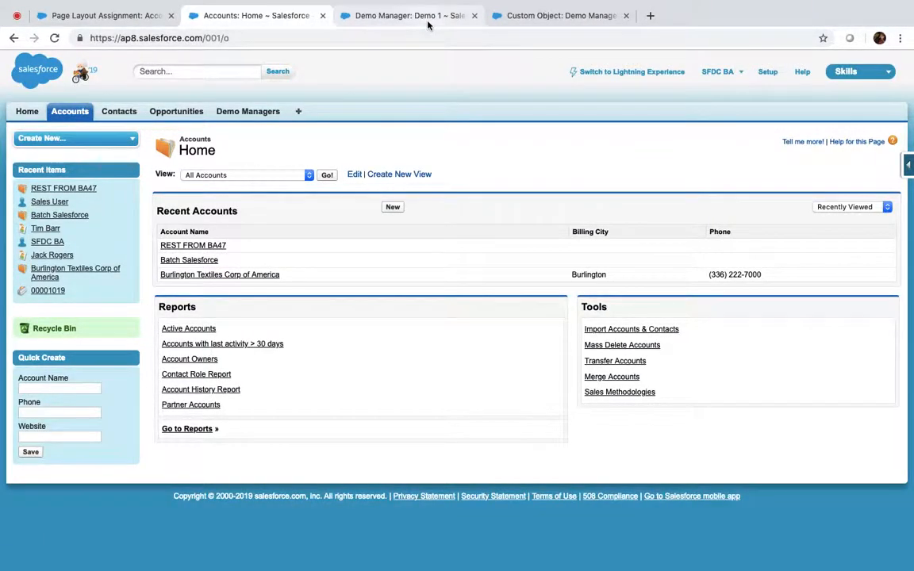
click(427, 22)
click(54, 38)
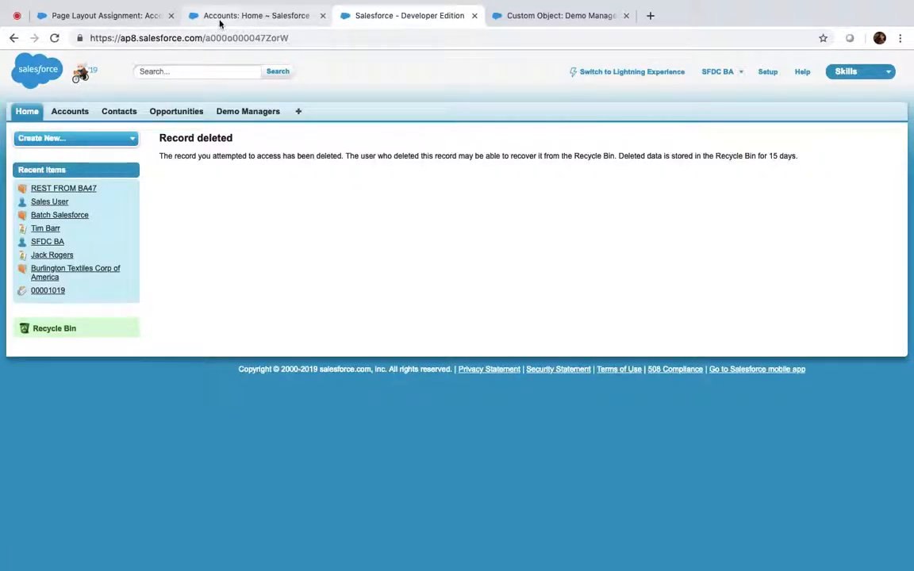
Restore the Salesforce account from the Recycle Bin and reload the Demo 1 record
click(222, 17)
click(54, 328)
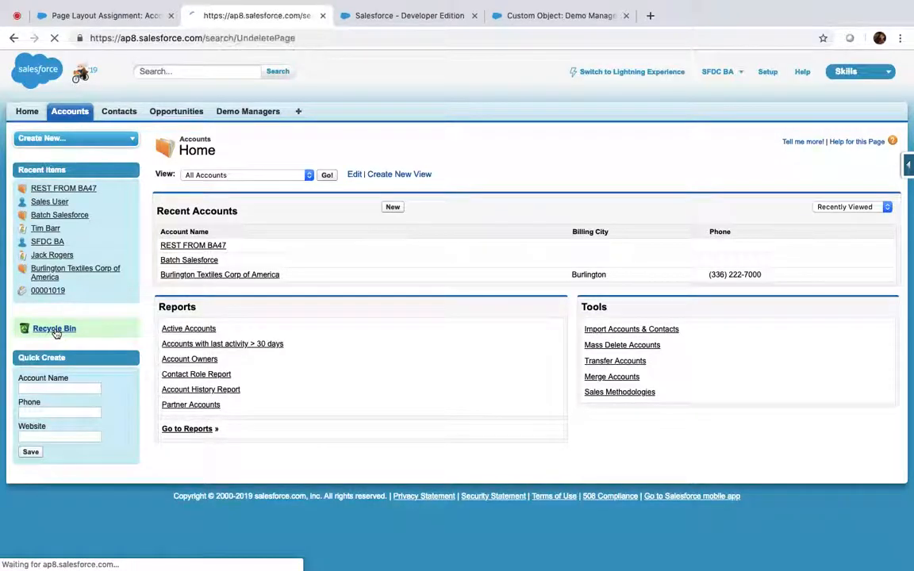
click(162, 257)
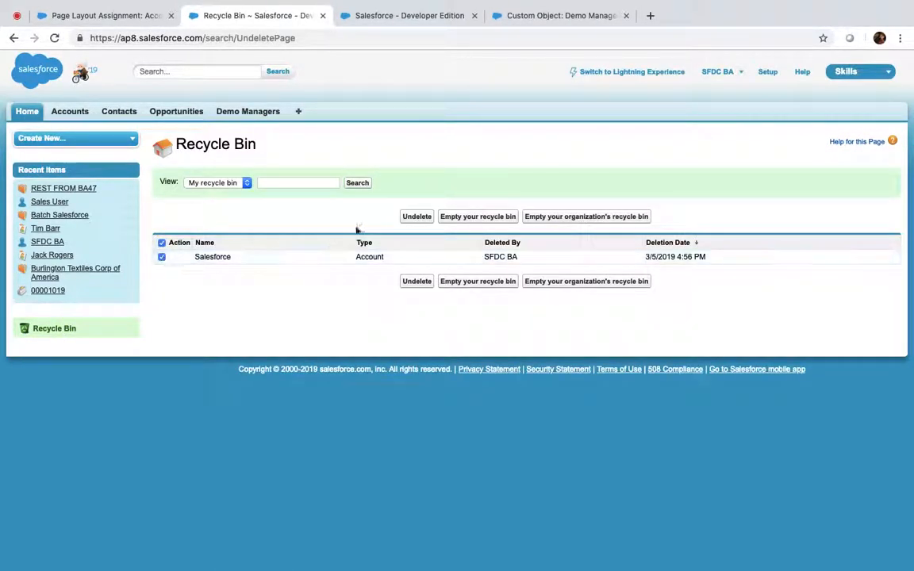
click(417, 216)
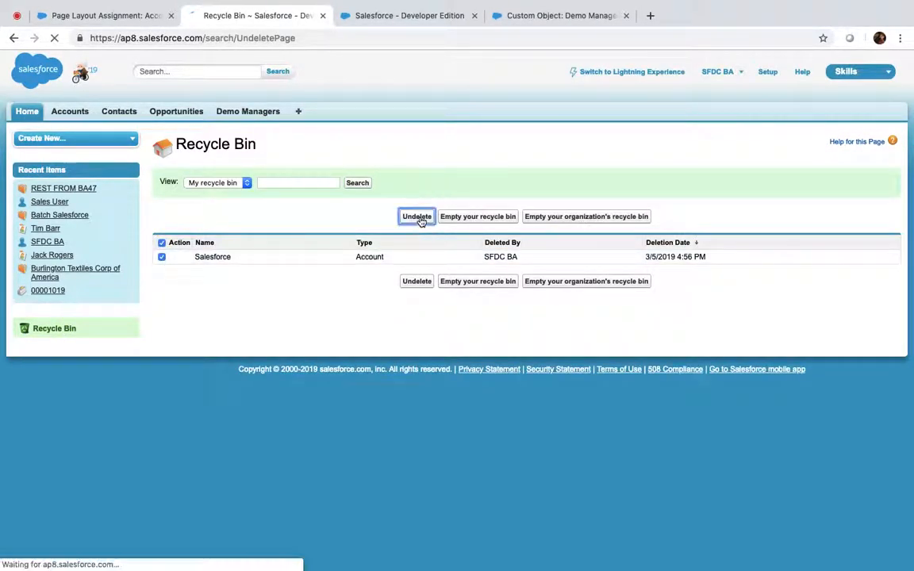
click(388, 15)
click(54, 38)
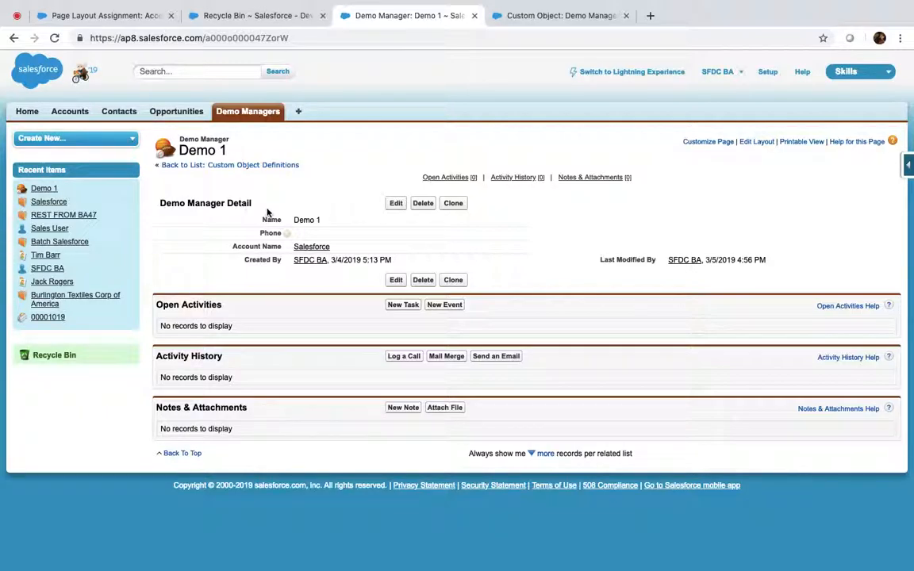
Close the Recycle Bin and Custom Object browser tabs, and open the Accounts home page in a new tab
click(323, 16)
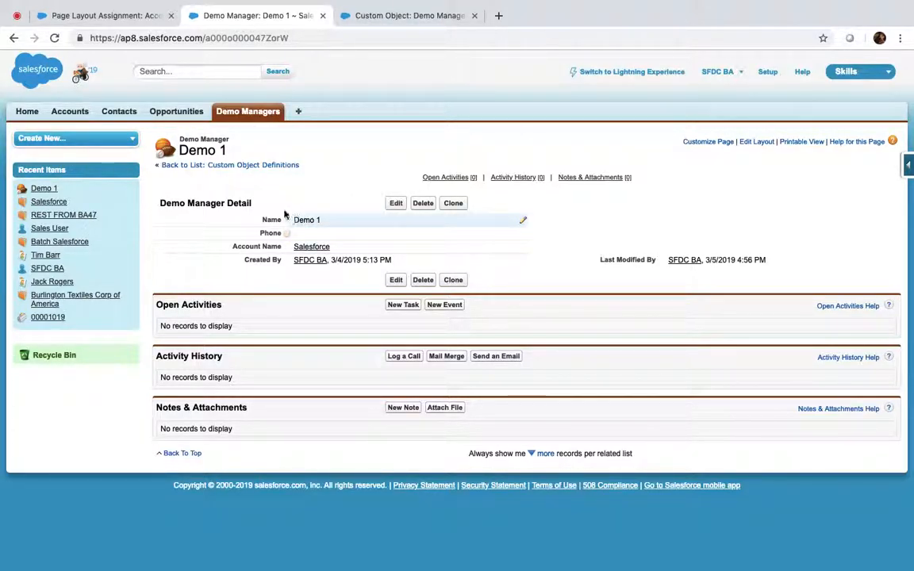
super+click(83, 113)
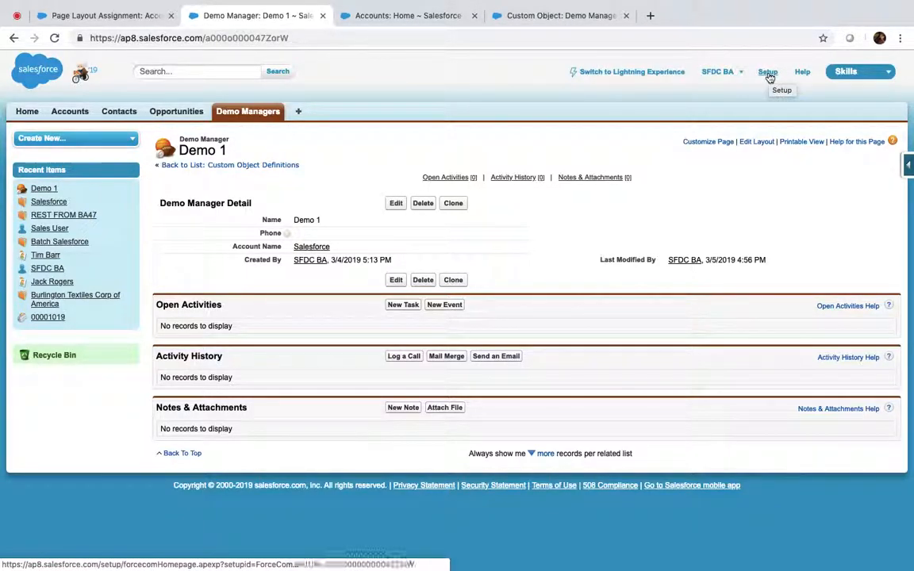
click(626, 16)
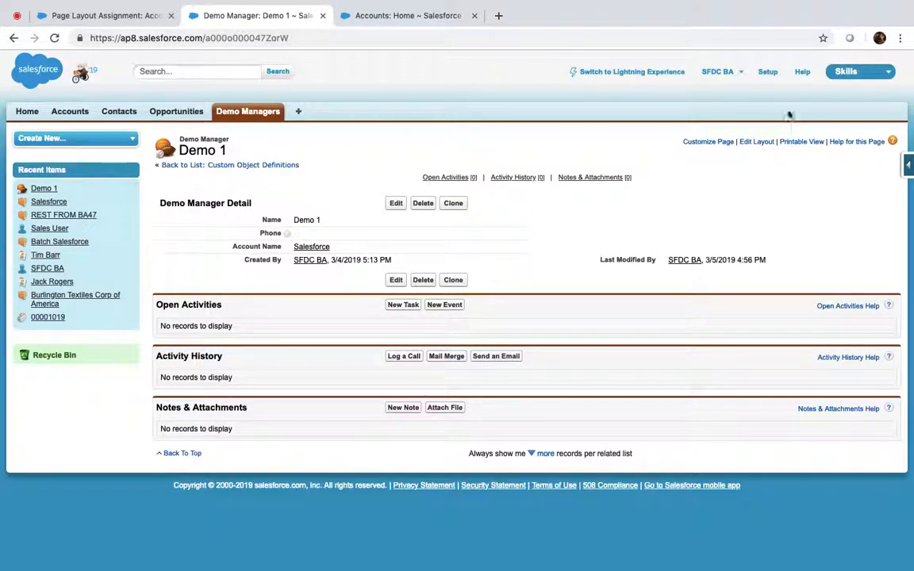
Find Schema Builder in Setup by searching for schem, open it, and clear all objects from the canvas
click(763, 73)
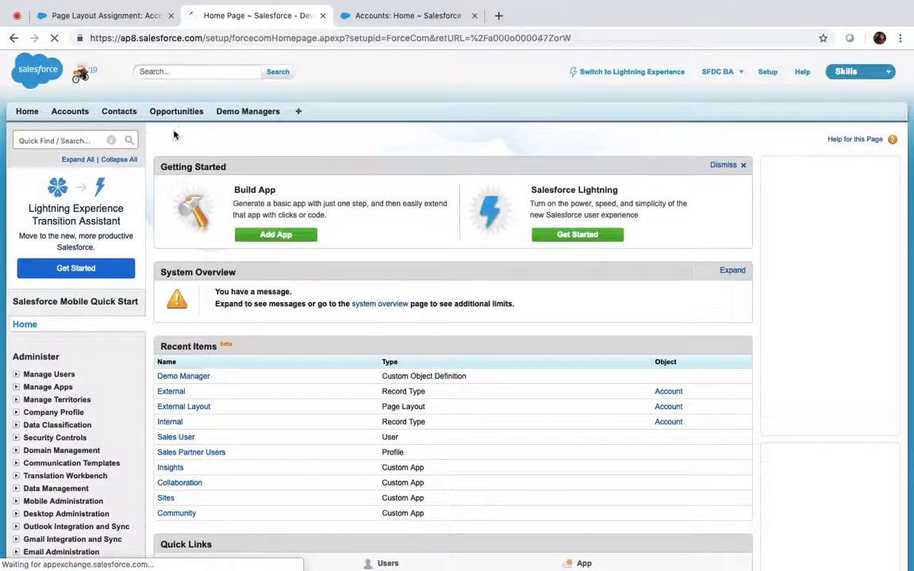
click(40, 142)
text(sech)
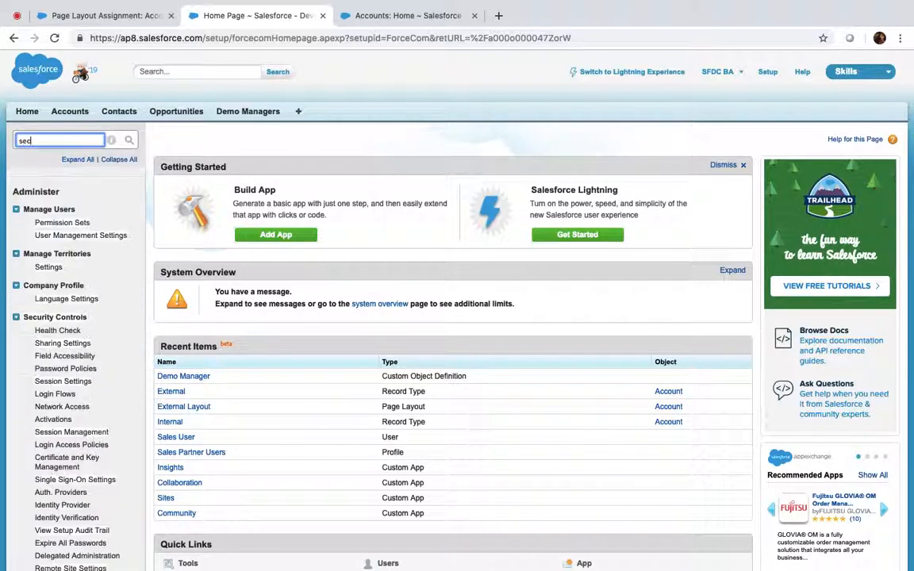
key(BackSpace)
key(BackSpace)
text(chem)
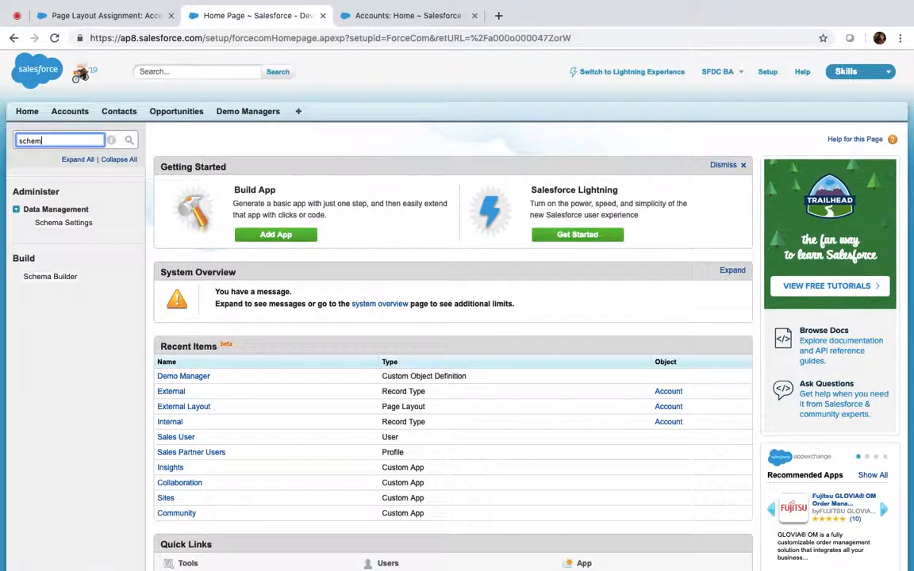
click(54, 277)
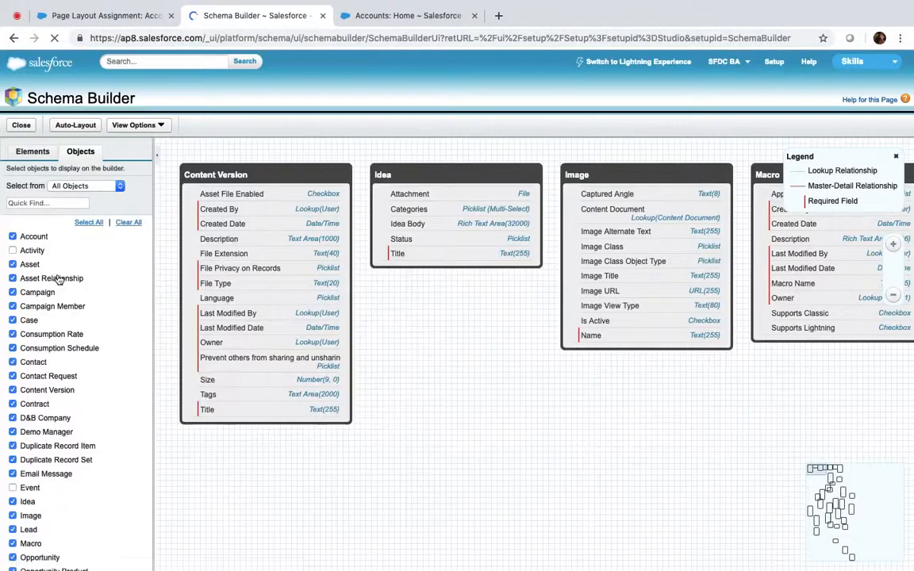
click(129, 223)
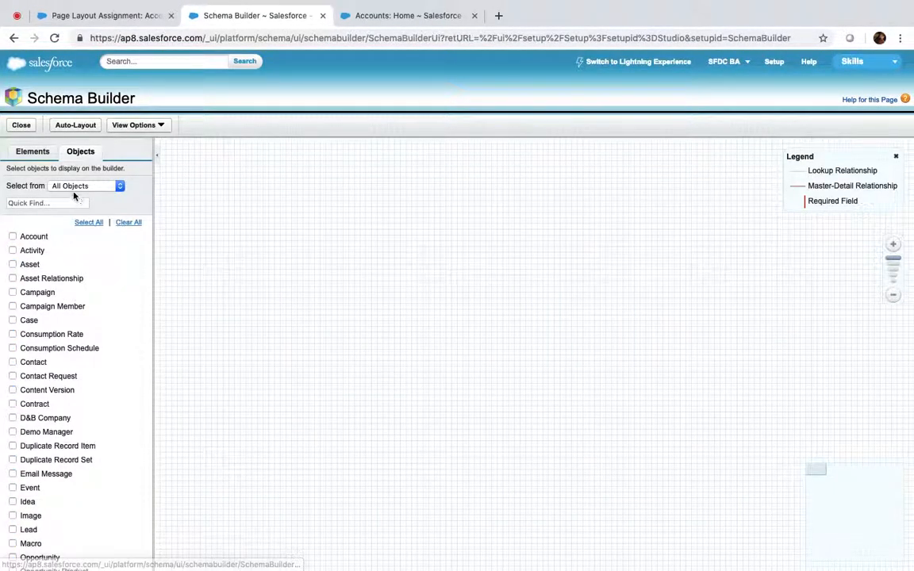
Find the Demo Manager object by filtering for Demo, display it on the canvas, and apply auto-layout
click(37, 203)
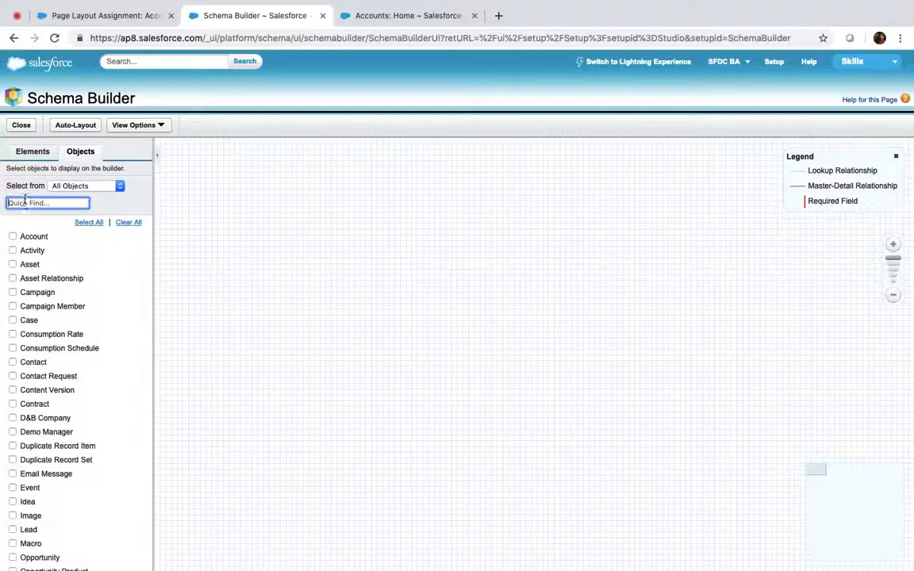
text(Demo)
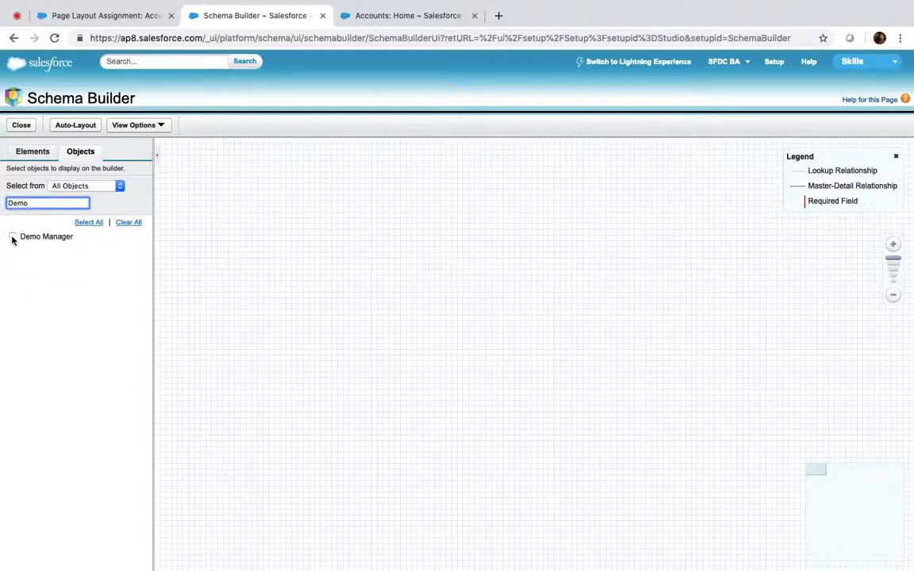
click(13, 237)
click(73, 127)
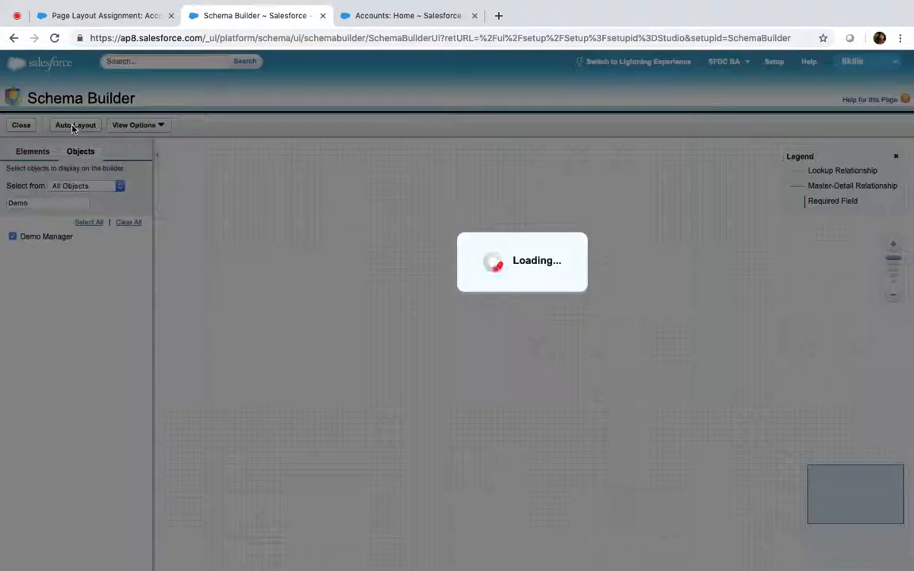
Add a checkbox field to the Demo Manager object with IsActive as its field label and field name
click(32, 152)
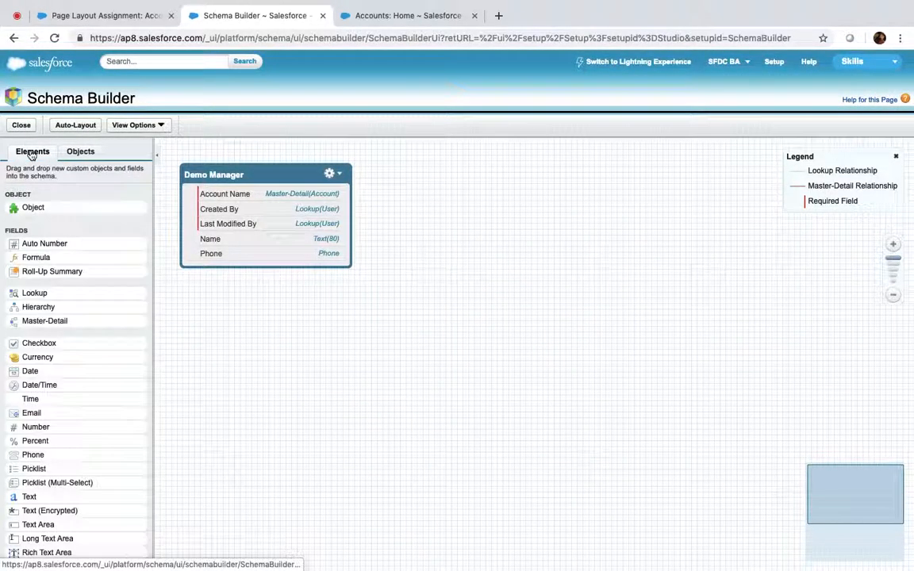
scroll(98, 384, down, 1)
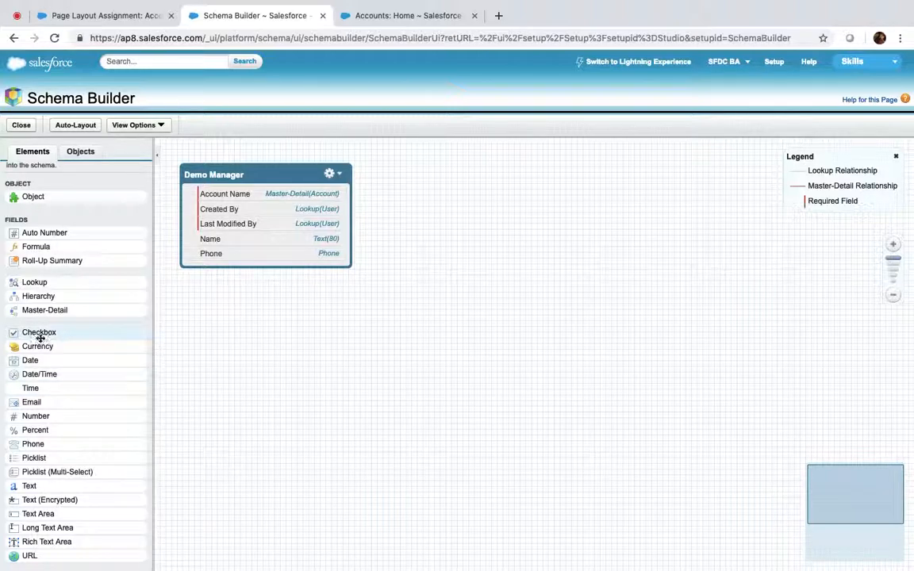
drag(38, 337, 230, 215)
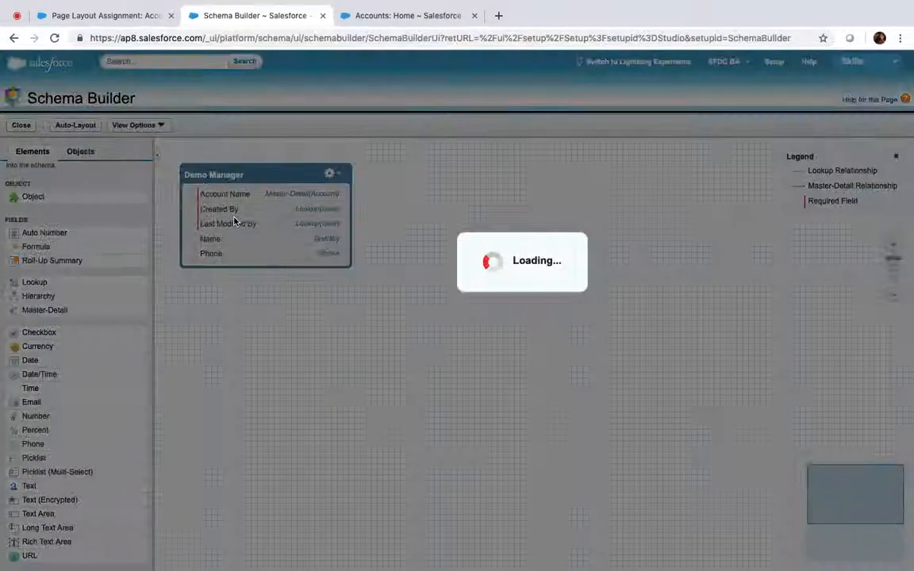
text(Ac)
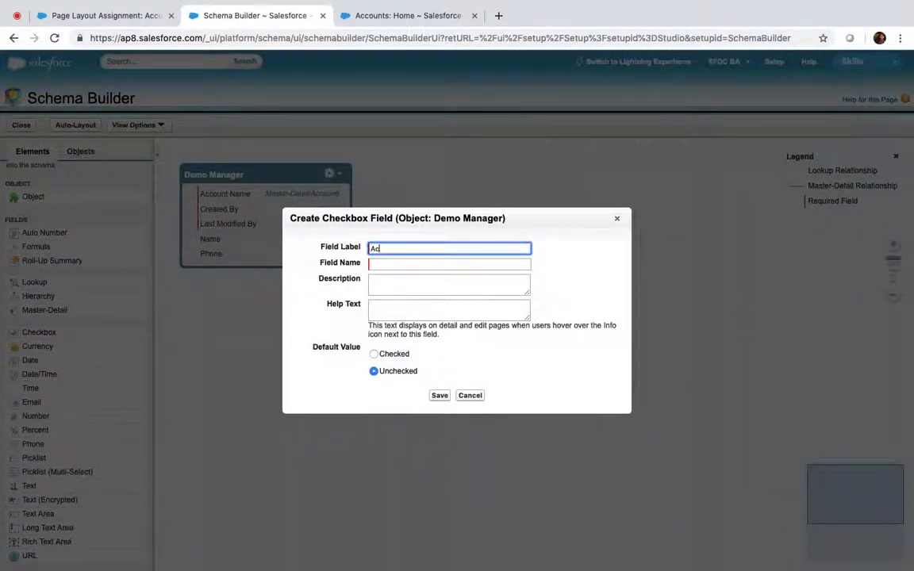
text(tive)
key(super+a)
text(i)
key(Tab)
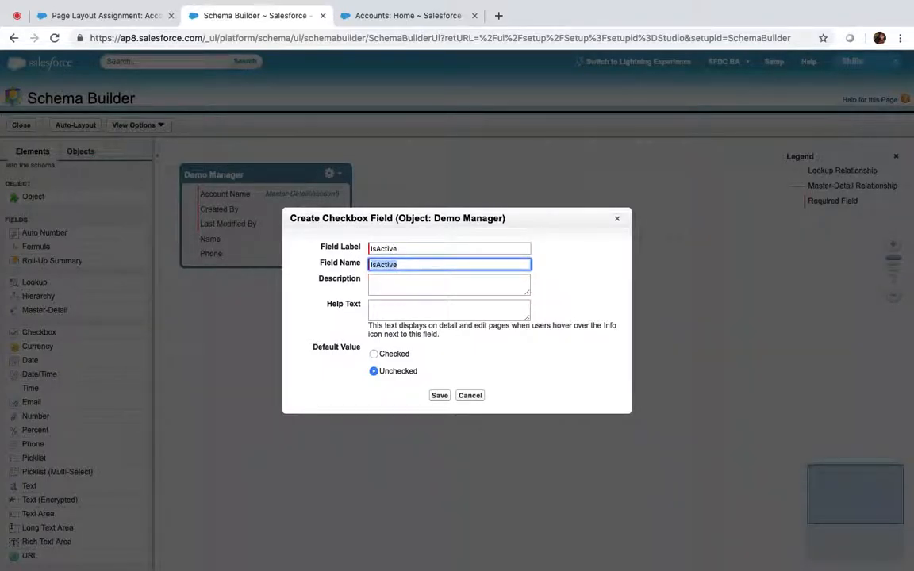
Save the IsActive checkbox field and start a new picklist field labelled Status on the Demo Manager object
click(446, 396)
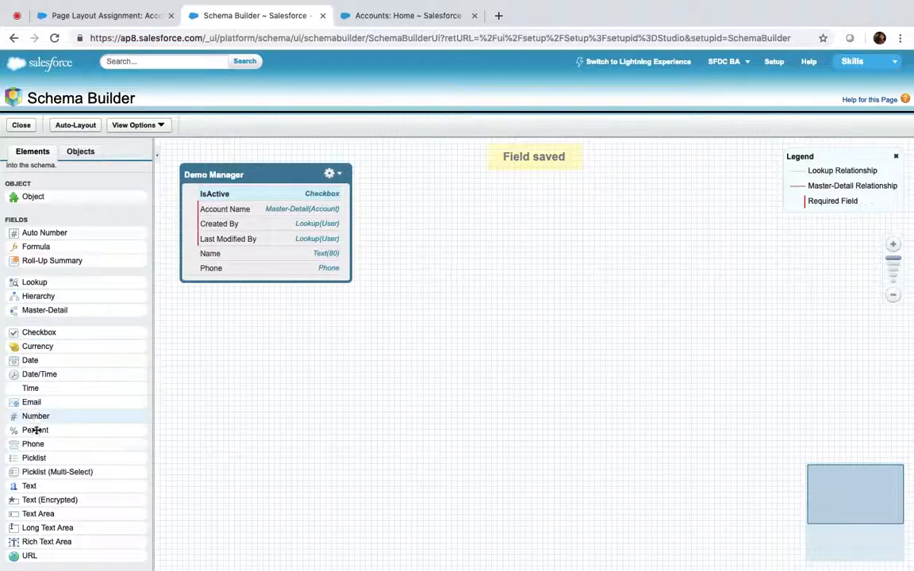
drag(32, 458, 265, 199)
text(Status)
key(Tab)
key(Tab)
click(415, 338)
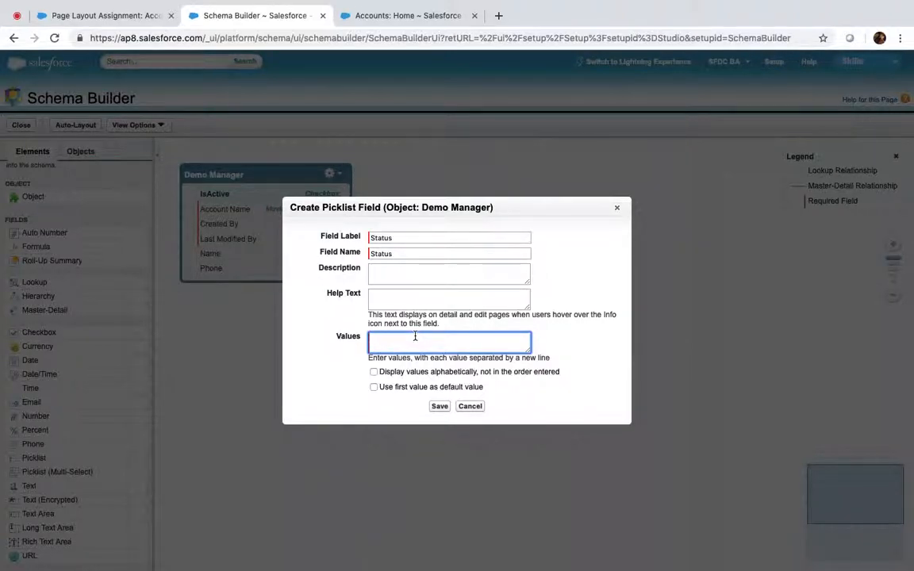
Enter the Status picklist values one per line, including Draft, and save the field
text(ting Draft)
key(Return)
key(BackSpace)
key(BackSpace)
key(BackSpace)
key(Return)
key(Return)
click(439, 407)
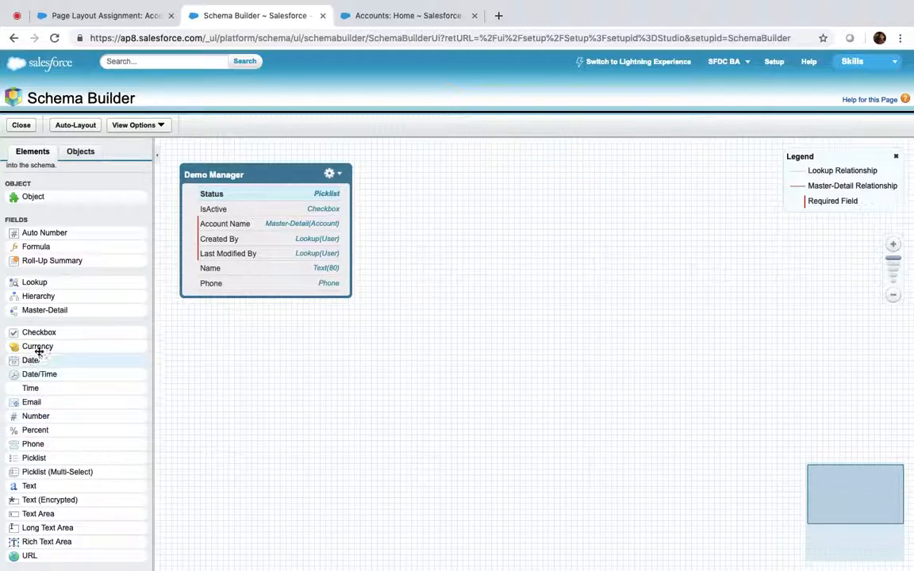
Add a currency field named Cost for Demo to Demo Manager with length 4 and 0 decimal places, and save it
drag(38, 347, 263, 223)
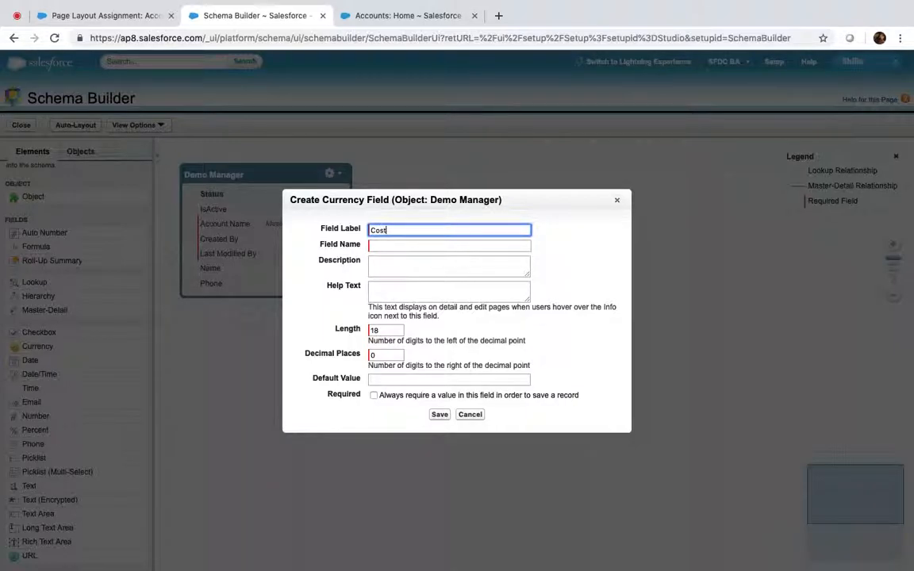
text(Cost for Demo)
key(Tab)
click(385, 331)
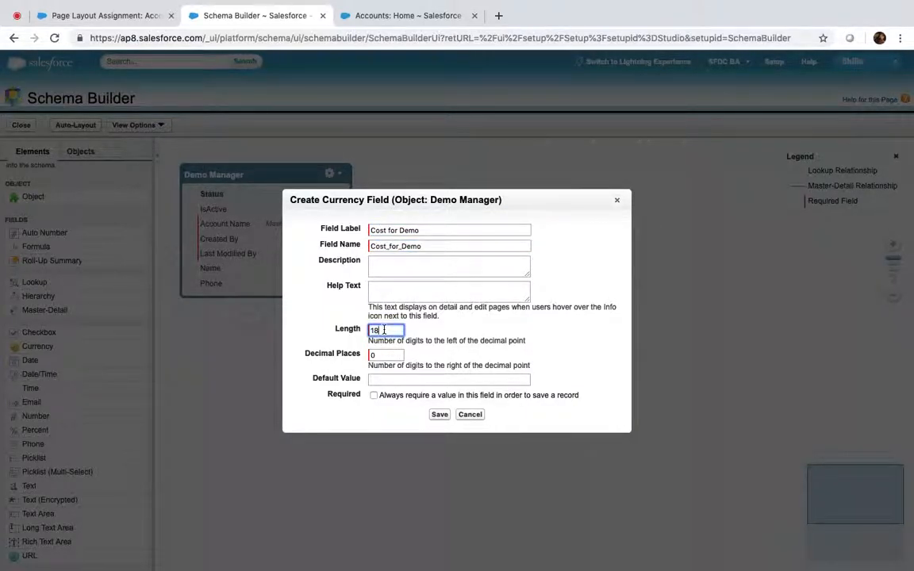
click(440, 415)
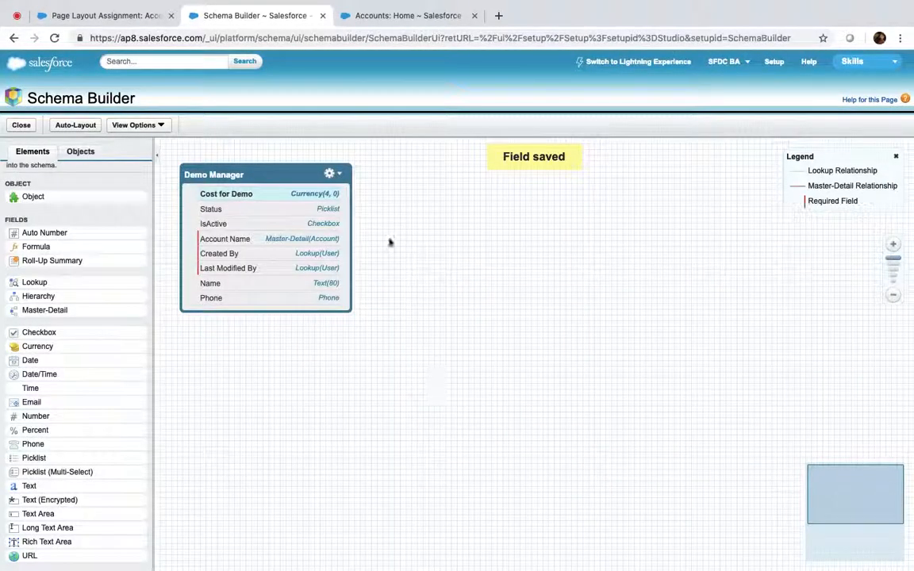
Open the Demo 1 record from Demo Managers and go from it to the object's custom field definitions
click(127, 14)
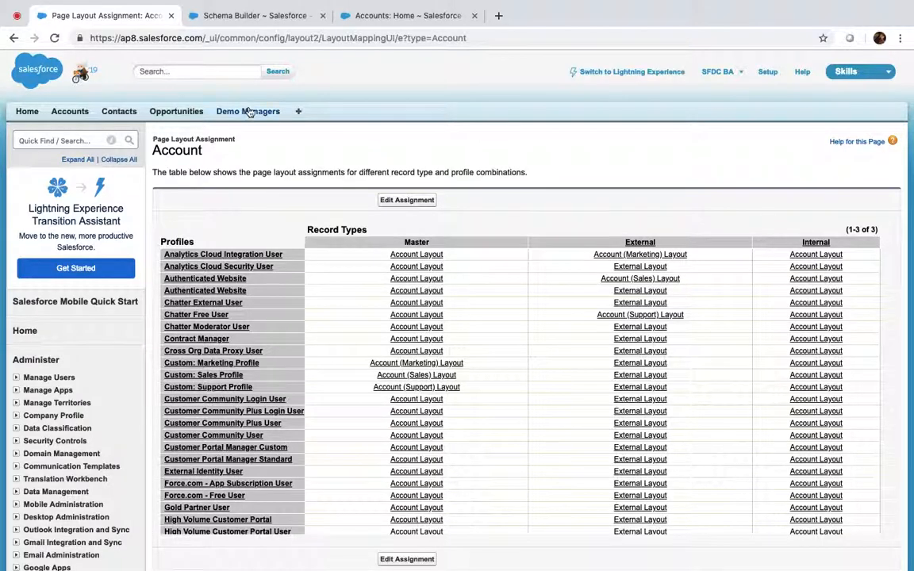
click(248, 112)
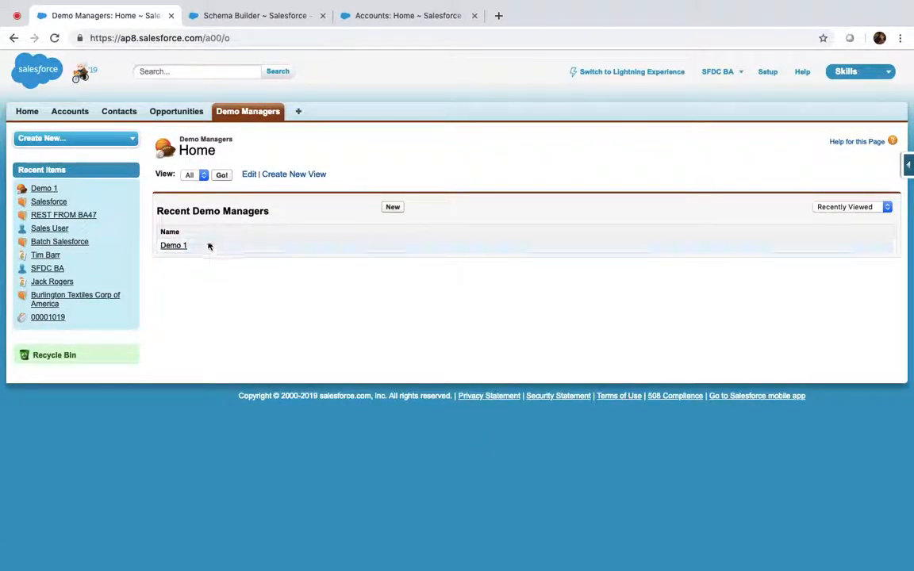
click(168, 246)
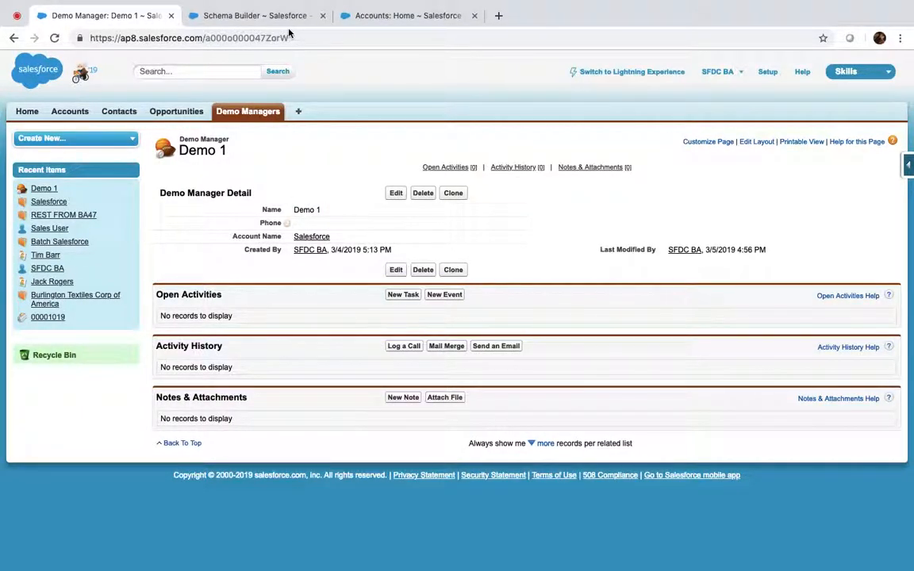
click(904, 164)
click(792, 188)
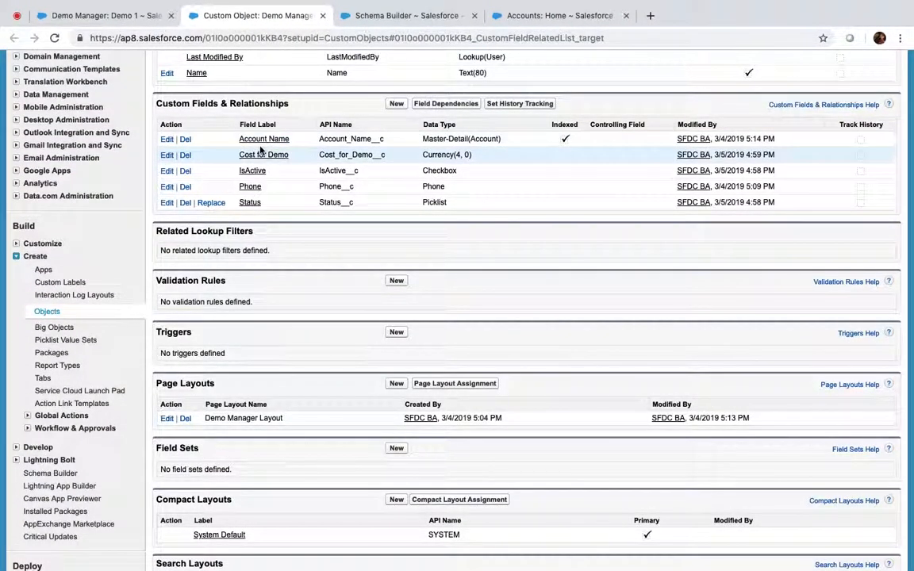
Check the field-level security of the Account Name field without changing it and return to the Demo Manager object
click(262, 140)
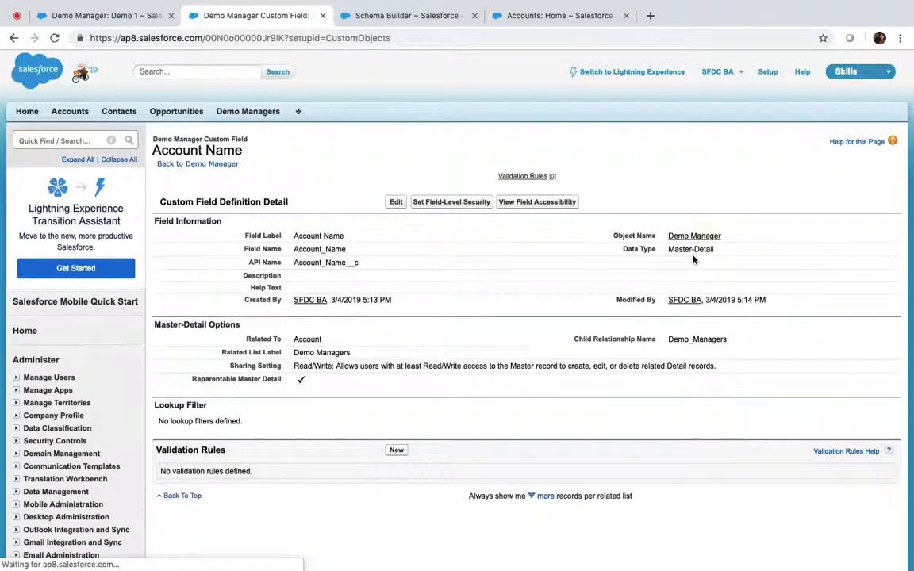
click(439, 204)
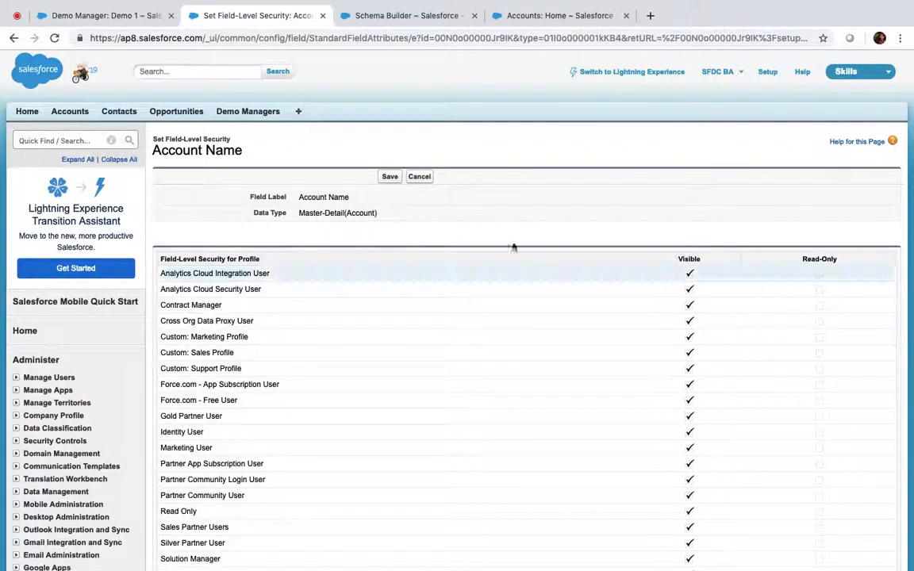
click(428, 178)
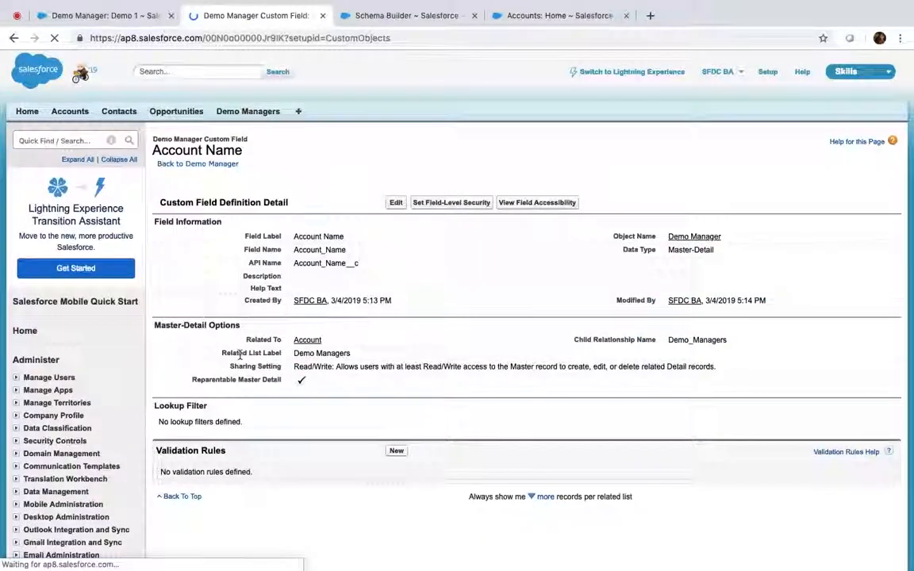
click(208, 165)
Review which profiles can see the IsActive field in its field-level security settings, leaving them without saving
scroll(278, 445, down, 5)
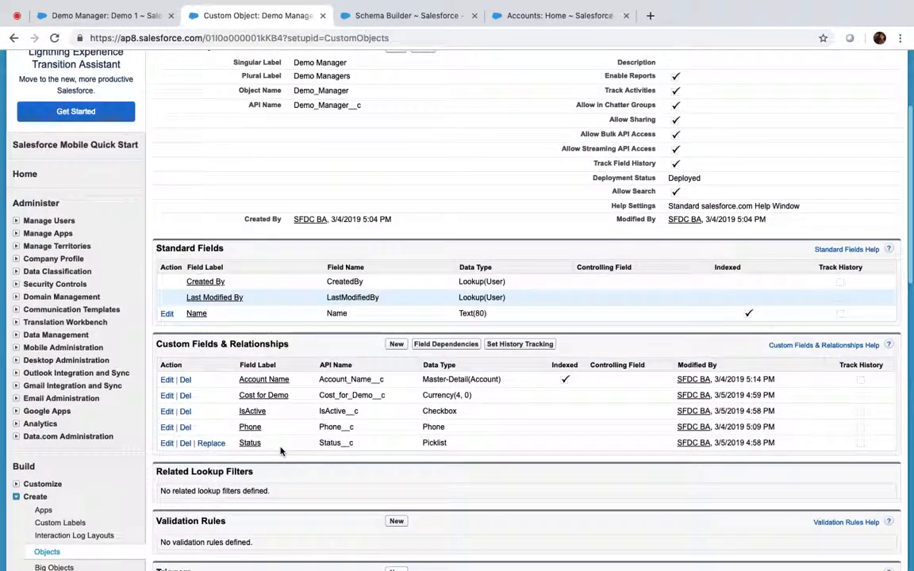
click(251, 413)
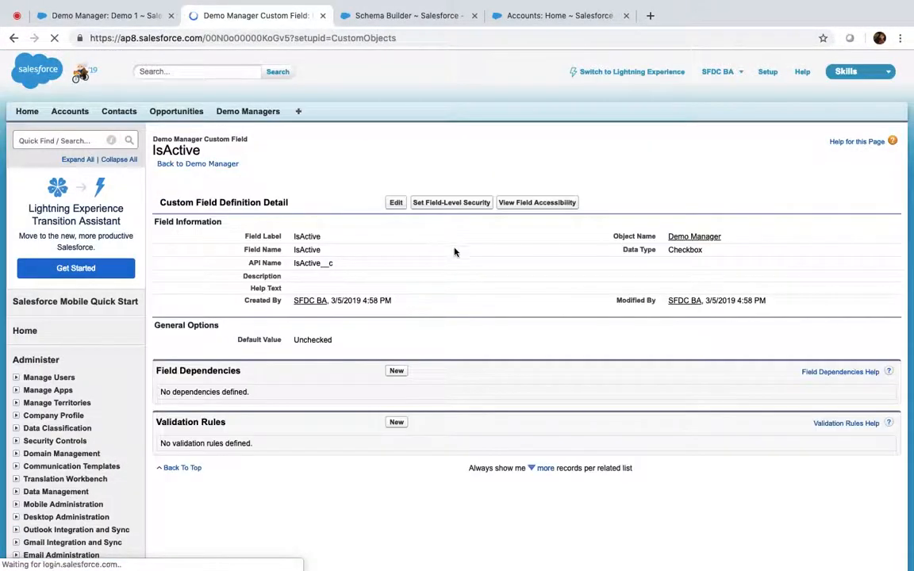
click(460, 203)
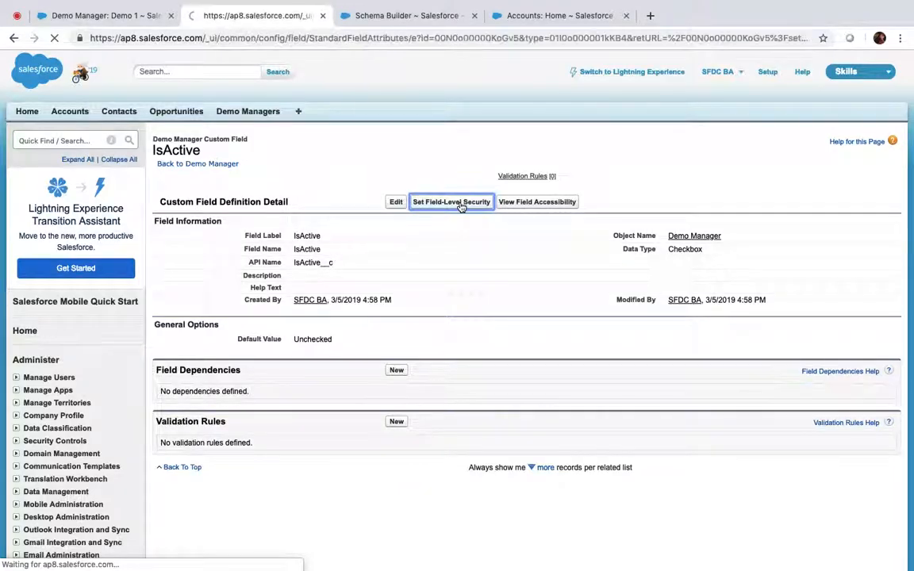
scroll(563, 332, down, 7)
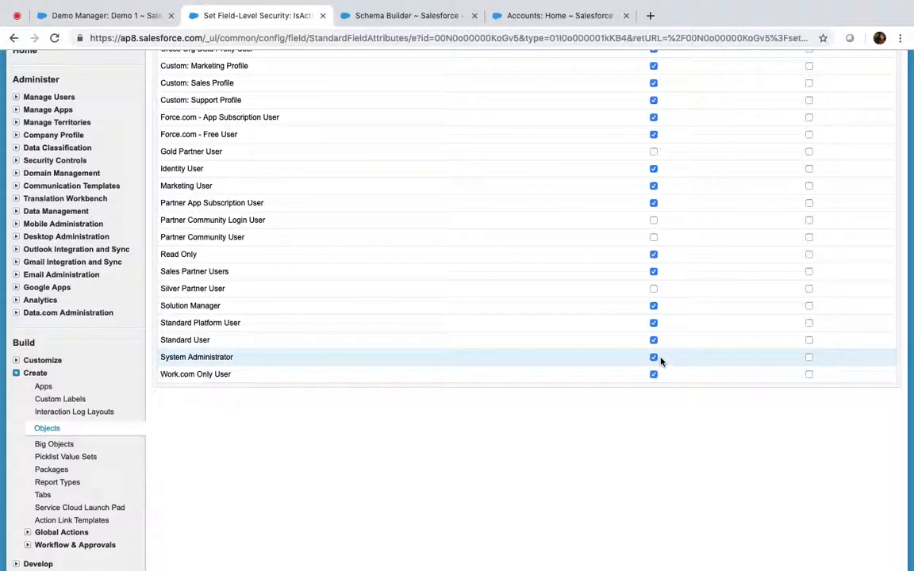
scroll(660, 361, up, 3)
scroll(661, 361, down, 1)
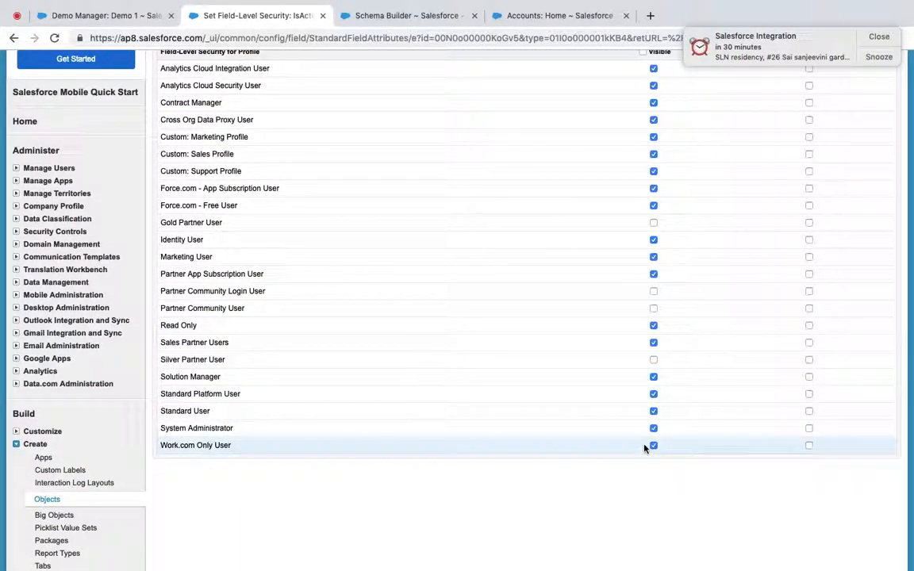
scroll(644, 448, up, 2)
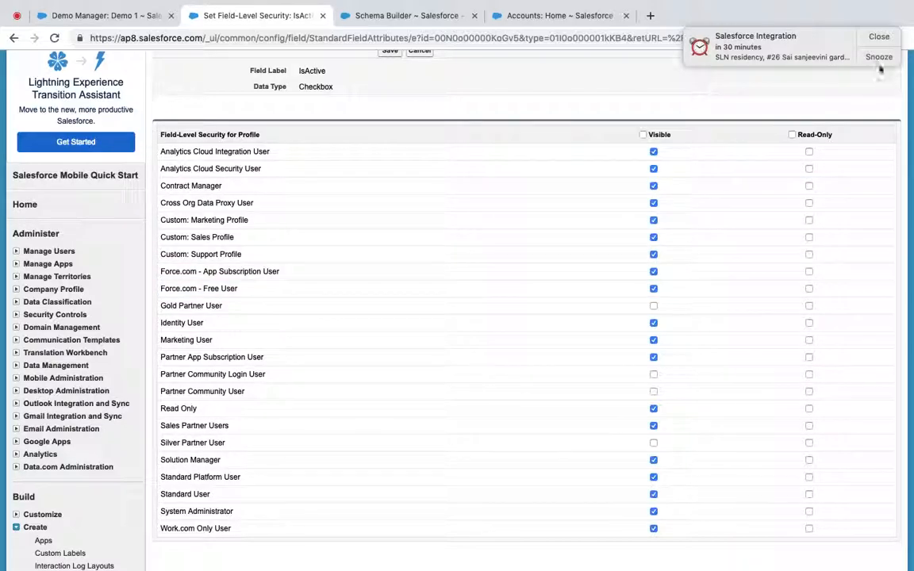
click(879, 37)
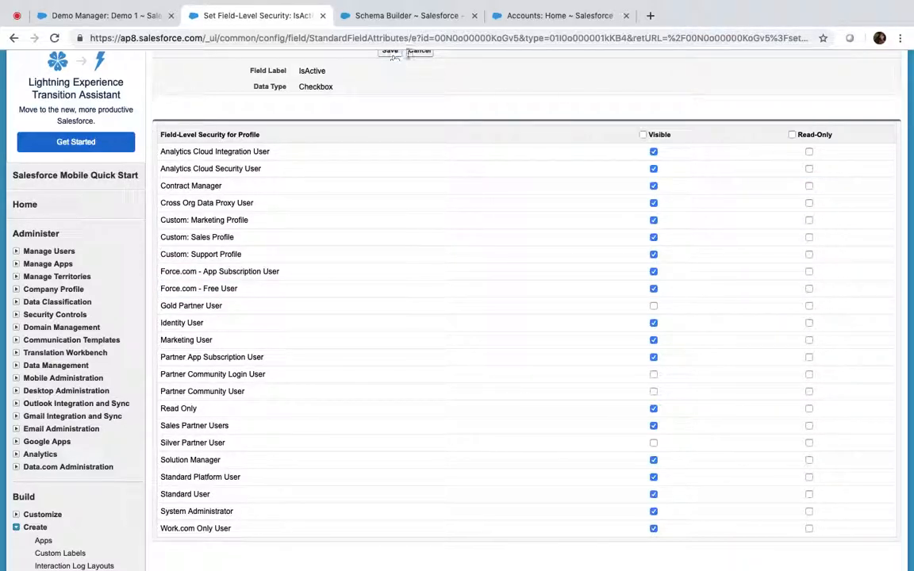
click(420, 52)
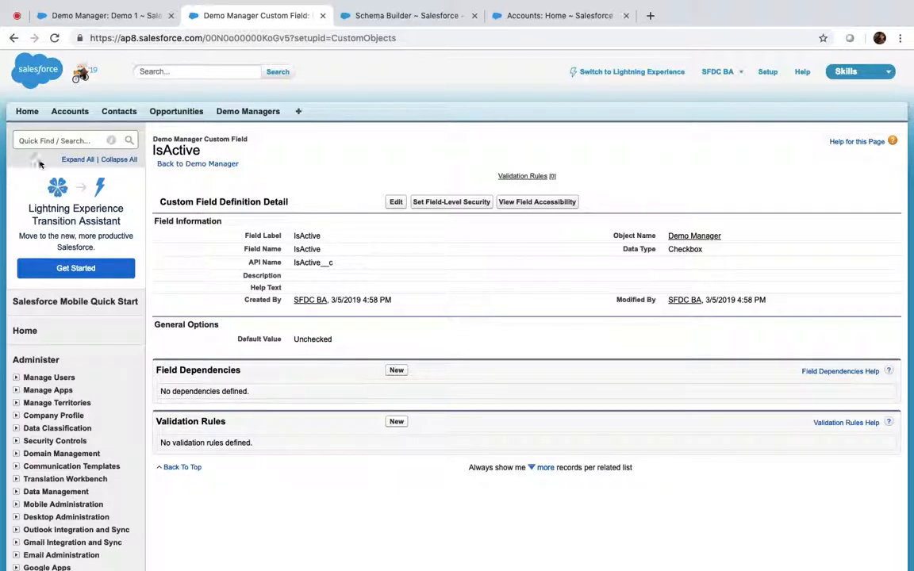
Search Setup for "profile" and open the Profiles list separately from the current page
click(45, 142)
text(pro)
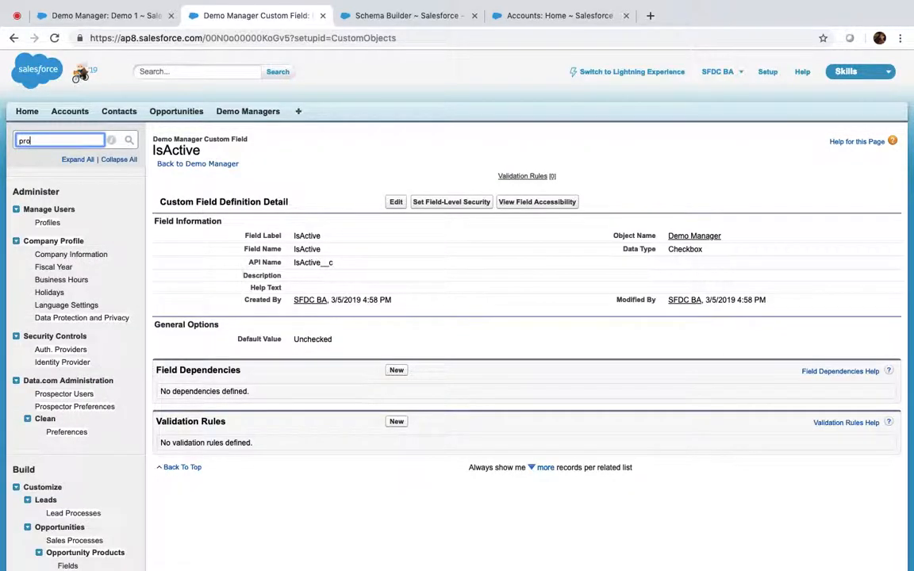
text(g)
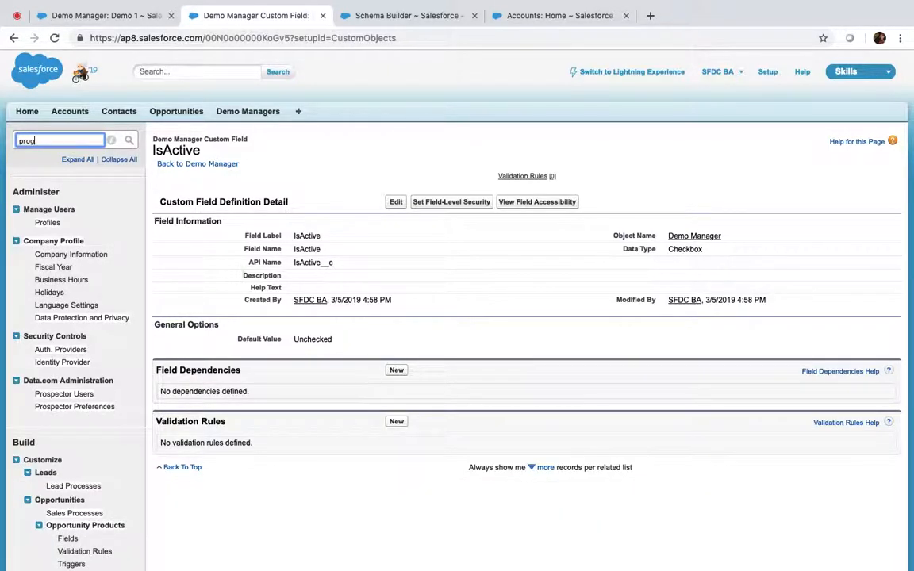
key(BackSpace)
text(file)
super+click(48, 223)
click(406, 16)
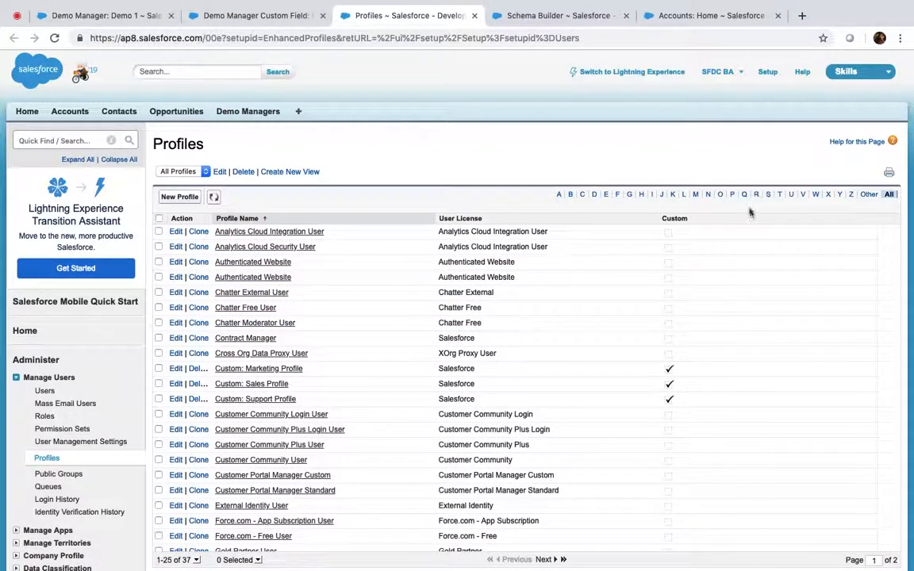
Filter the profiles to those starting with S and open the Sales Partner Users profile
click(731, 196)
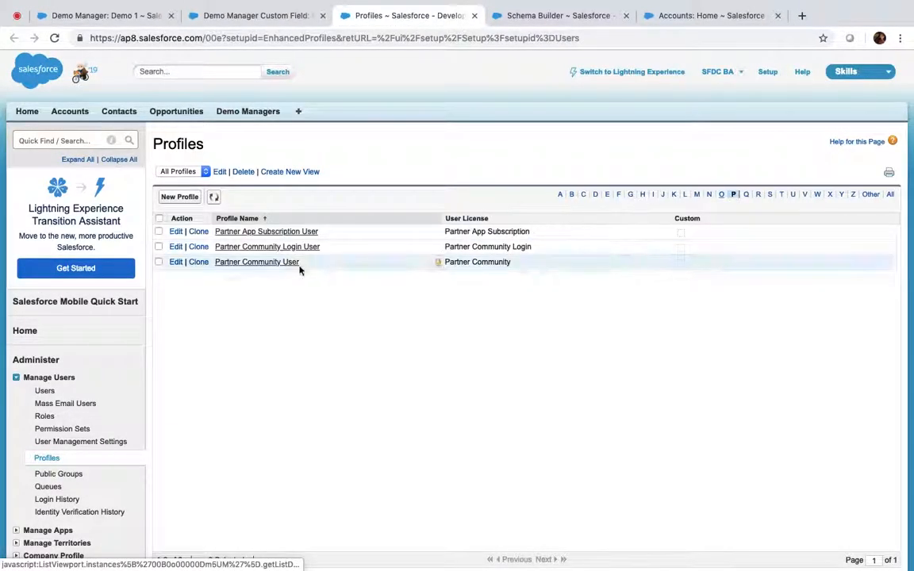
click(738, 197)
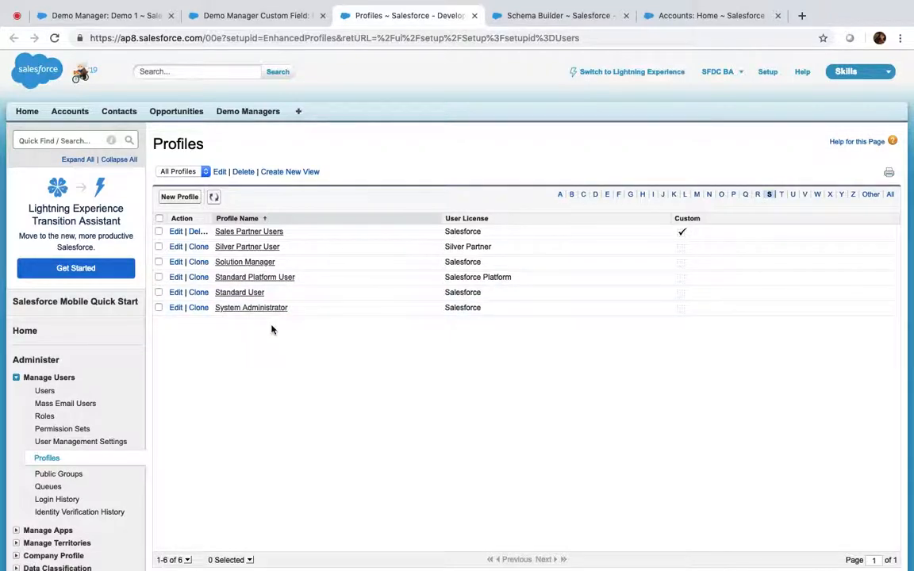
click(251, 234)
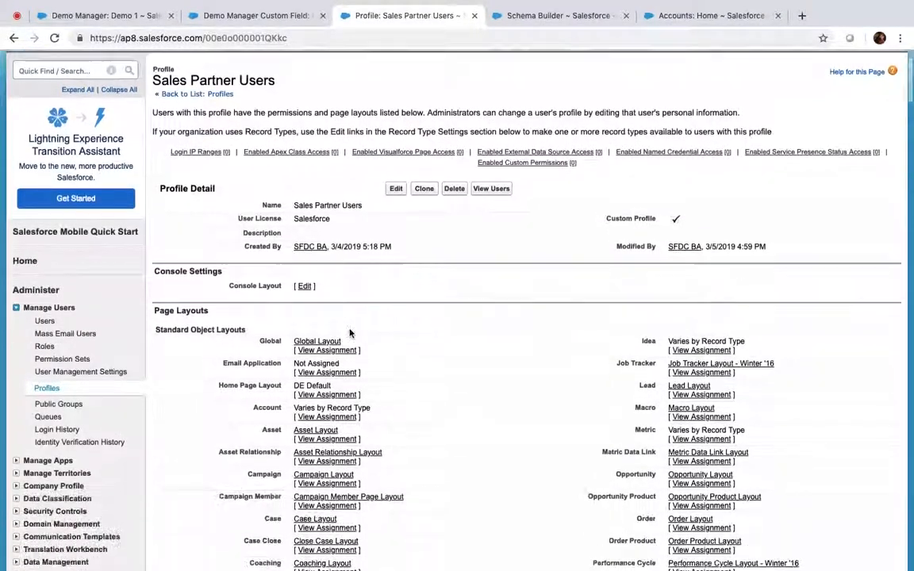
Examine the Account field-level security for the Sales Partner Users profile and return to the profile
scroll(349, 333, down, 10)
scroll(349, 334, down, 2)
click(309, 324)
scroll(310, 327, down, 5)
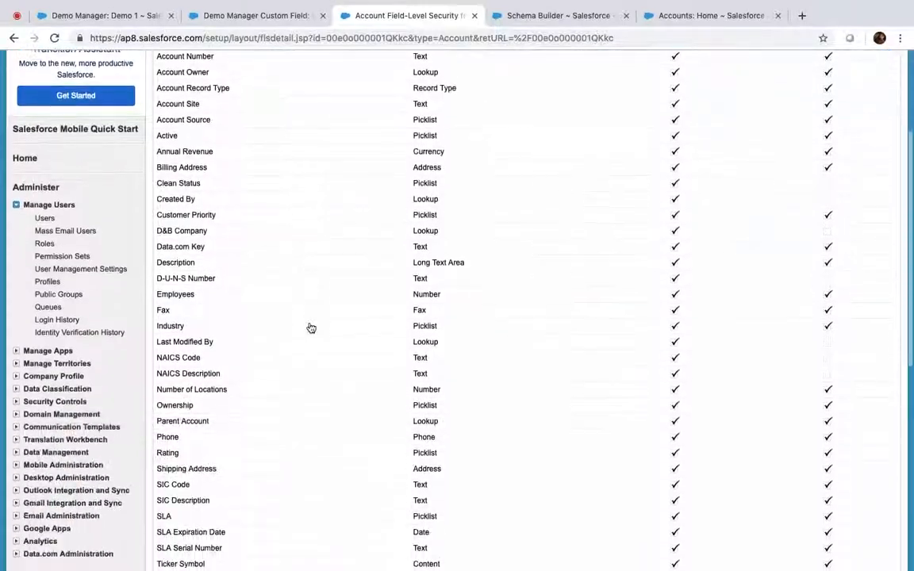
scroll(311, 329, down, 3)
scroll(311, 329, up, 5)
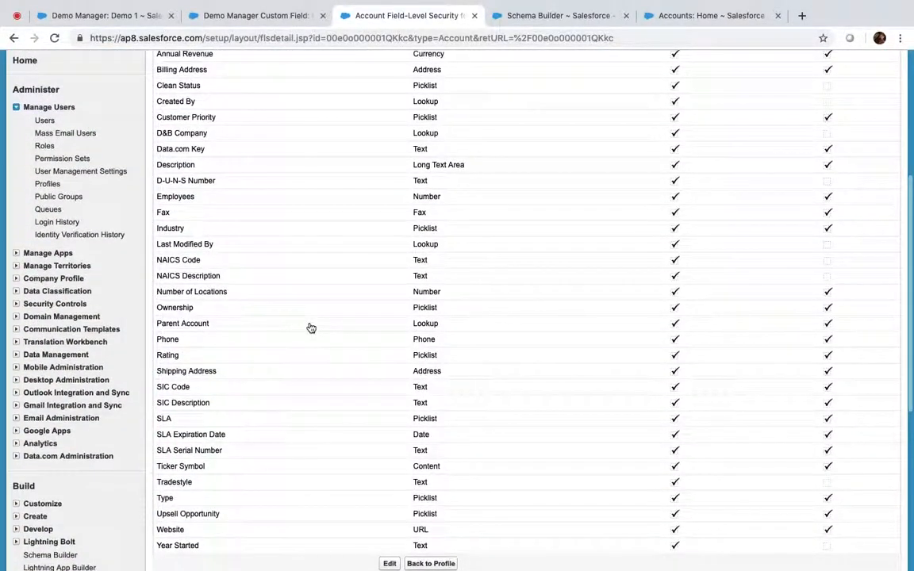
scroll(309, 326, up, 5)
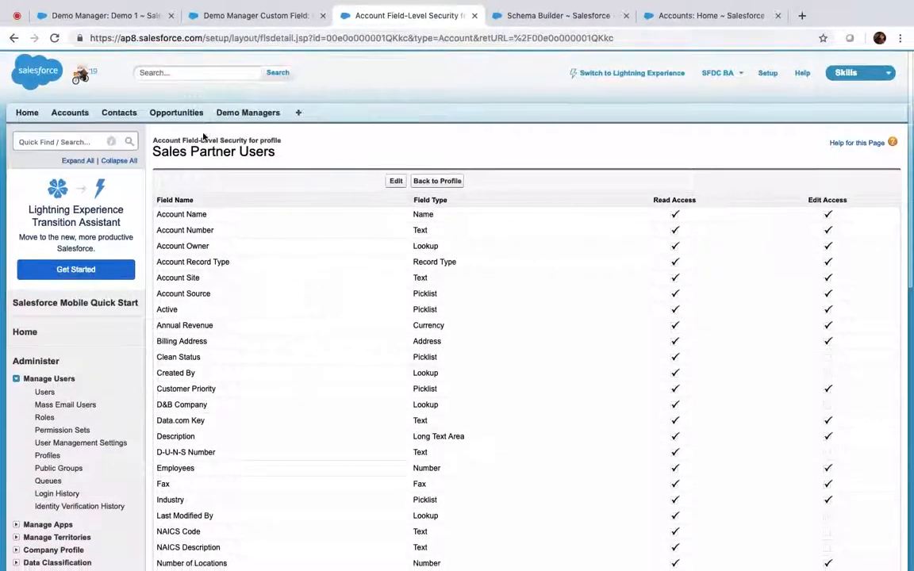
click(436, 179)
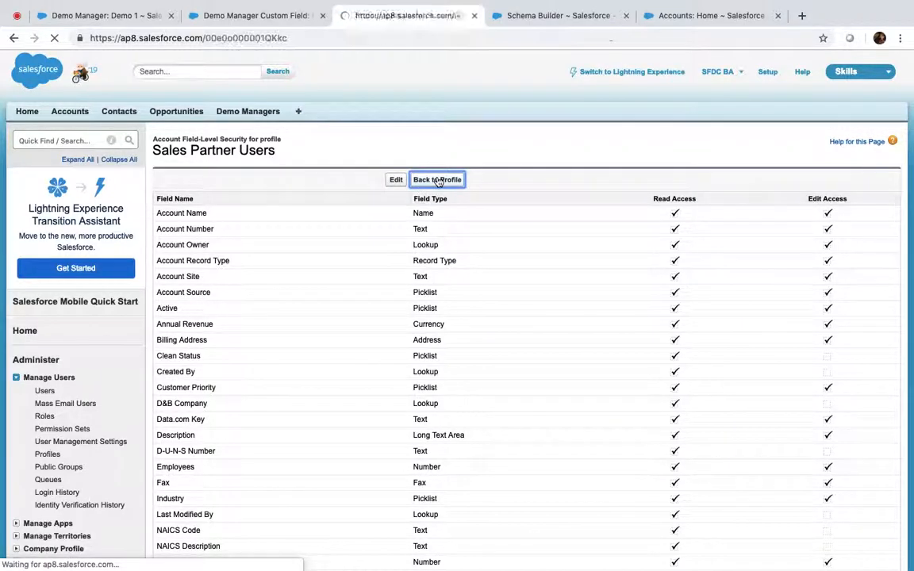
Examine the Demo Manager field-level security for the Sales Partner Users profile, close it and go back to Schema Builder
scroll(376, 301, down, 3)
scroll(376, 301, down, 15)
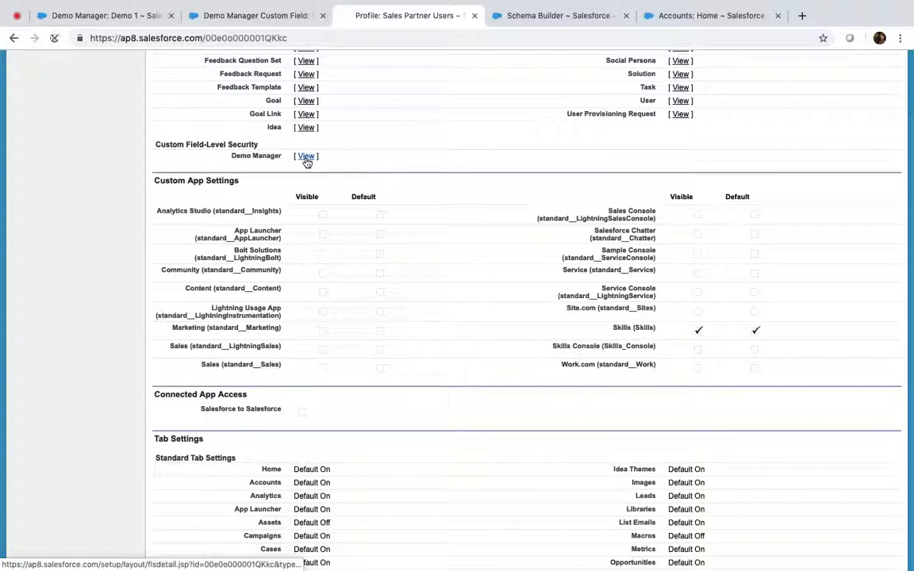
click(306, 157)
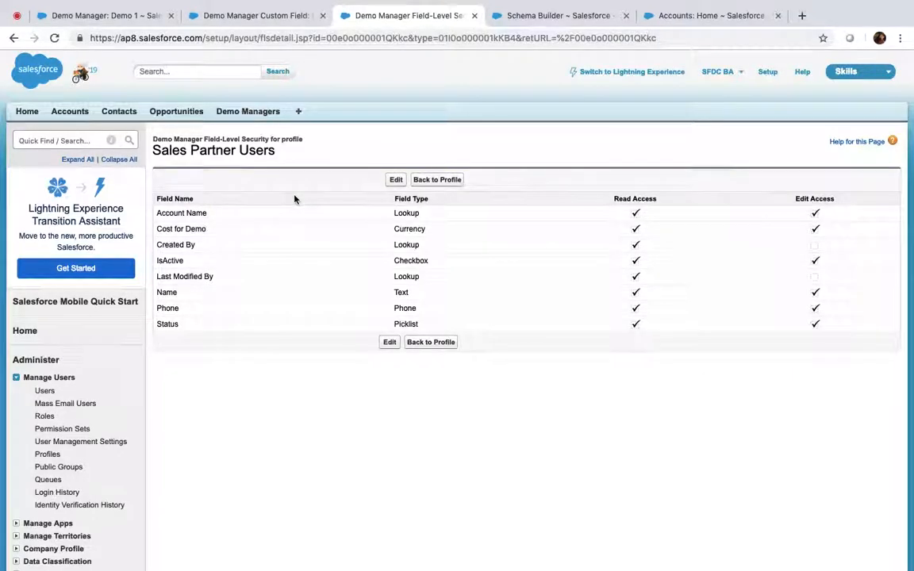
click(474, 16)
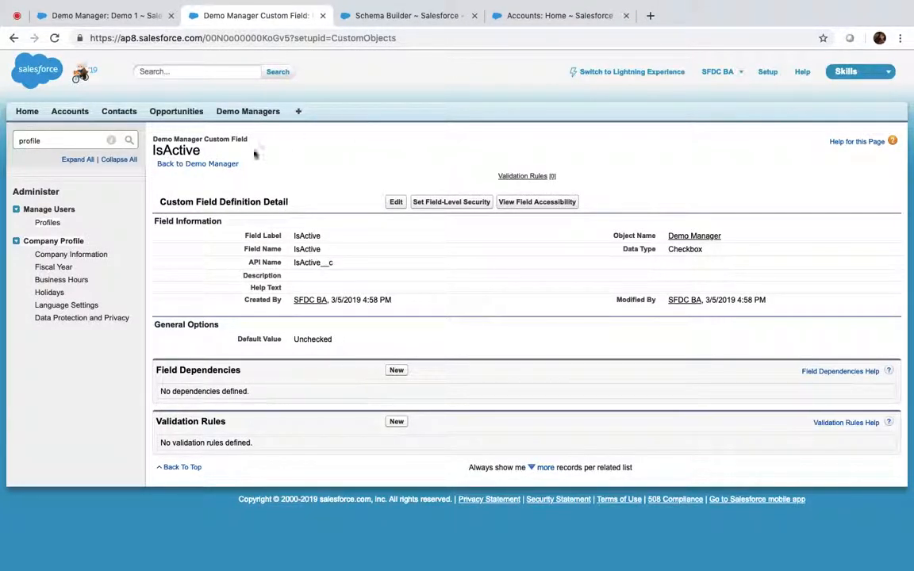
click(401, 24)
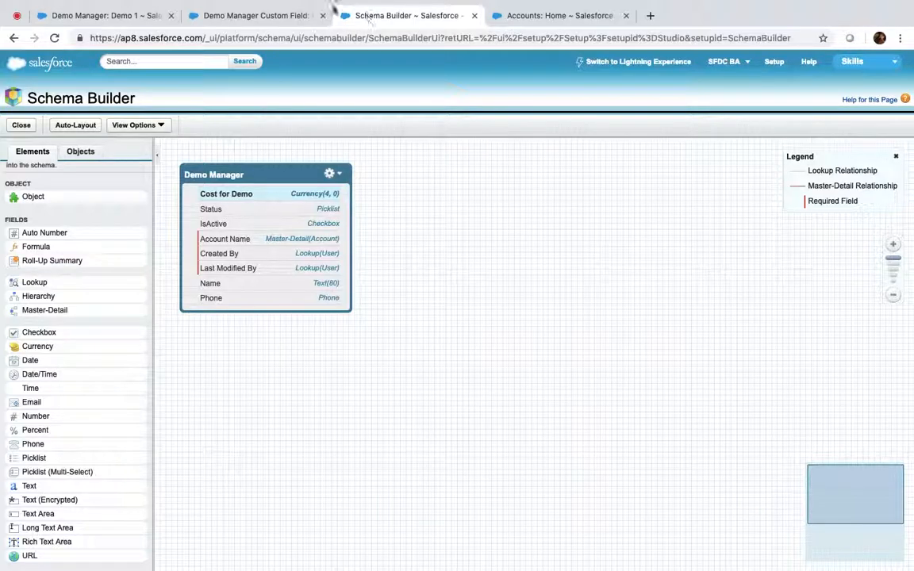
Return to the Demo 1 record and close the other open Salesforce pages
click(101, 16)
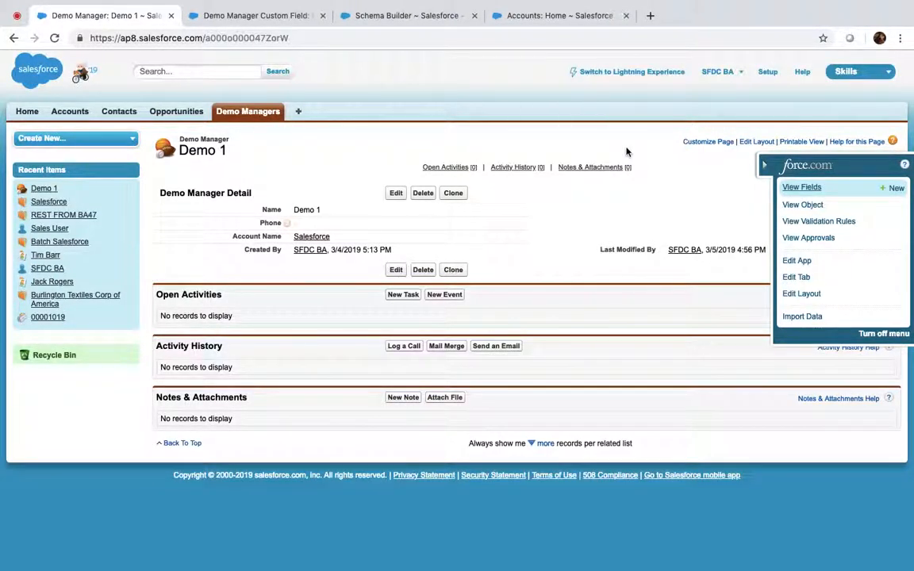
click(322, 15)
click(324, 16)
click(324, 16)
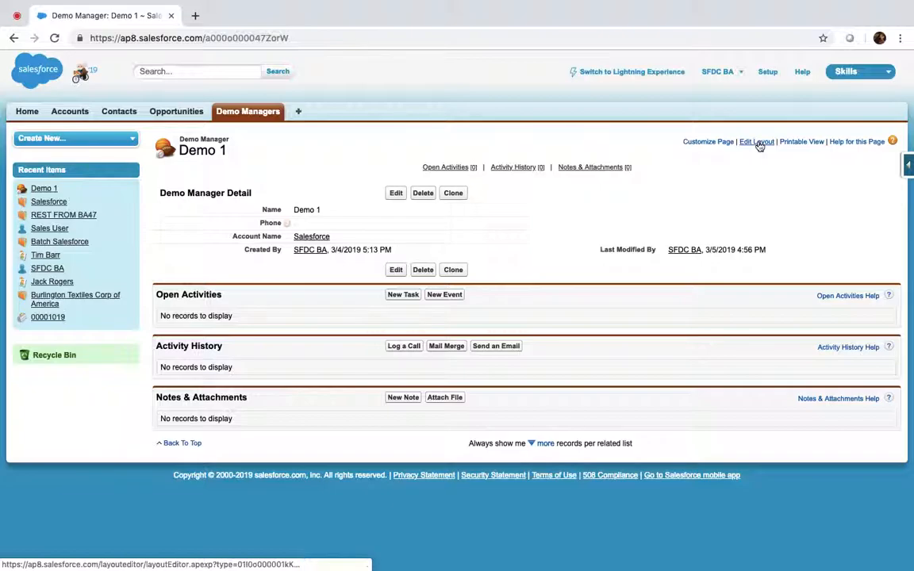
Add the IsActive, Cost for Demo and Status fields to the Information section of the Demo Manager page layout and save it
click(757, 143)
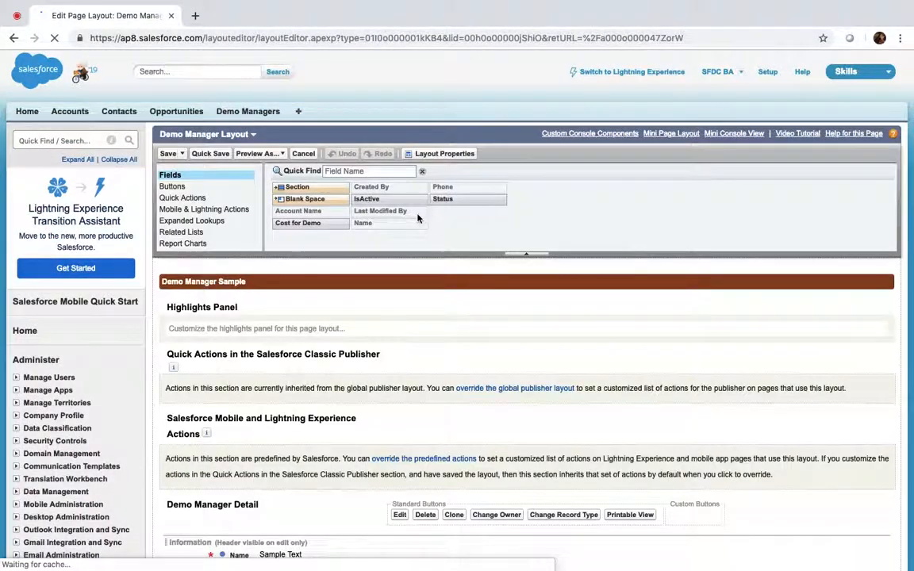
scroll(418, 218, down, 5)
scroll(418, 218, down, 1)
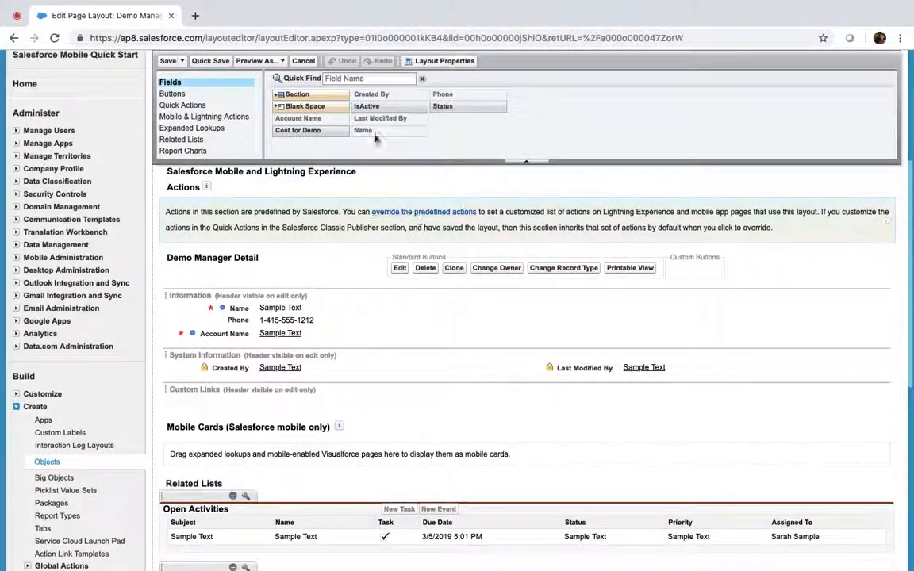
drag(369, 106, 619, 305)
drag(315, 130, 601, 324)
drag(443, 106, 597, 318)
click(169, 62)
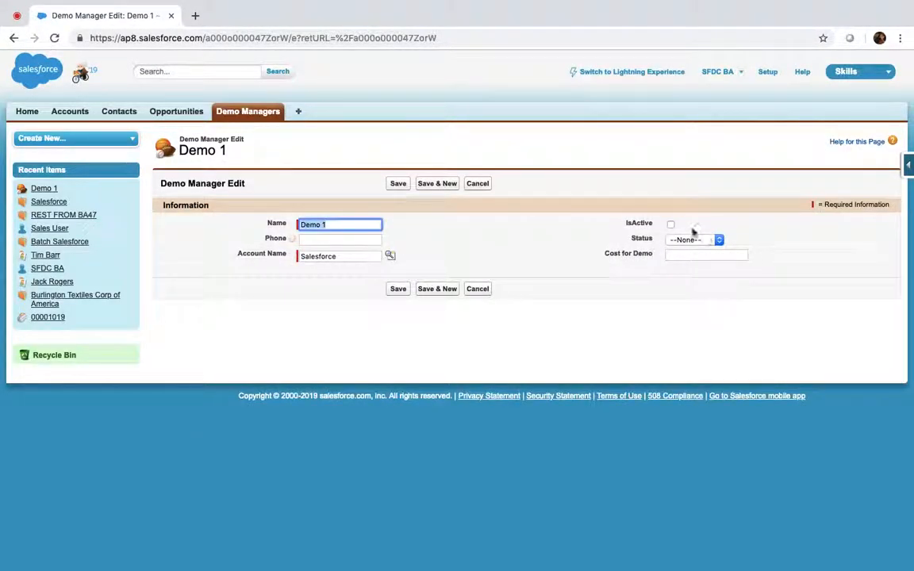
Mark Demo 1 as active, set its Status to Completed and Cost for Demo to 300, and save the record
click(671, 226)
click(683, 242)
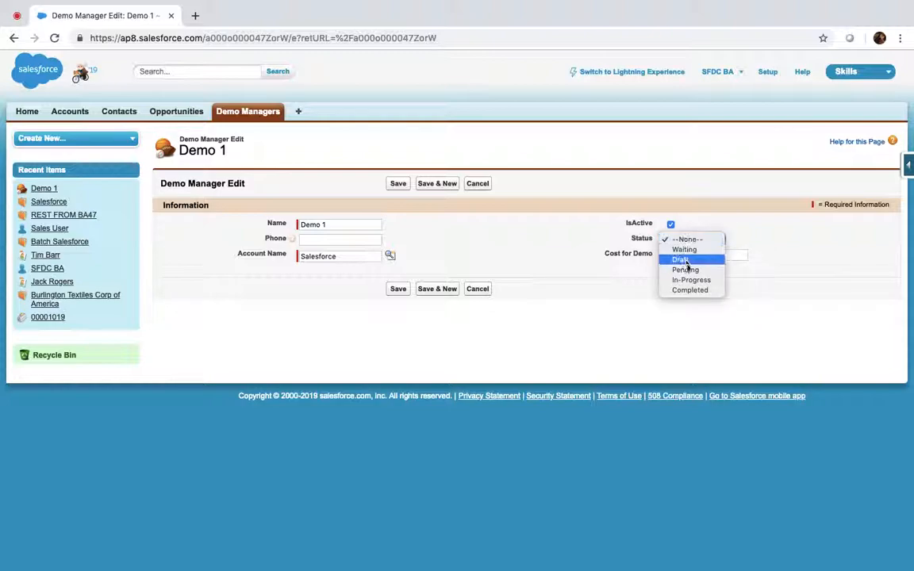
click(691, 291)
click(685, 256)
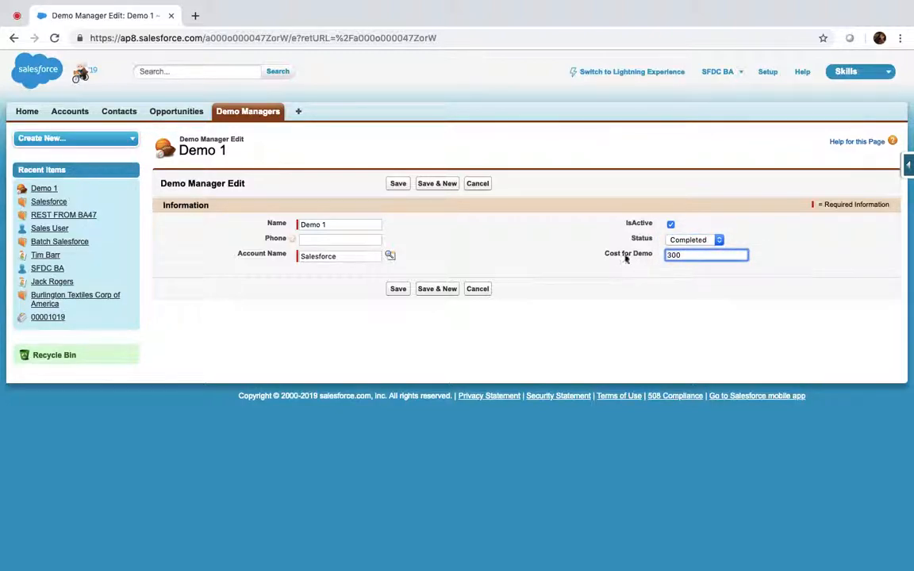
click(399, 184)
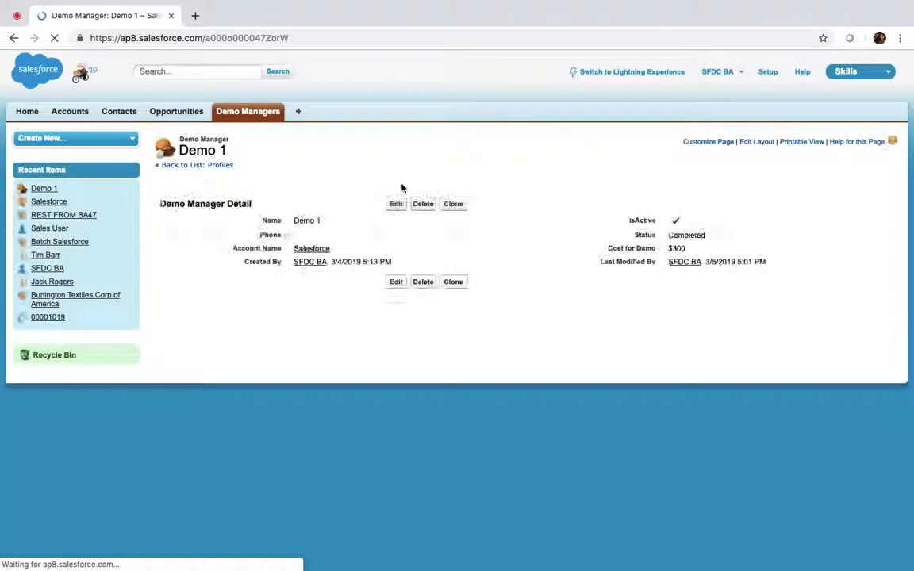
Clone Demo 1 as a new record named Demo 2 with a Cost for Demo of 700 and save it
click(454, 204)
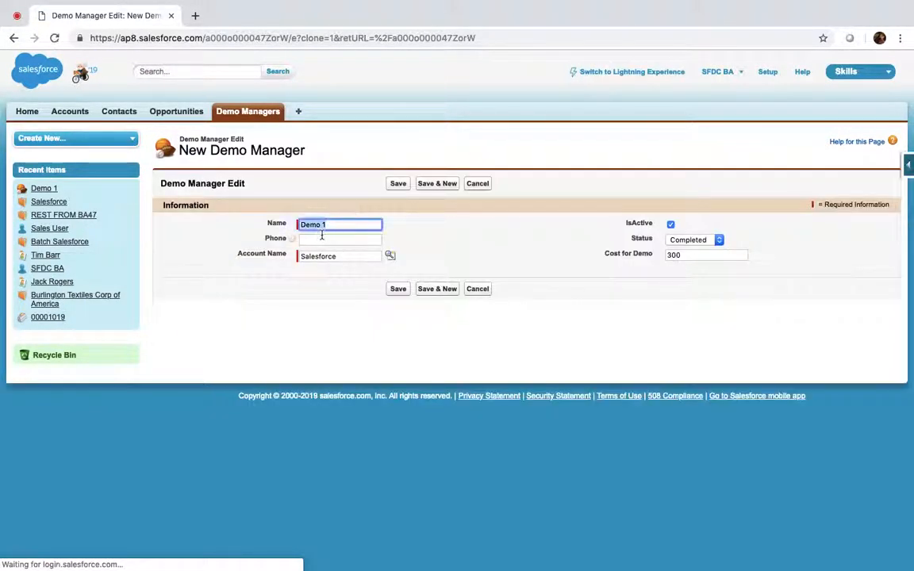
click(337, 225)
text(2)
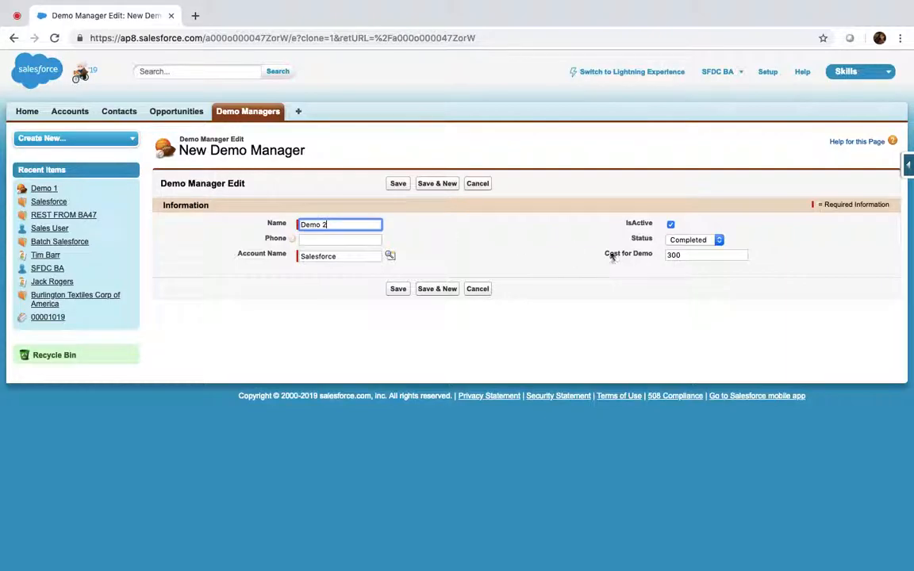
click(671, 254)
key(BackSpace)
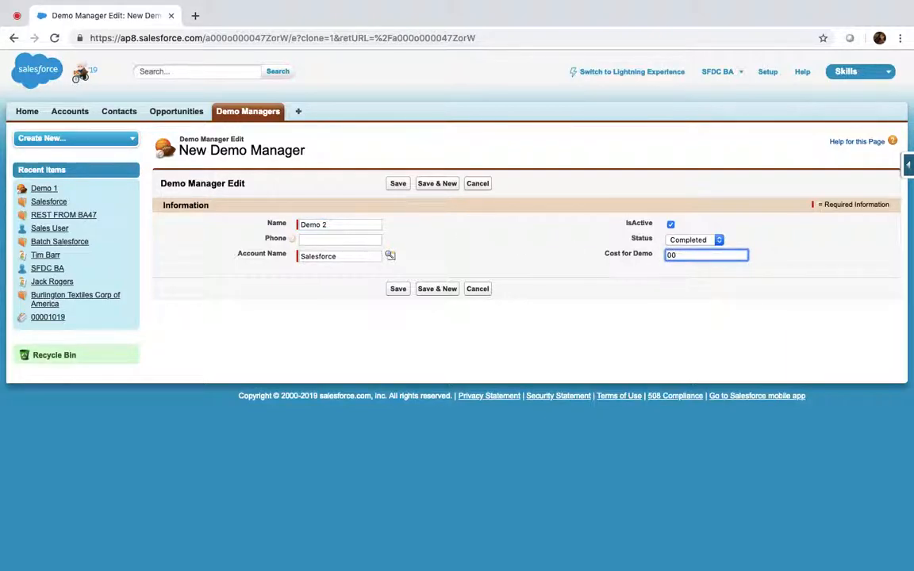
click(399, 183)
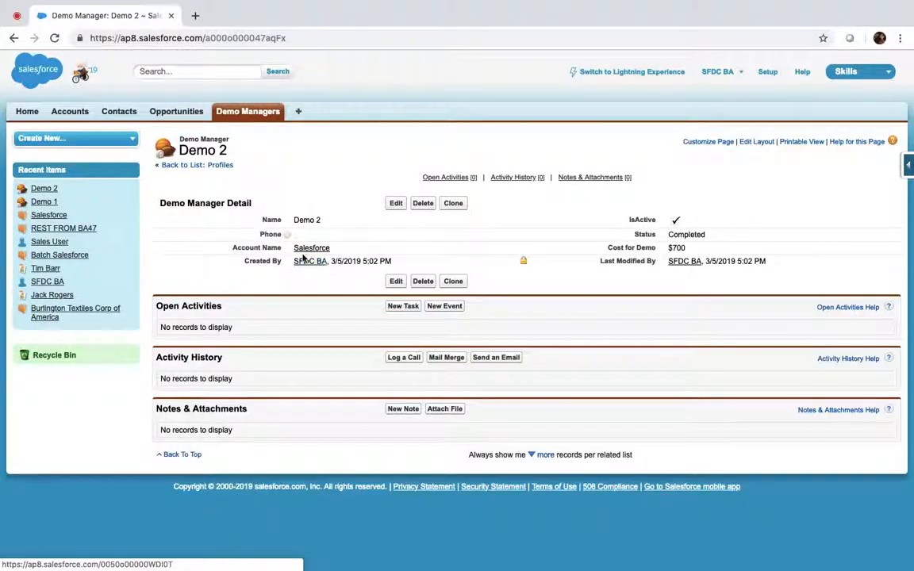
Open the Salesforce account from the recent accounts, examine its details and dismiss the NTFS for Mac notification
mouse_move(309, 253)
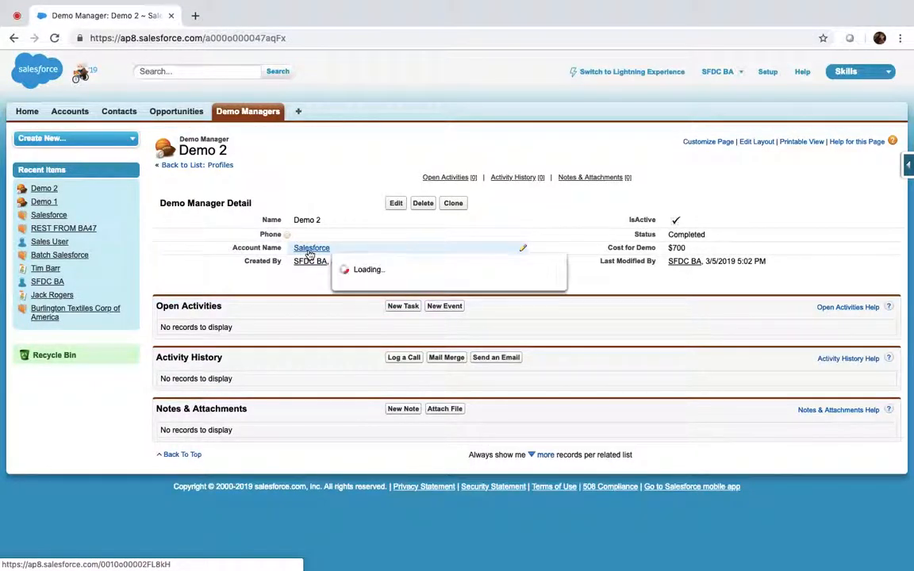
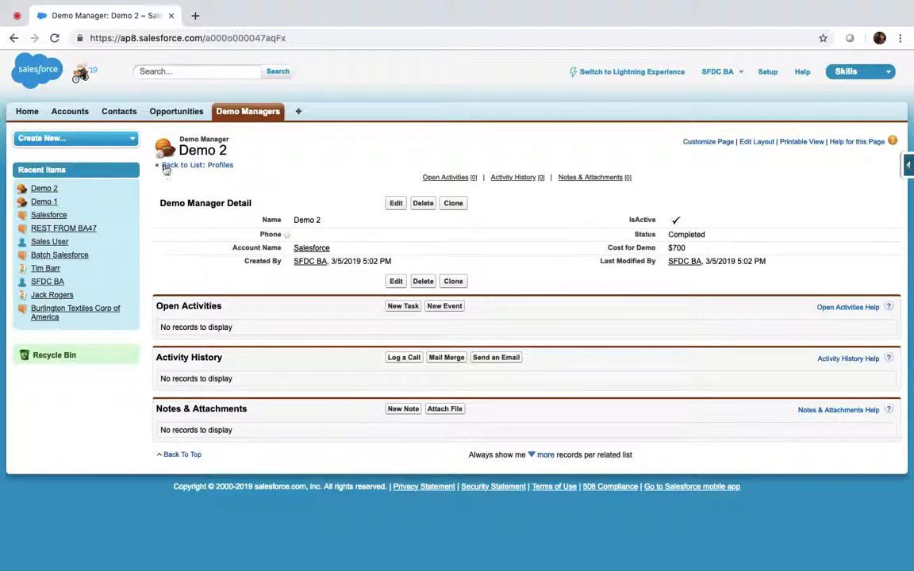
click(77, 116)
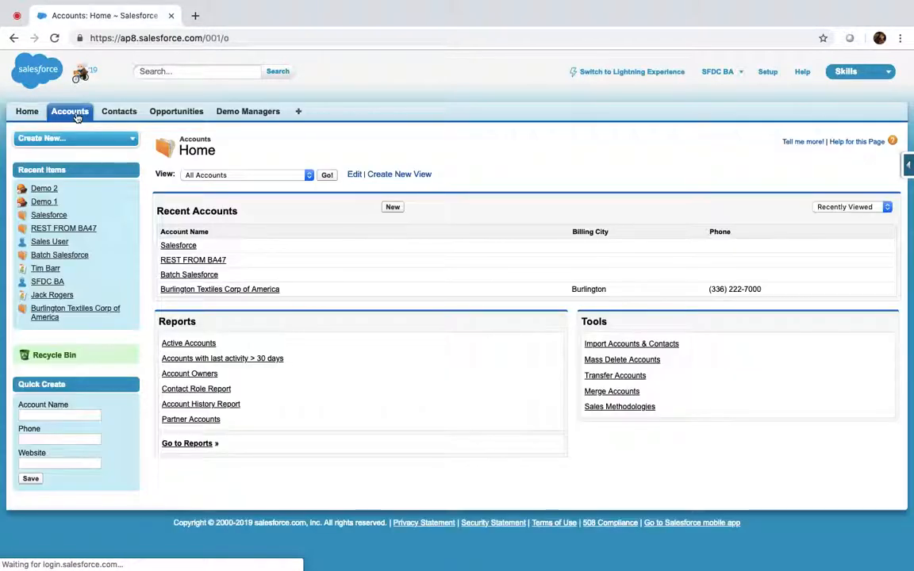
click(181, 246)
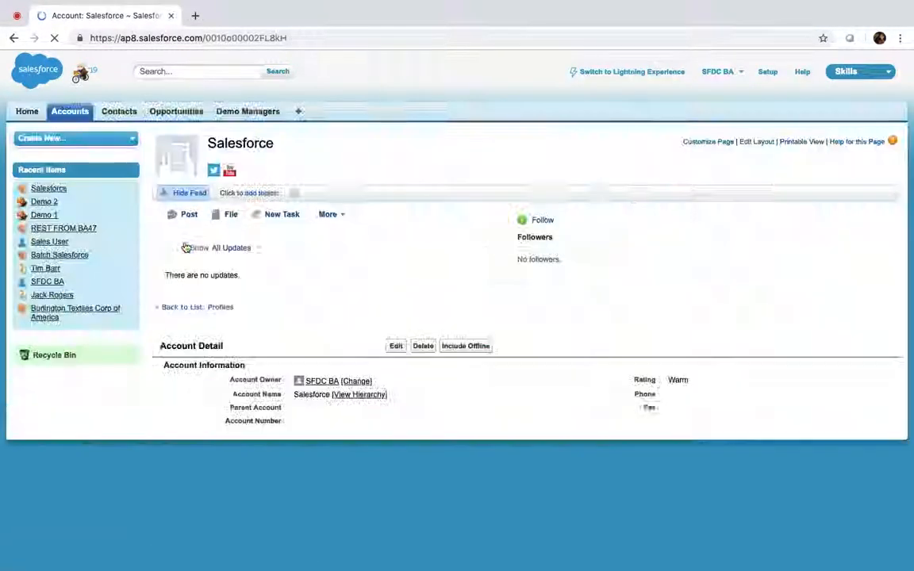
scroll(382, 417, down, 3)
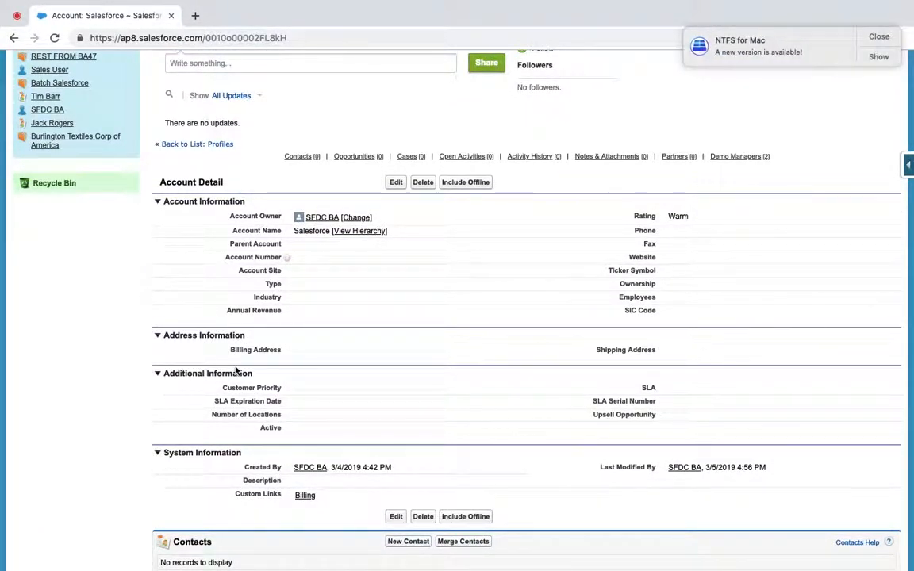
scroll(236, 371, up, 2)
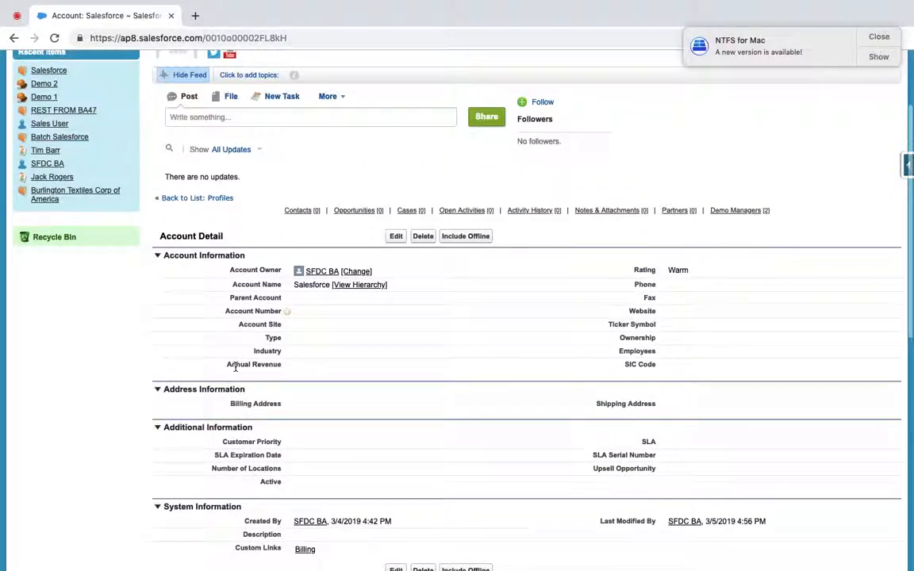
click(879, 37)
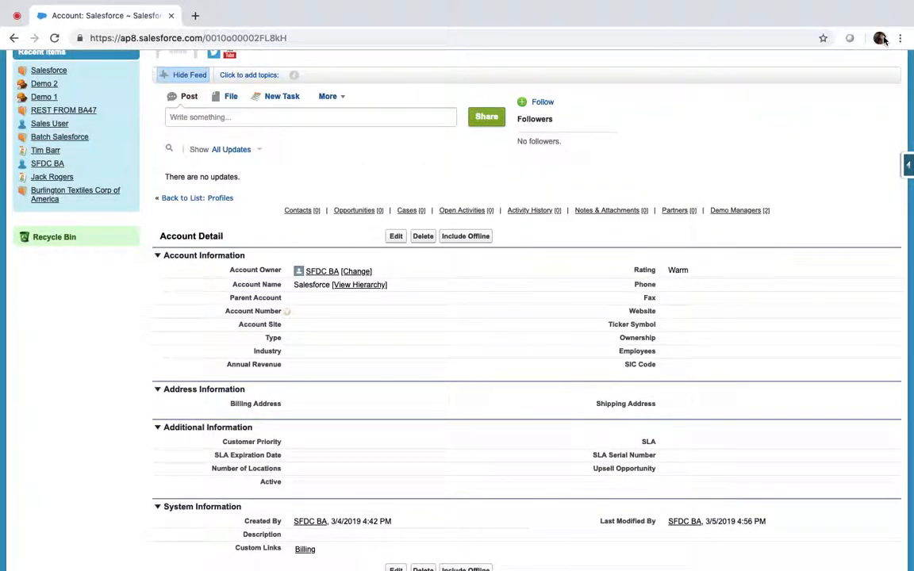
Open the Account object's fields and start a new custom field of the Roll-Up Summary type
click(908, 159)
click(788, 187)
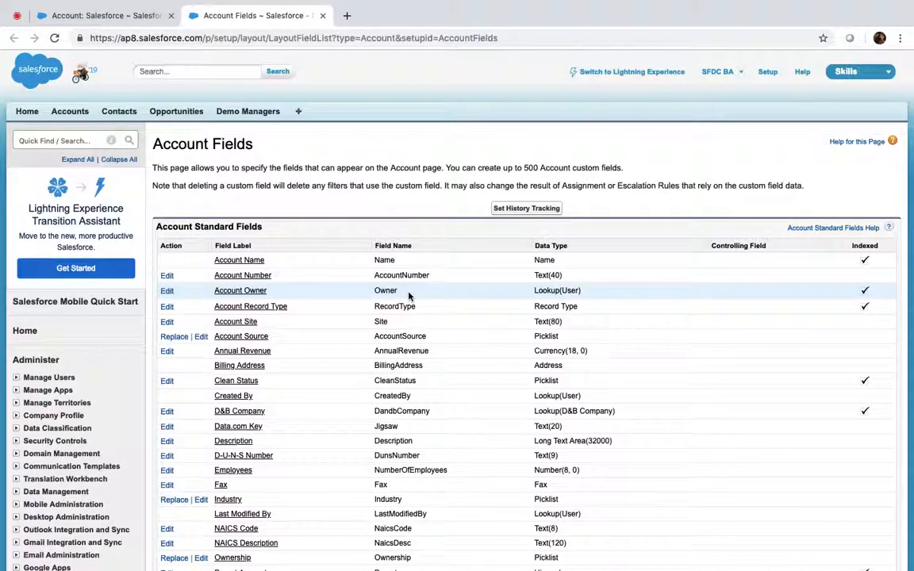
scroll(408, 296, down, 5)
scroll(409, 296, down, 2)
click(396, 335)
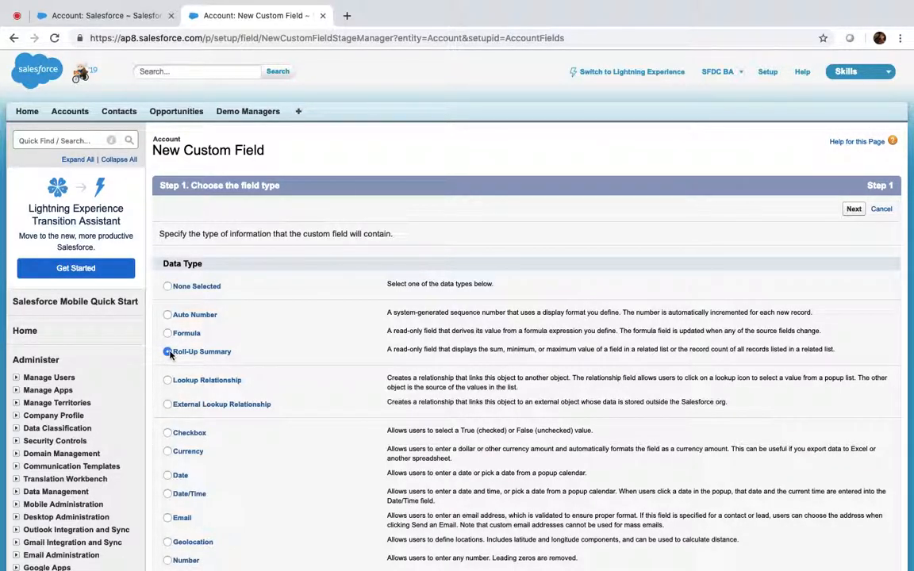
click(853, 210)
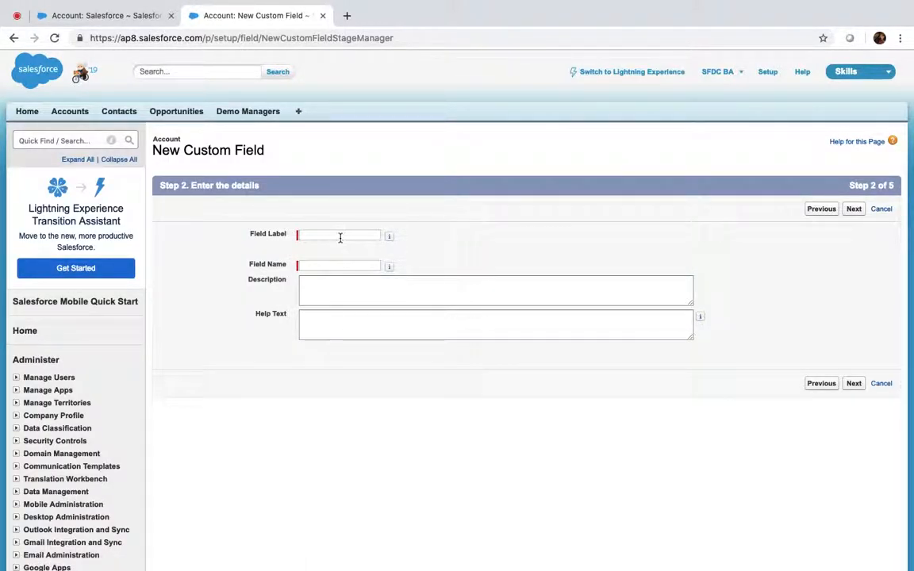
Label the roll-up summary field Demo Cost, with Demo_Cost as its field name, and proceed to the summary calculation
click(340, 237)
text(CostD)
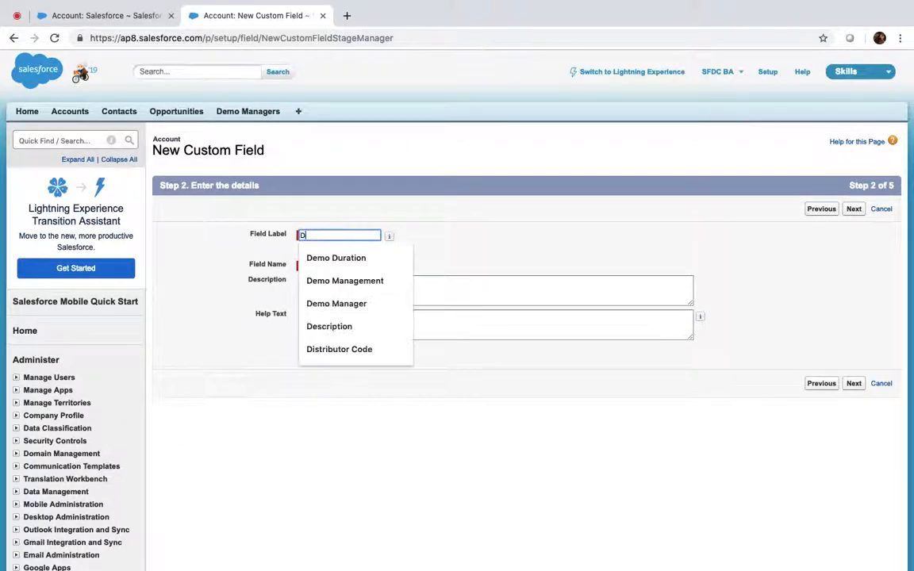
text(emo Cost)
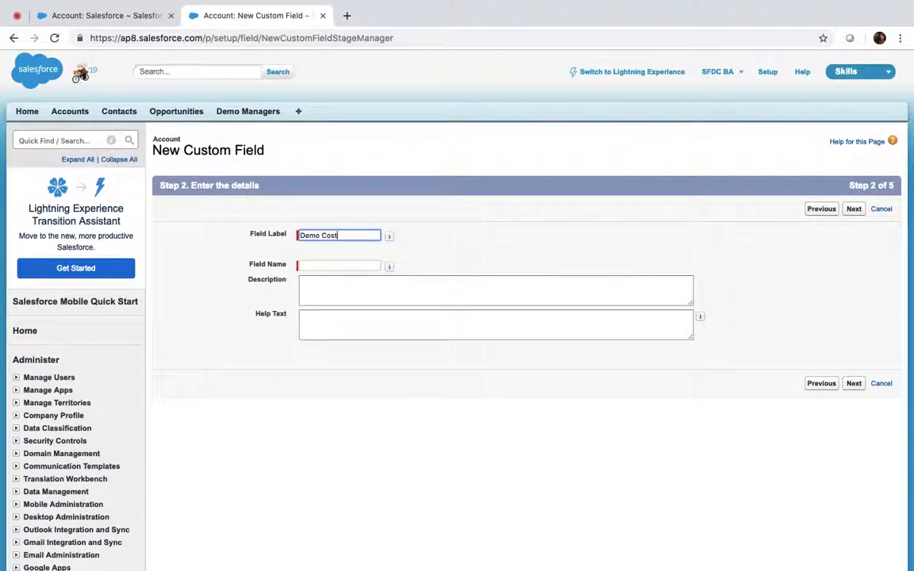
text(s)
key(BackSpace)
key(Tab)
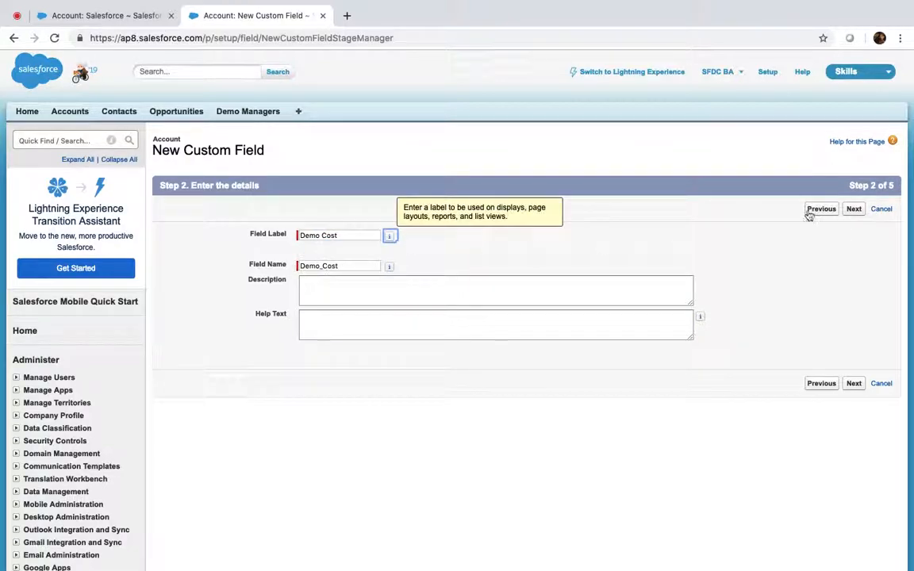
click(851, 212)
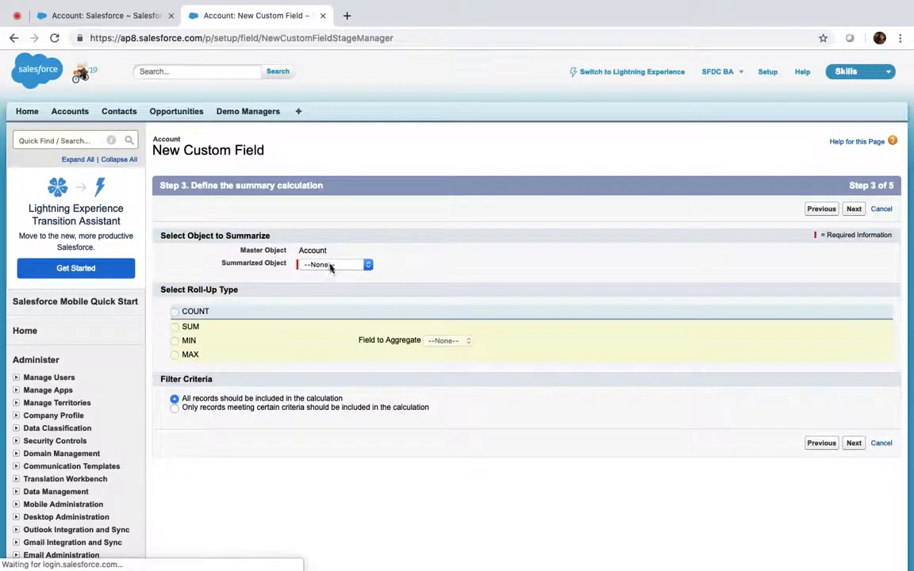
Define the roll-up as the SUM of the Cost for Demo field on the Demo Managers object
click(330, 266)
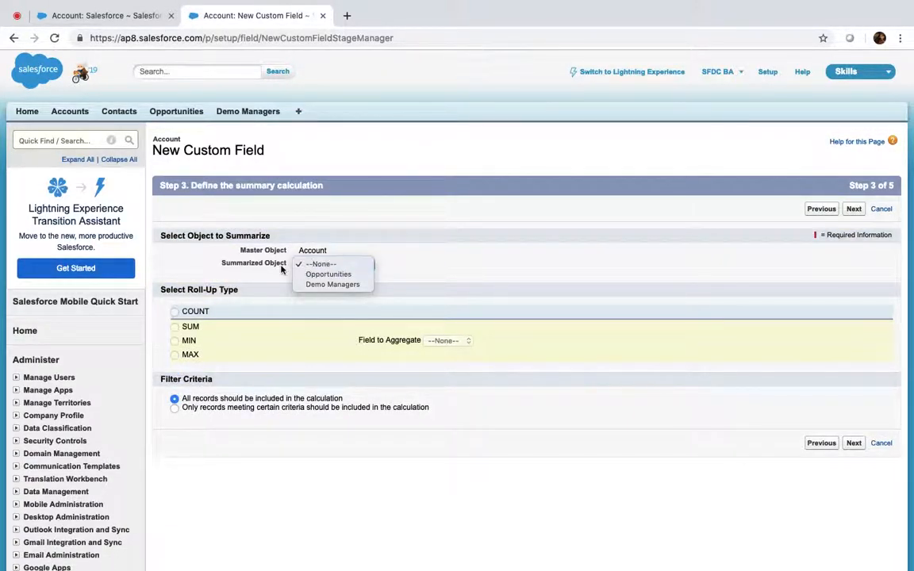
click(334, 285)
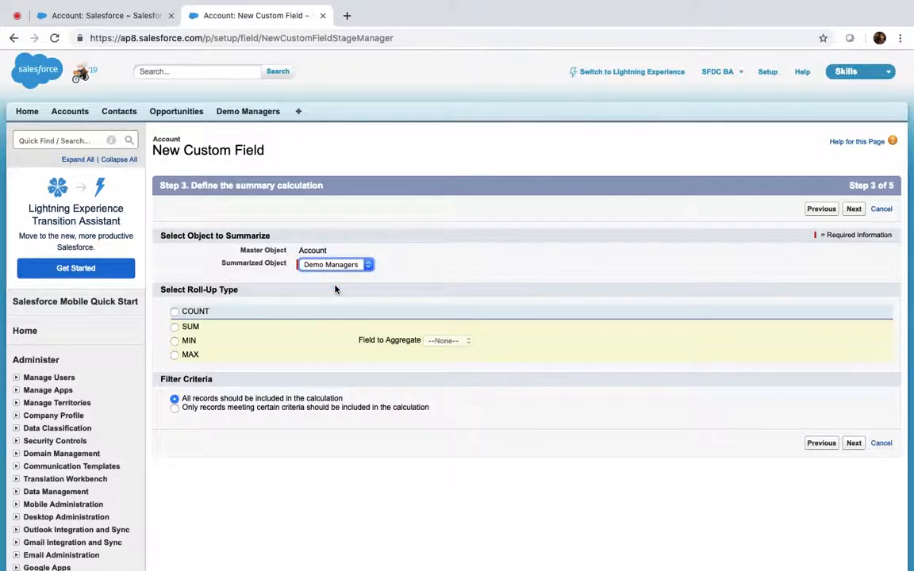
click(175, 328)
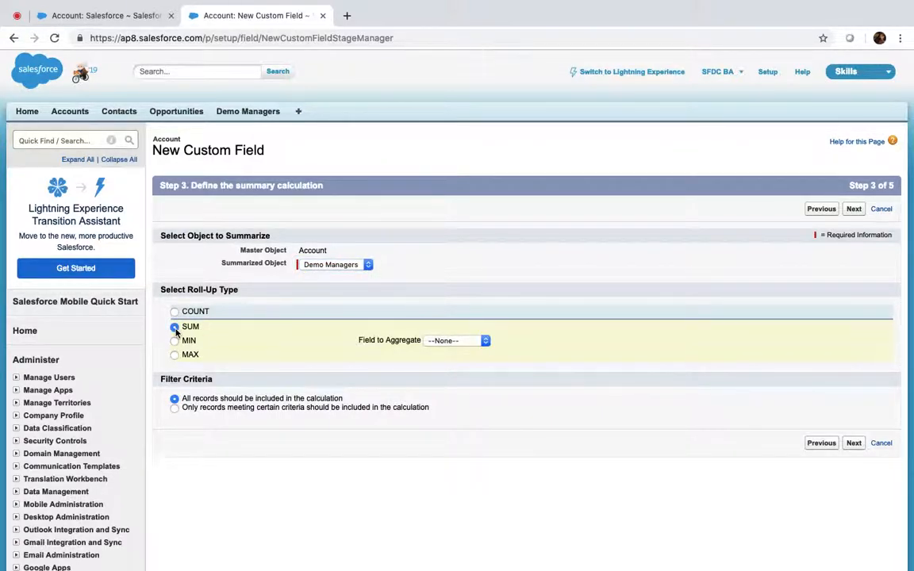
click(468, 343)
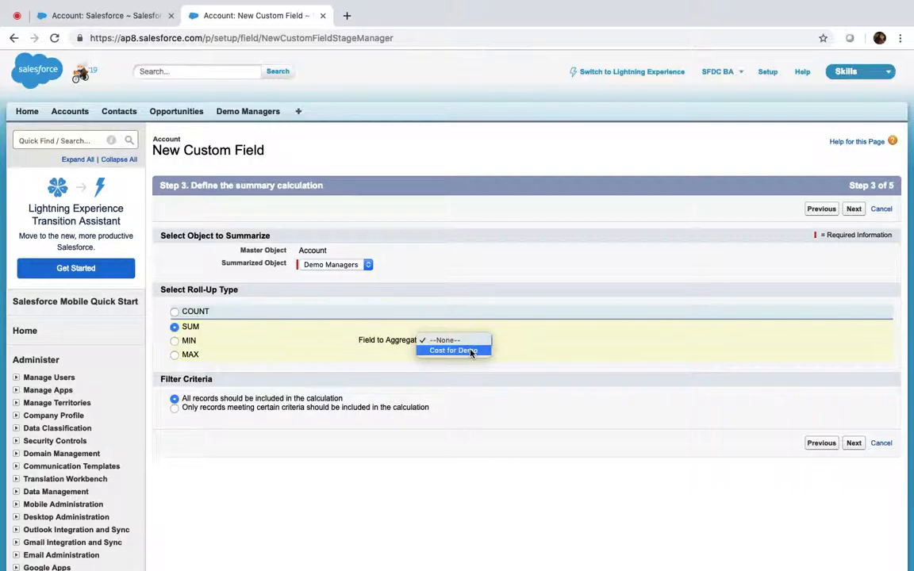
click(468, 351)
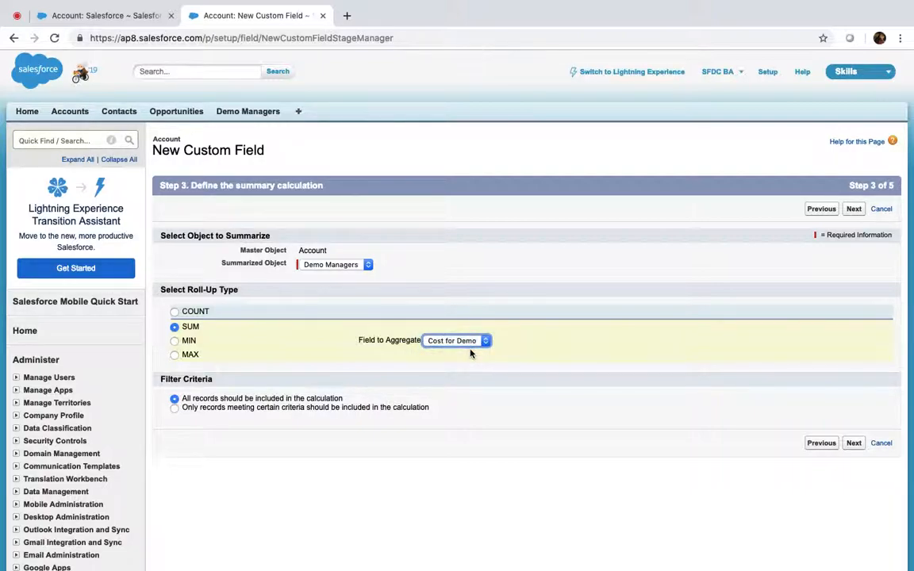
Restrict the roll-up to records meeting criteria, with the first filter set to IsActive equals True
click(175, 409)
click(242, 439)
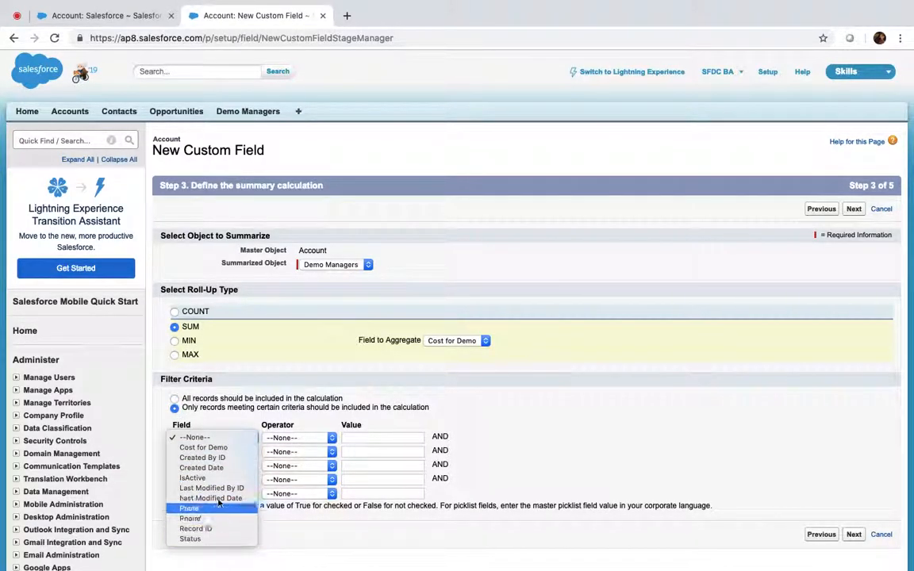
click(192, 478)
click(300, 439)
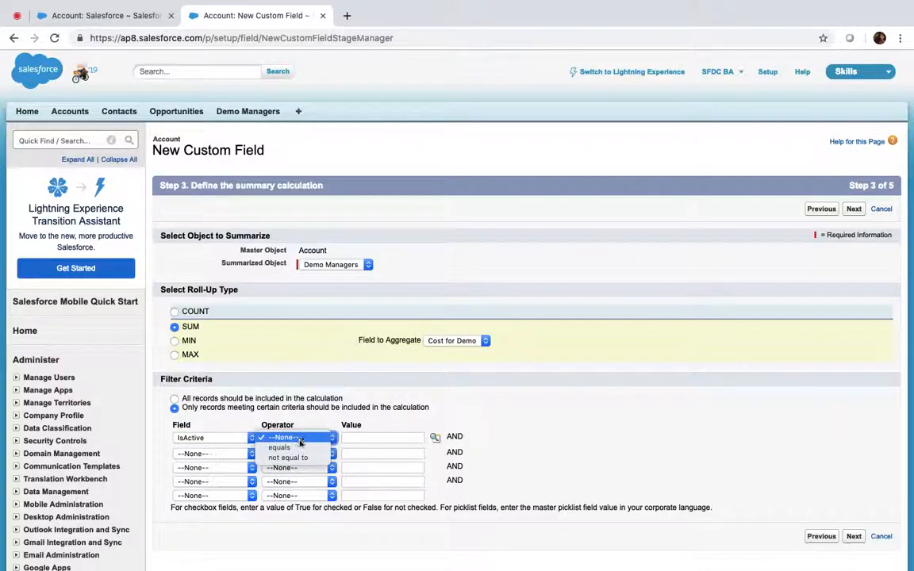
click(279, 448)
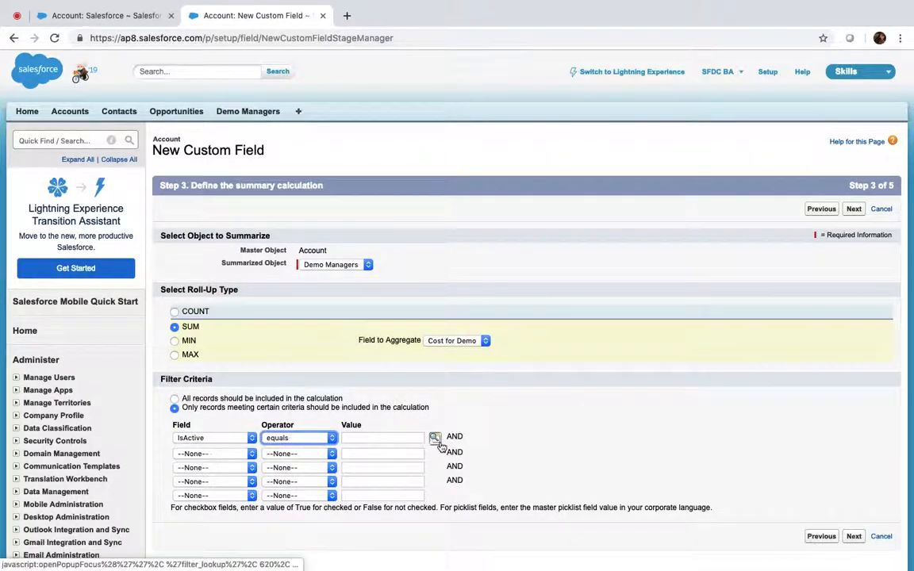
click(437, 441)
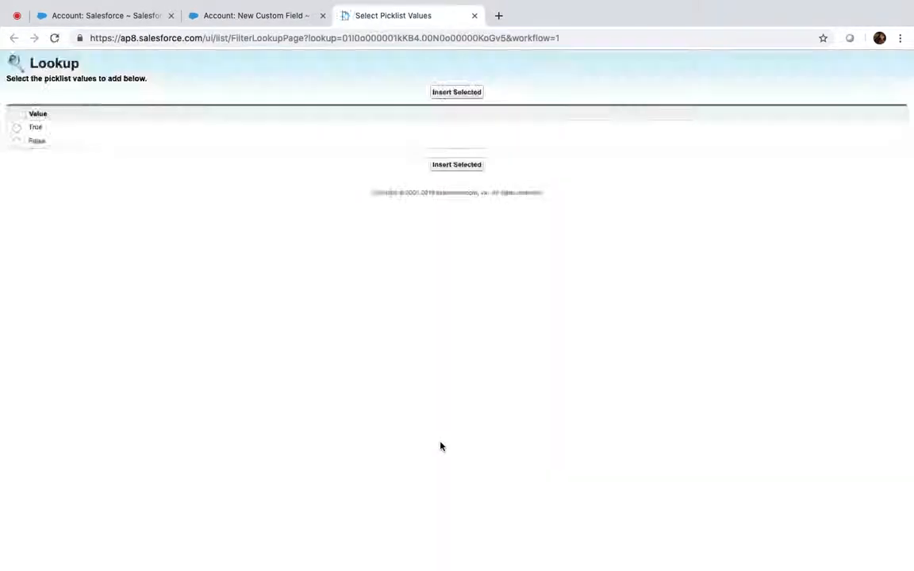
click(17, 128)
click(455, 92)
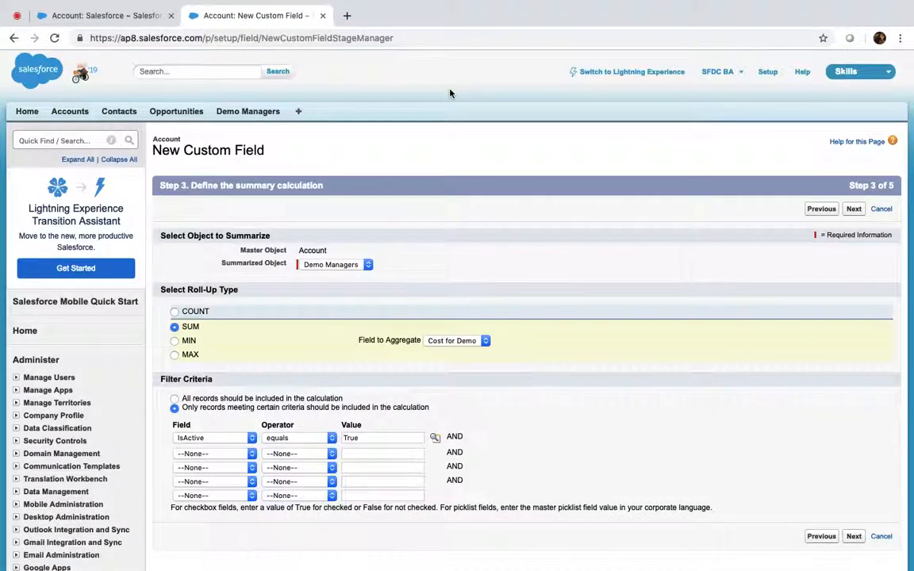
Add a second filter criterion, Status equals Completed, and proceed to field-level security
click(218, 454)
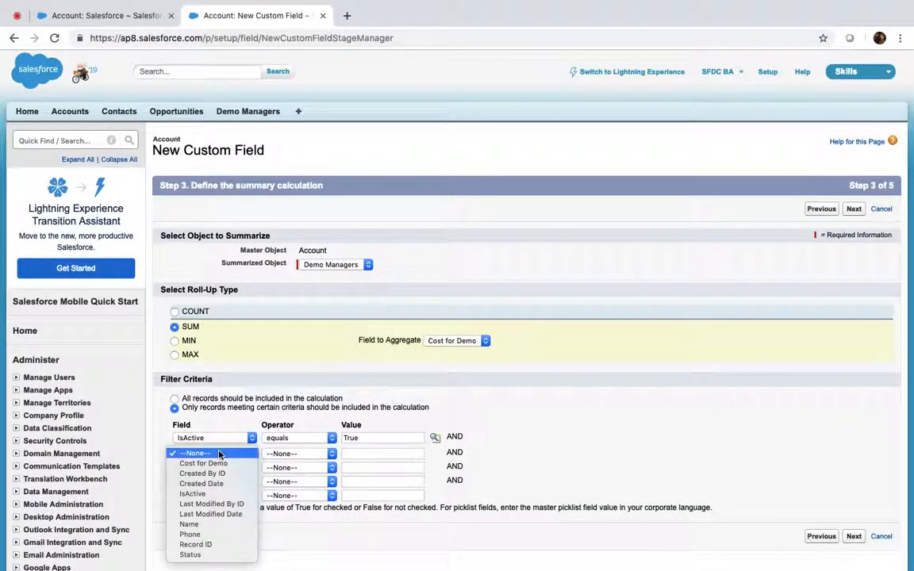
click(203, 555)
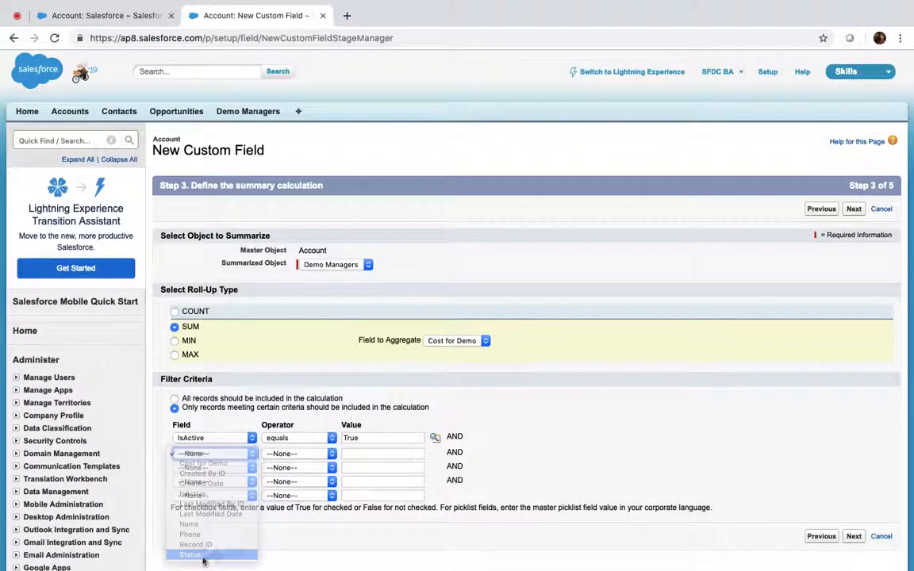
click(297, 454)
click(288, 471)
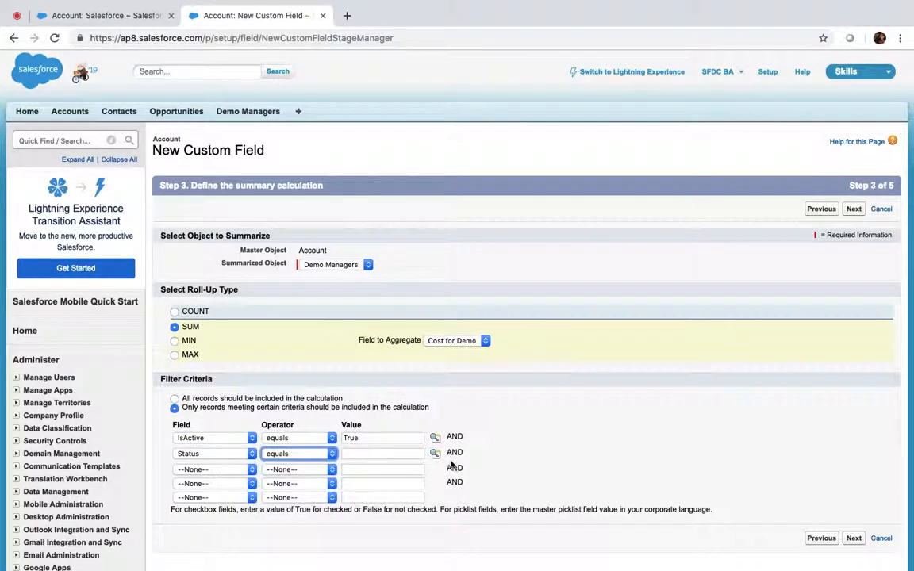
click(434, 453)
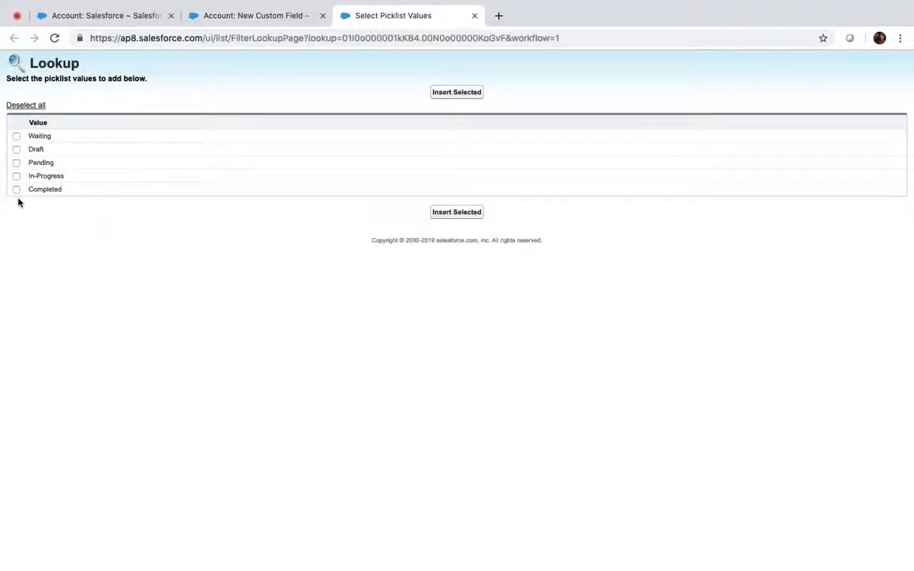
click(441, 94)
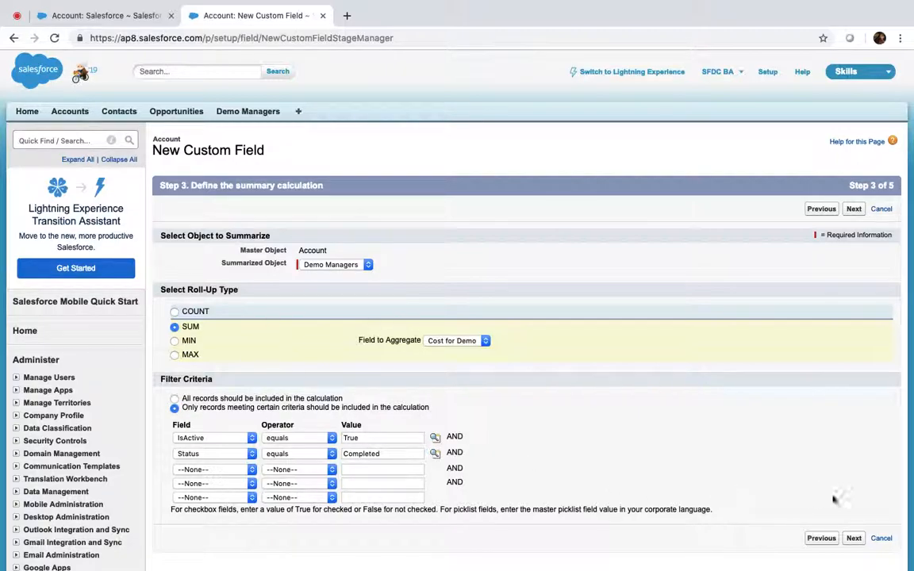
click(854, 538)
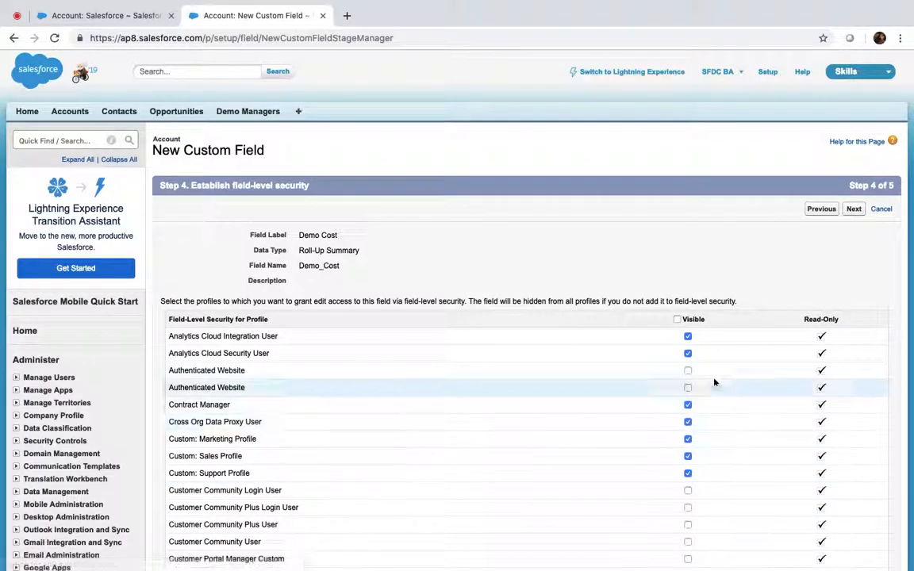
Make the Demo Cost field visible to all profiles and save it with the default page layout settings
click(676, 319)
click(855, 209)
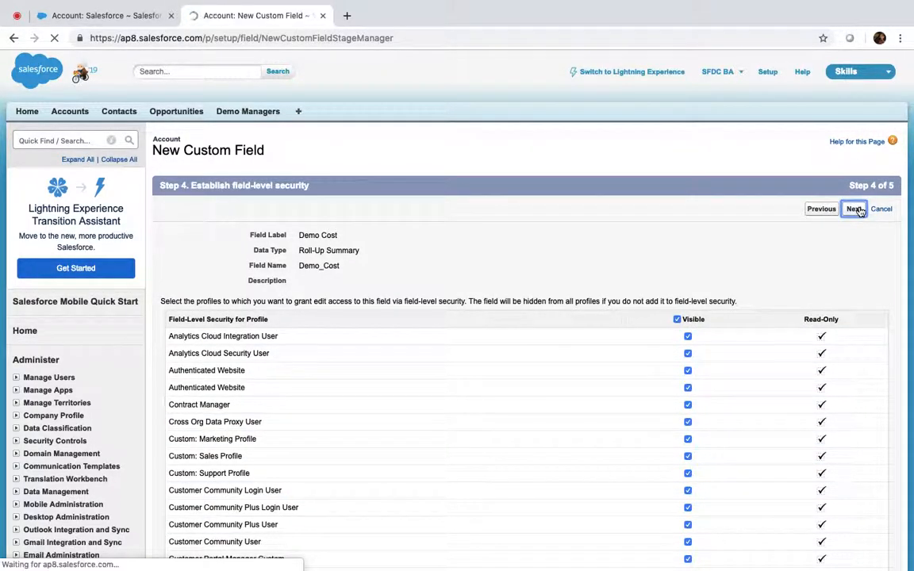
click(852, 209)
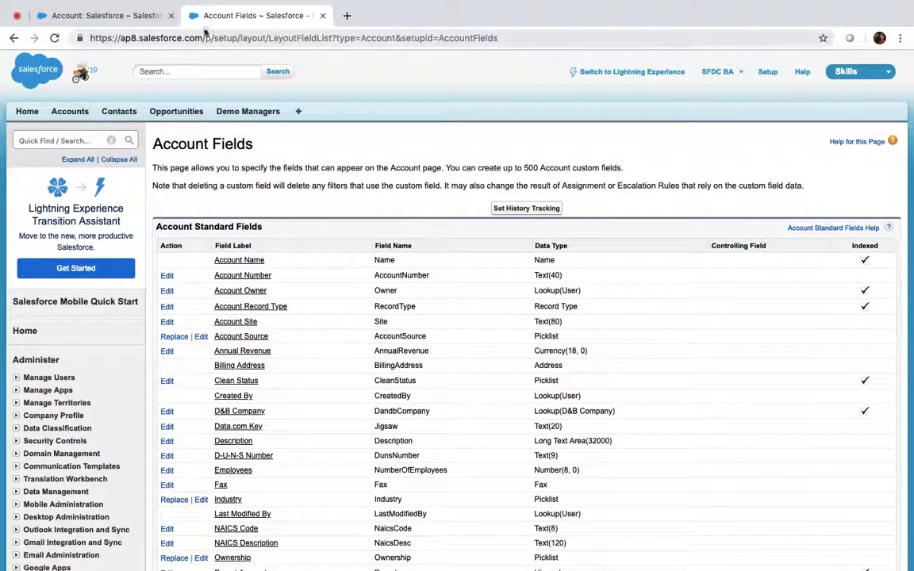
Reload the Salesforce account record, check its Demo Cost value and return to the Account fields page
click(104, 16)
click(56, 40)
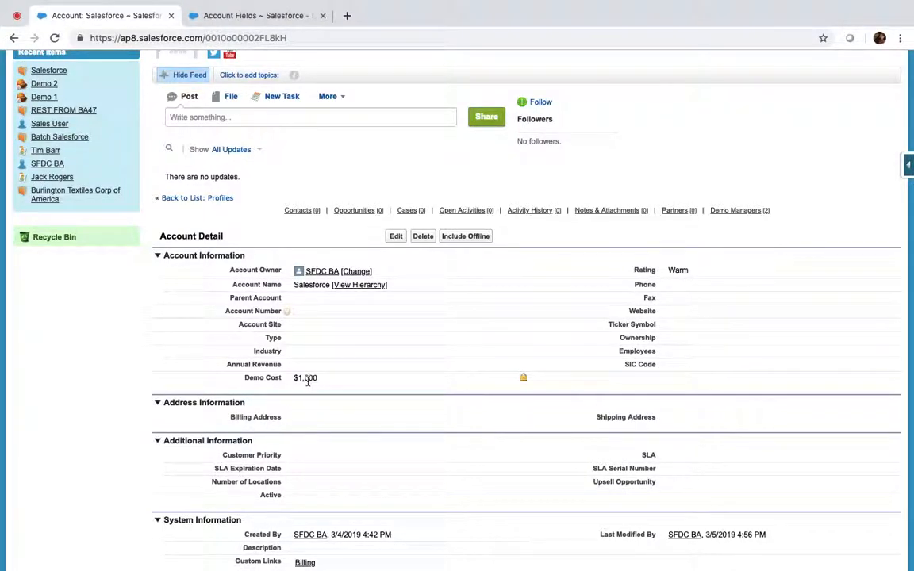
click(238, 19)
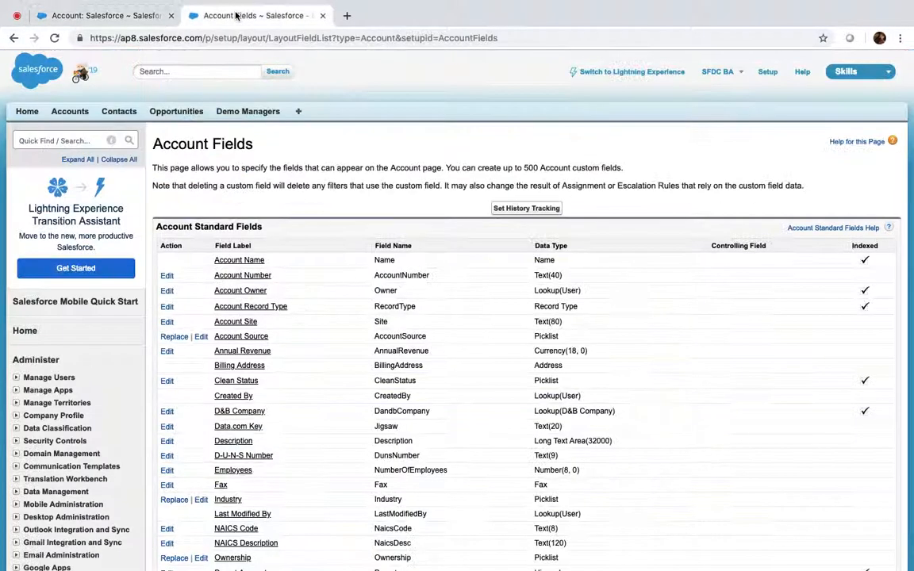
Review IsActive, Status and Cost for Demo on the Demo 1 and Demo 2 records, and compare them with the account's Demo Cost
super+click(247, 113)
click(402, 17)
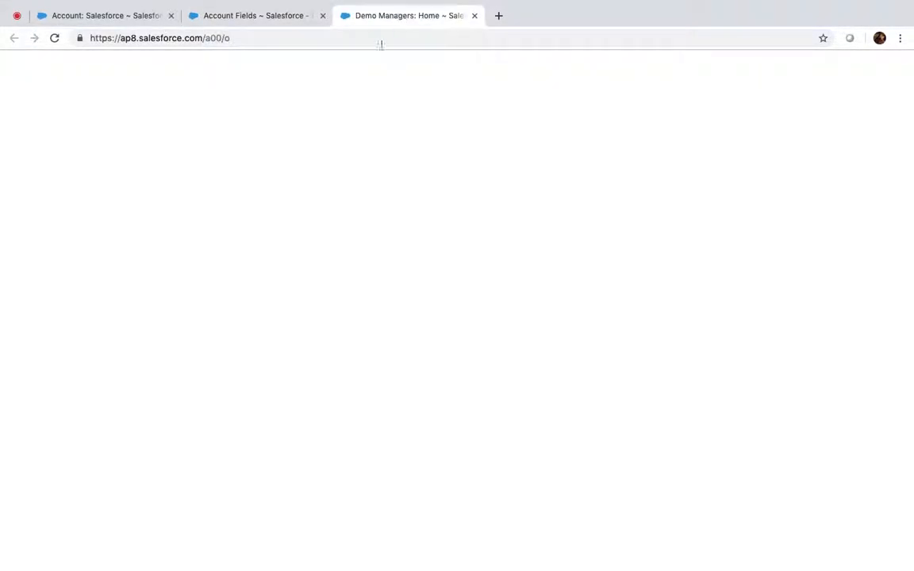
super+click(176, 261)
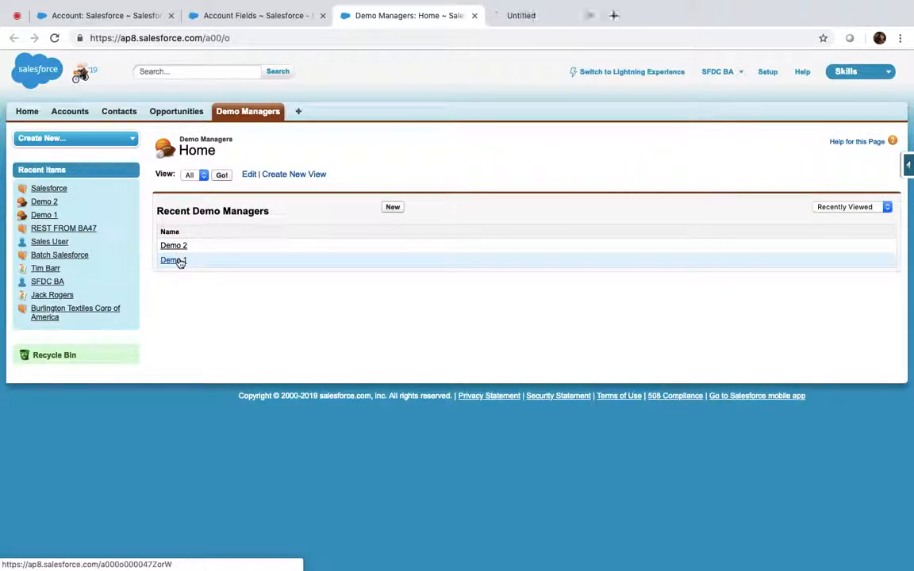
super+click(173, 246)
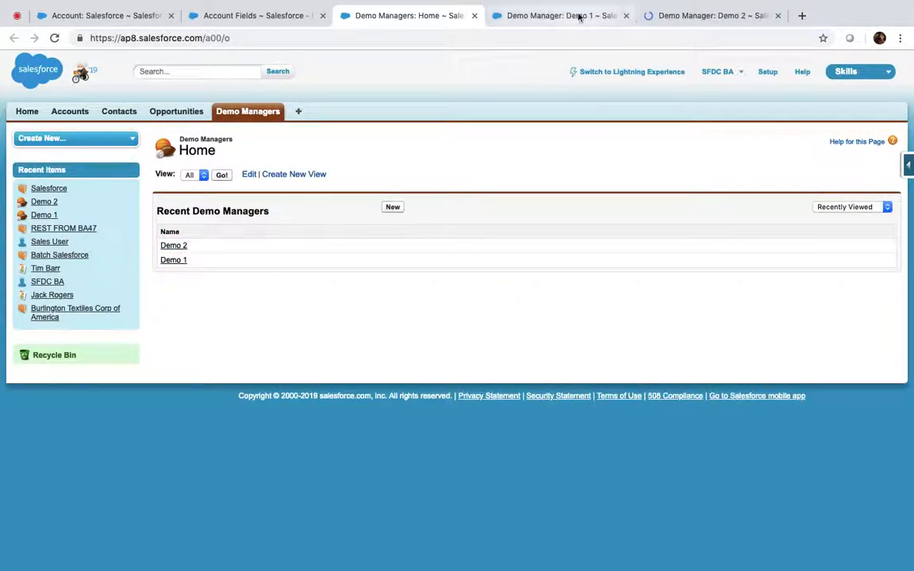
click(579, 16)
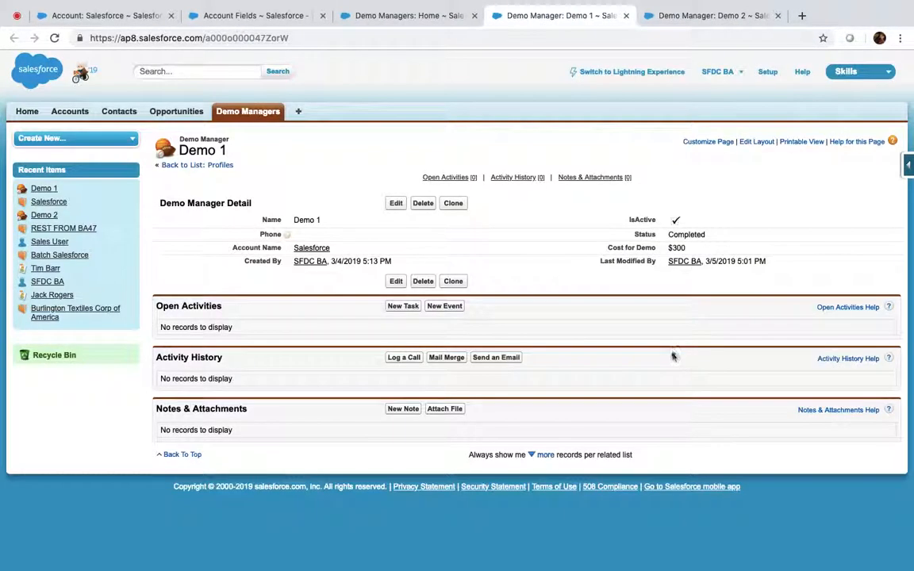
click(690, 19)
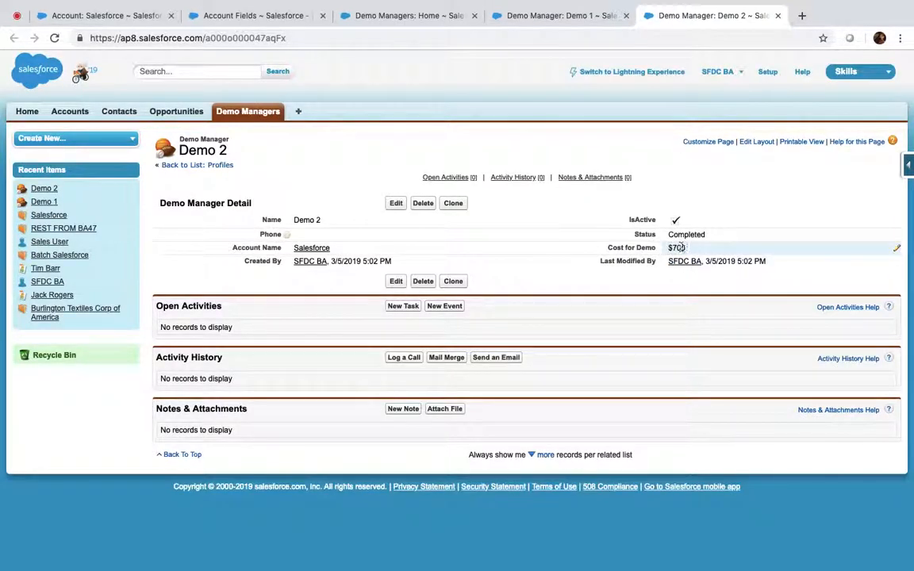
click(626, 16)
click(652, 15)
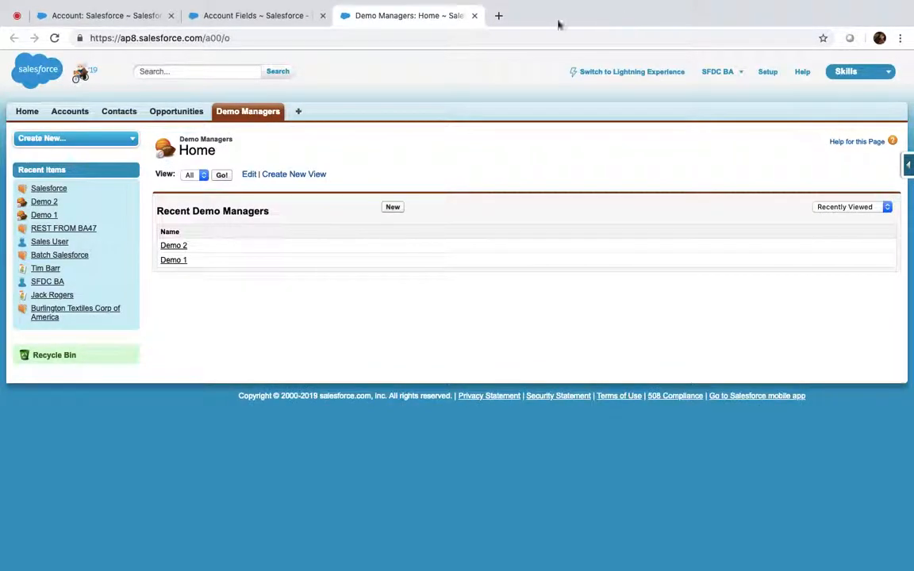
click(119, 15)
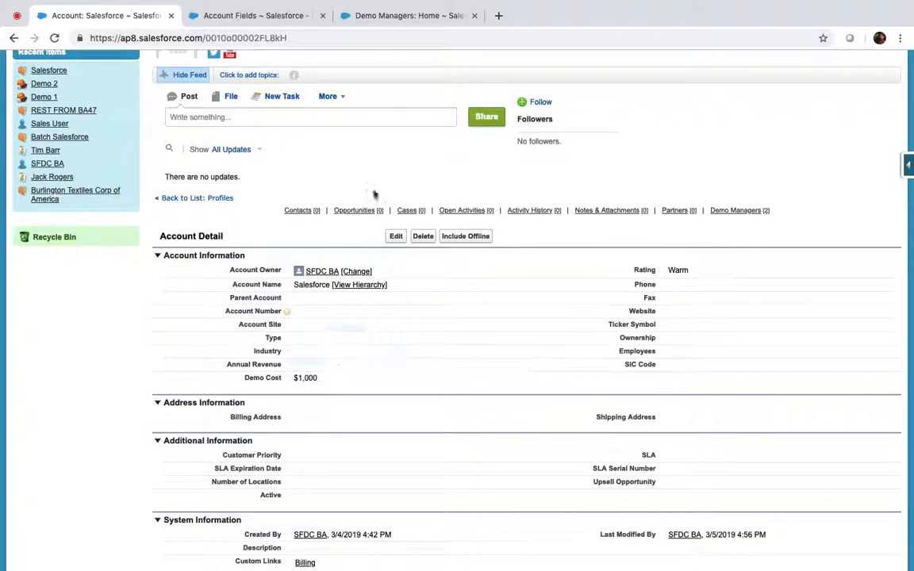
Clone the Demo 2 record as Demo 3 with IsActive unchecked, and save it
click(382, 21)
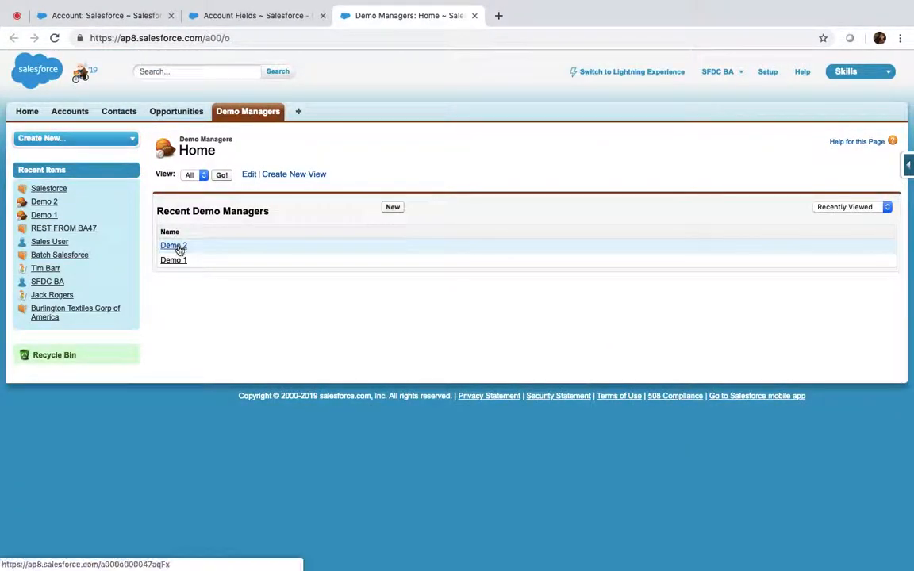
click(176, 246)
click(460, 205)
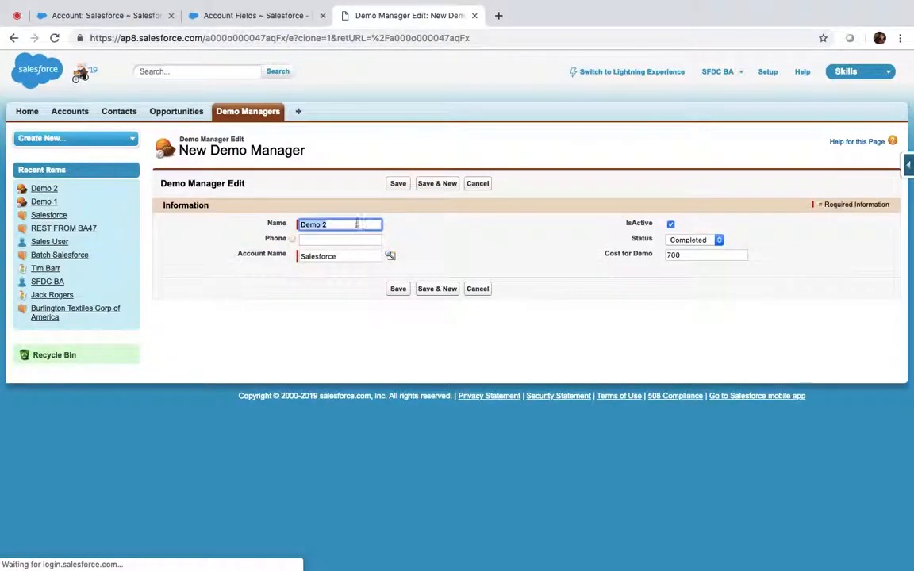
click(354, 225)
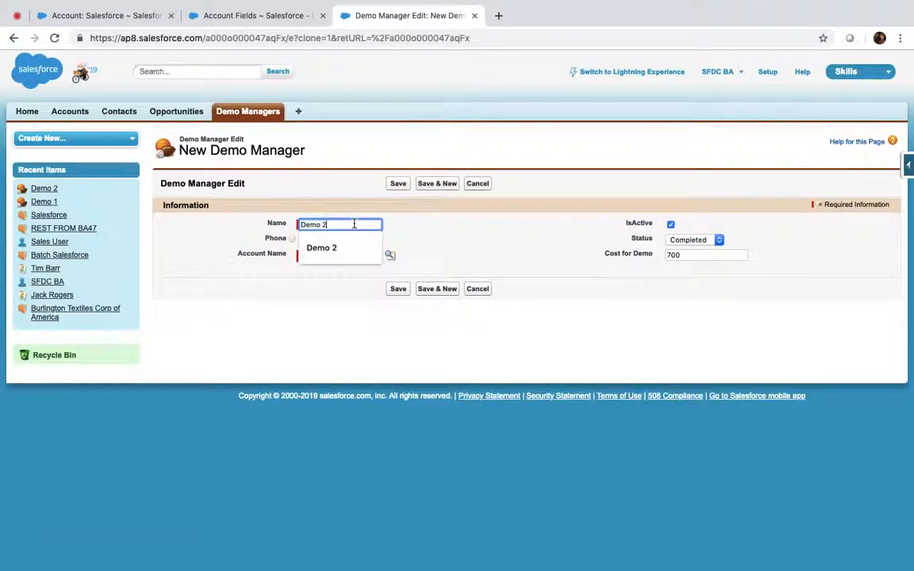
key(BackSpace)
text(3)
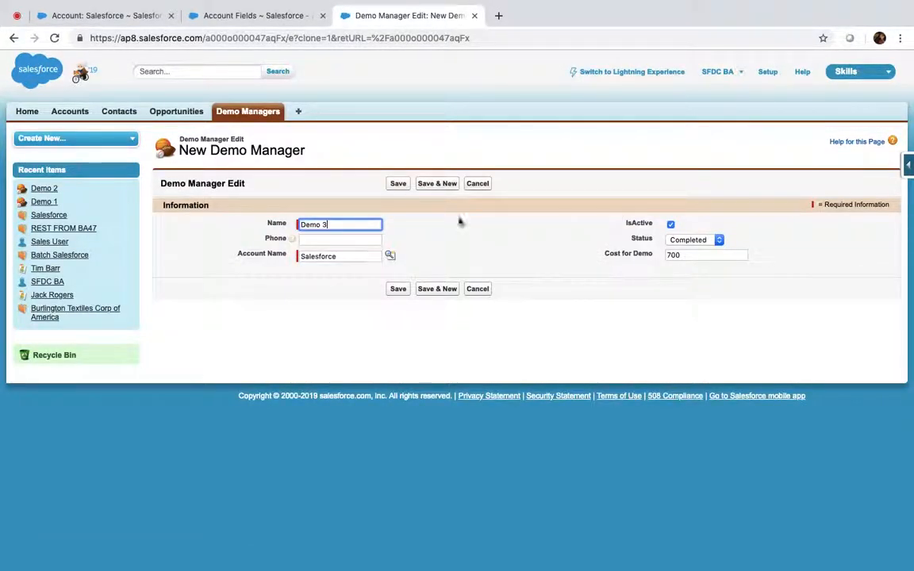
click(670, 226)
click(401, 184)
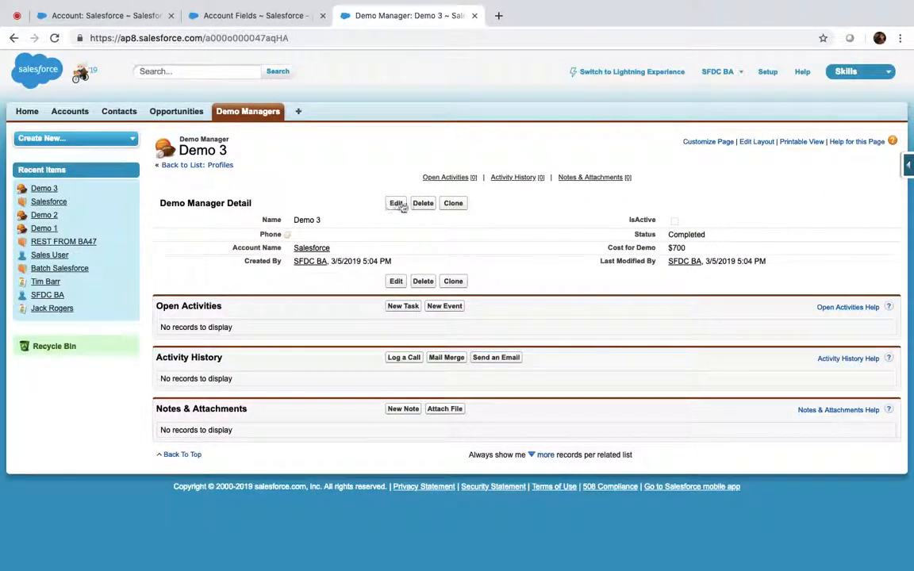
Clone the Demo 3 record as Demo 4 and save it
click(453, 203)
click(337, 225)
key(BackSpace)
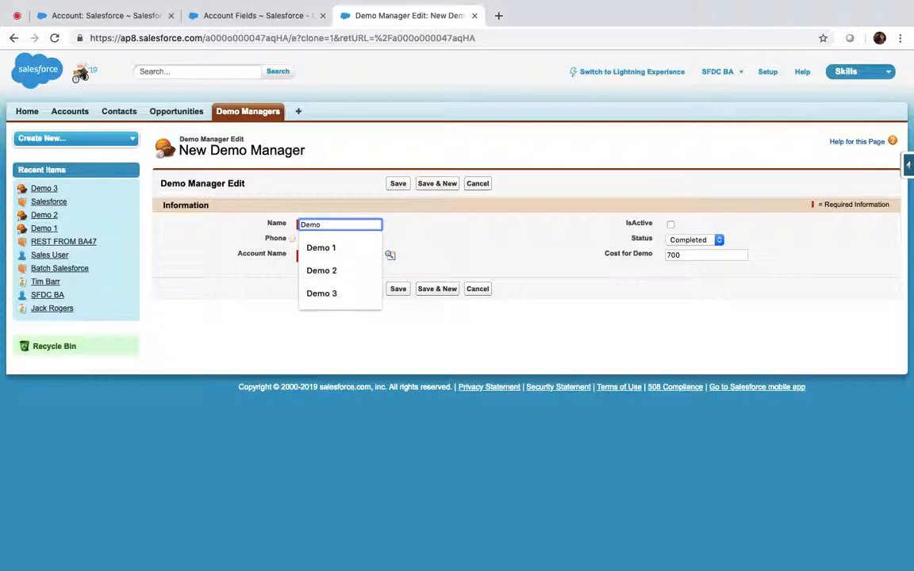
text(4)
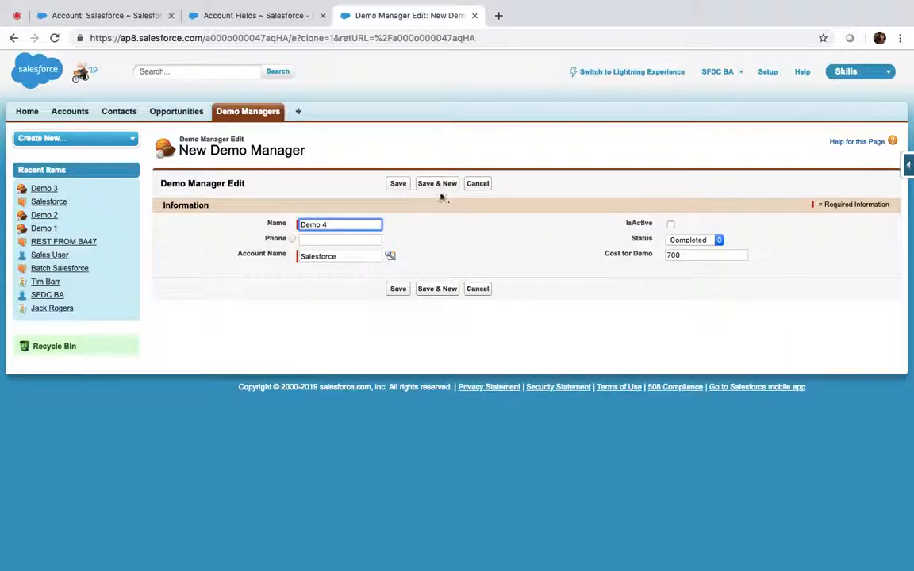
click(398, 184)
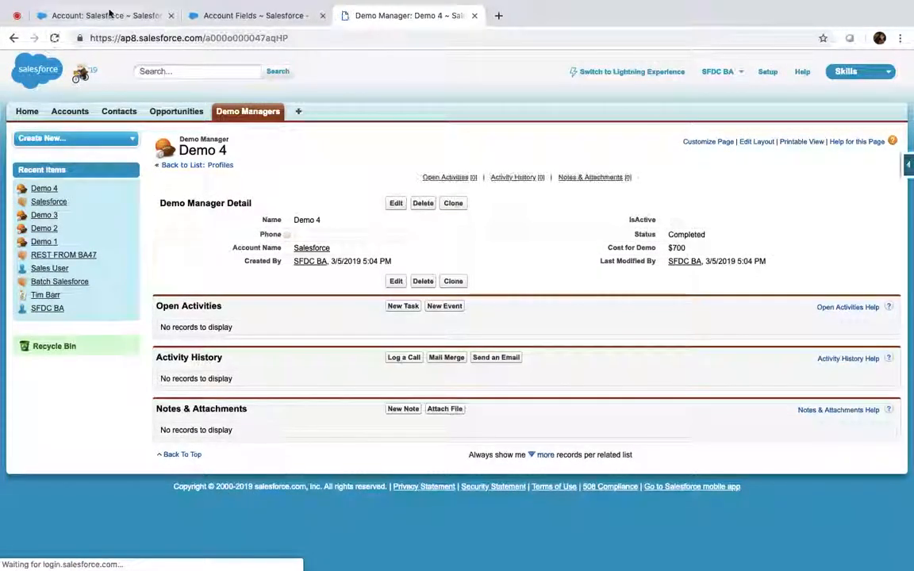
Examine the Salesforce account's Demo Cost and related lists on its detail page
click(92, 14)
scroll(269, 337, down, 3)
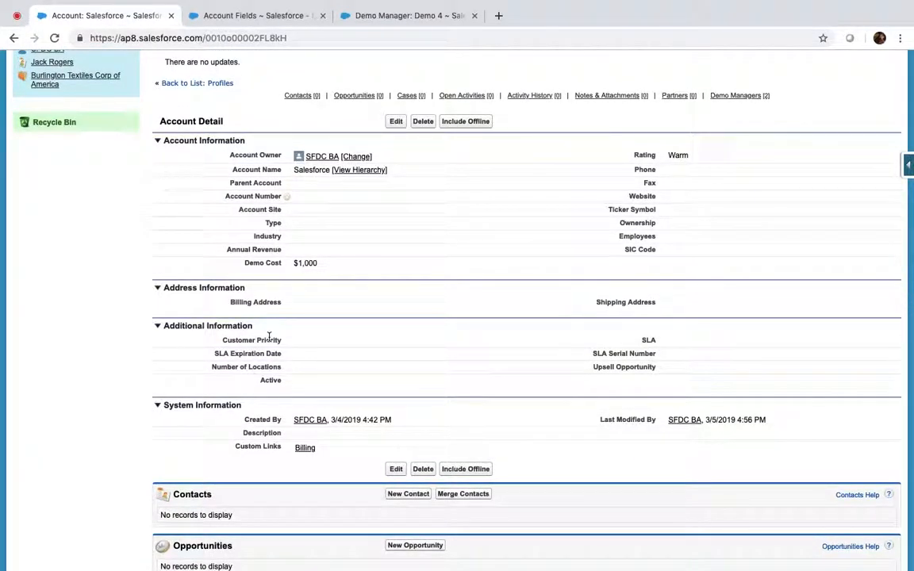
scroll(270, 337, down, 3)
scroll(268, 341, up, 5)
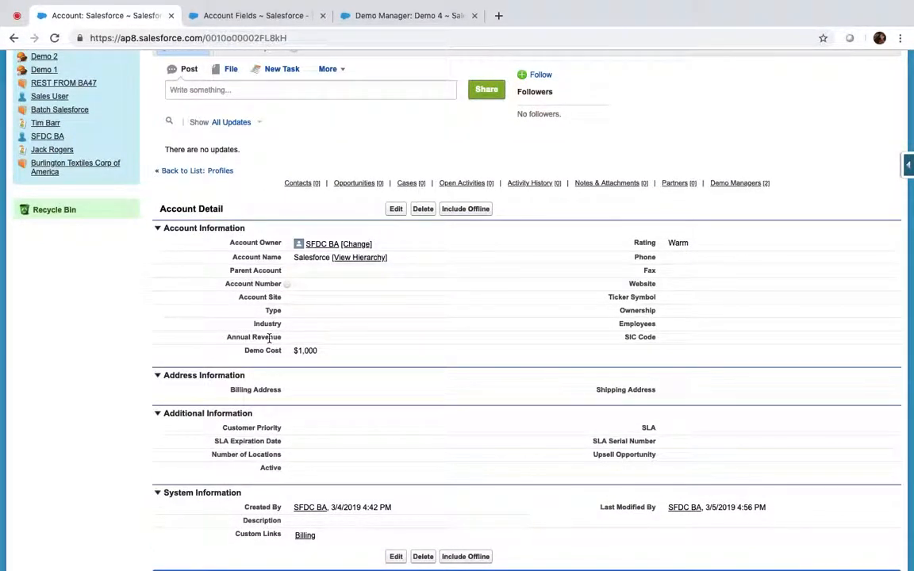
Start another custom field on the Account object and choose Roll-Up Summary as its data type
click(237, 15)
scroll(305, 226, down, 8)
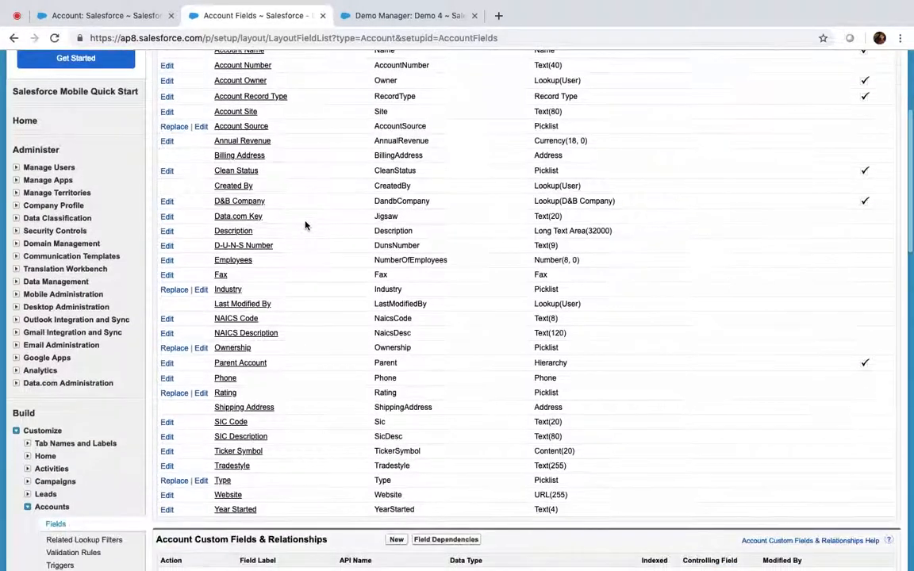
click(396, 435)
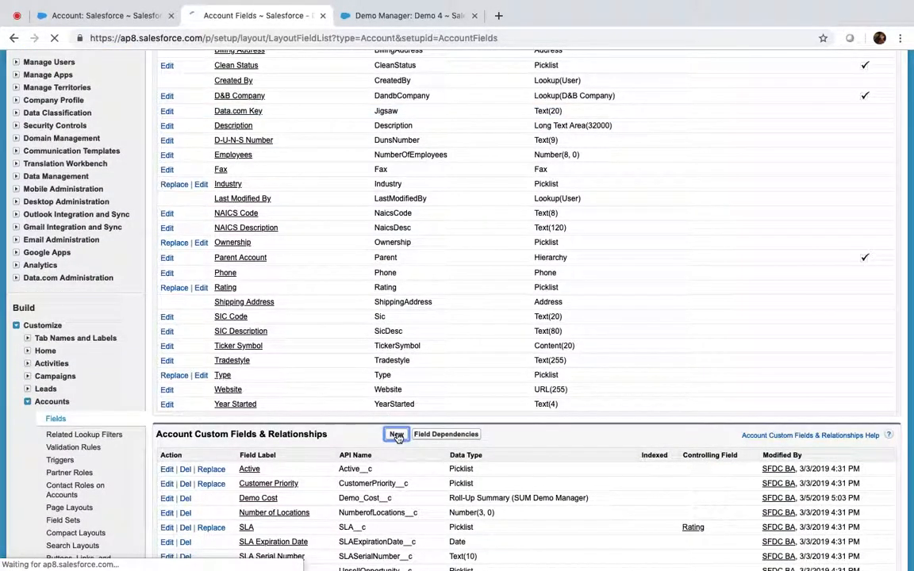
click(167, 351)
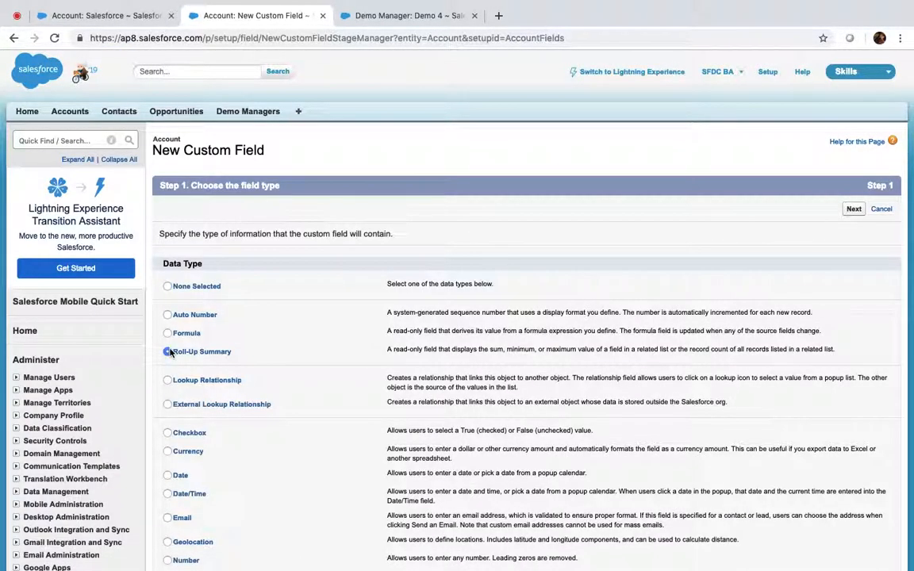
Label the new Account roll-up summary field Active Demos and continue to its summary calculation
click(854, 210)
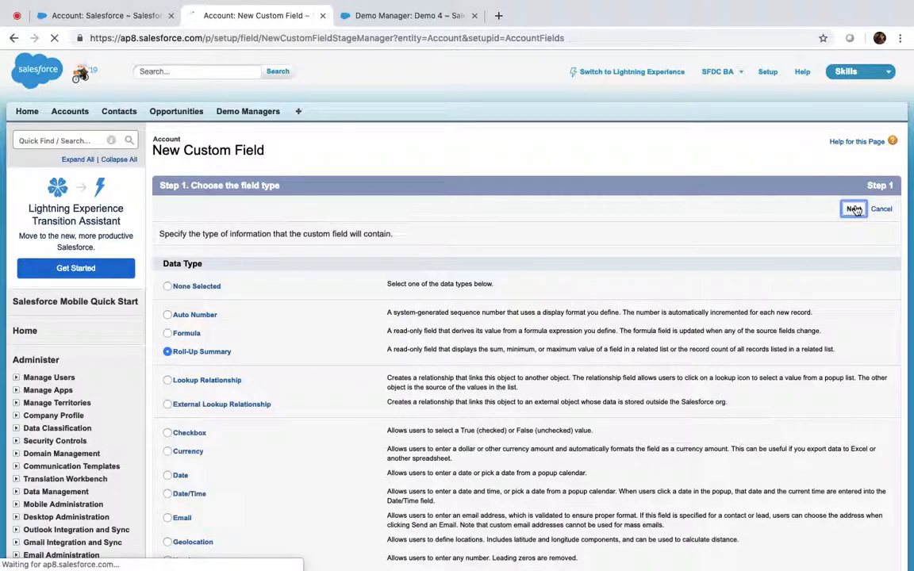
click(337, 235)
text(Active Demos)
click(388, 235)
click(856, 385)
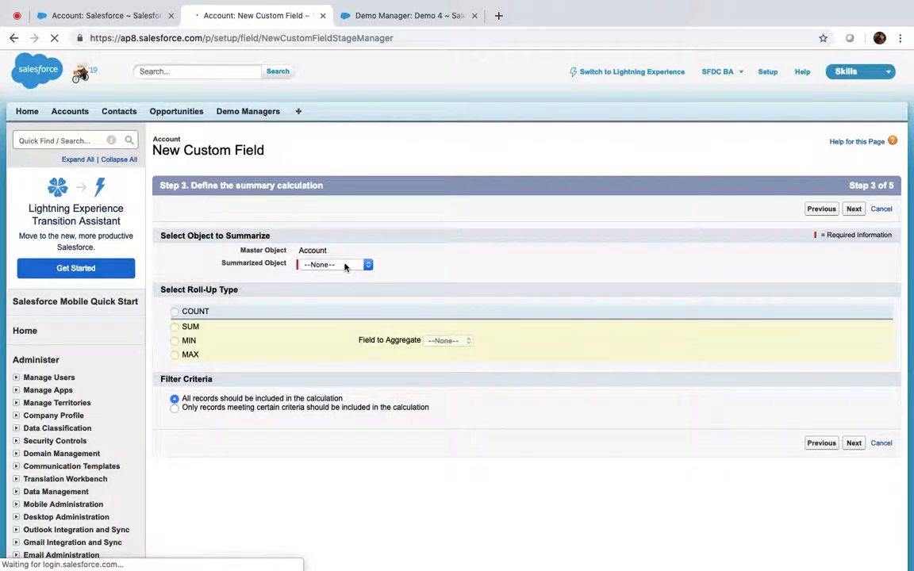
Set the Active Demos field to summarize Demo Managers with the COUNT roll-up type
click(345, 266)
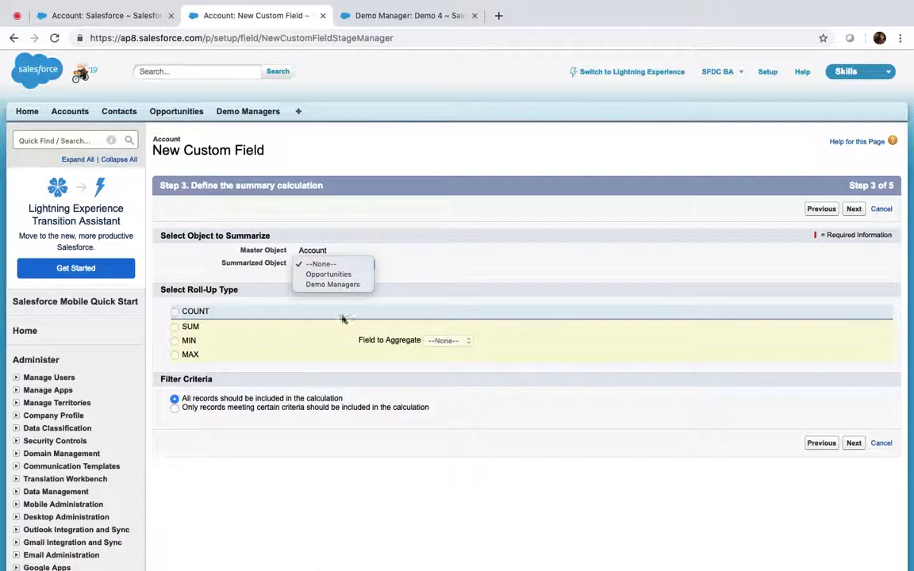
click(333, 284)
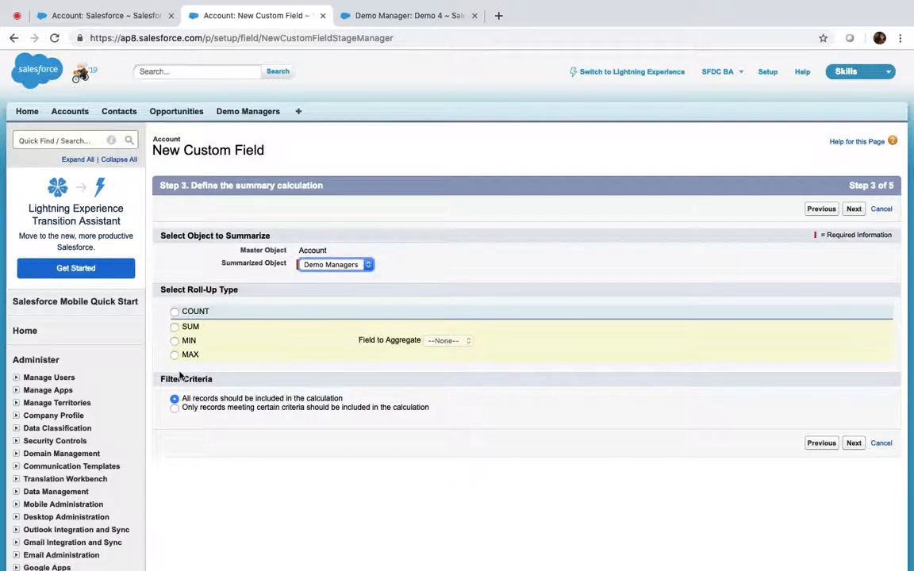
click(174, 313)
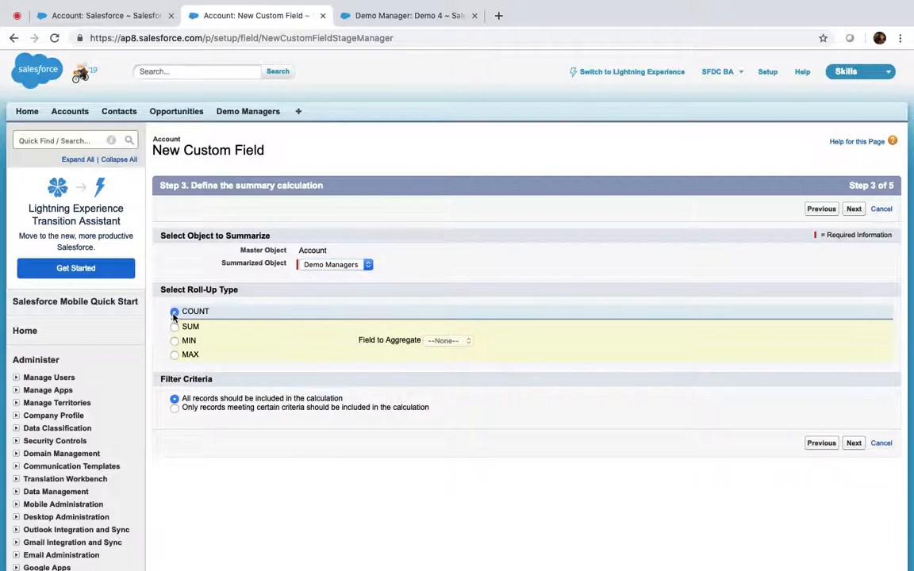
Restrict the Active Demos count to records where IsActive equals True
click(176, 408)
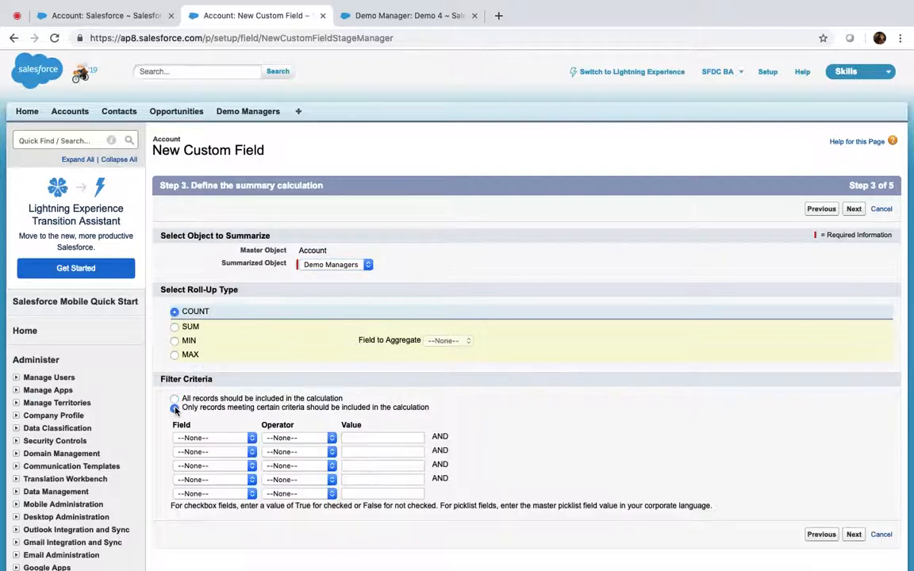
click(208, 438)
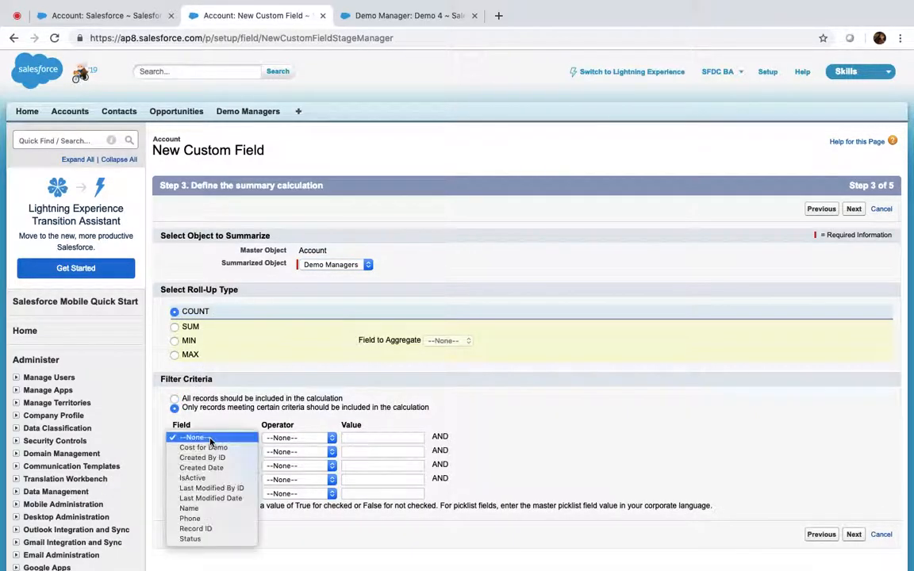
click(200, 479)
click(296, 438)
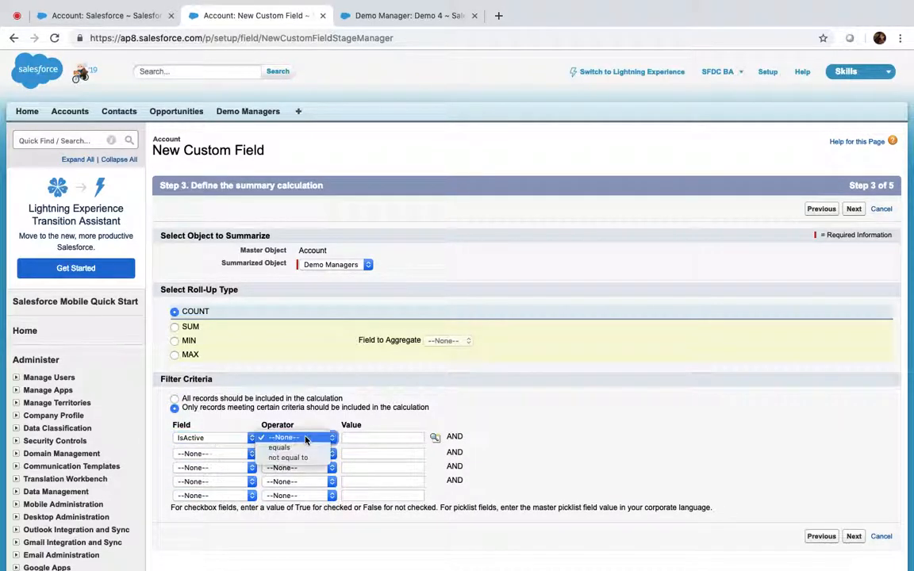
click(290, 451)
click(434, 439)
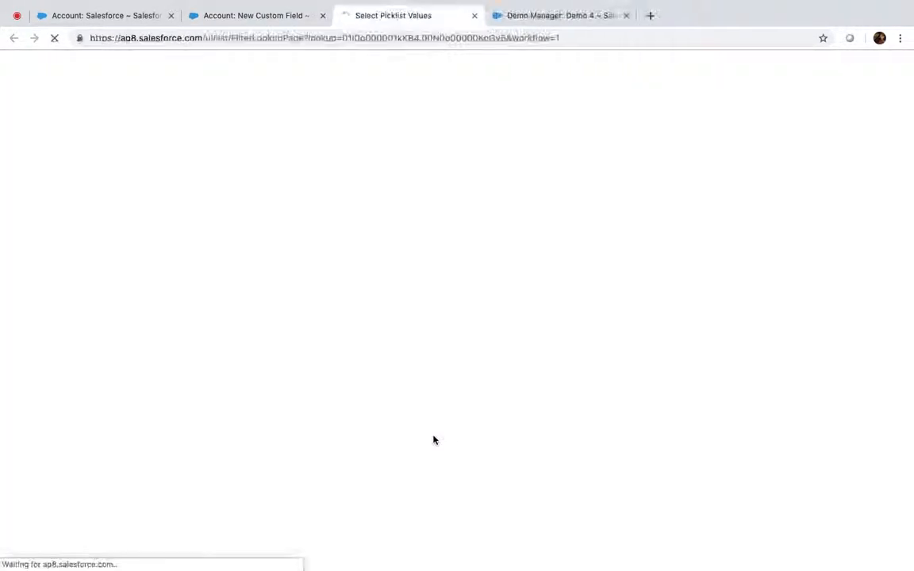
click(17, 128)
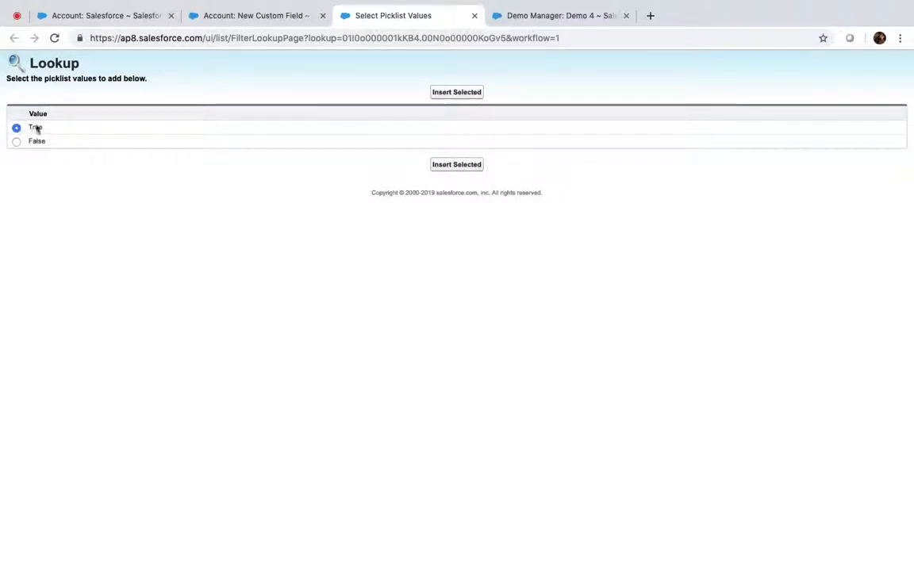
click(474, 95)
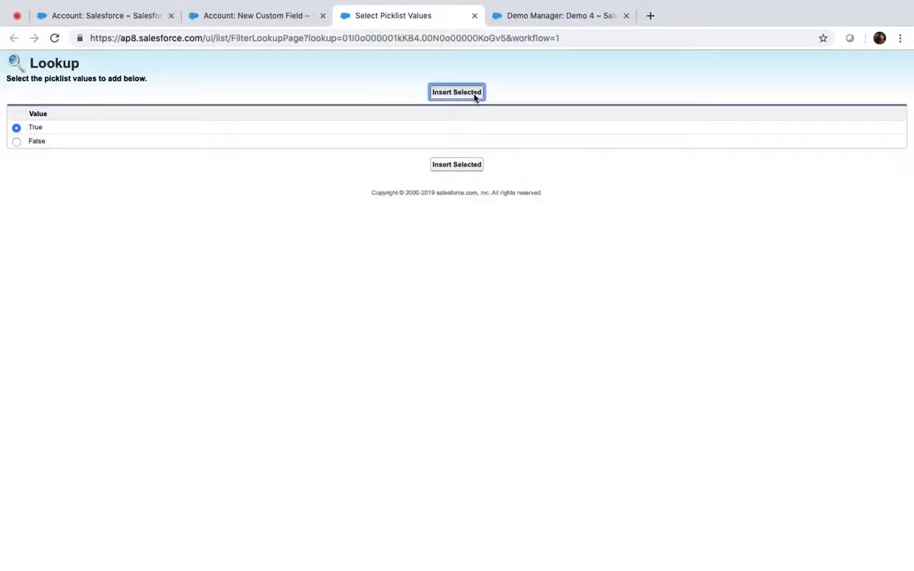
Save the Active Demos field on all Account page layouts and start another custom field
click(852, 211)
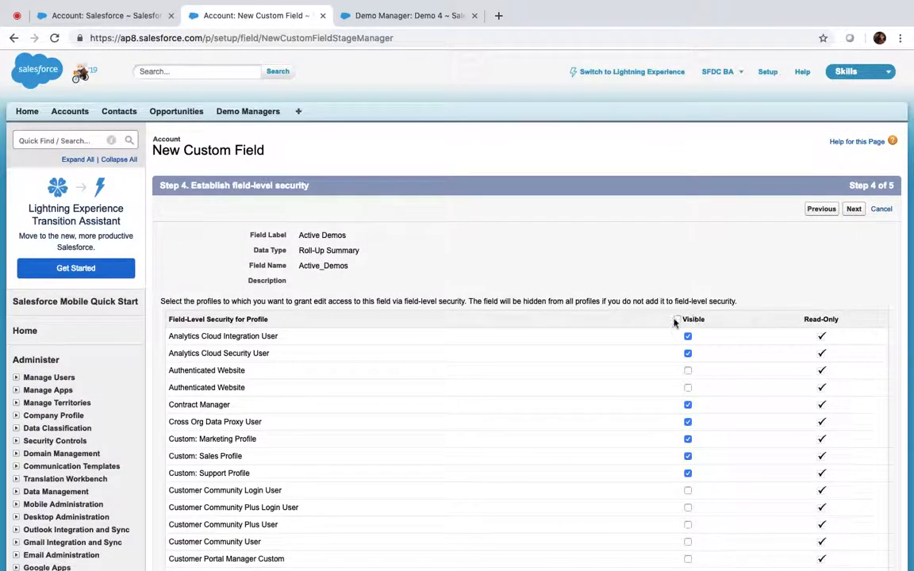
click(854, 209)
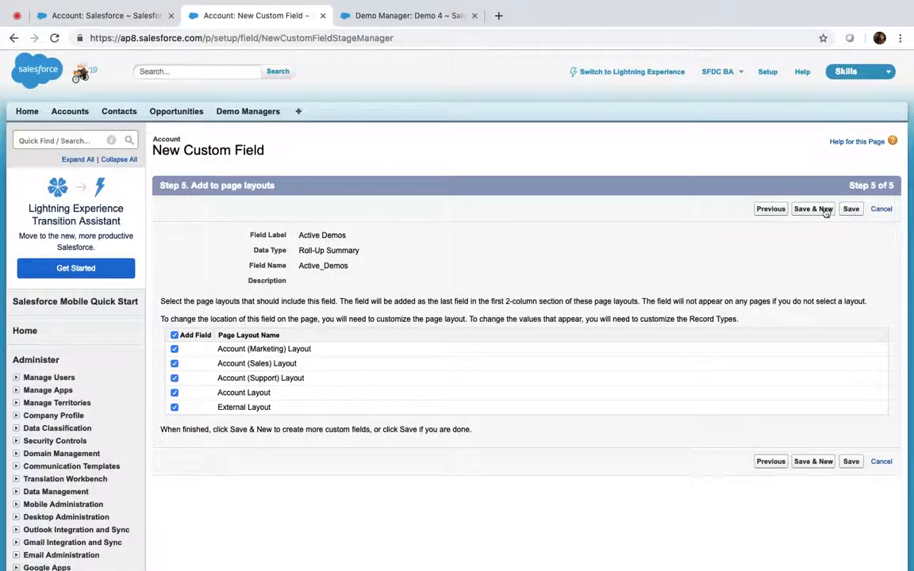
click(823, 210)
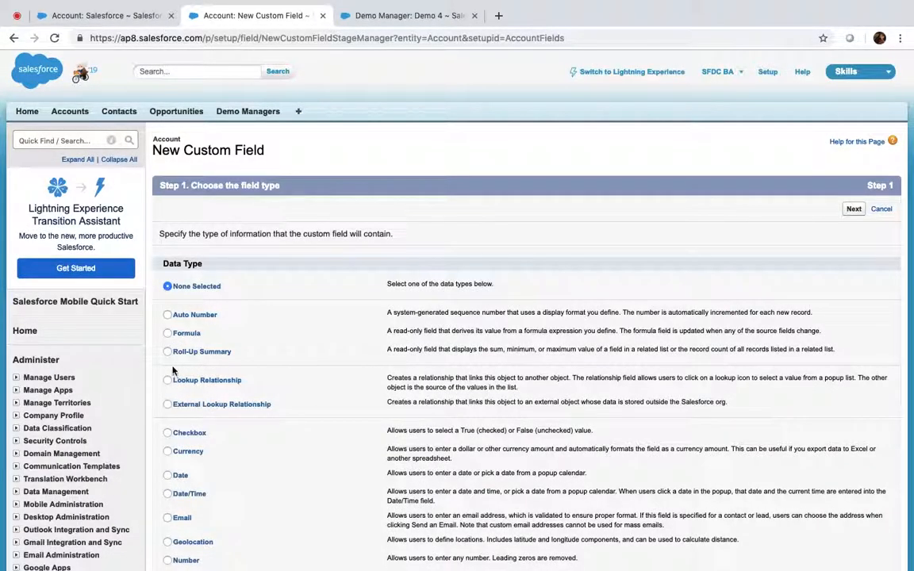
Choose Roll-Up Summary as the new field's data type and label it Total Demos
click(168, 351)
click(853, 209)
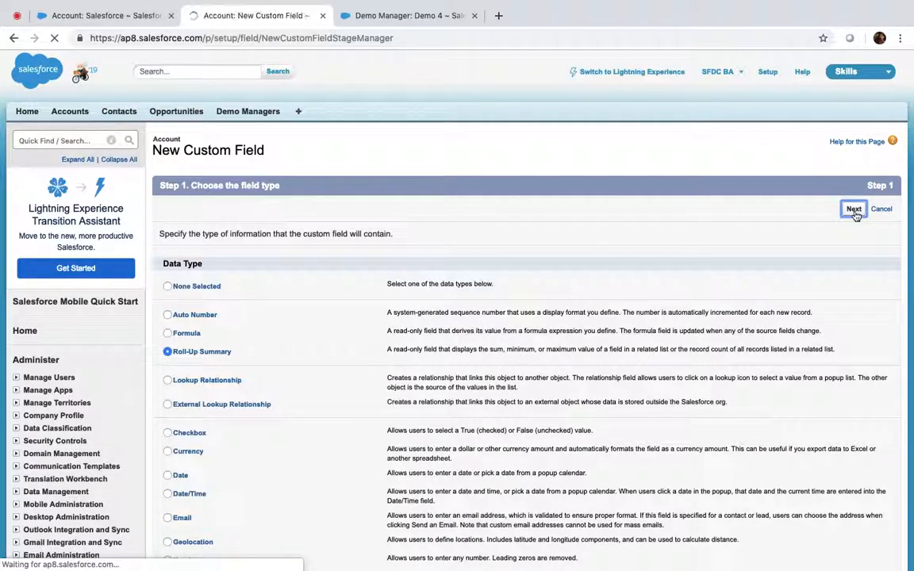
click(326, 235)
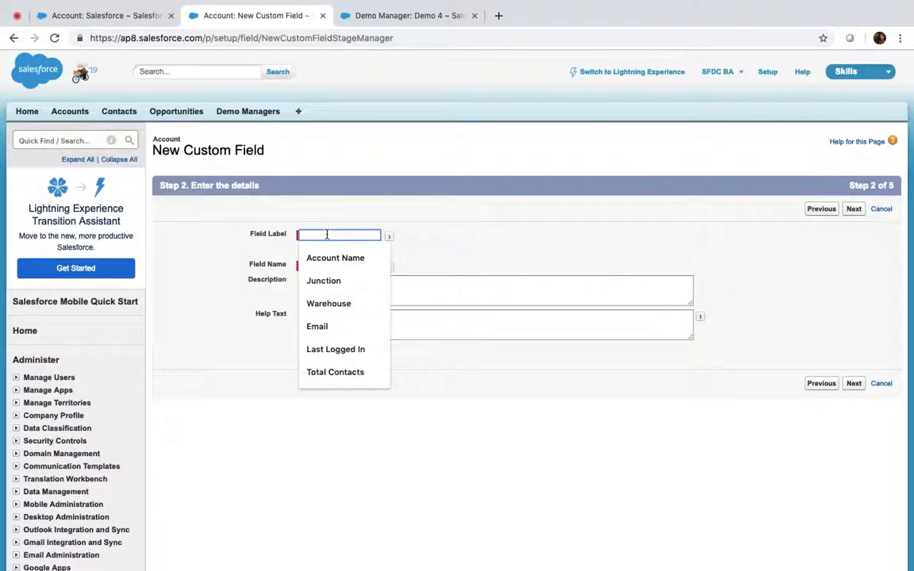
text(Total)
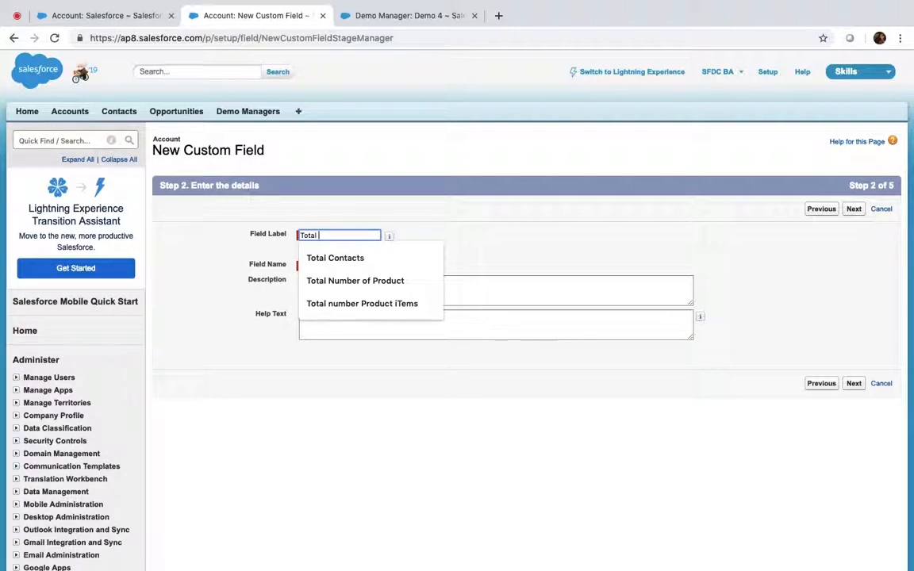
text( Demos)
click(389, 235)
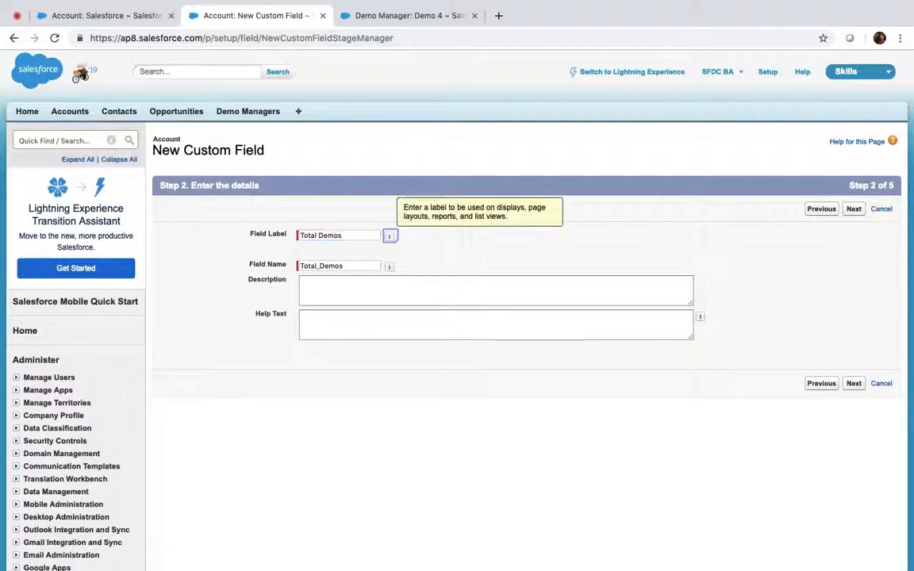
click(853, 209)
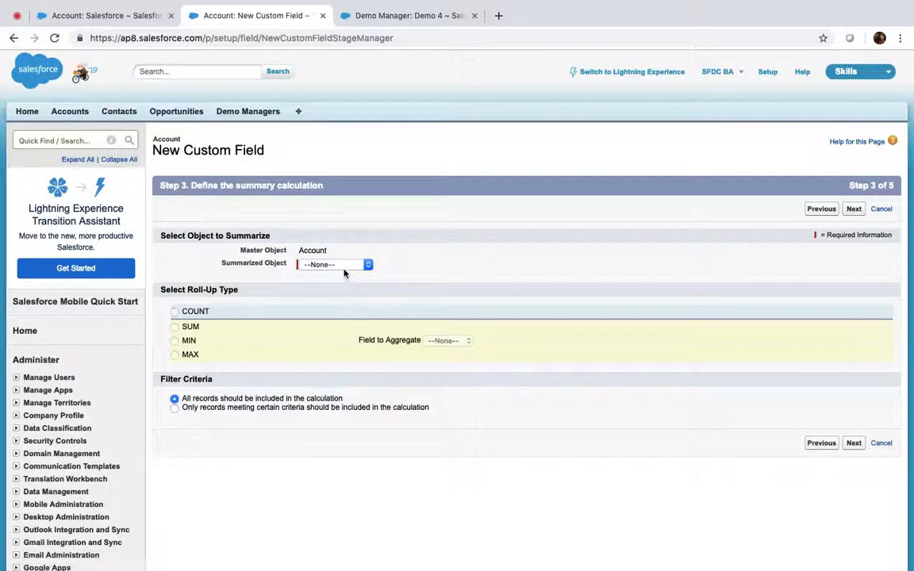
Define Total Demos as a COUNT of Demo Managers that includes all records
click(343, 266)
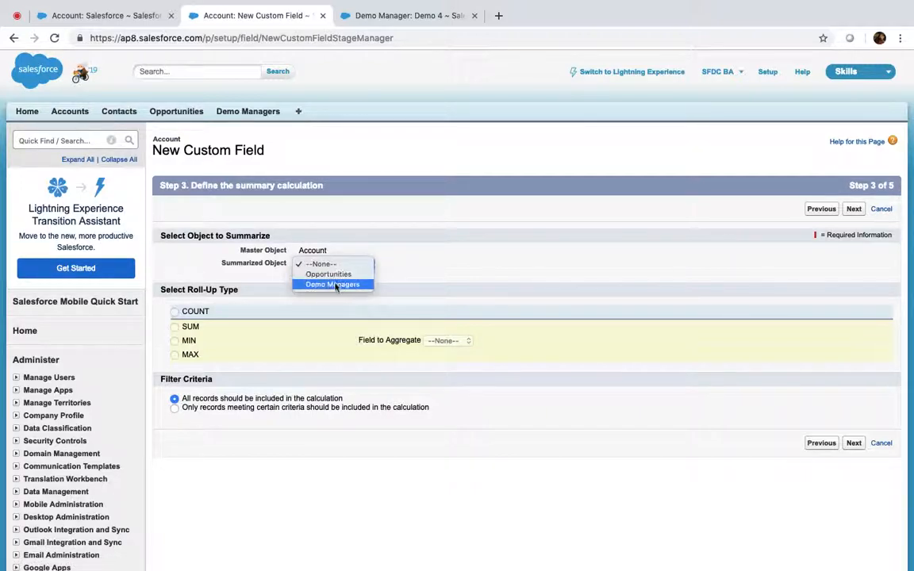
click(332, 284)
click(173, 312)
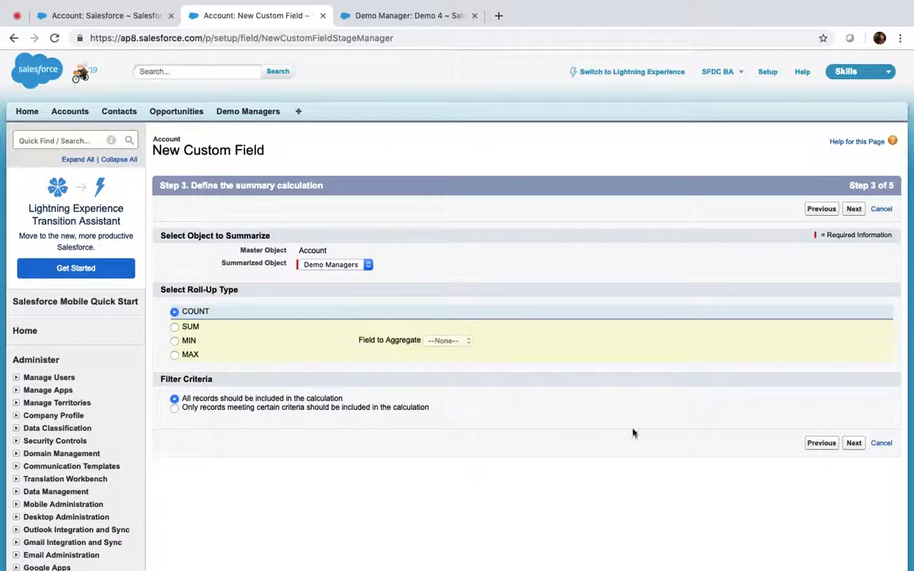
click(854, 444)
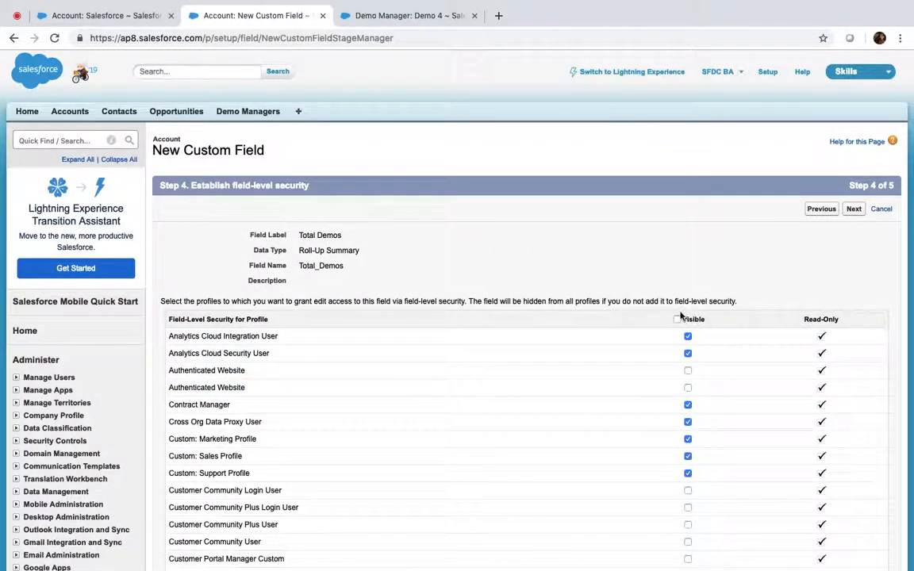
Make the Total Demos field visible to all profiles and save it on all Account page layouts
click(676, 319)
click(853, 209)
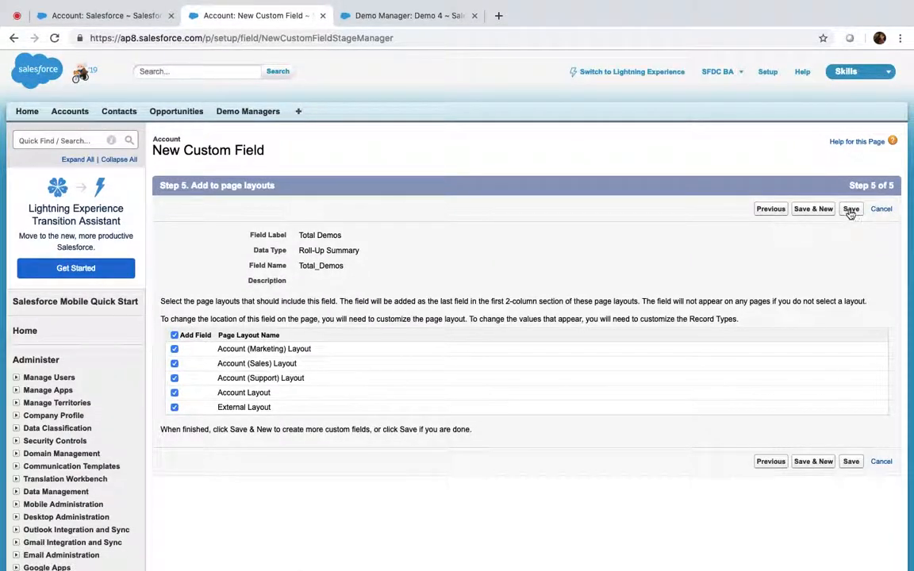
click(850, 209)
Reload the Salesforce account's detail page and check its Active Demos and Total Demos values
click(132, 17)
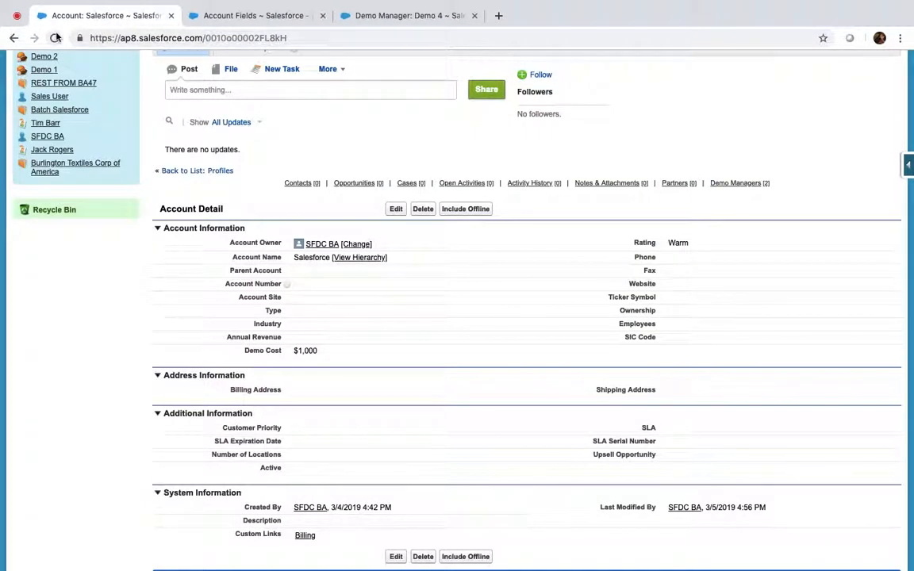
click(55, 37)
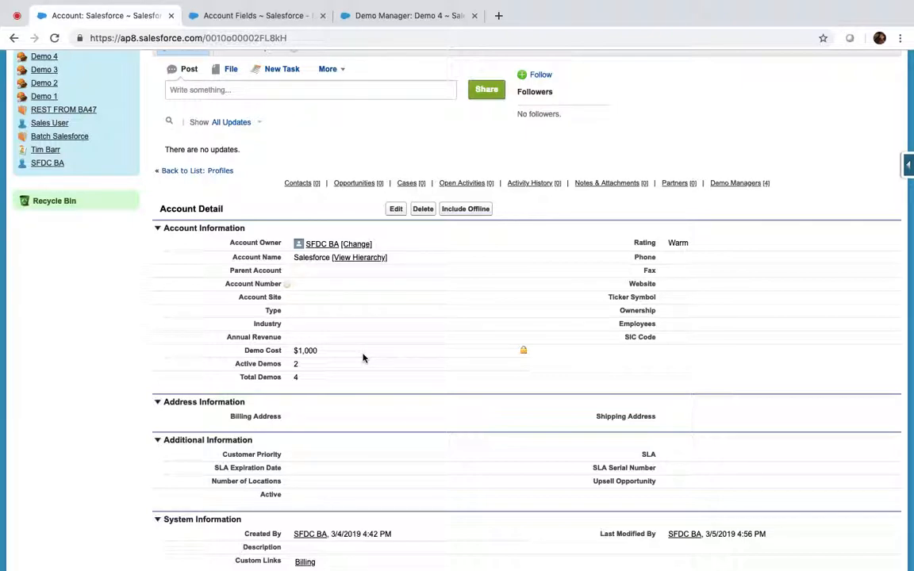
Start another custom field on the Account object with Roll-Up Summary as its data type
click(244, 15)
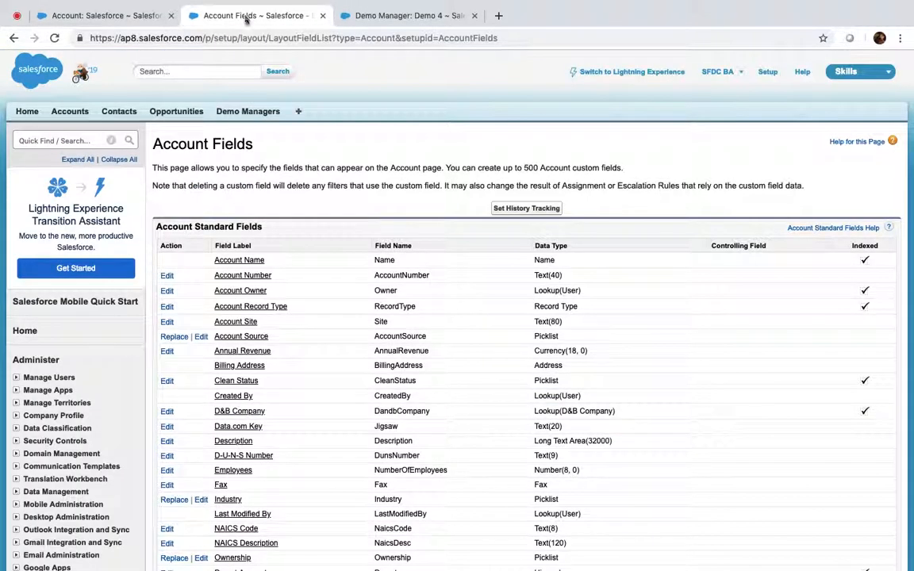
scroll(275, 222, down, 8)
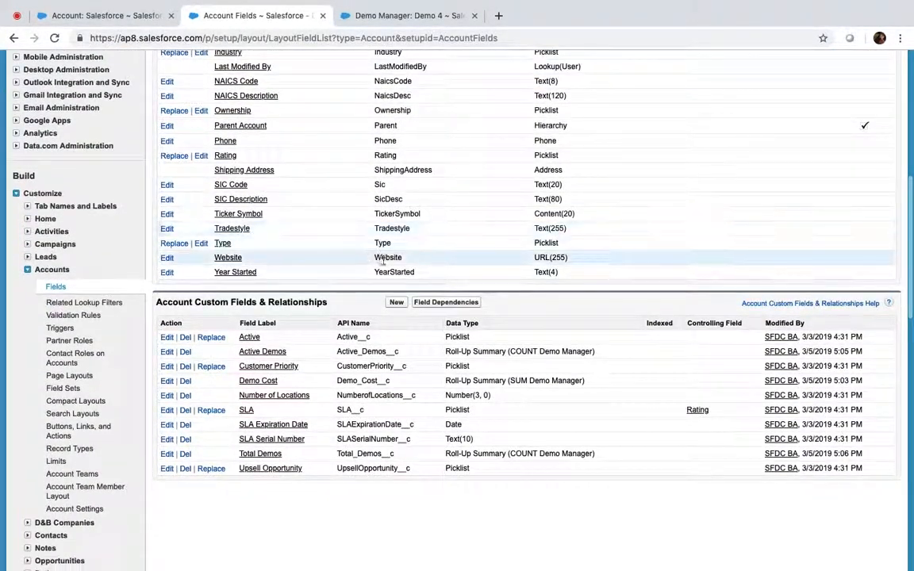
click(397, 303)
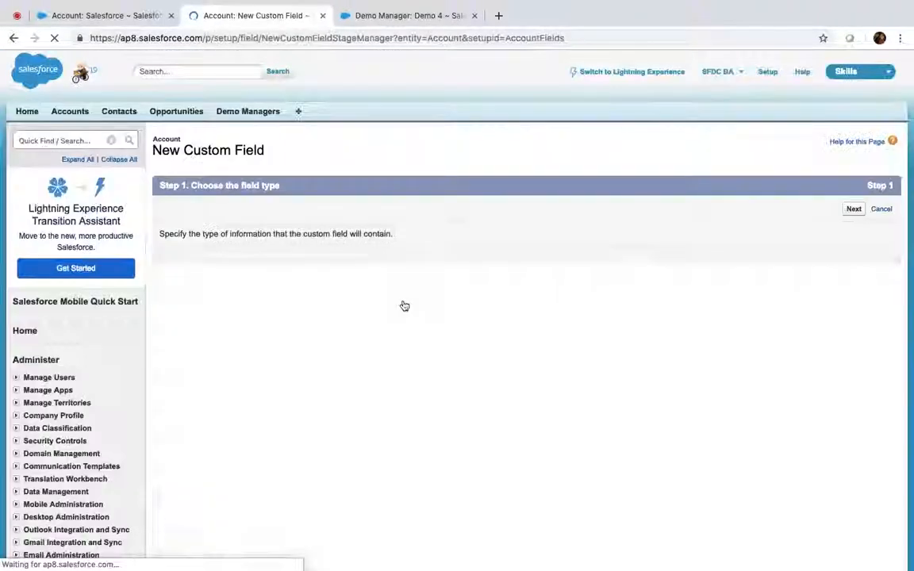
click(168, 351)
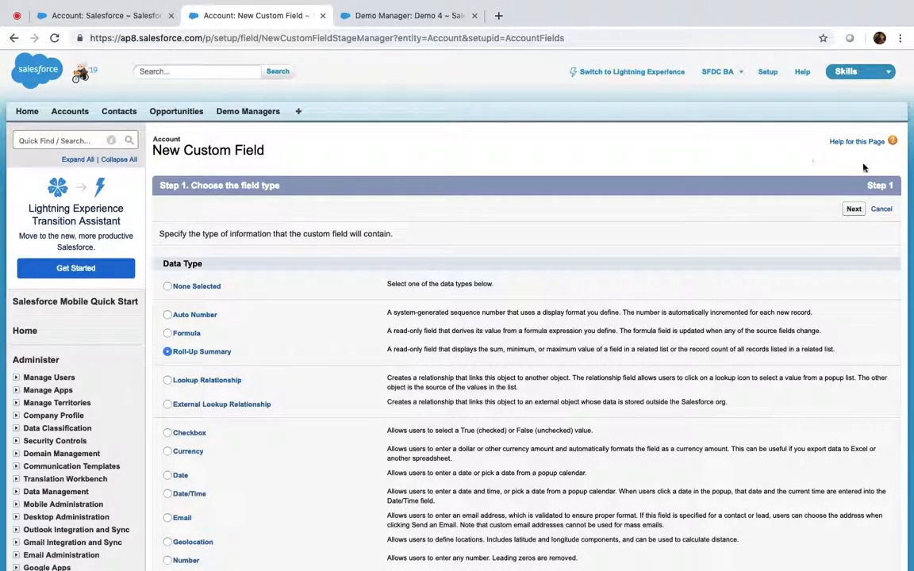
click(854, 209)
Label the new roll-up summary field Maximum Demo Cost and continue to its summary calculation
click(348, 234)
text(Maxi)
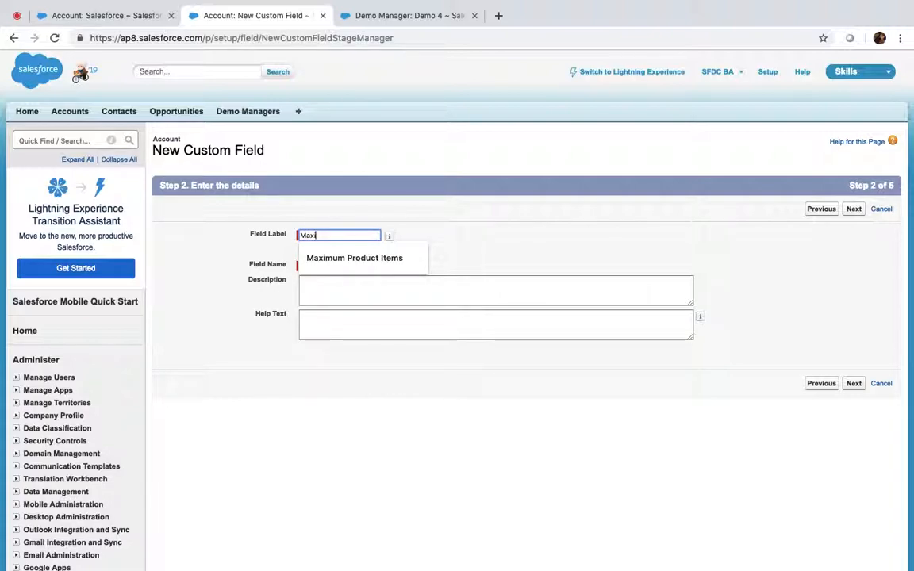
text(mum Demo Cost)
key(Tab)
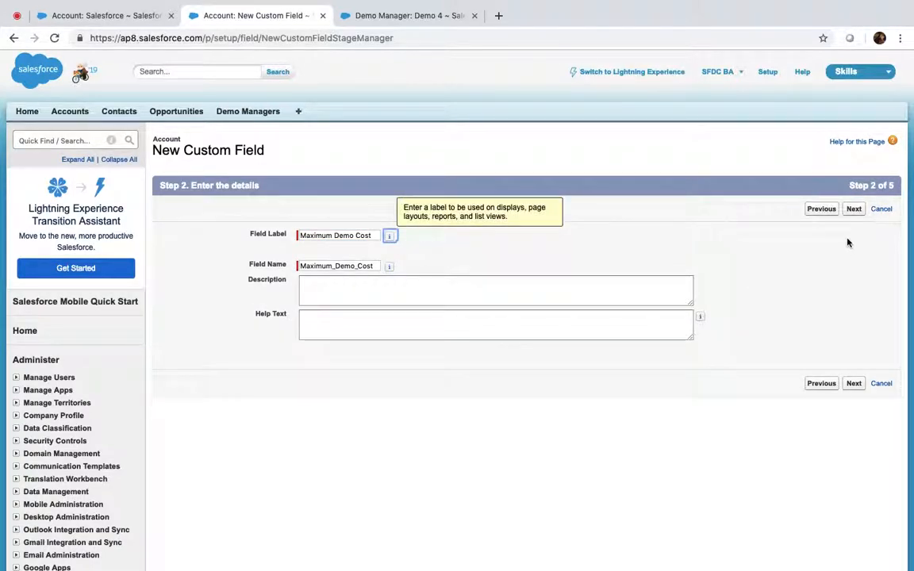
click(853, 209)
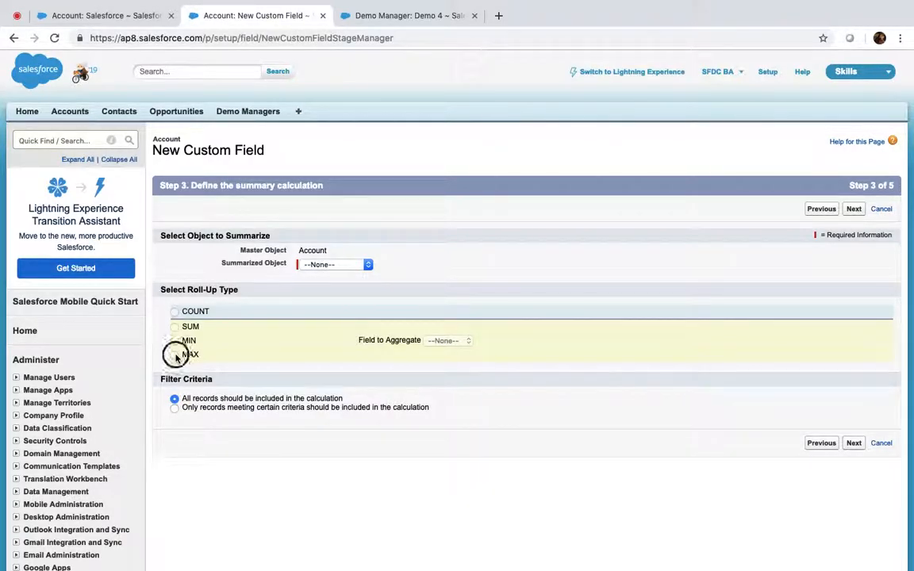
Set Maximum Demo Cost to summarize Demo Managers using MAX of the Cost for Demo field
click(308, 264)
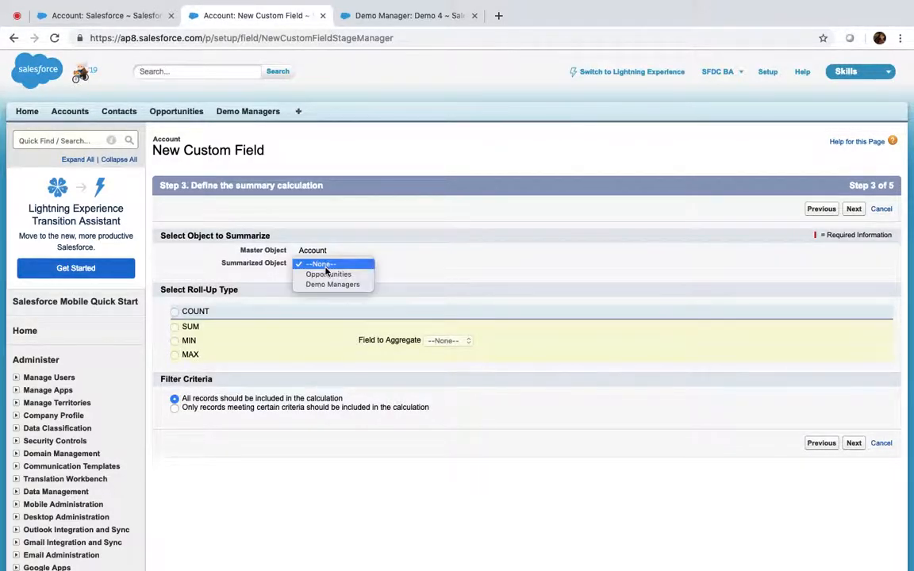
click(320, 286)
click(174, 355)
click(484, 340)
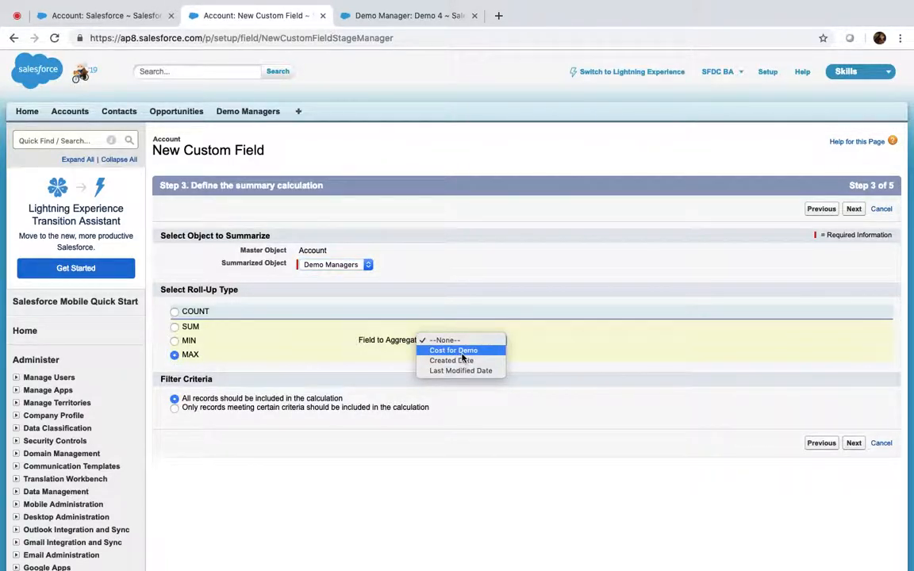
click(467, 350)
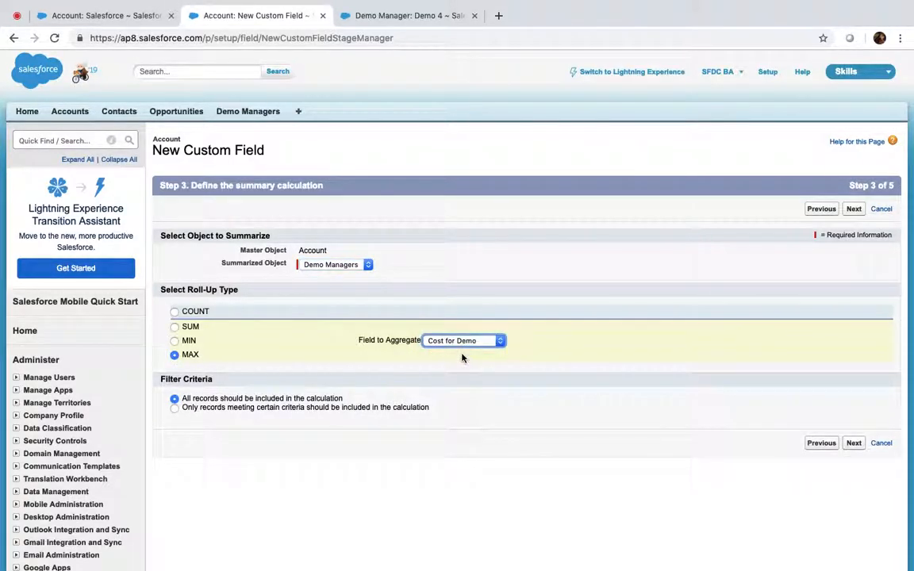
Save Maximum Demo Cost as visible to all profiles and on all page layouts, and check it on the reloaded Salesforce account
click(855, 446)
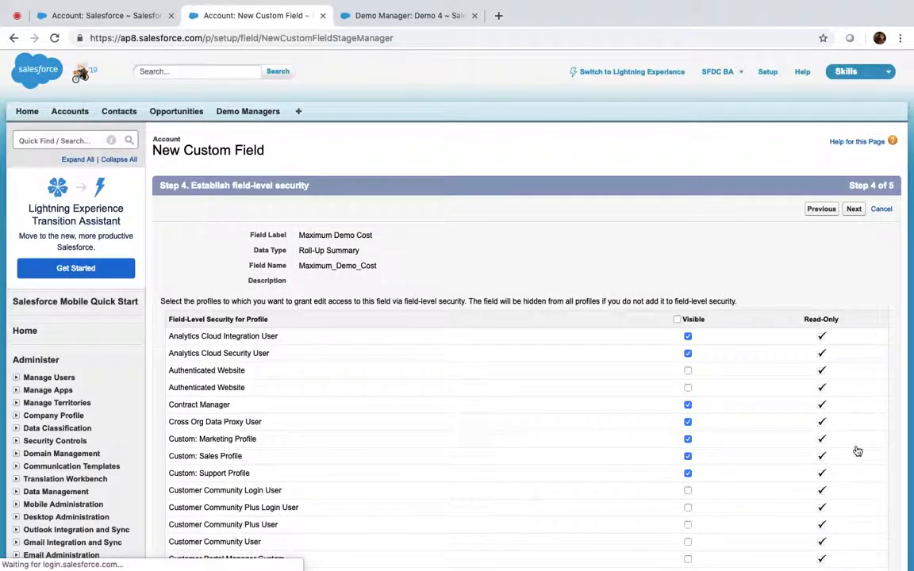
click(677, 321)
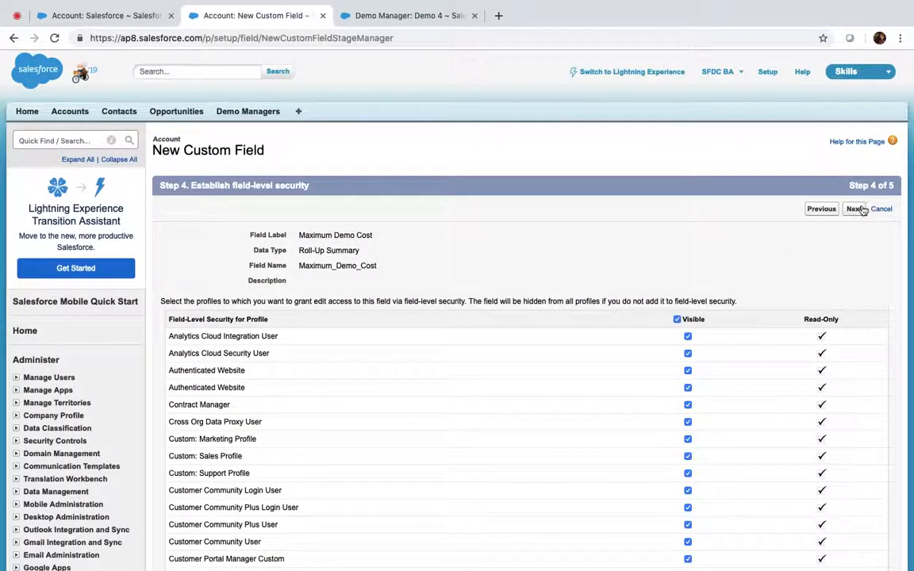
click(855, 209)
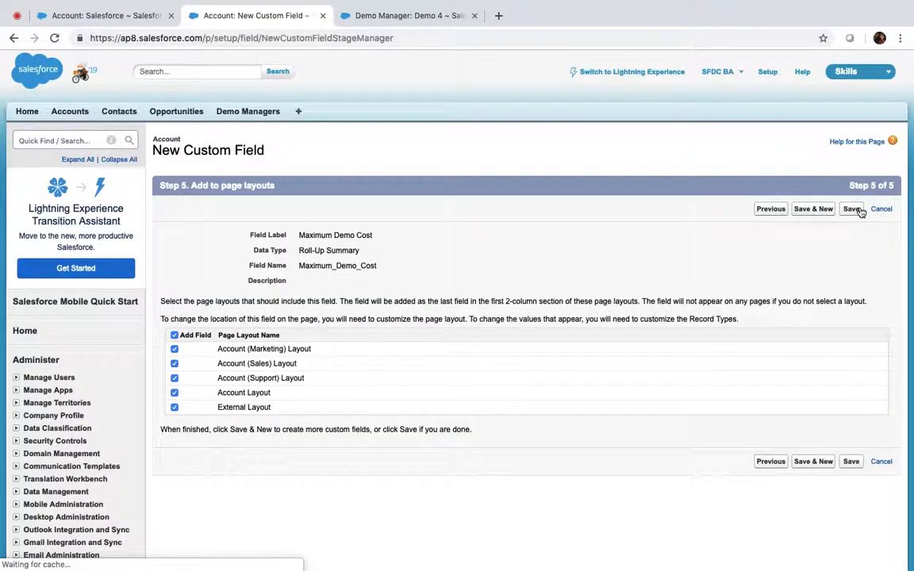
click(860, 211)
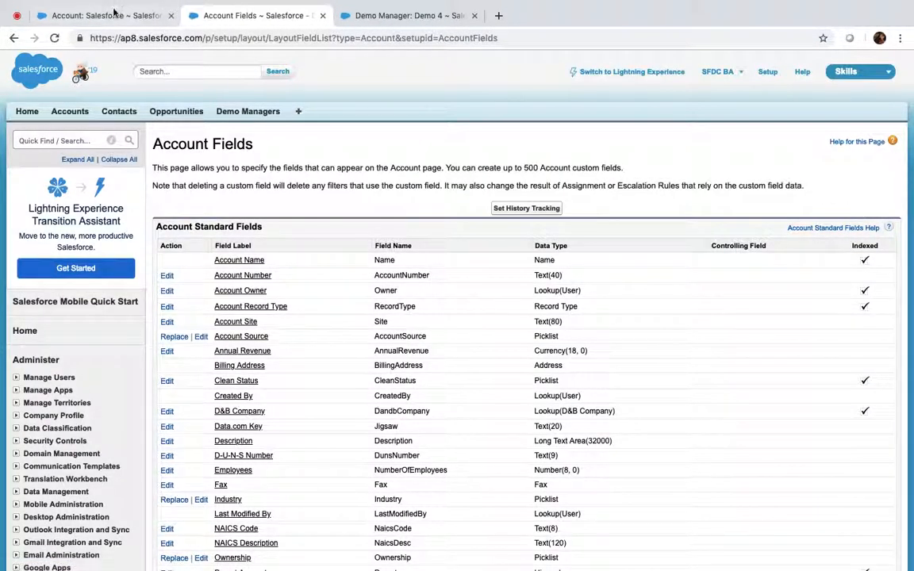
click(103, 13)
click(54, 38)
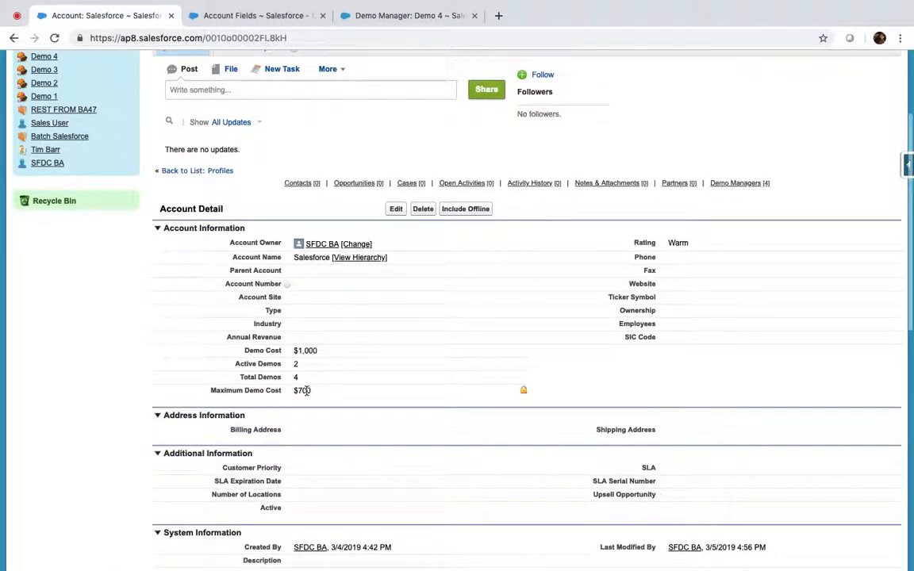
Set Demo 4's Cost for Demo to 9000, save the record, and check Maximum Demo Cost on the reloaded Salesforce account
click(396, 13)
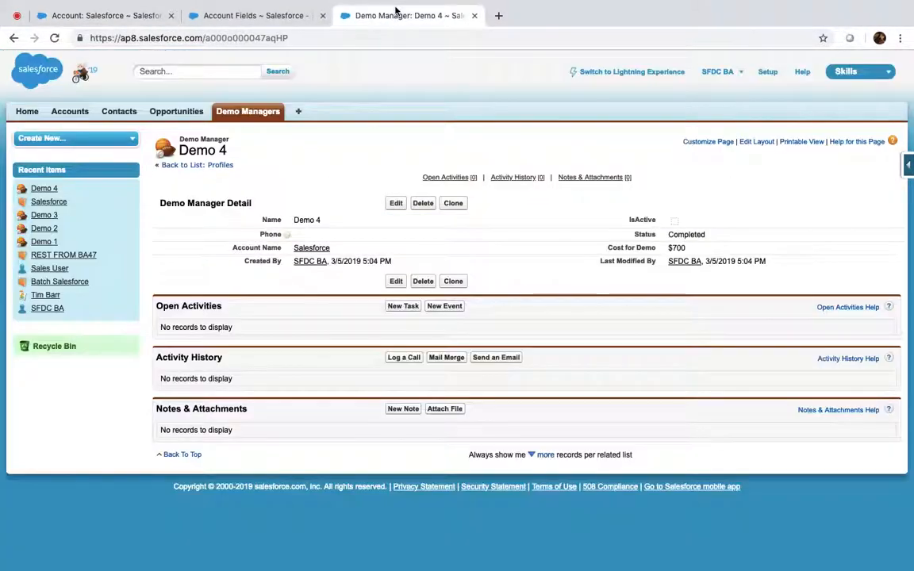
click(396, 204)
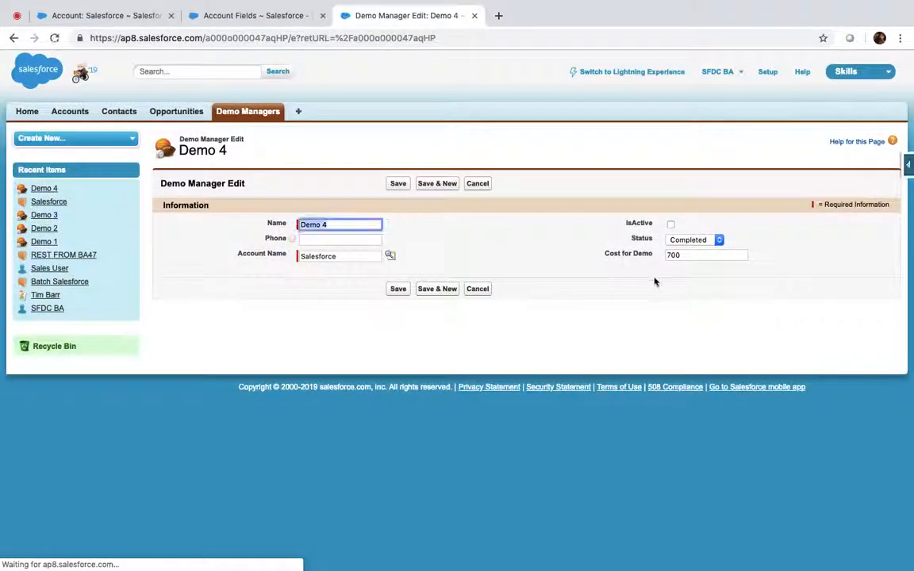
click(692, 255)
key(BackSpace)
key(BackSpace)
key(BackSpace)
text(9000)
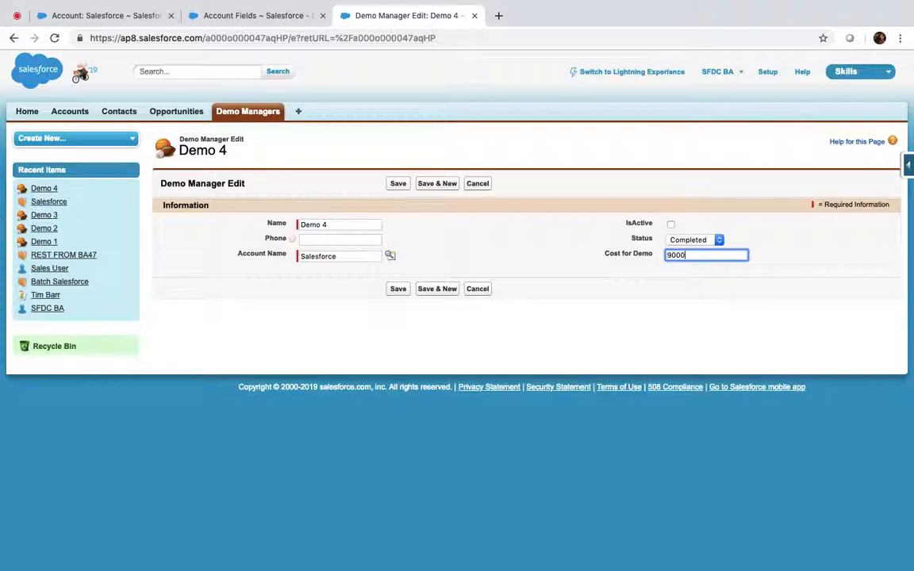
click(399, 185)
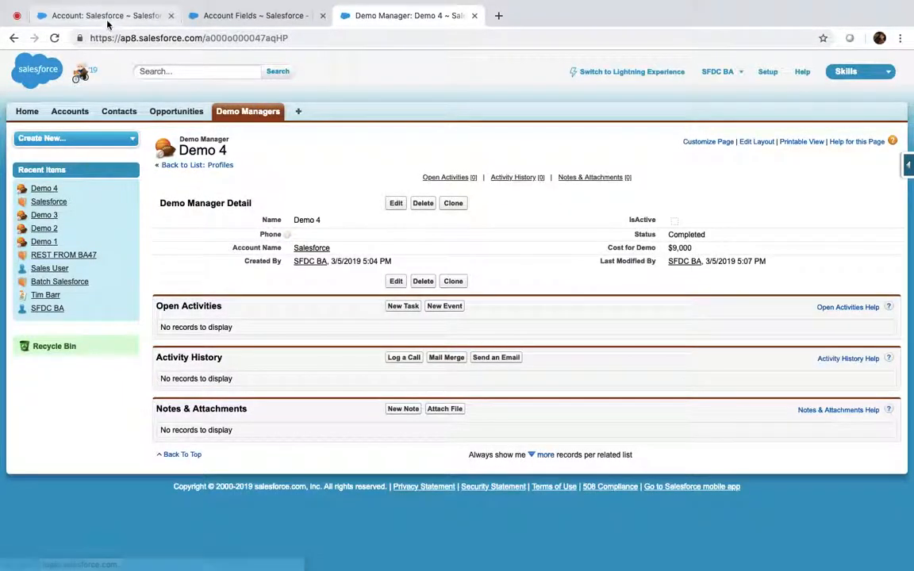
click(108, 18)
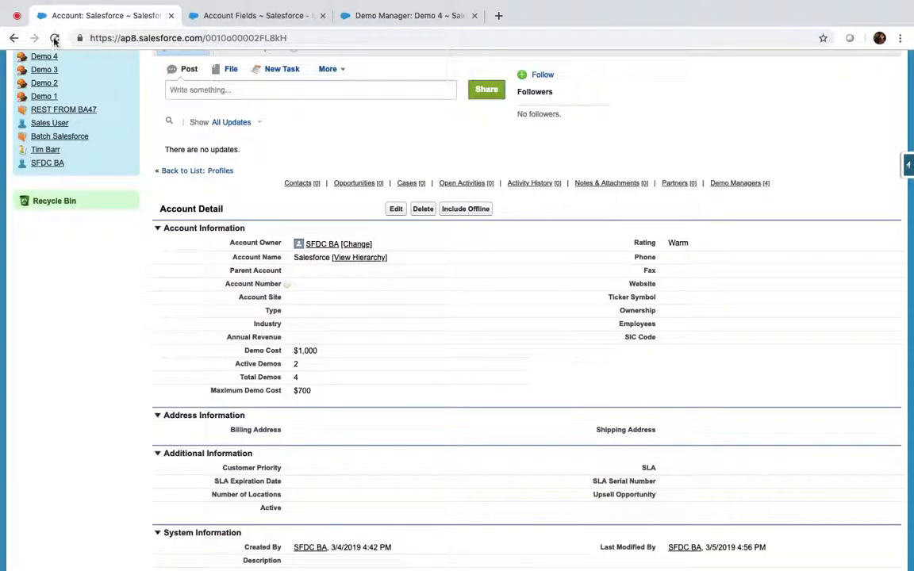
click(52, 37)
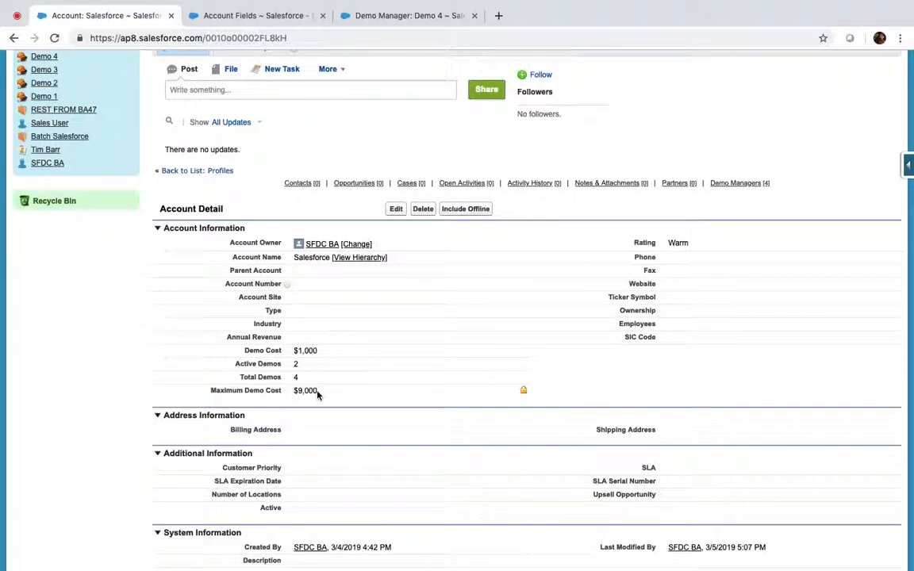
Close the Demo 4 record page and review the custom fields listed for the Account object
click(249, 17)
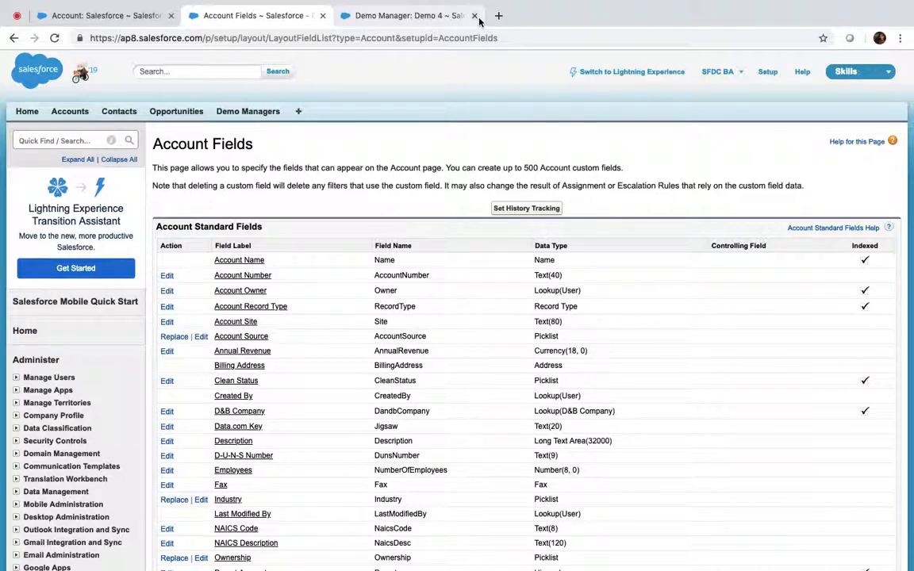
click(385, 17)
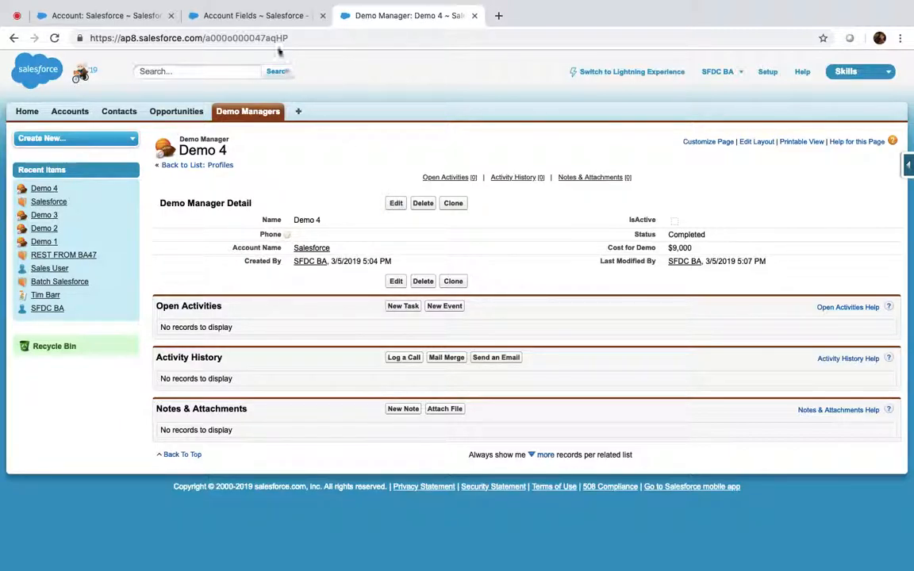
click(254, 16)
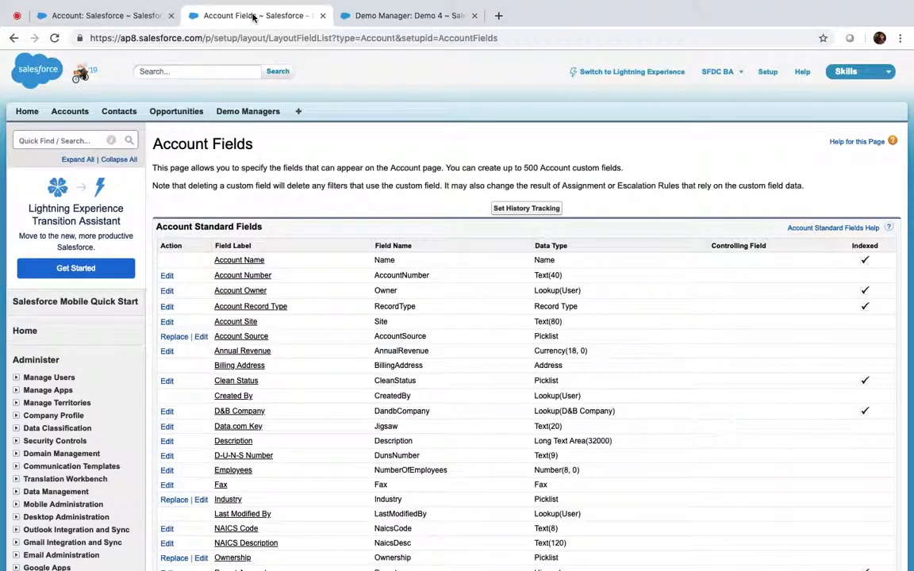
click(475, 16)
scroll(387, 286, down, 10)
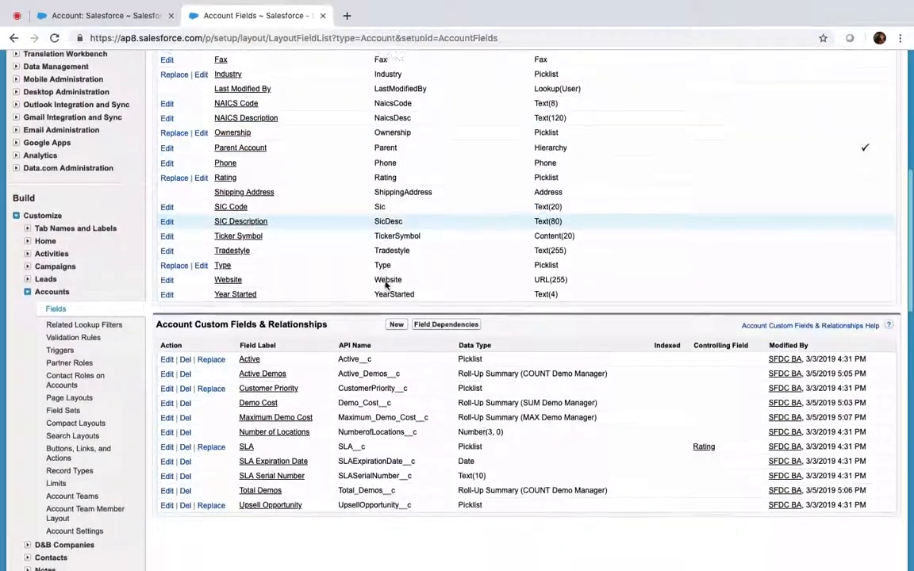
scroll(386, 285, up, 10)
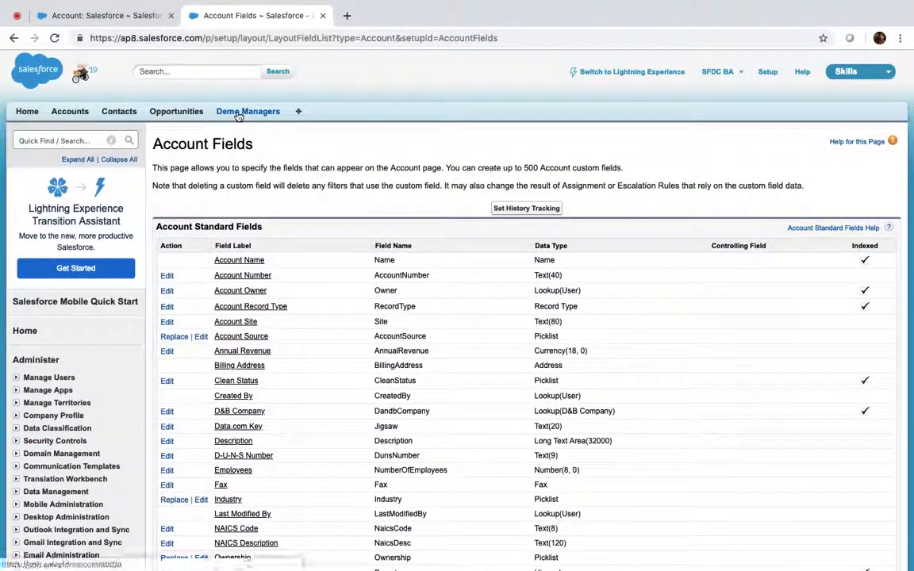
Open the Demo 1 record from Demo Managers, and repeatedly edit and save it without changing any field
click(236, 112)
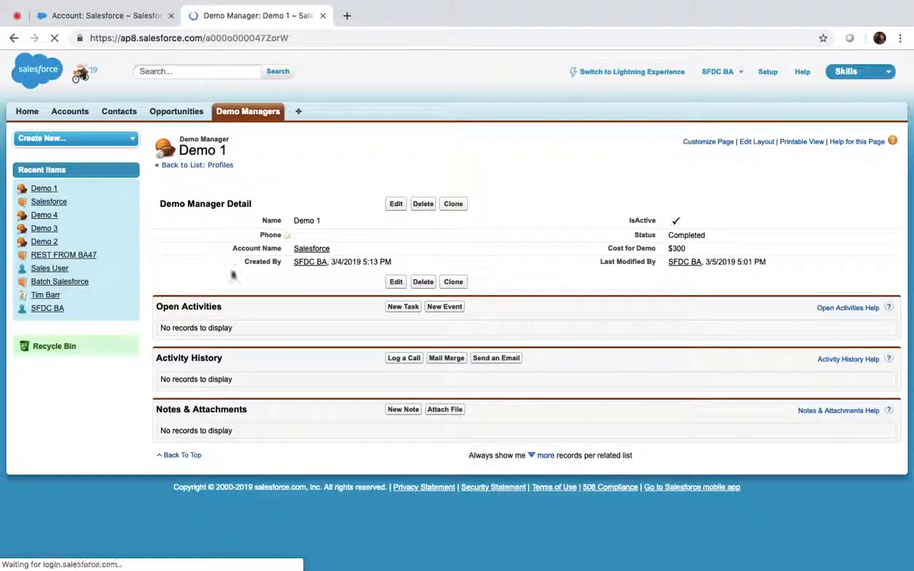
click(399, 206)
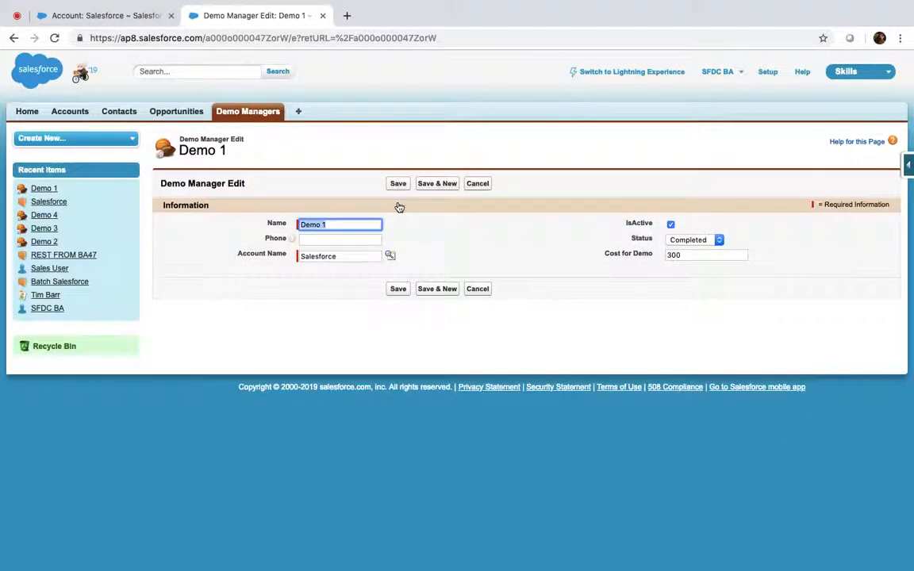
click(398, 184)
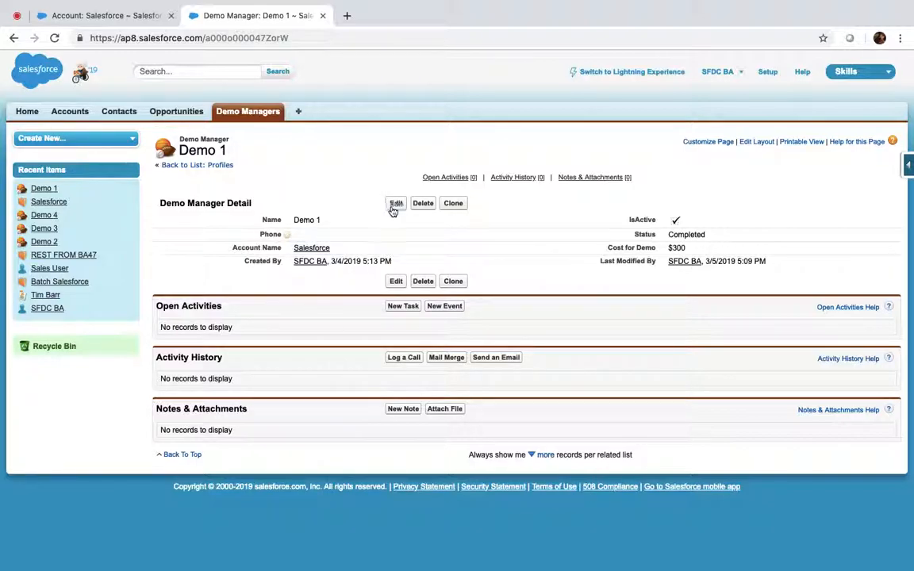
click(395, 204)
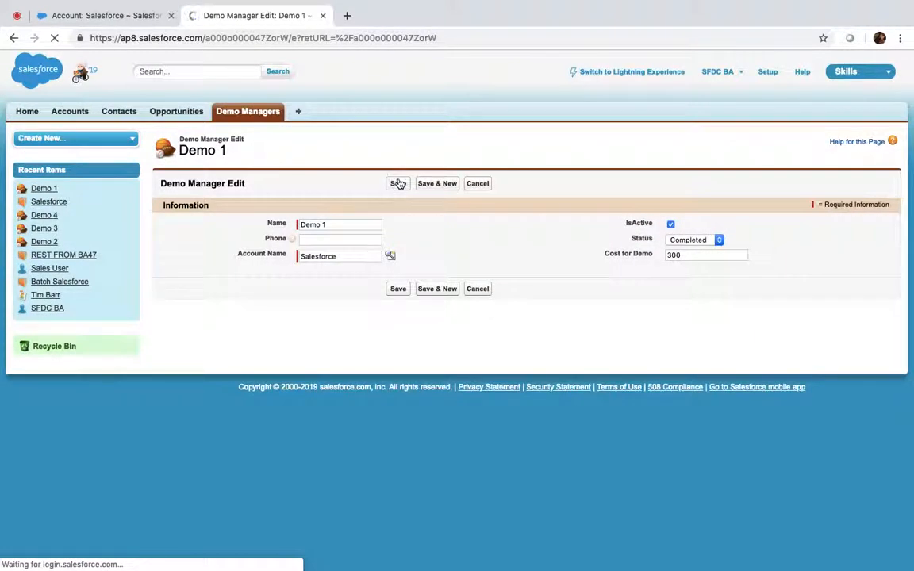
click(397, 184)
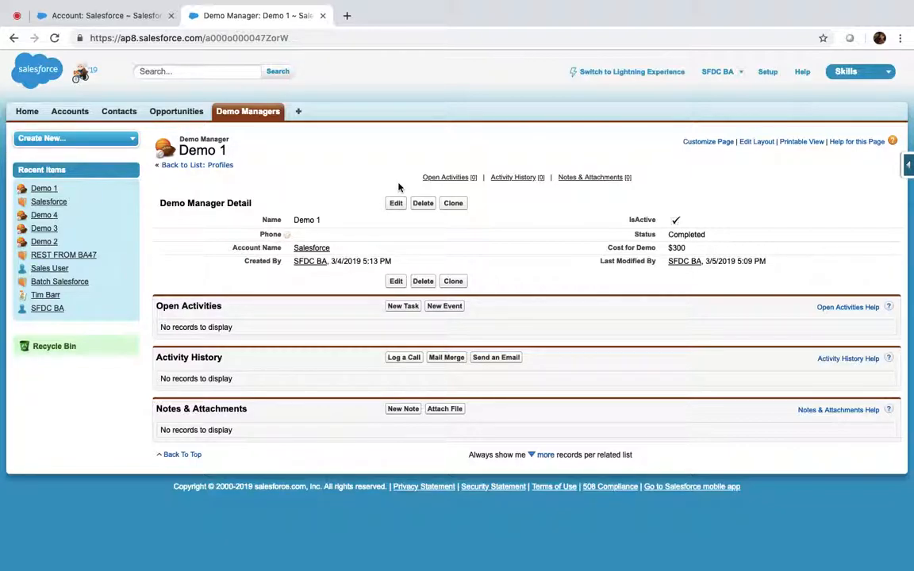
click(395, 203)
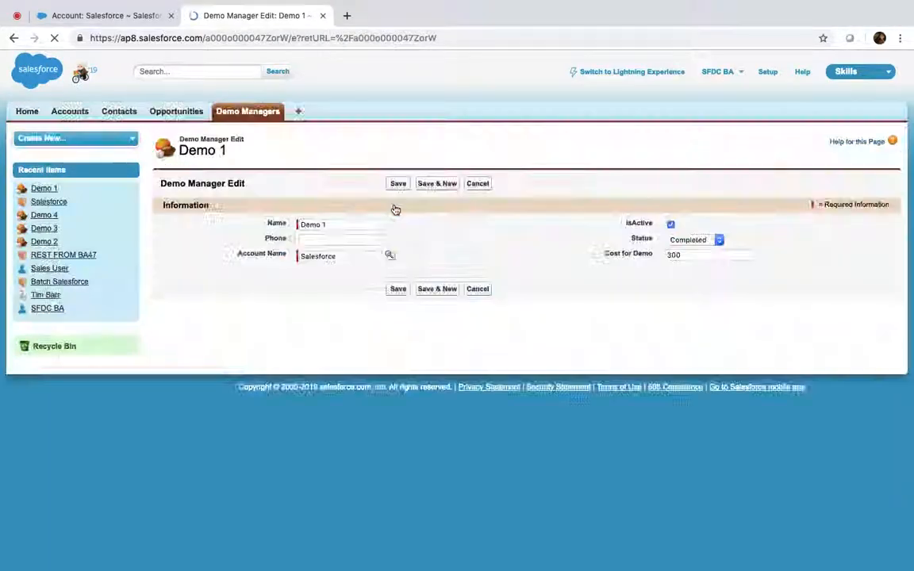
click(397, 185)
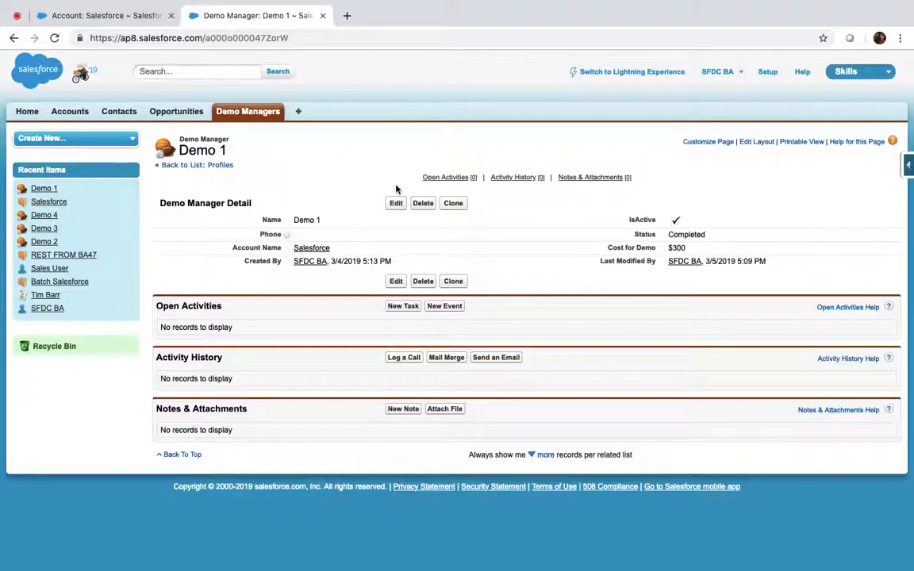
click(396, 203)
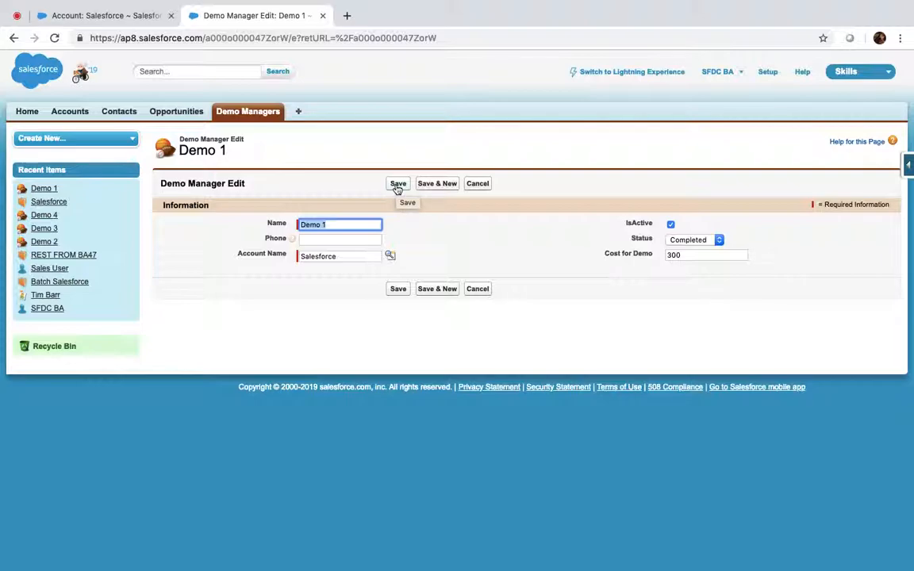
click(397, 185)
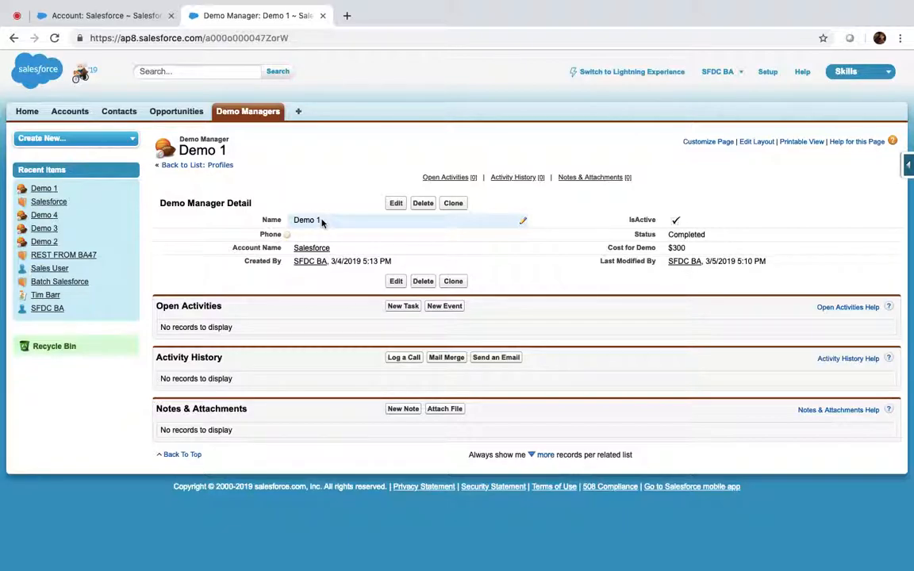
Edit the Demo 1 record, re-enter Demo 1 as its name, and save it
click(396, 207)
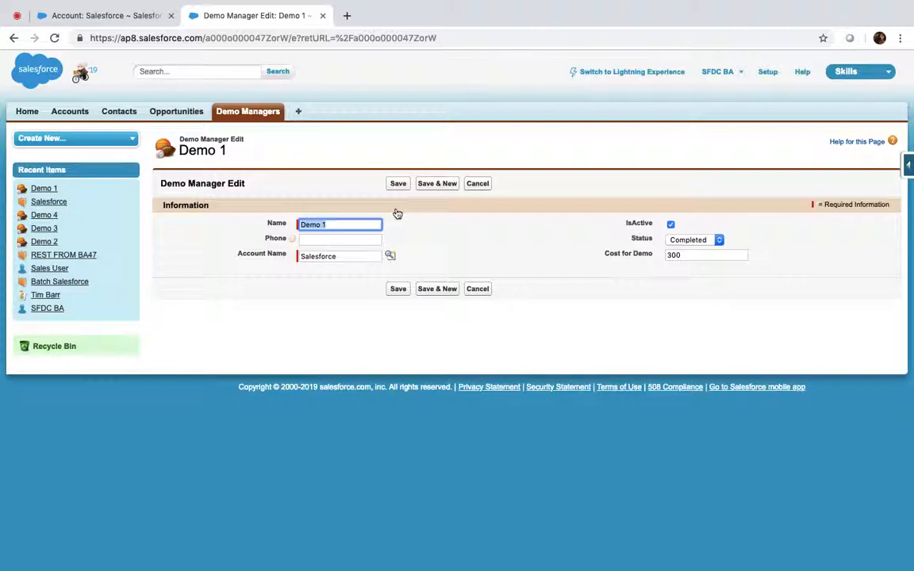
text(Demo)
text(-1)
key(BackSpace)
key(BackSpace)
text(1)
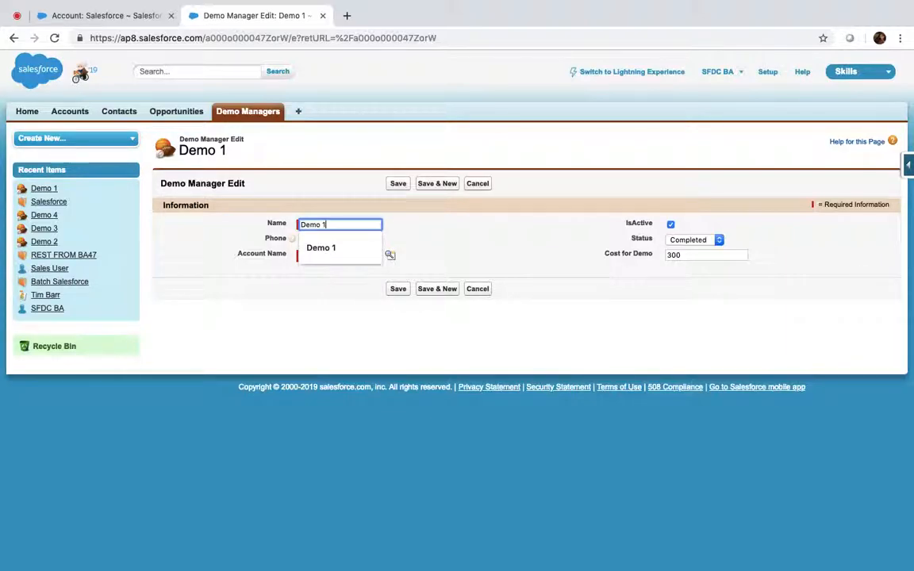
click(398, 184)
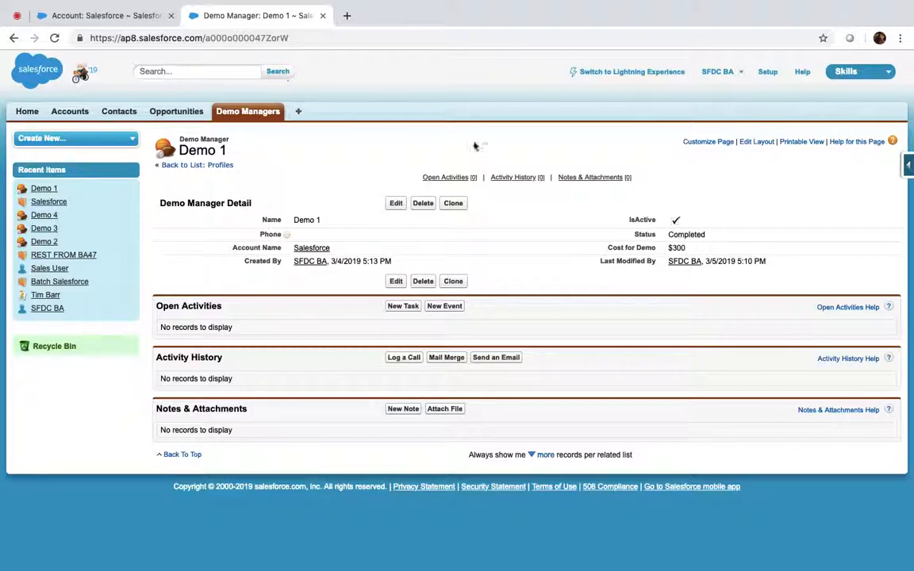
Start a new Demo Manager record and set its Status to Completed, leaving Cost for Demo empty
click(254, 111)
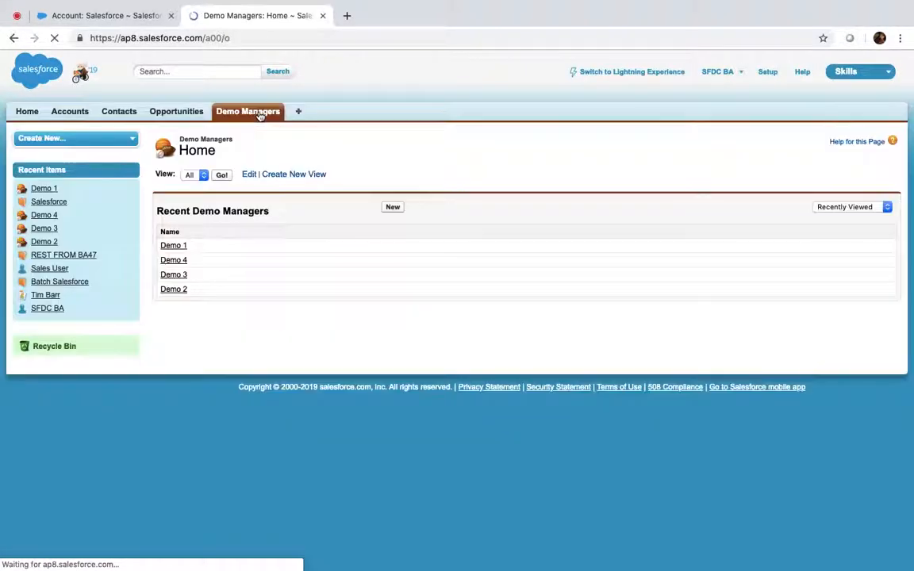
click(393, 208)
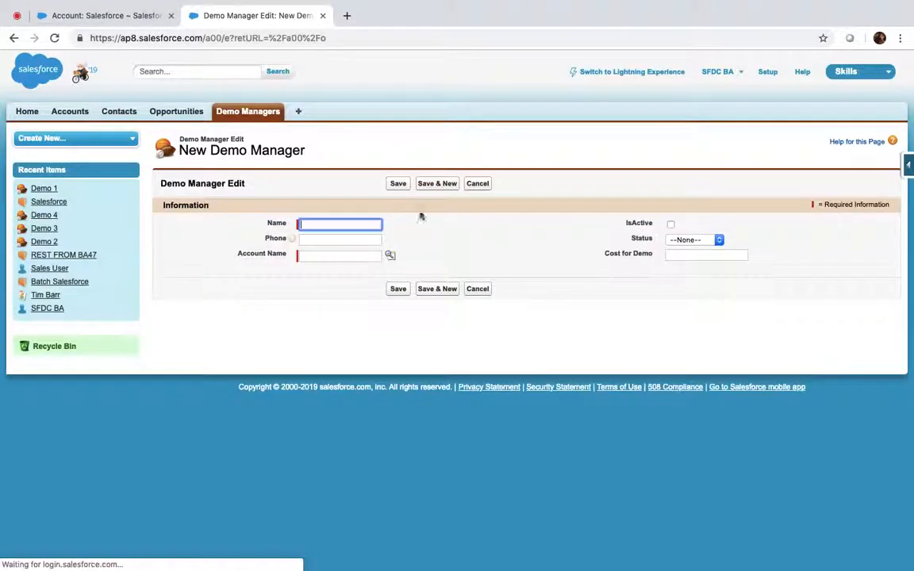
click(683, 254)
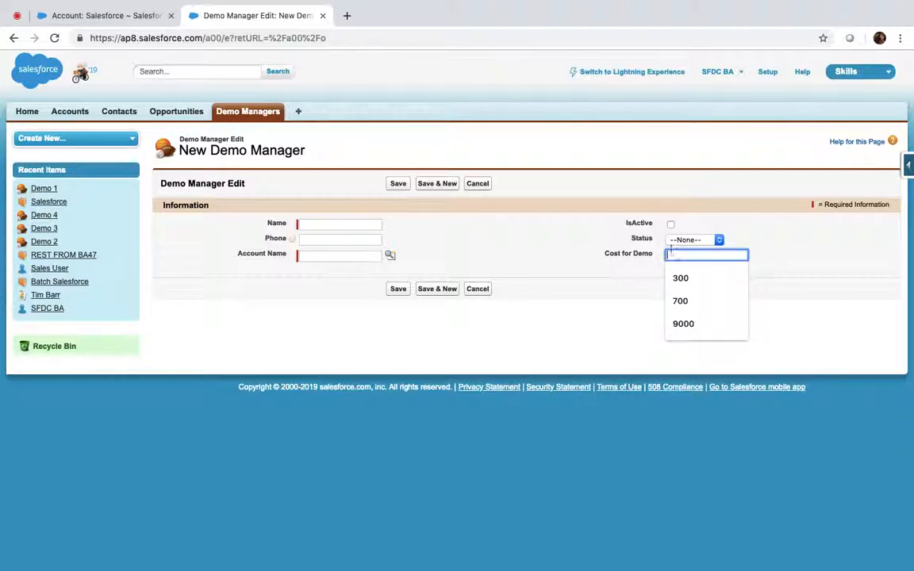
click(688, 240)
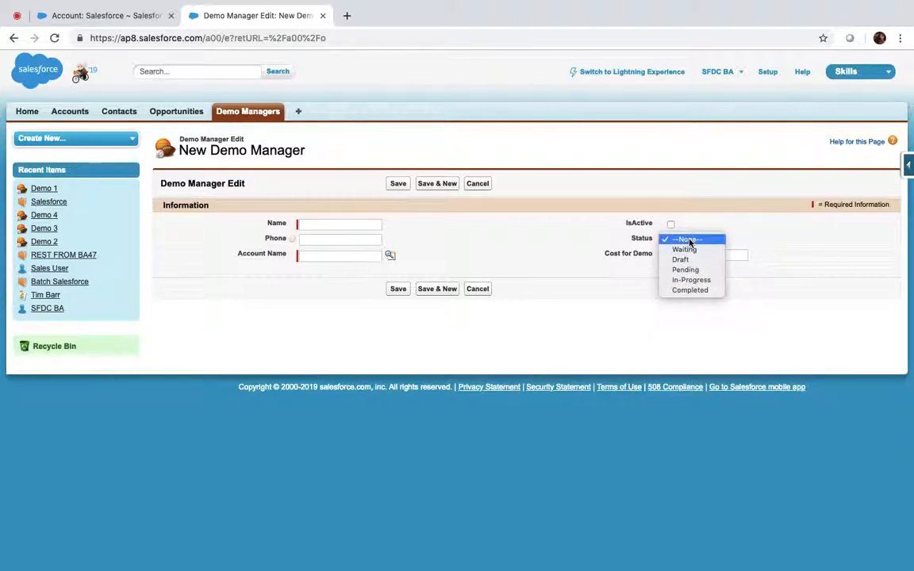
click(690, 289)
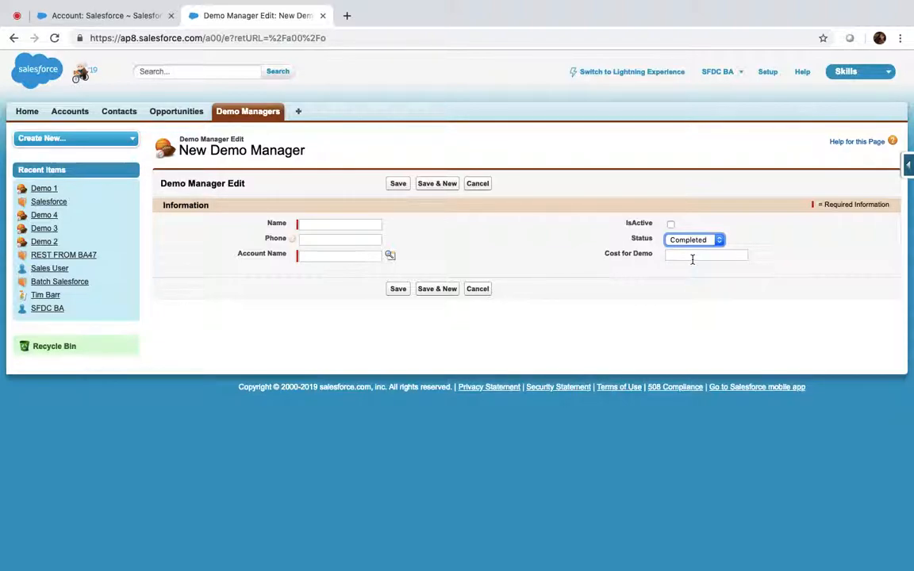
click(691, 256)
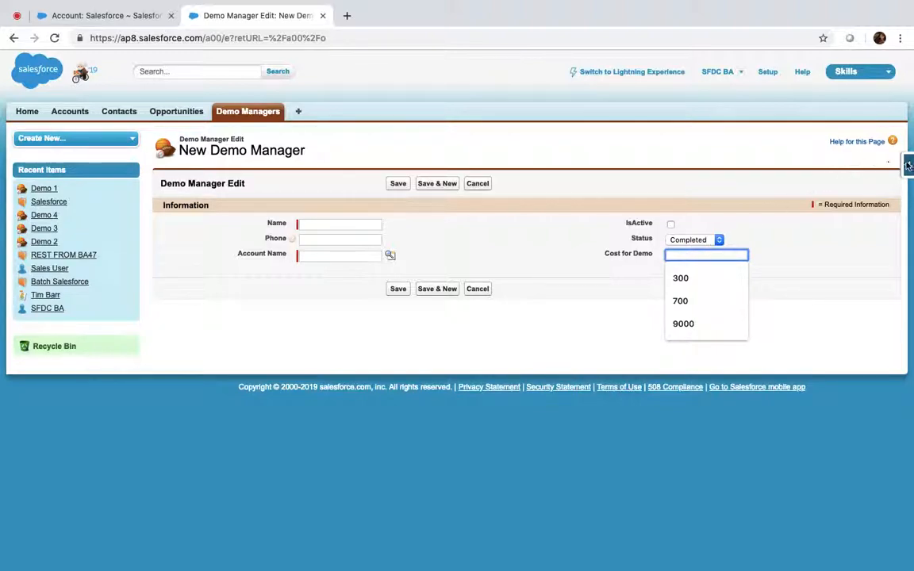
click(567, 261)
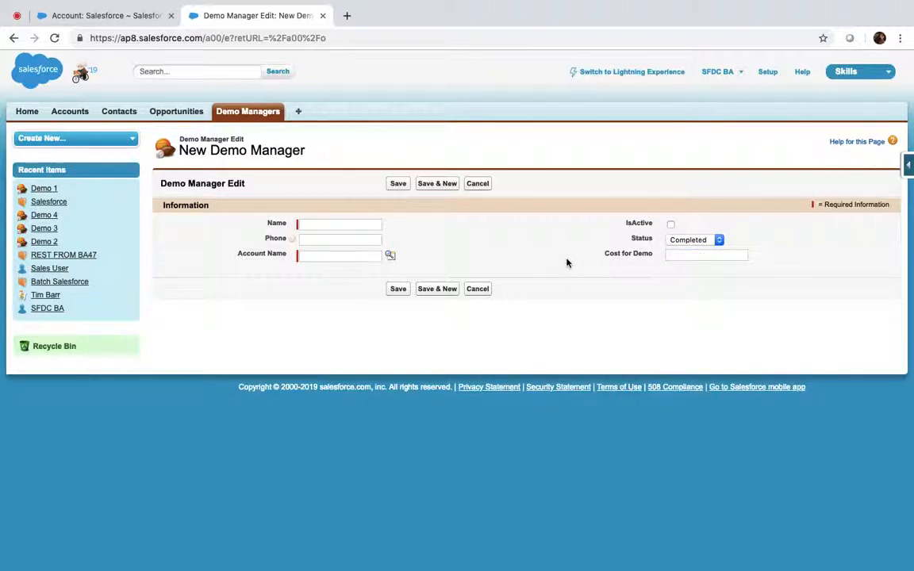
Open the Demo Manager object's field definitions and start a new validation rule for it
click(689, 257)
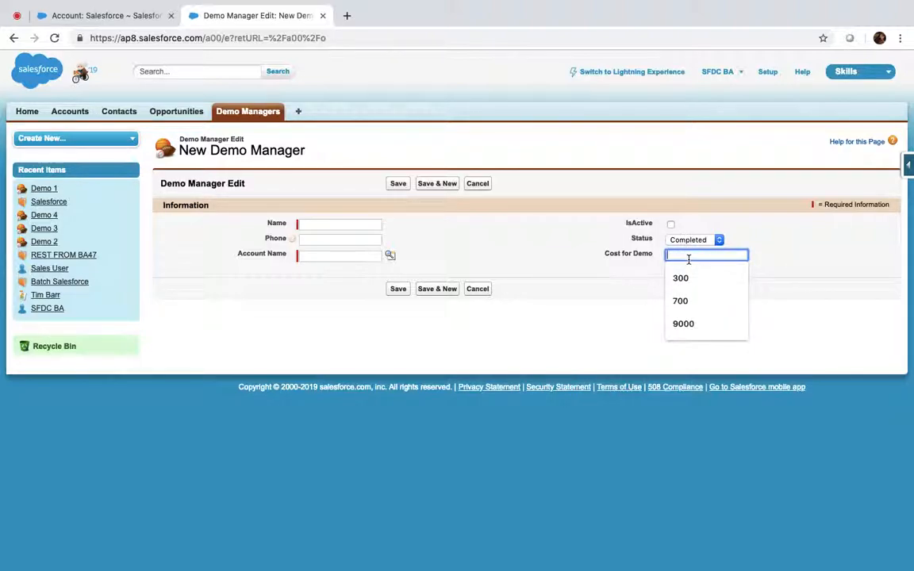
click(908, 166)
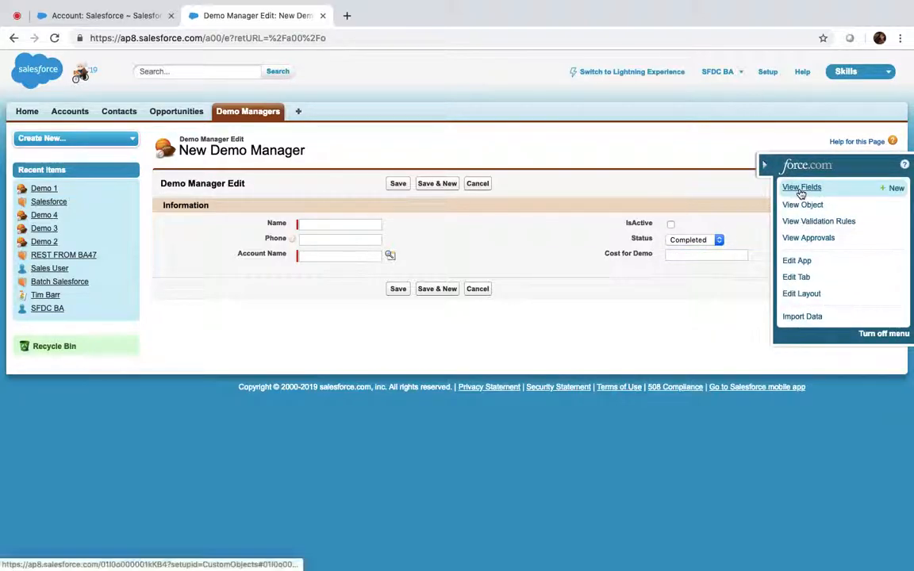
click(800, 189)
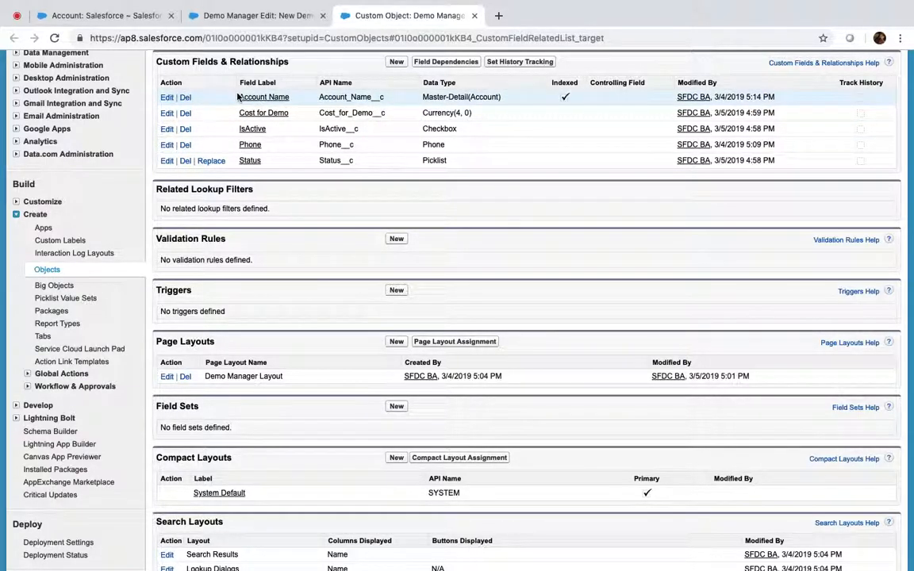
scroll(245, 312, down, 1)
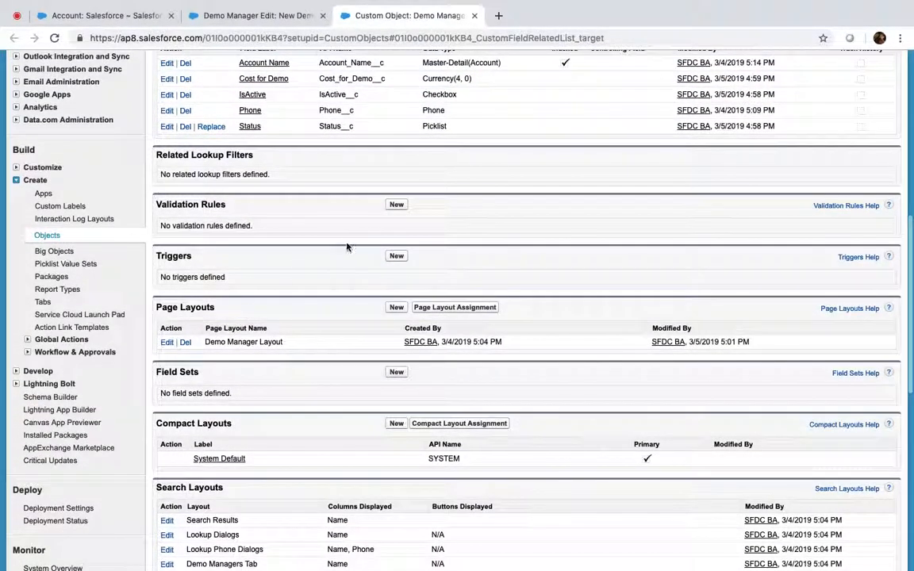
click(397, 206)
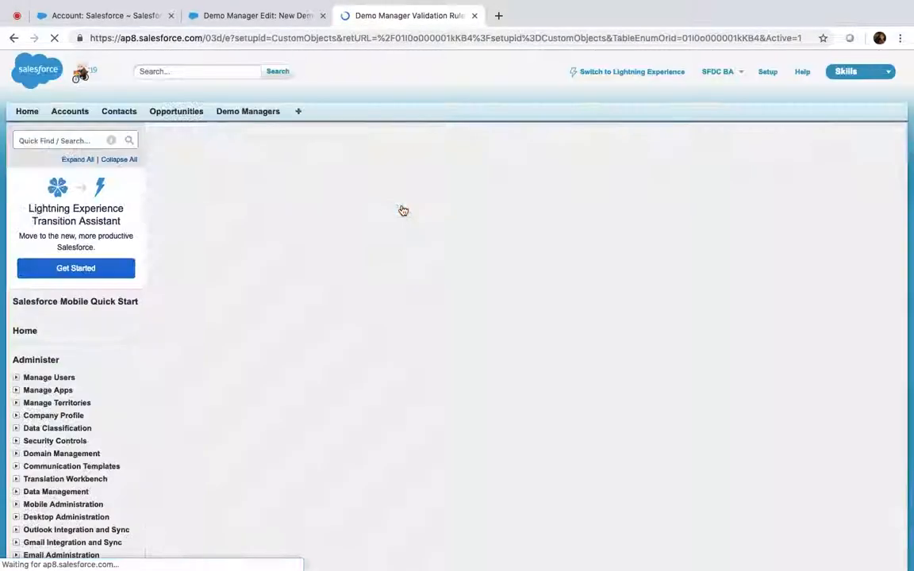
Name the validation rule Cost Validation and enlarge the box for its error condition formula
click(265, 230)
text(Co)
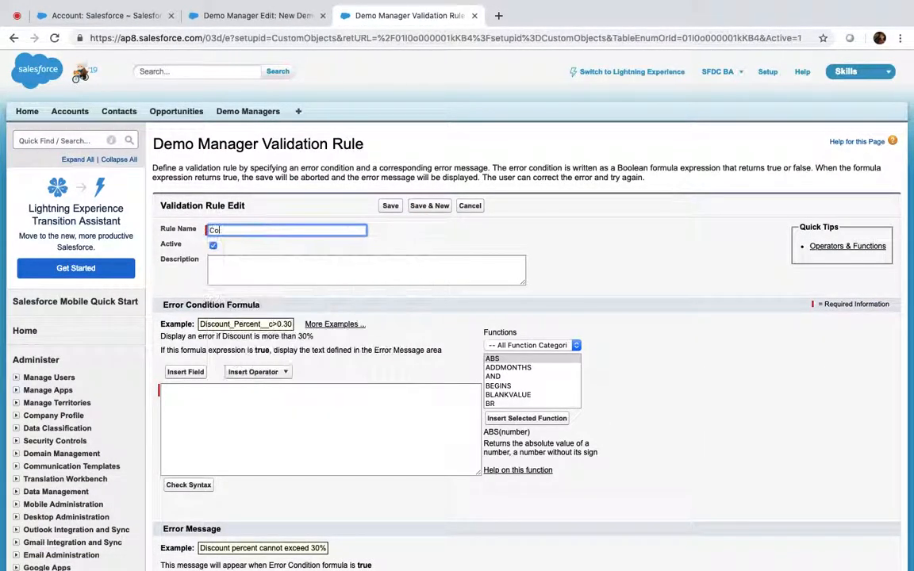
text(st Validation)
scroll(457, 309, down, 1)
scroll(242, 282, down, 3)
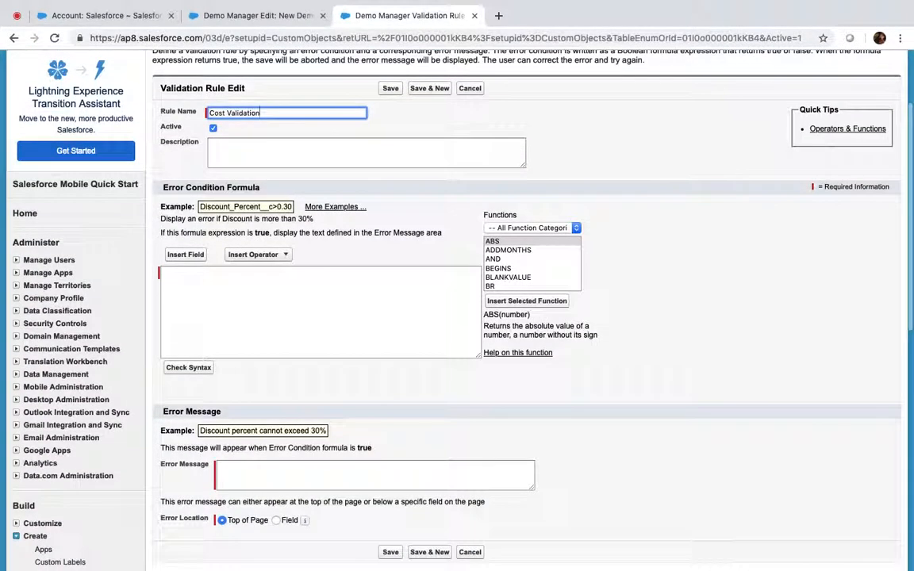
click(242, 282)
click(254, 15)
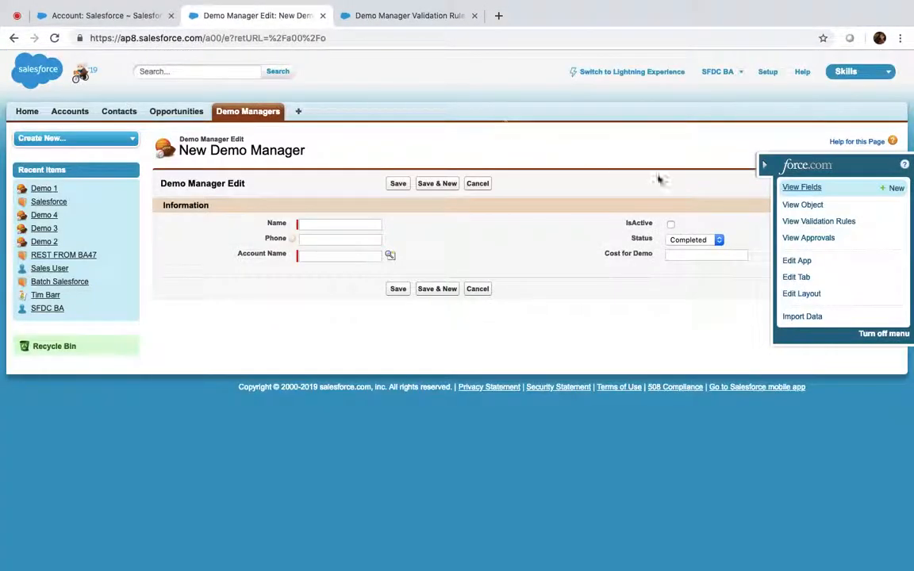
click(403, 15)
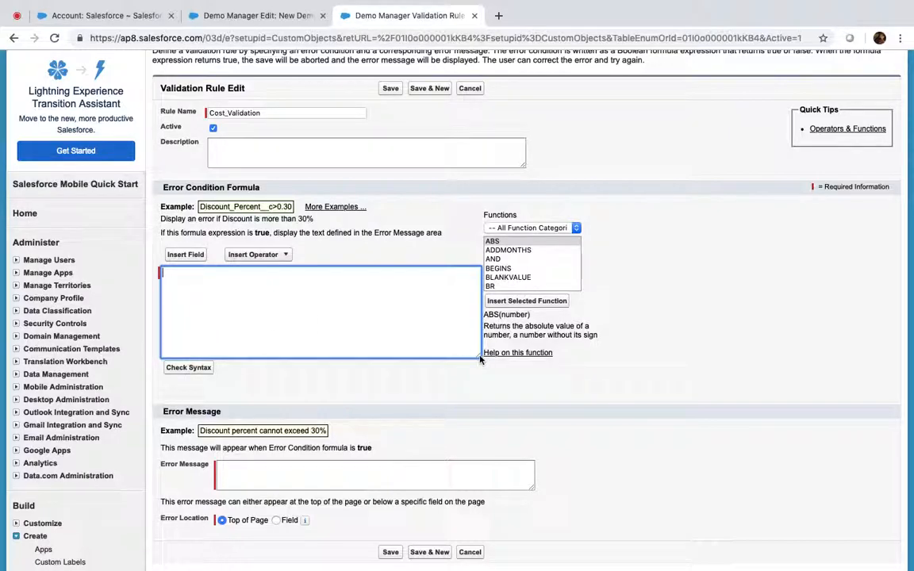
drag(479, 357, 635, 401)
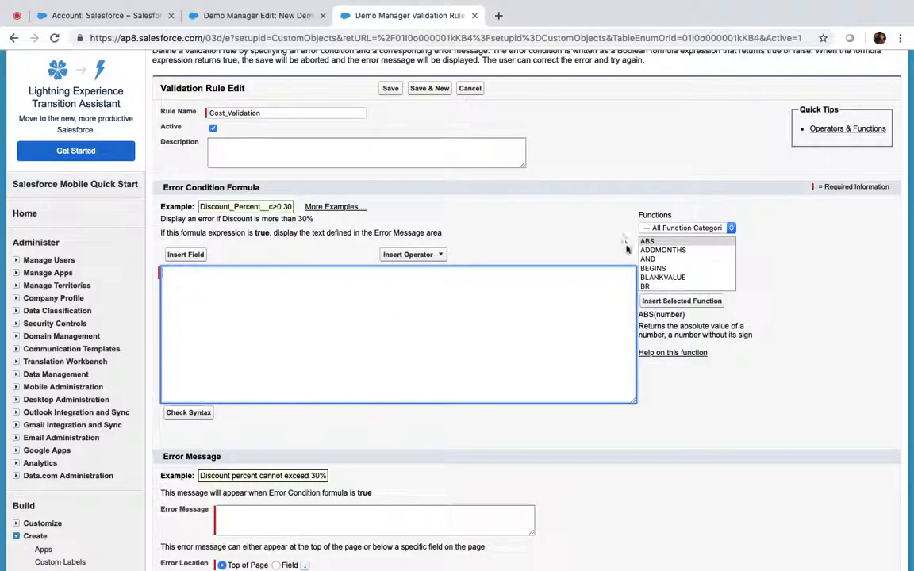
Write the example lines 1 AND 1 = 1 and 1 AND 0 = 0 in the error condition formula
text(AND)
key(BackSpace)
key(BackSpace)
text(I)
text(AND )
text(1 )
text(=)
key(Left)
key(Left)
key(Left)
key(Left)
key(Left)
key(Left)
key(Left)
key(Left)
key(Right)
key(Right)
key(Right)
key(Right)
key(Right)
key(Right)
key(Right)
key(Right)
text(1)
key(Return)
text(1 AND)
key(BackSpace)
key(BackSpace)
text(ND 0 = 0)
key(Return)
Add the example lines 1 OR 1 = 1, 1 OR 0 = 1, NOT(1) = 0 and NOT(0) = 1
text(1 OR 1 = )
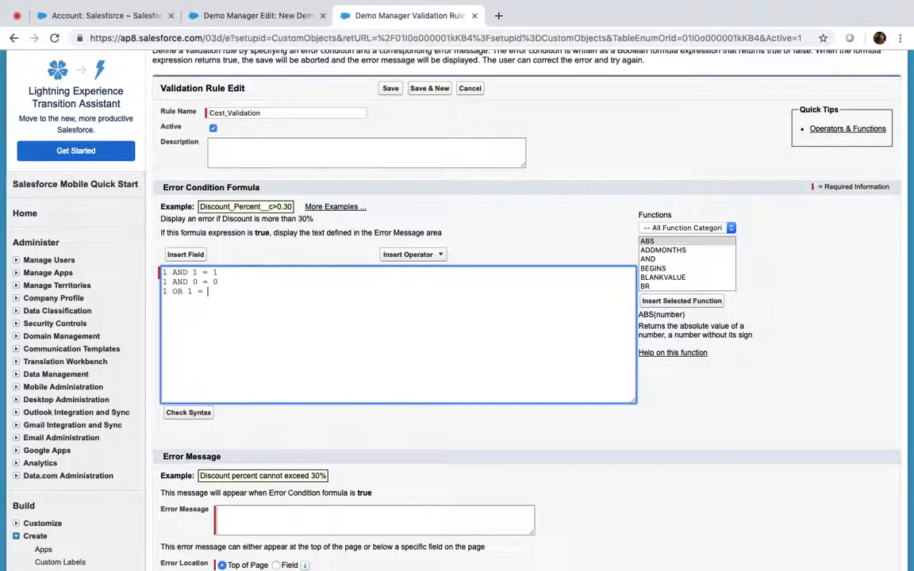
text(1)
key(Return)
text(1 OR 1 =)
key(BackSpace)
text(0)
key(Right)
key(Right)
key(Right)
text(1)
key(Return)
text(NOT (1) = 0)
key(Return)
text(NOT(0) =)
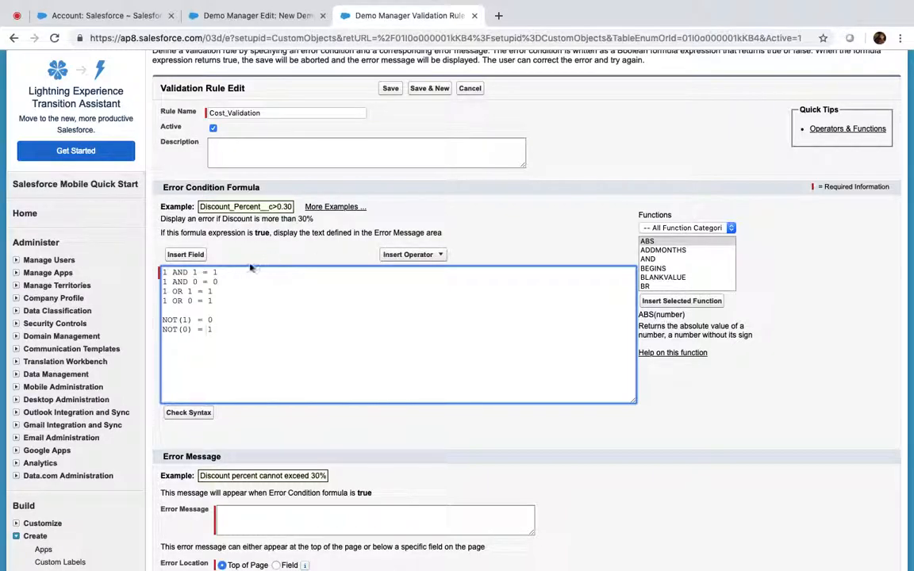
Annotate the first example line with its AND() function form, and clear the whole error condition formula
click(222, 272)
text(--> AND ()1,1)
text(-->)
click(284, 272)
text(,3,4)
key(super+a)
key(BackSpace)
text(AND)
key(BackSpace)
key(BackSpace)
key(BackSpace)
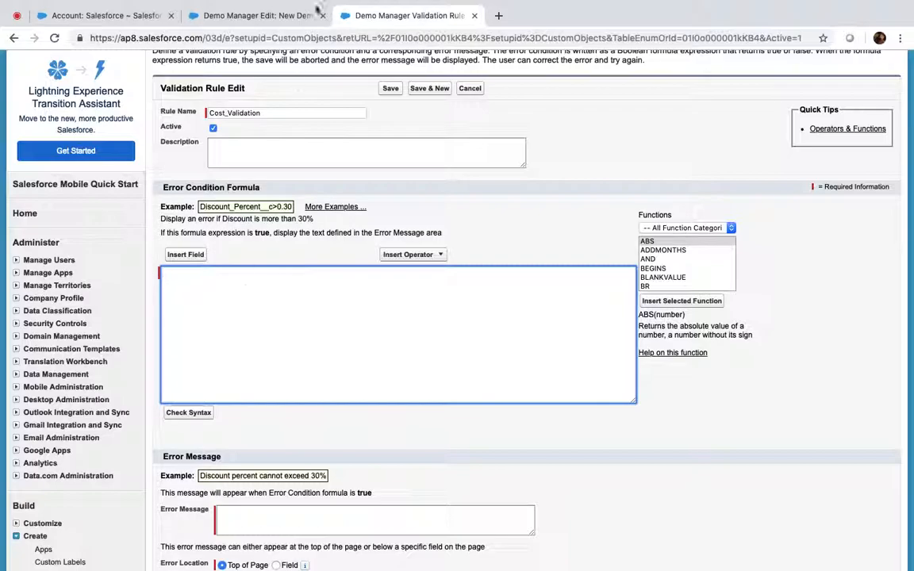
On the new Demo Manager record, set Status to In-Progress and Cost for Demo to 123
click(262, 14)
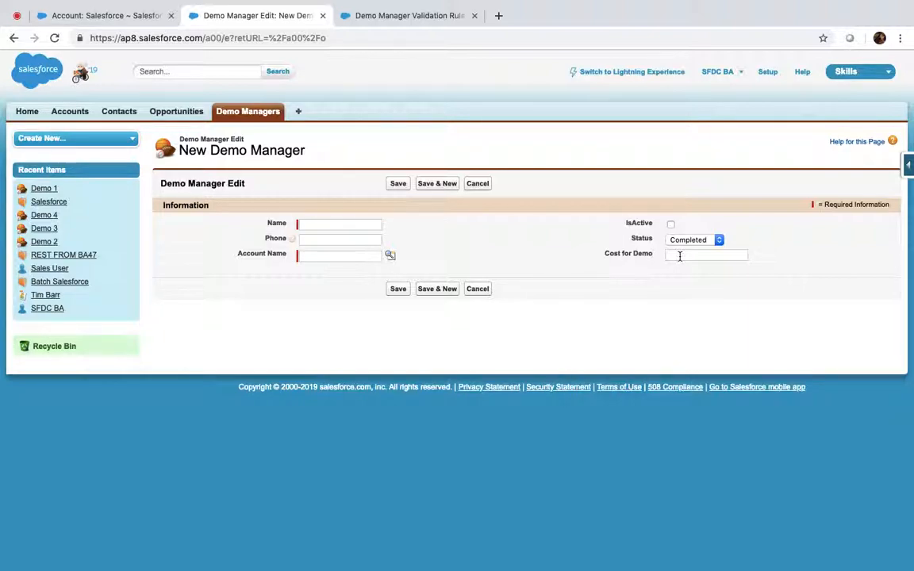
click(418, 15)
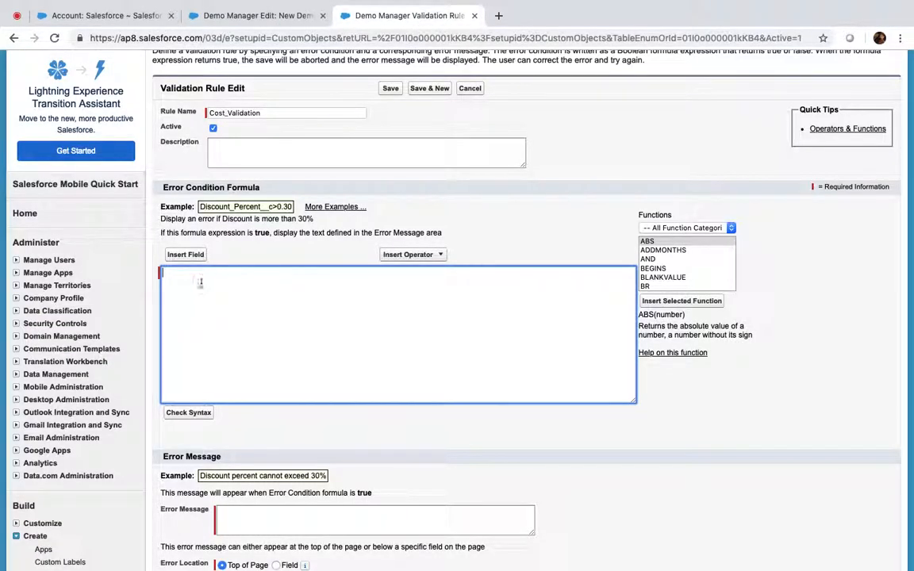
click(262, 15)
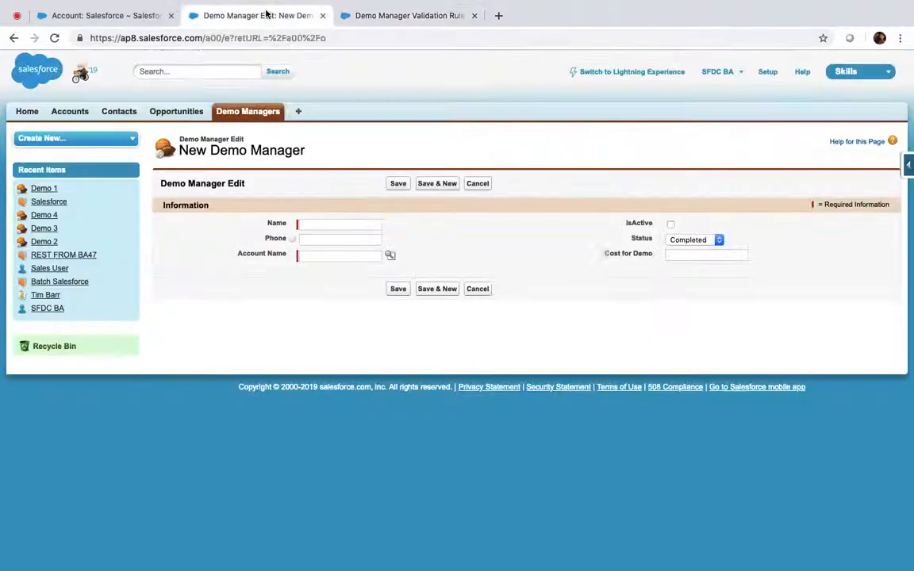
click(698, 238)
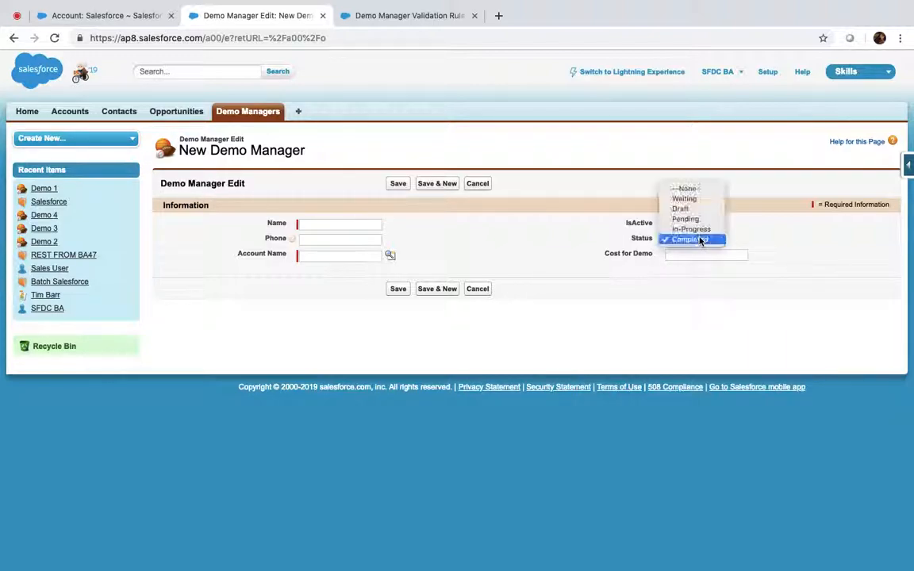
click(685, 230)
click(692, 255)
text(123)
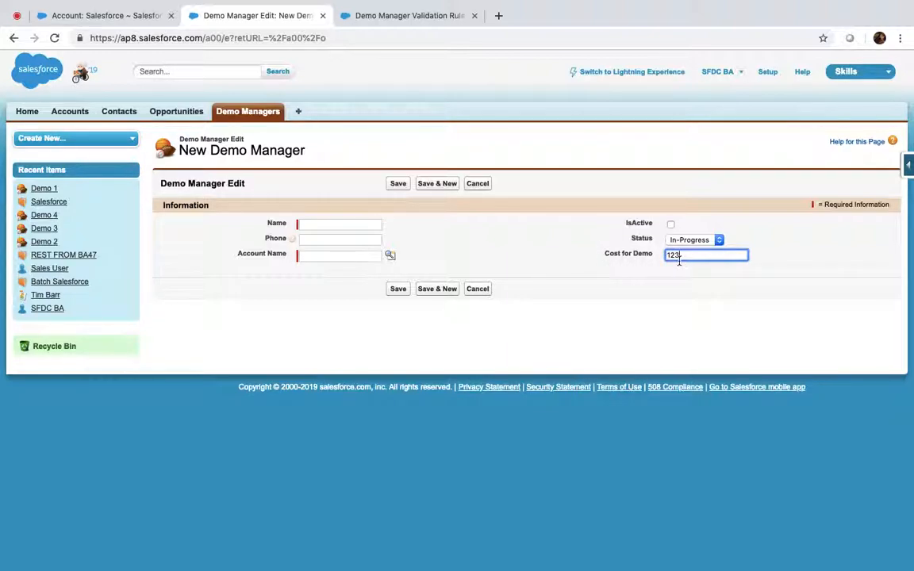
drag(625, 239, 729, 238)
drag(596, 255, 691, 256)
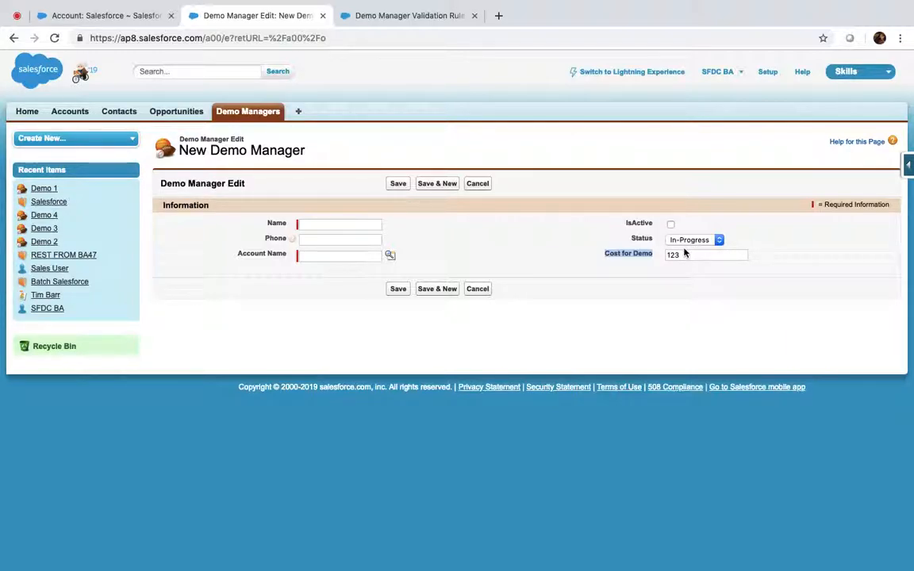
Begin the validation rule's error condition formula with an empty AND ( ) function
click(365, 15)
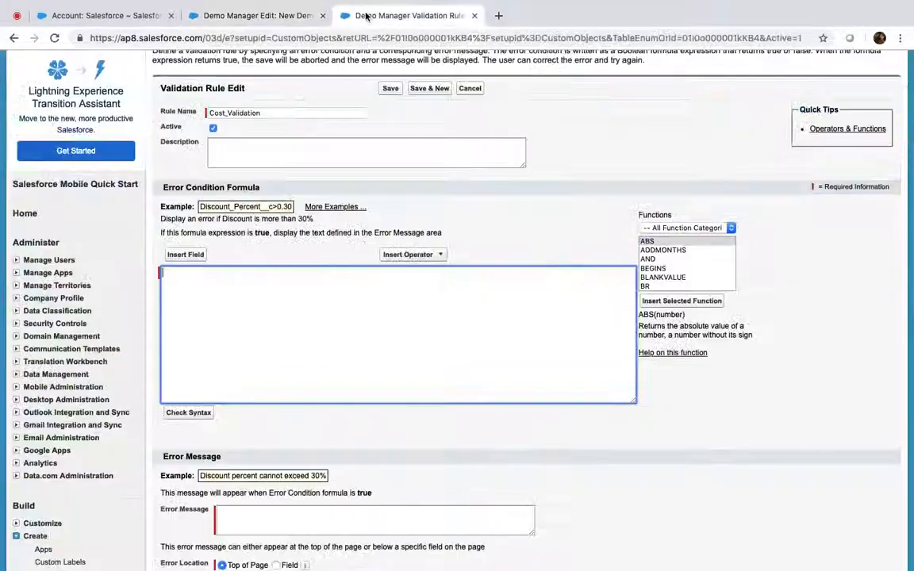
text(AND ())
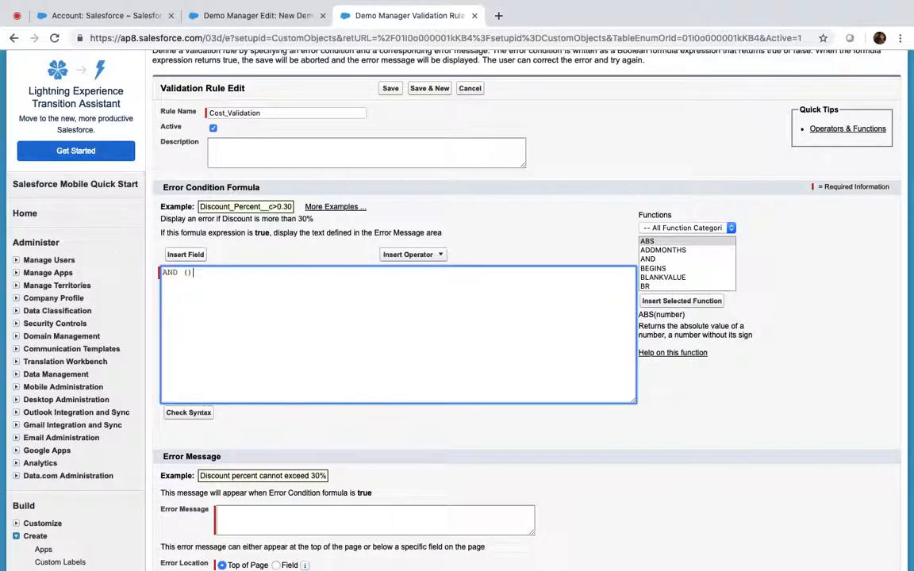
key(Left)
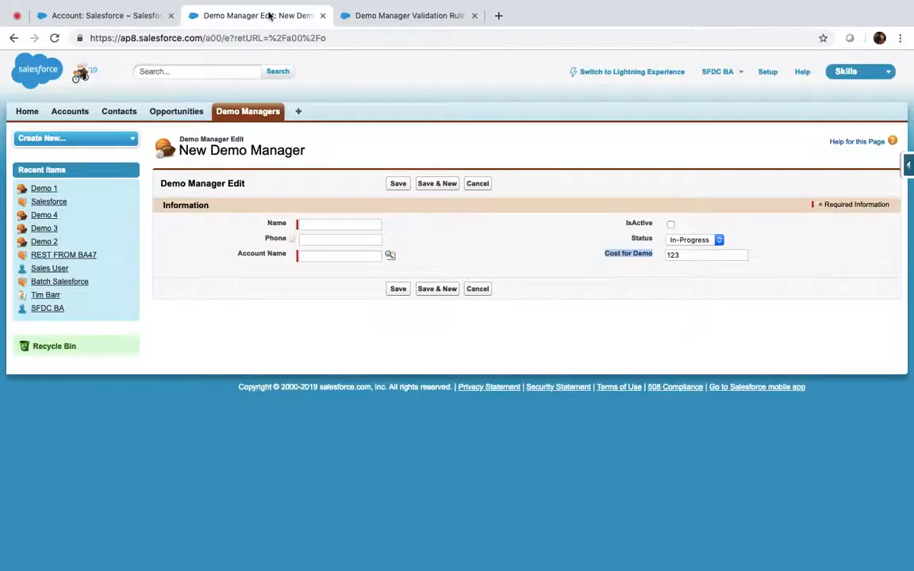
click(254, 15)
click(389, 15)
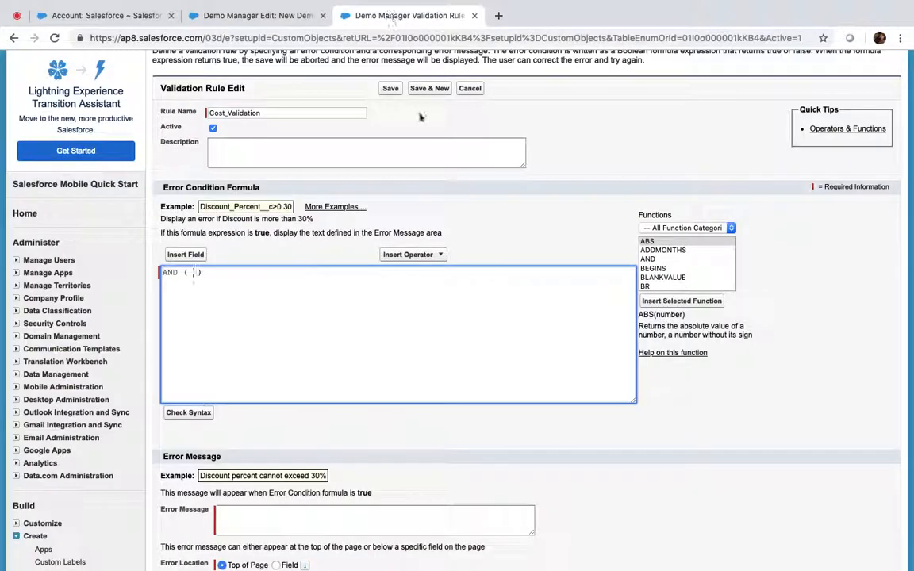
Insert the ISPICKVAL function from the function list between the AND parentheses
click(671, 277)
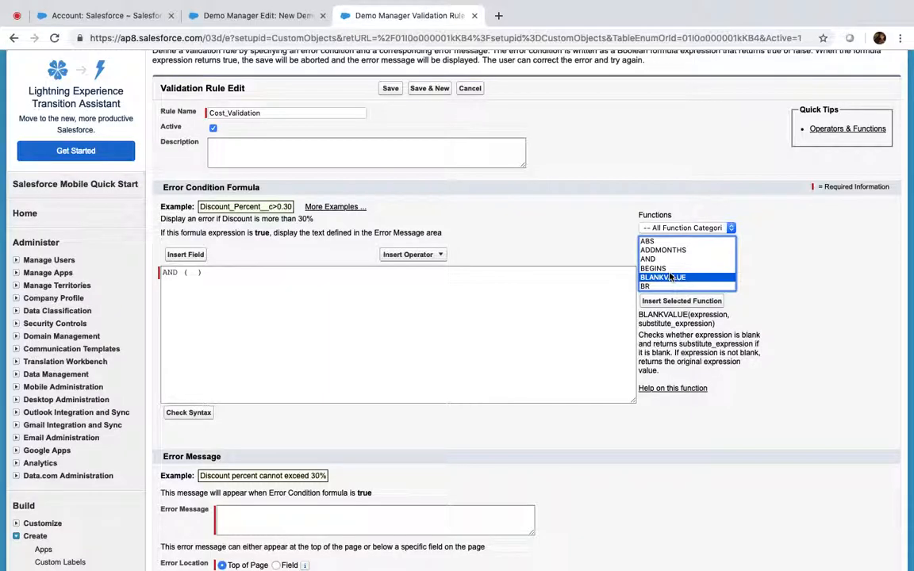
key(Down)
key(Down)
key(Down)
key(Down)
key(Down)
key(Down)
key(Down)
key(Down)
key(Down)
key(Down)
key(Down)
key(Down)
key(Down)
key(Down)
key(Down)
key(Down)
key(Down)
key(Down)
key(Down)
key(Down)
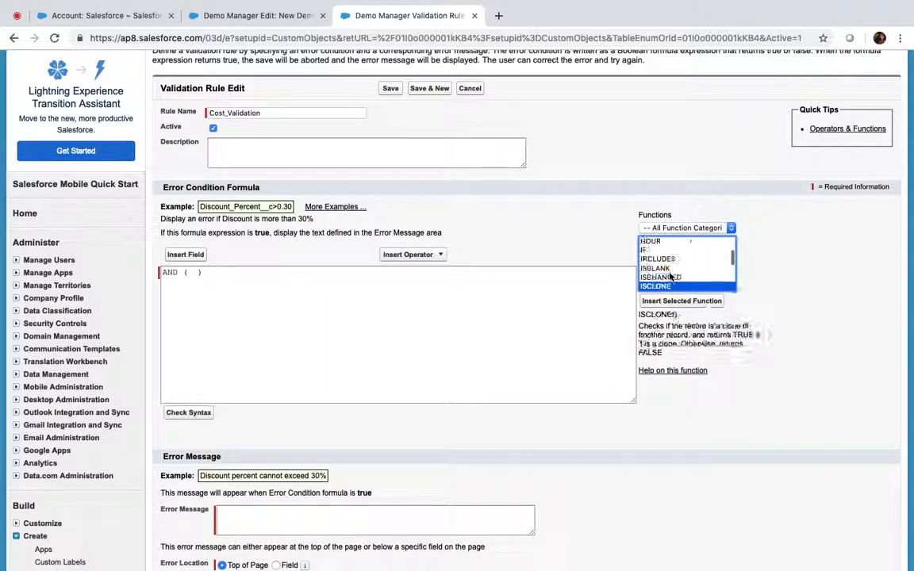
key(Down)
key(Down)
key(Down)
key(Down)
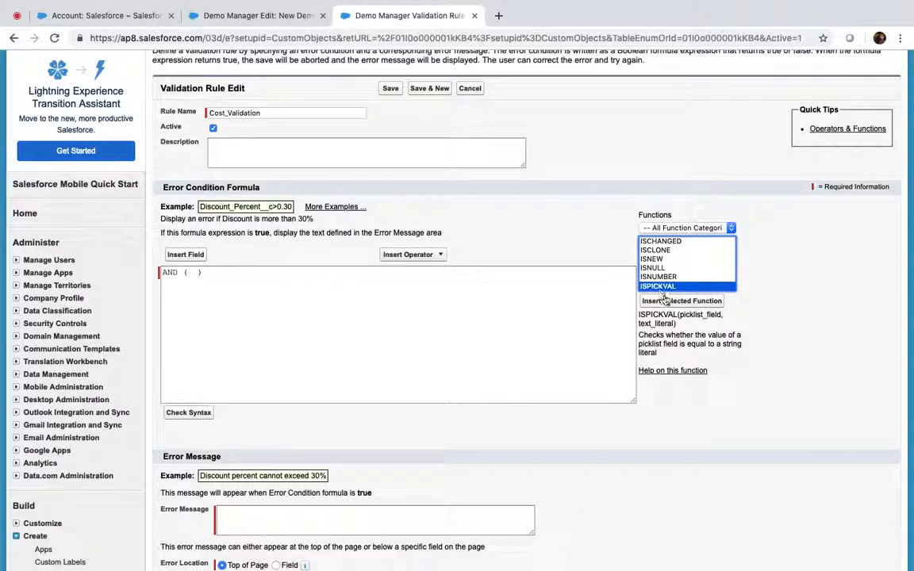
click(675, 302)
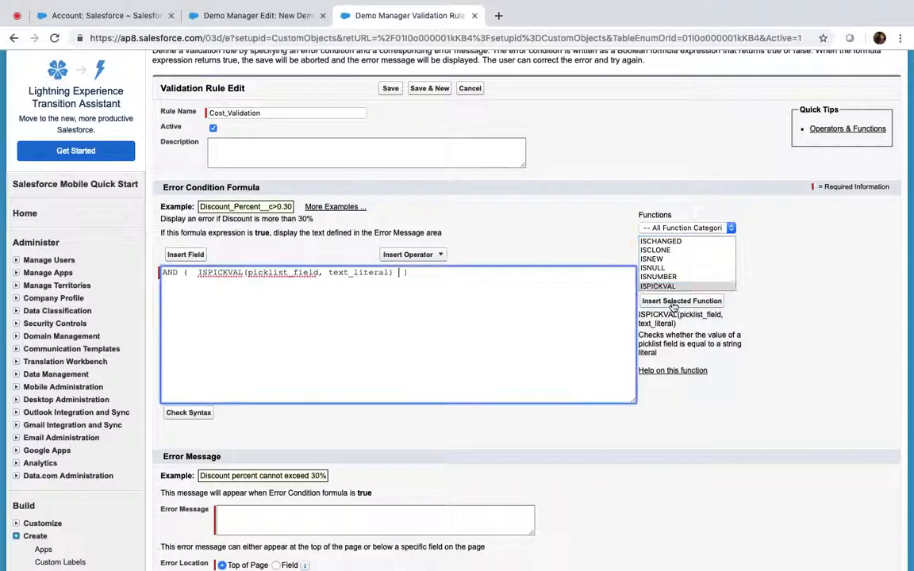
Replace the picklist_field placeholder in ISPICKVAL with the Demo Manager Status field
double_click(218, 273)
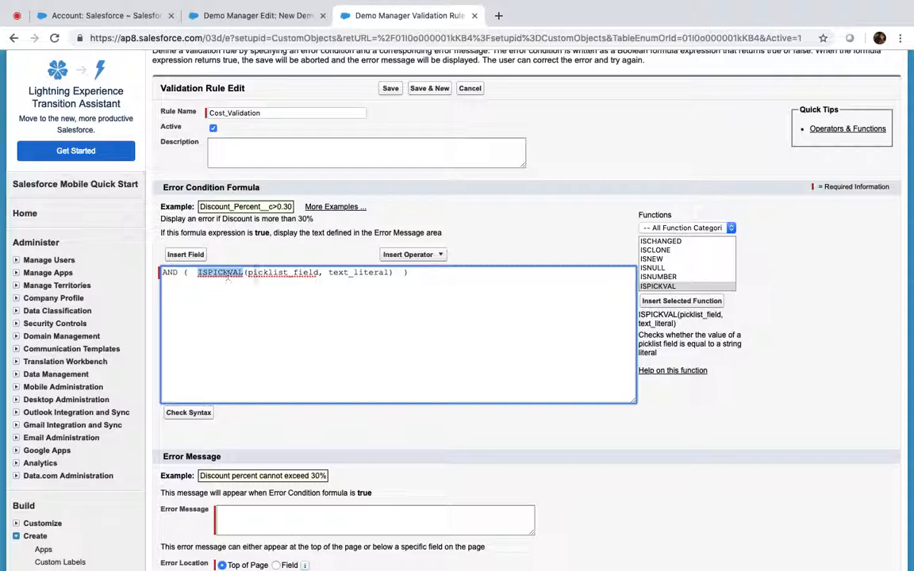
double_click(272, 272)
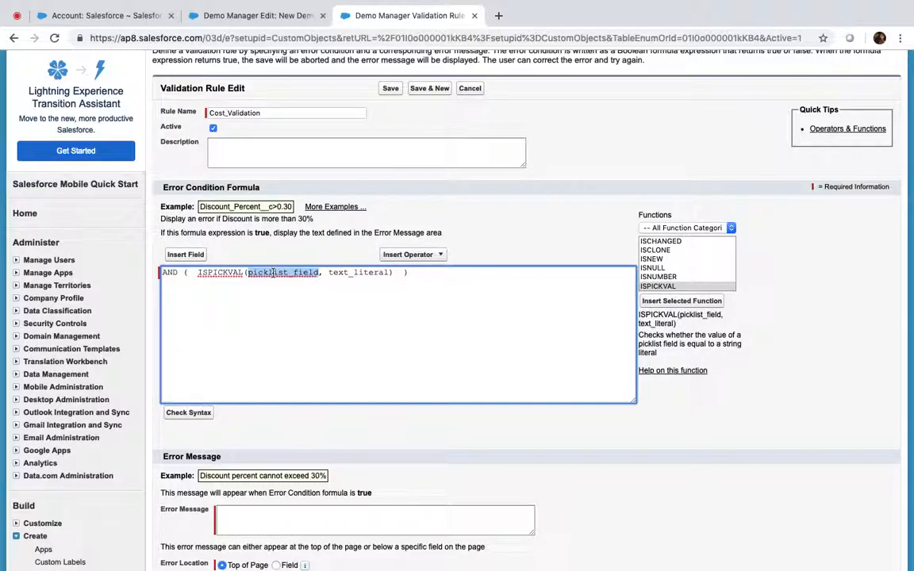
key(Delete)
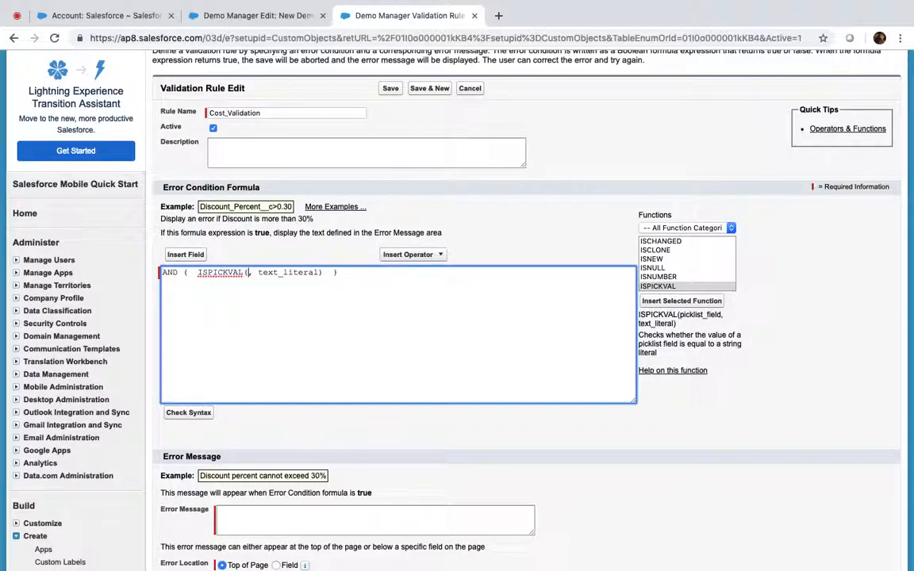
click(187, 254)
click(311, 273)
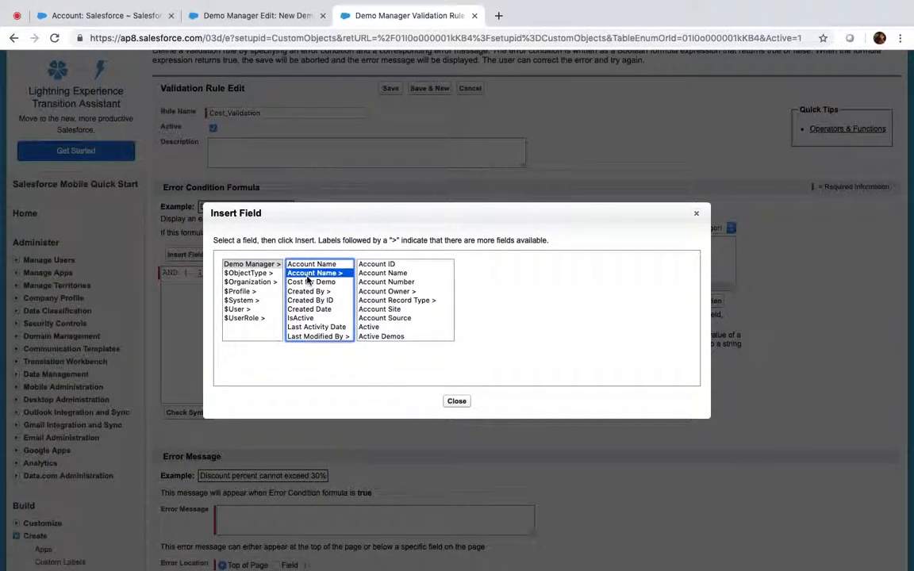
scroll(308, 279, down, 2)
click(311, 337)
click(394, 325)
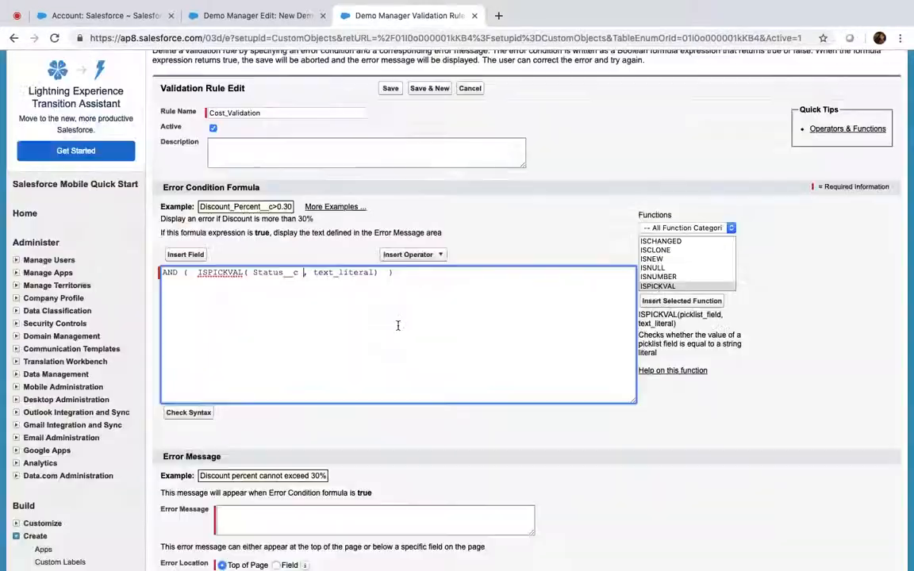
Replace the text_literal placeholder in ISPICKVAL with 'Completed', checking the Status options on the new Demo Manager record
click(314, 273)
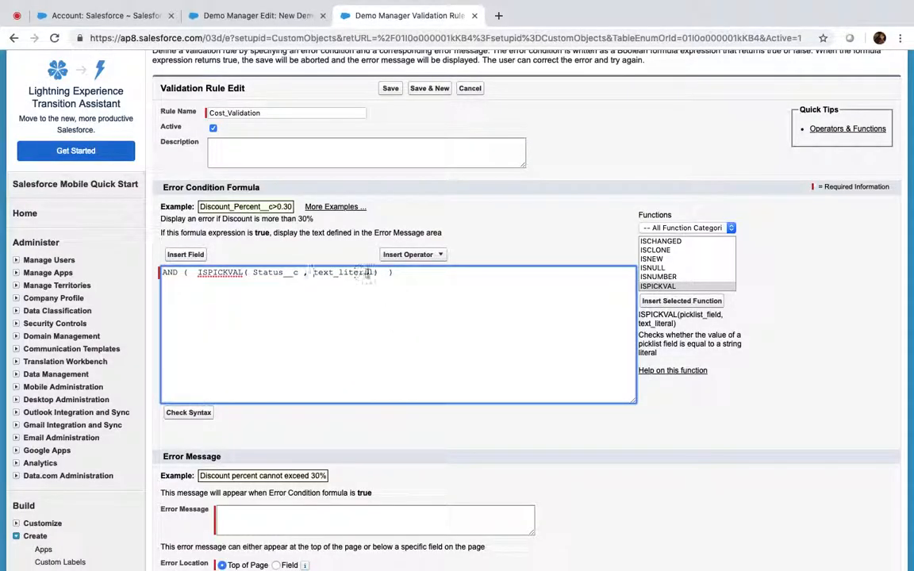
double_click(374, 273)
text('')
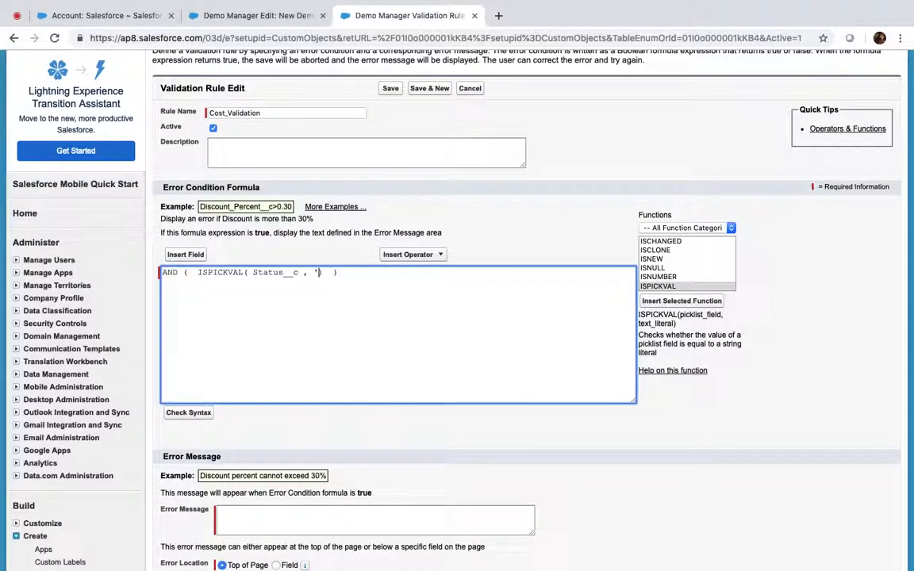
click(250, 16)
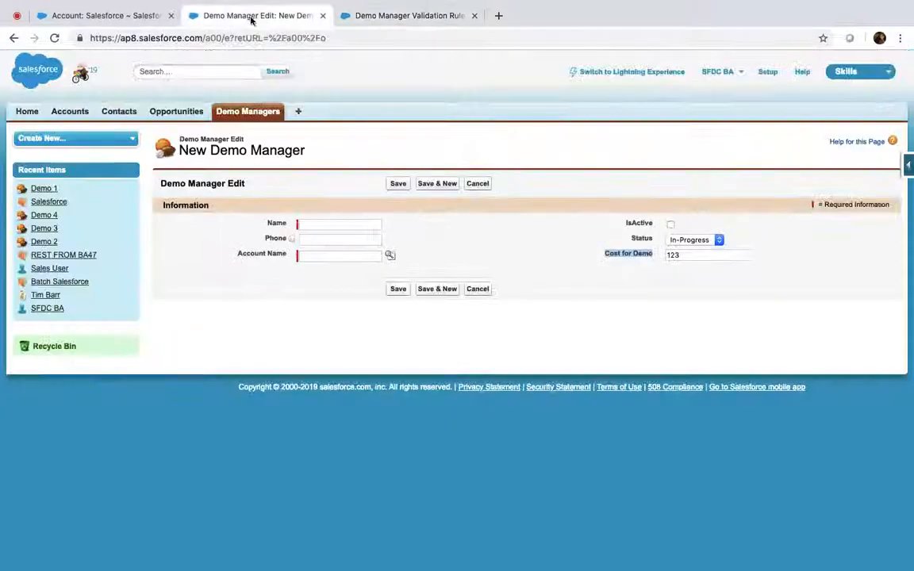
click(698, 242)
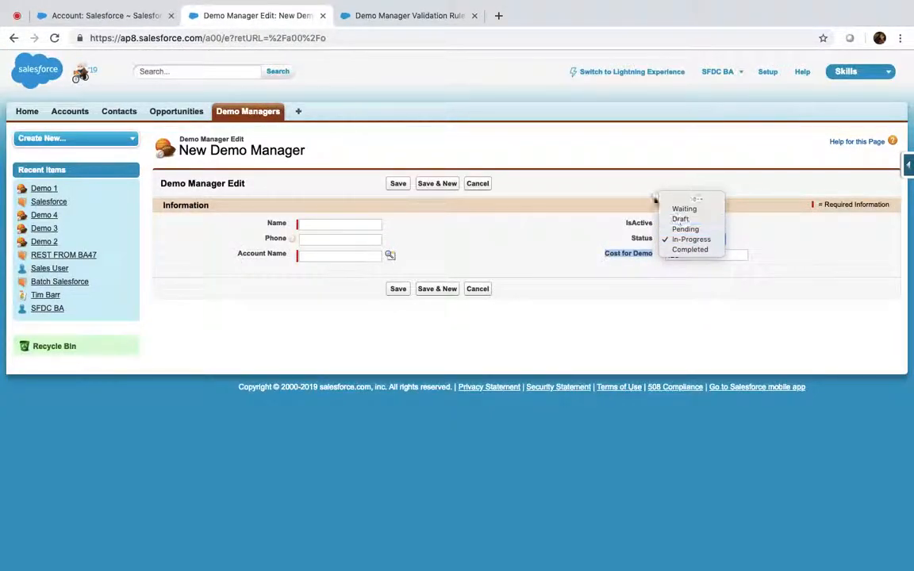
click(388, 14)
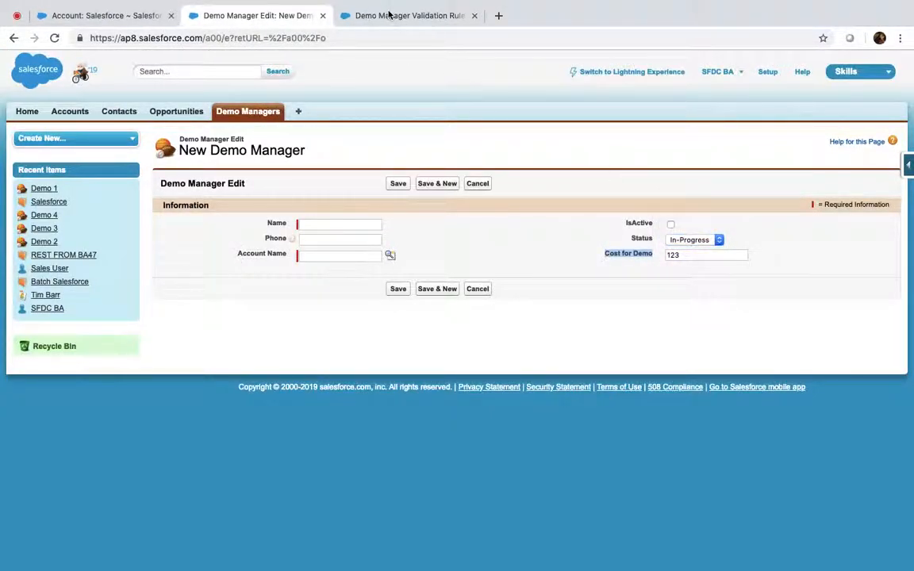
click(389, 14)
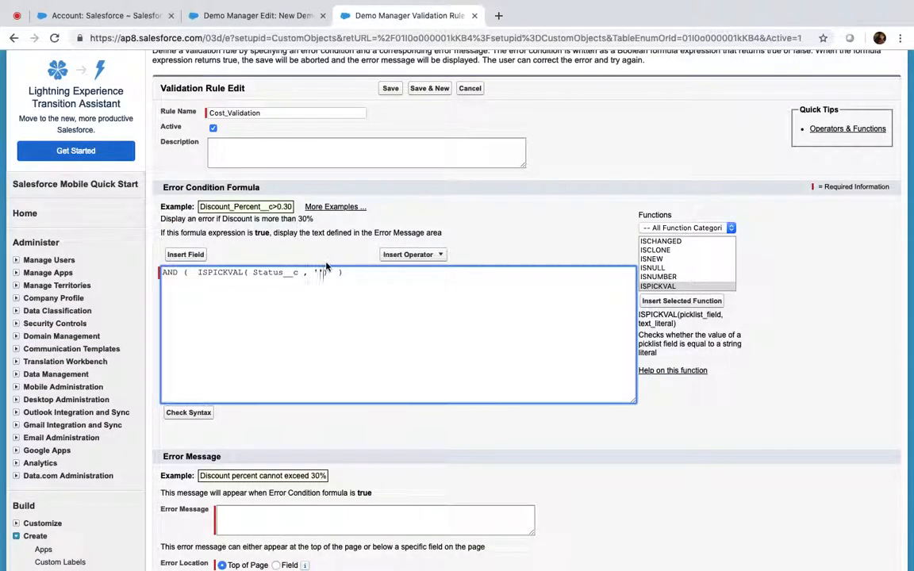
text(Completed)
Wrap the ISPICKVAL condition in a NOT ( ) function and place it on its own line inside AND
click(196, 273)
text(NOT ()
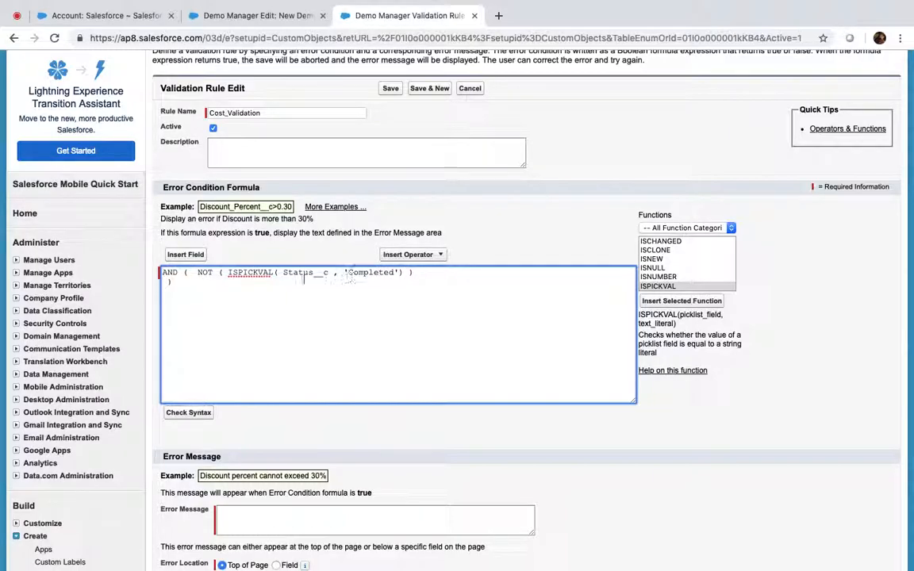
click(196, 272)
key(Return)
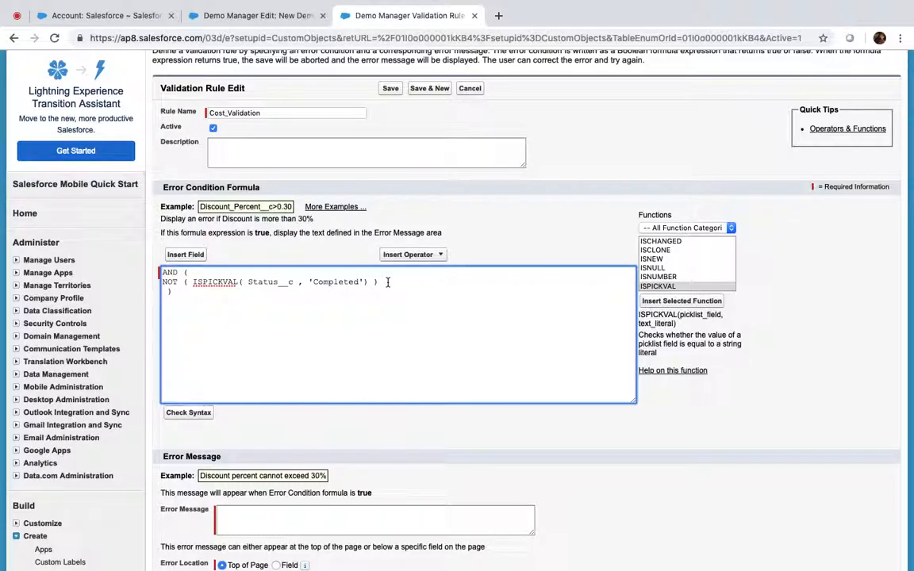
Add a comma and a second NOT( ) condition on a new line, with the ISNULL function inserted in it
key(Return)
text(NOT()
click(653, 268)
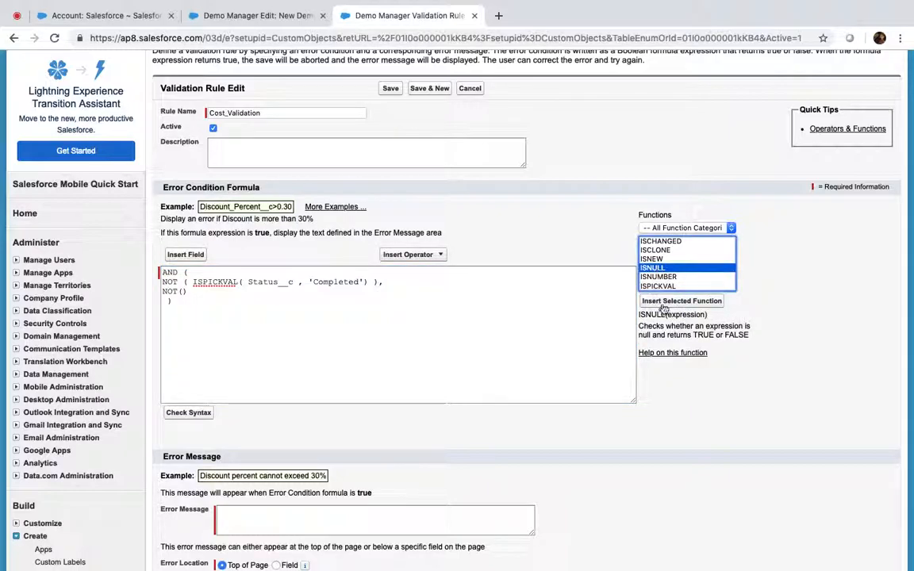
double_click(653, 269)
Replace the expression placeholder in ISNULL with the Demo Manager field Cost for Demo
double_click(253, 291)
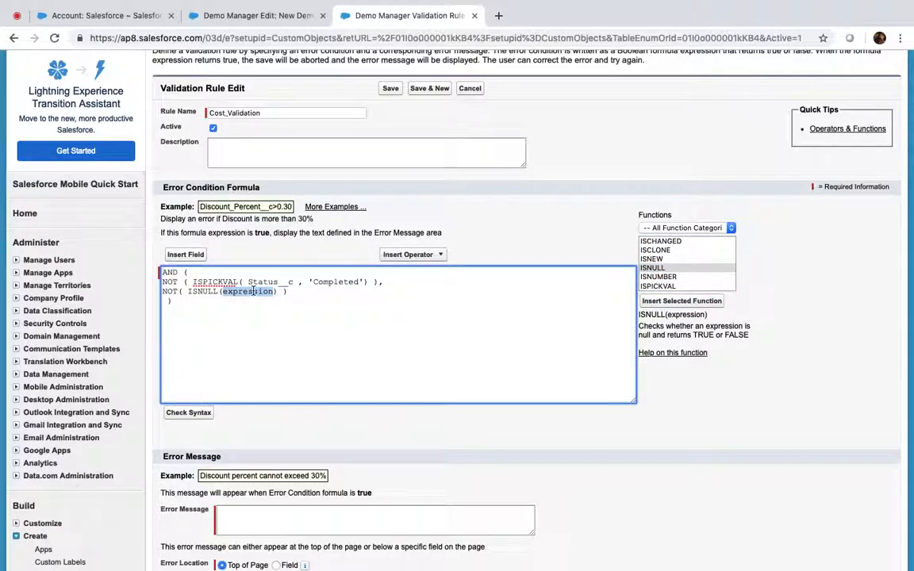
key(BackSpace)
click(254, 15)
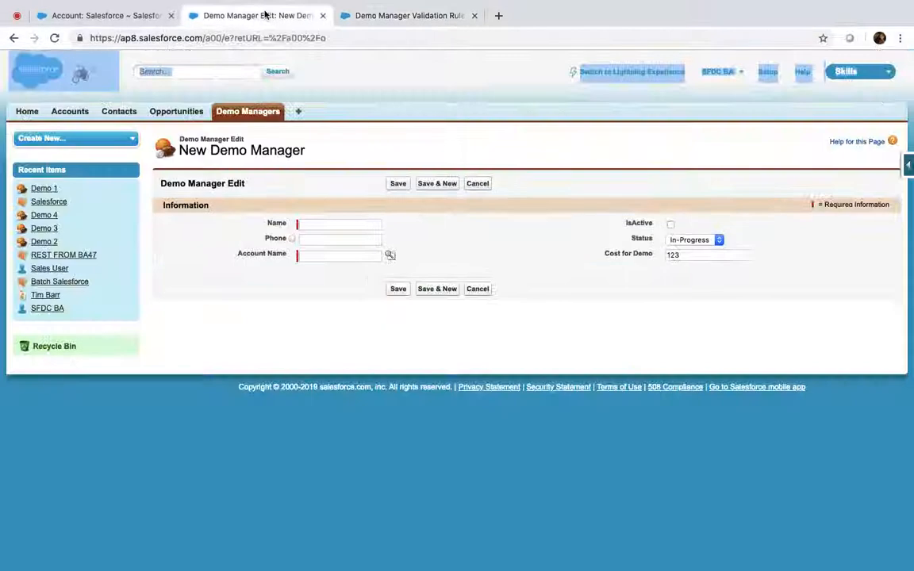
click(413, 15)
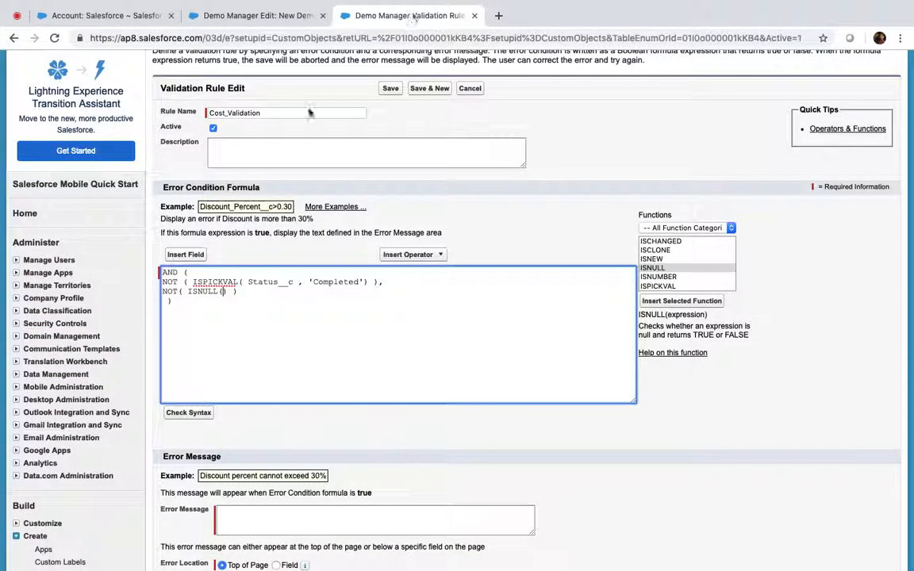
click(194, 255)
click(306, 273)
click(306, 280)
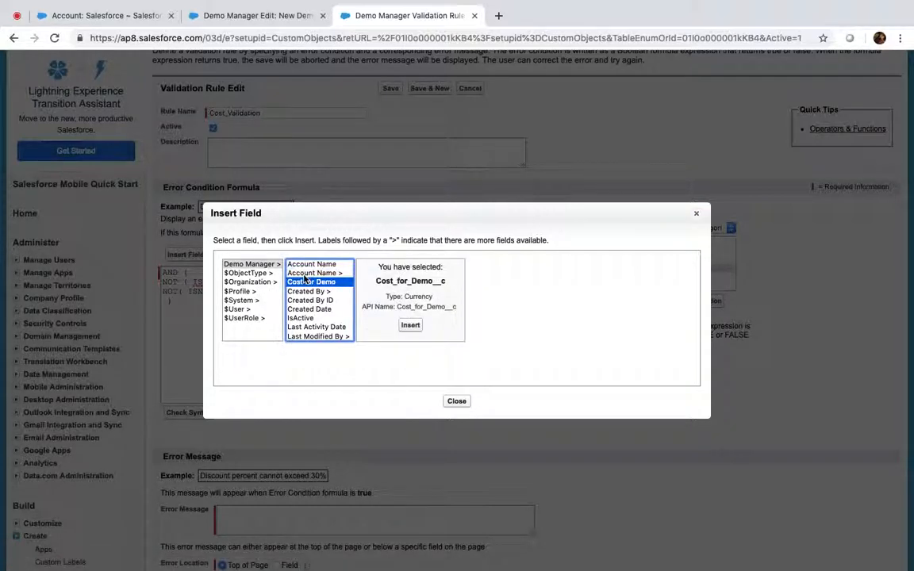
key(Down)
key(Down)
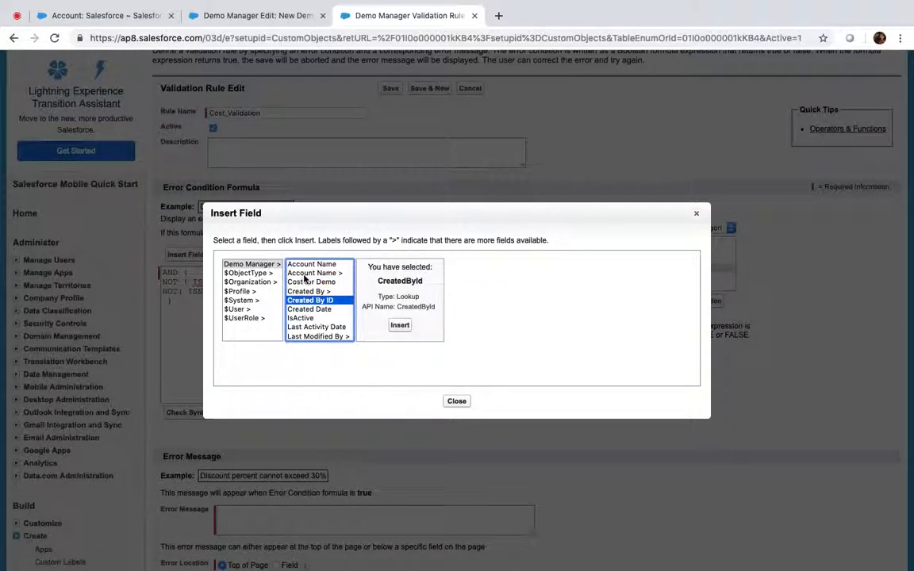
click(310, 282)
click(402, 326)
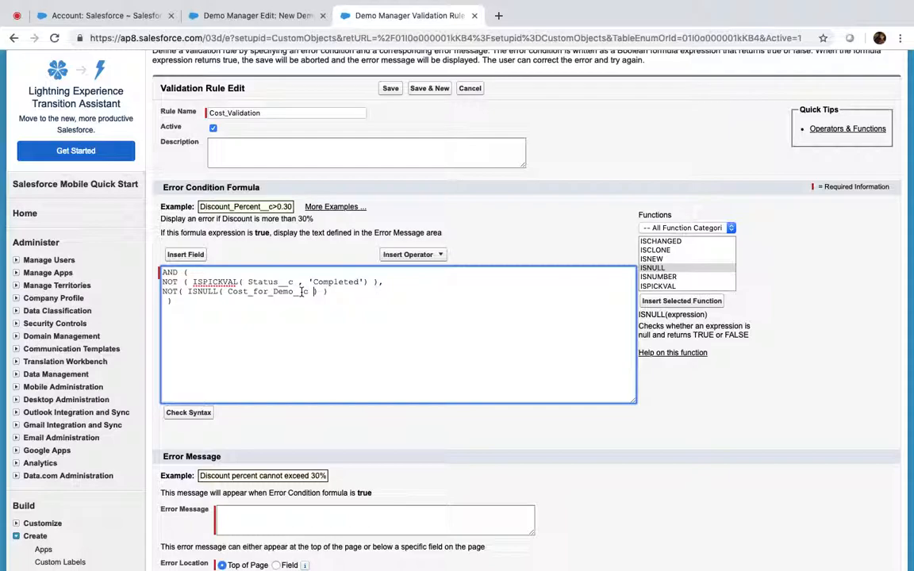
Enter the rule's error message "Cost should be provide only for Completed demos"
scroll(285, 302, down, 3)
click(244, 292)
text(Cost)
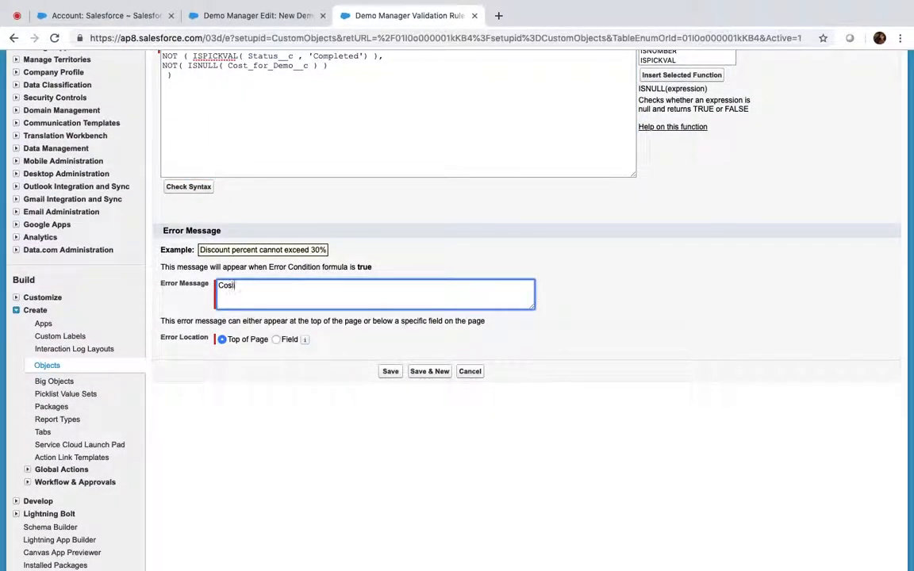
text( should be provide)
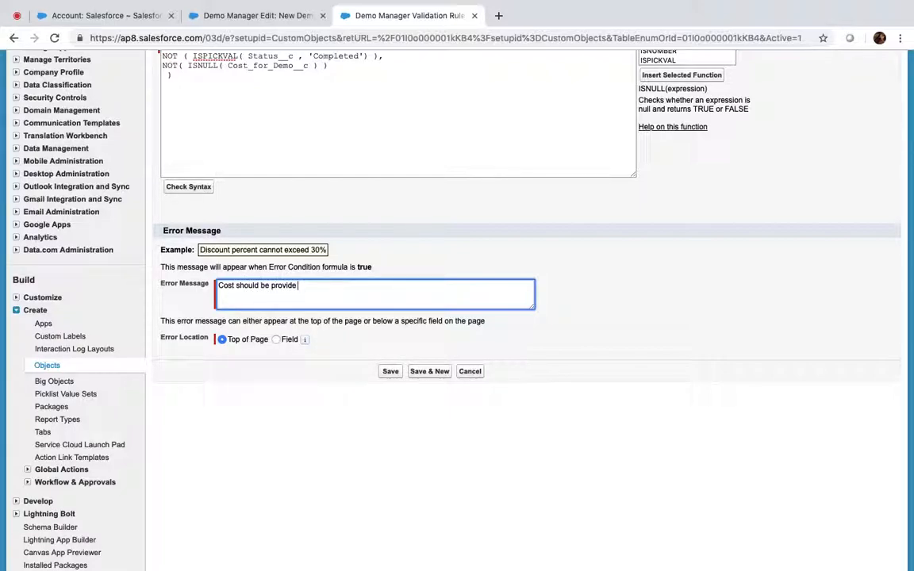
text( only for Completed demos)
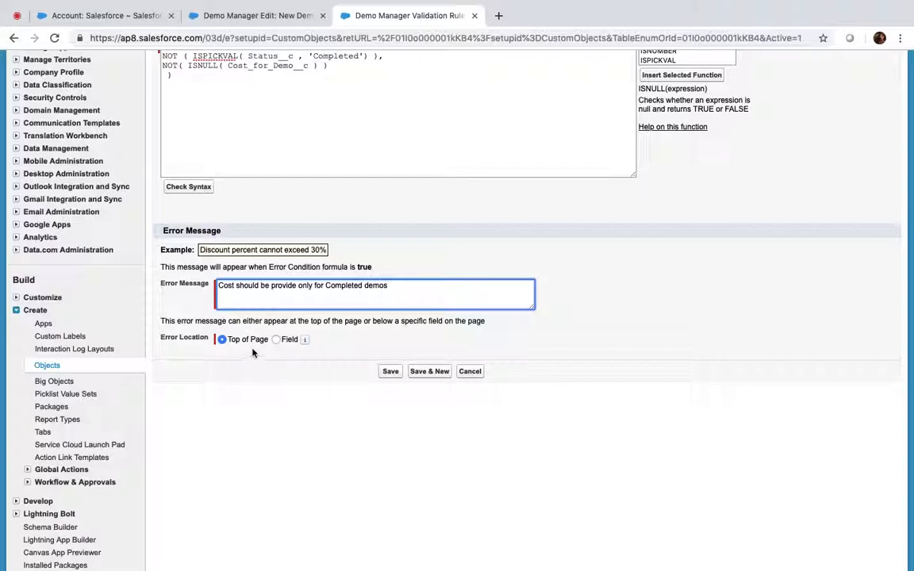
Set the error location to the Cost for Demo field and save the validation rule
click(275, 340)
click(325, 340)
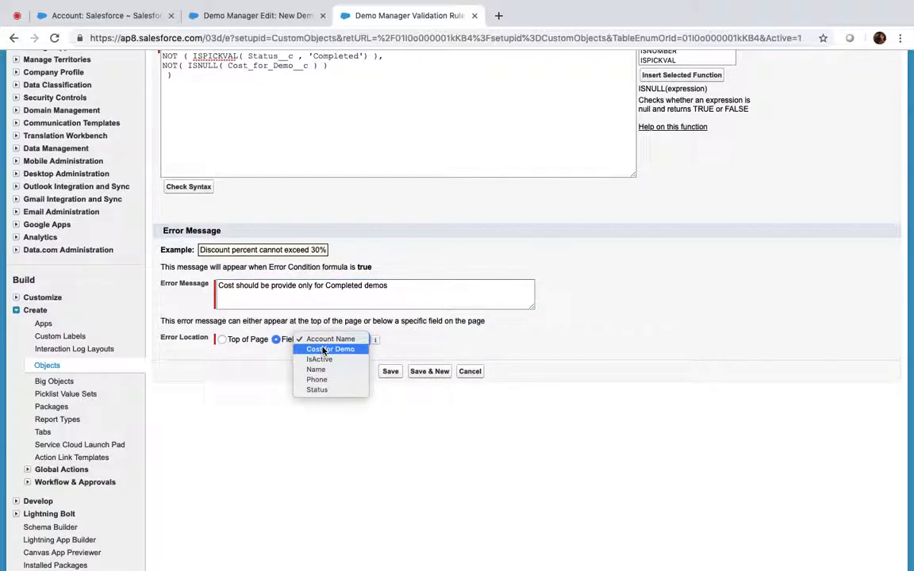
click(323, 350)
click(391, 373)
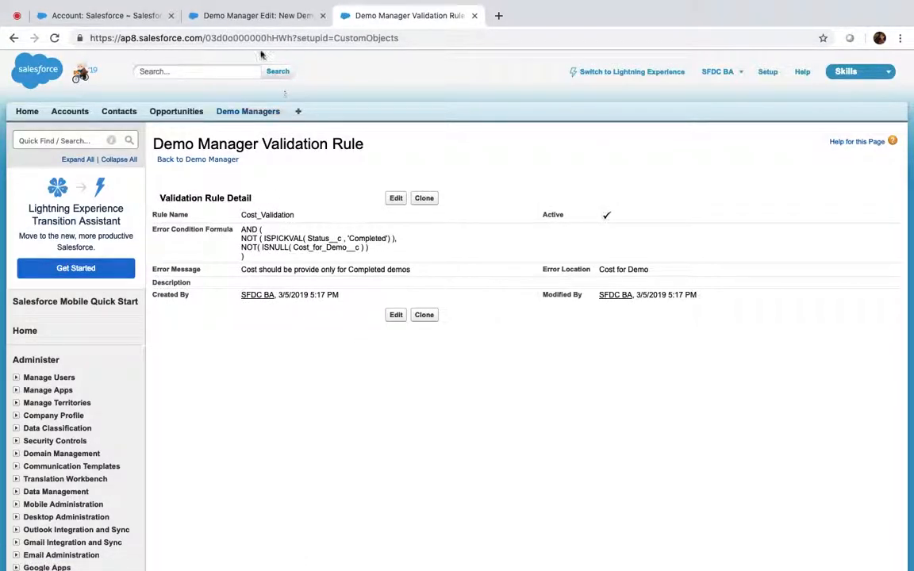
On the new Demo Manager record, enter the name Demo 5, look up the Salesforce account and try to save
click(240, 15)
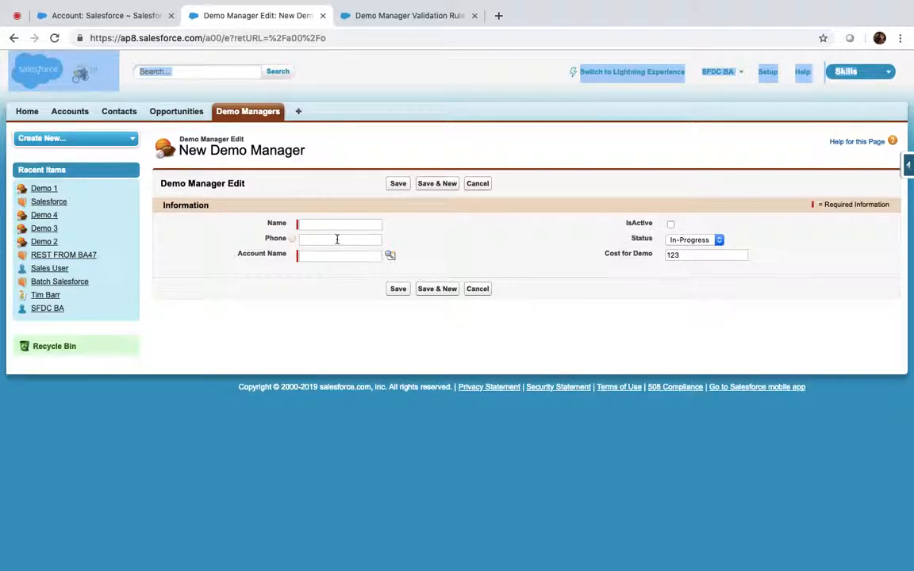
click(336, 225)
text(Demo 5)
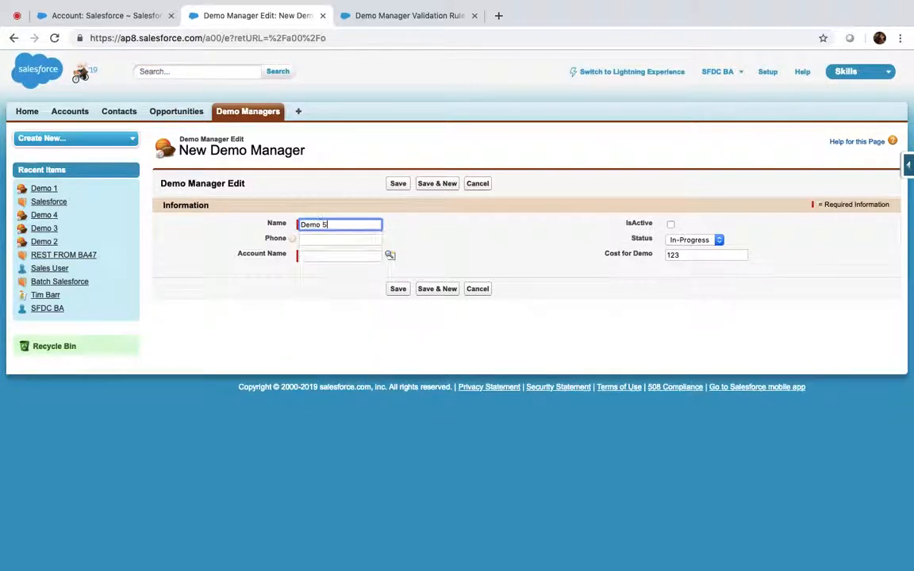
key(Tab)
key(Tab)
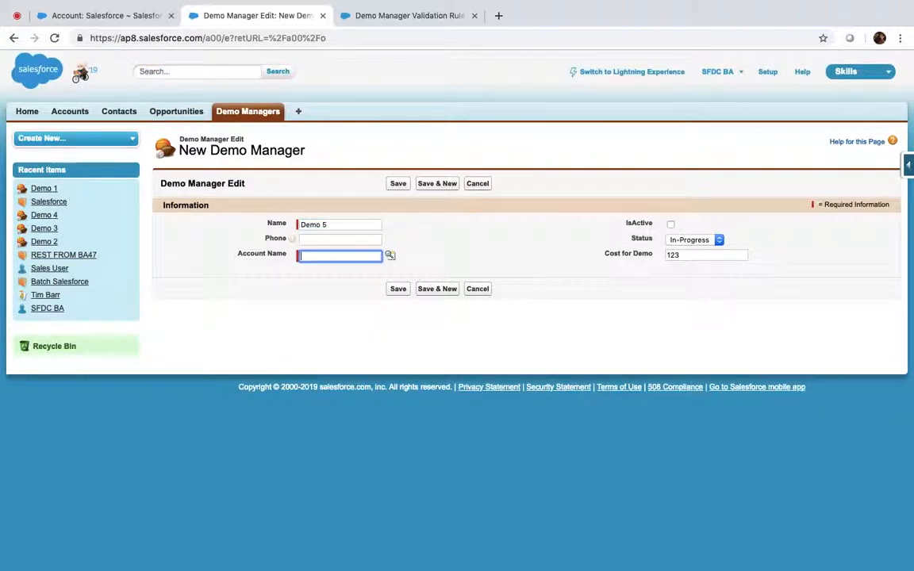
click(393, 257)
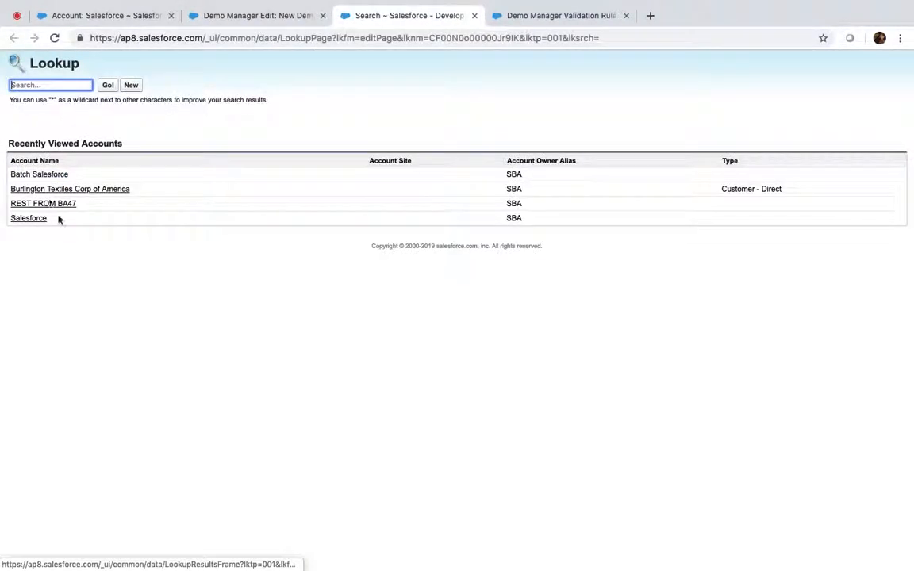
click(30, 219)
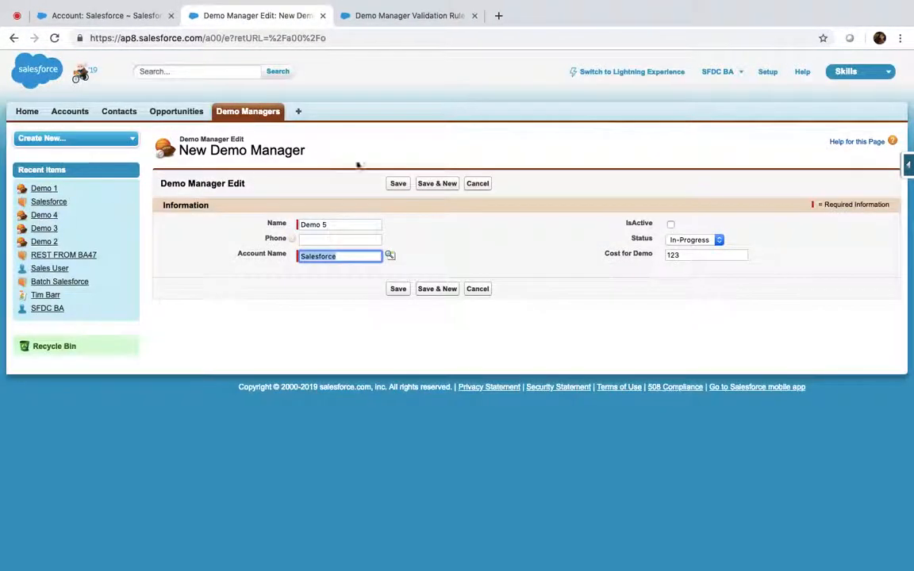
click(401, 188)
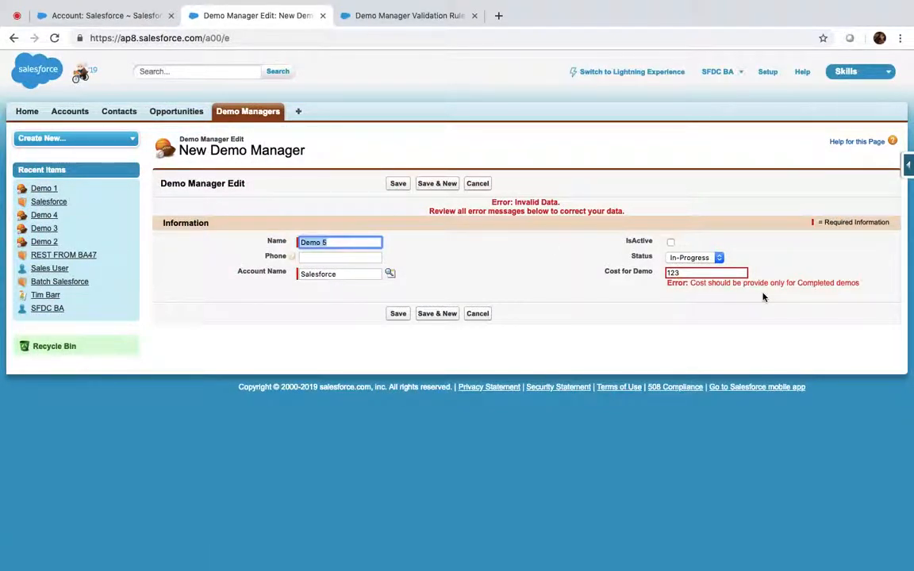
Set the new Demo 5 record's Status to Completed and save it
click(718, 258)
click(681, 267)
click(399, 314)
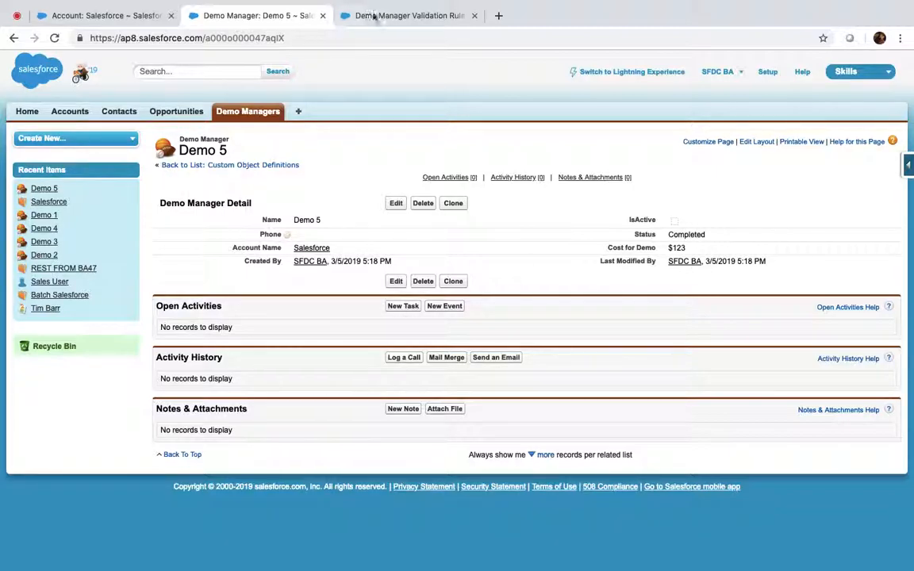
Review the saved Cost_Validation rule, then select IsActive on the Demo 5 record and save it
click(405, 15)
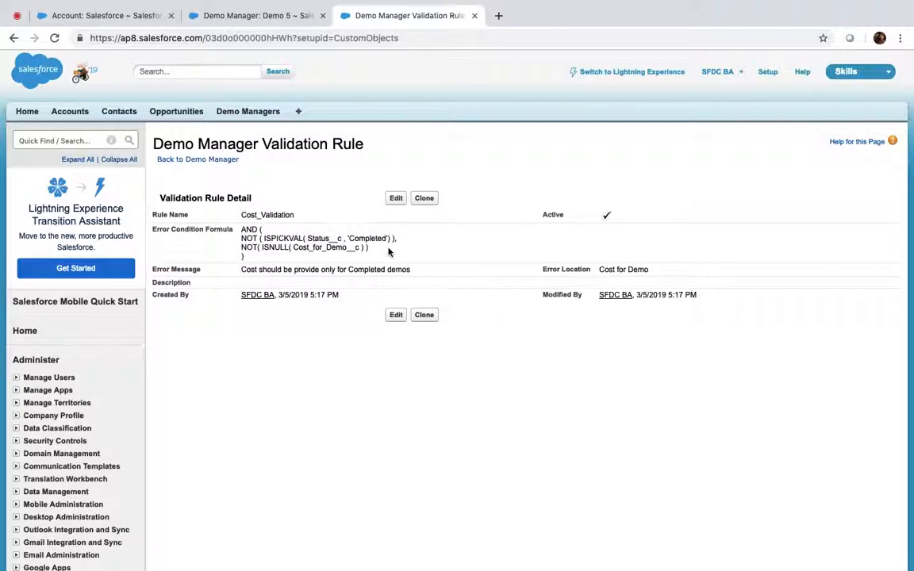
click(266, 21)
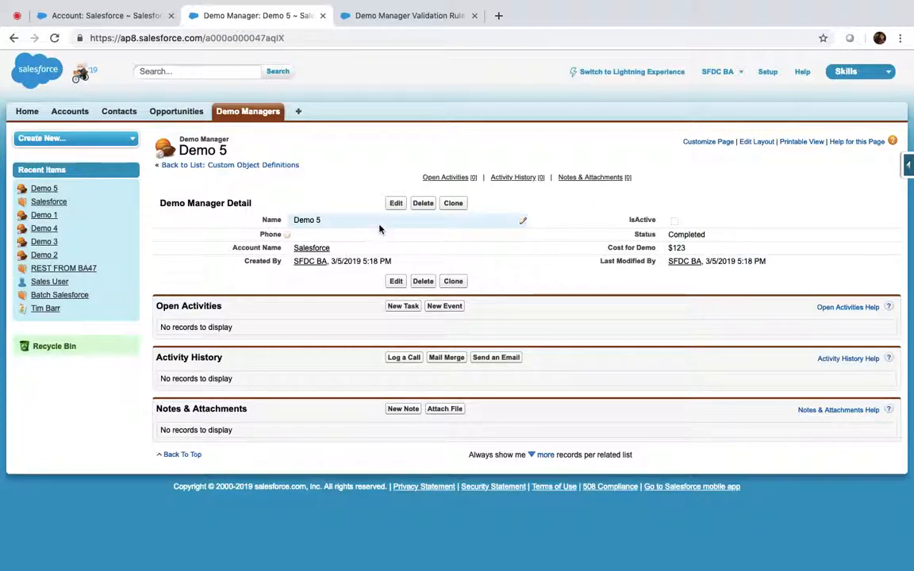
click(396, 203)
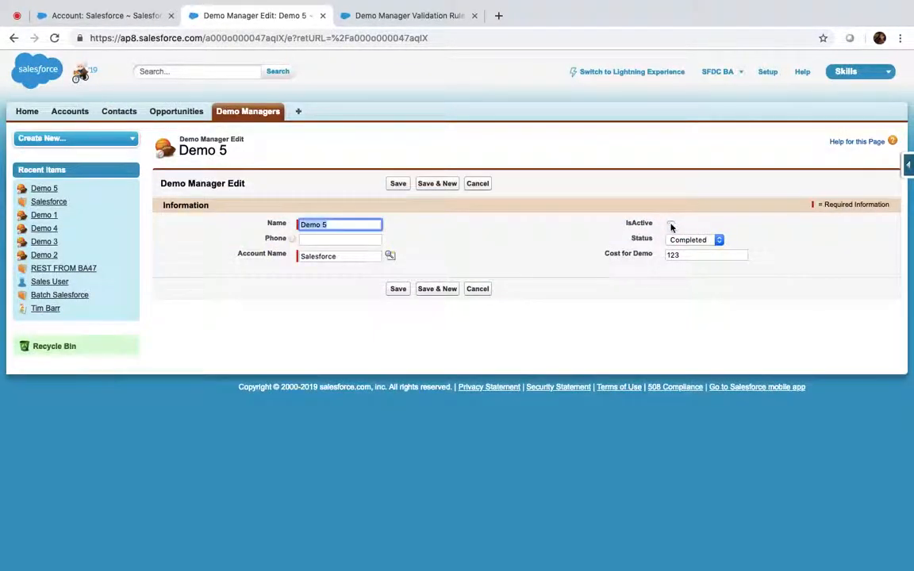
click(671, 226)
click(397, 183)
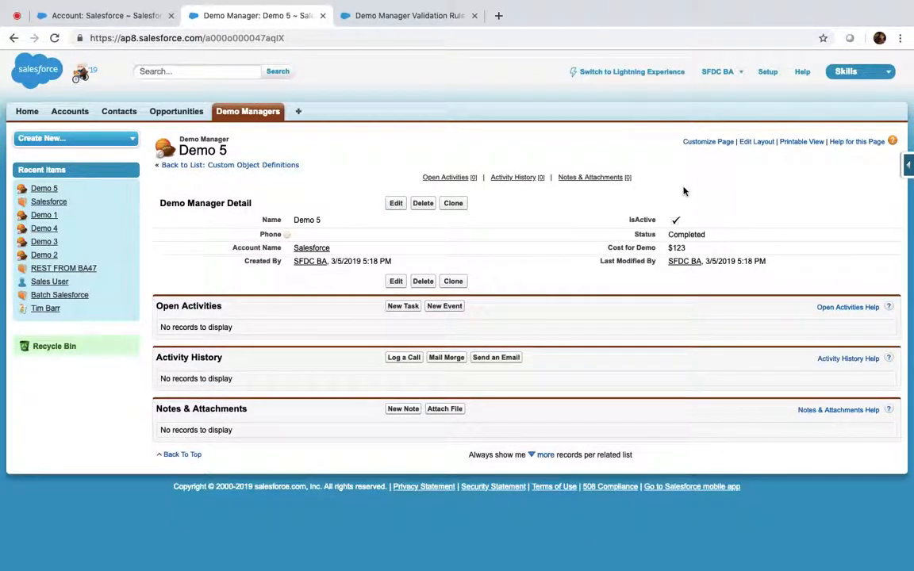
Reopen the Demo 5 record for editing and examine its Status options, keeping Completed selected
click(395, 203)
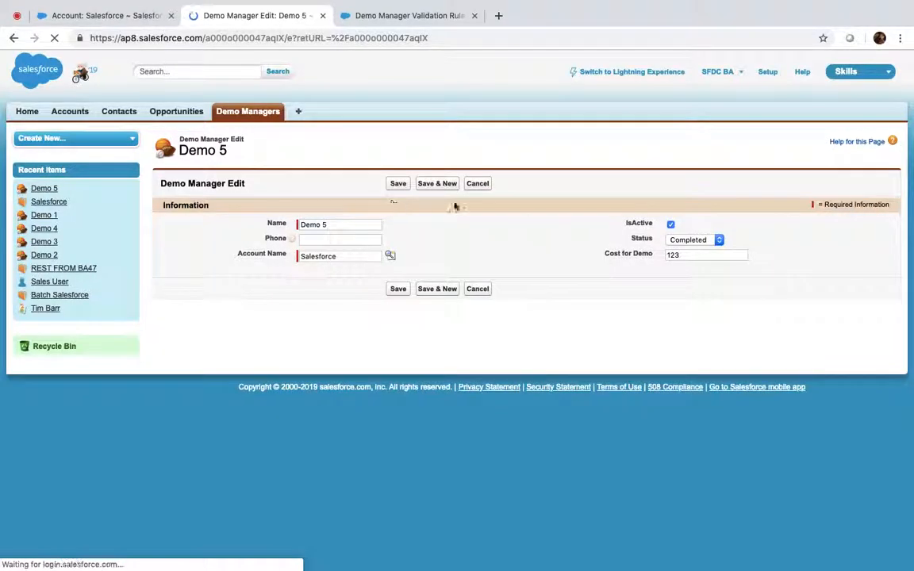
click(696, 242)
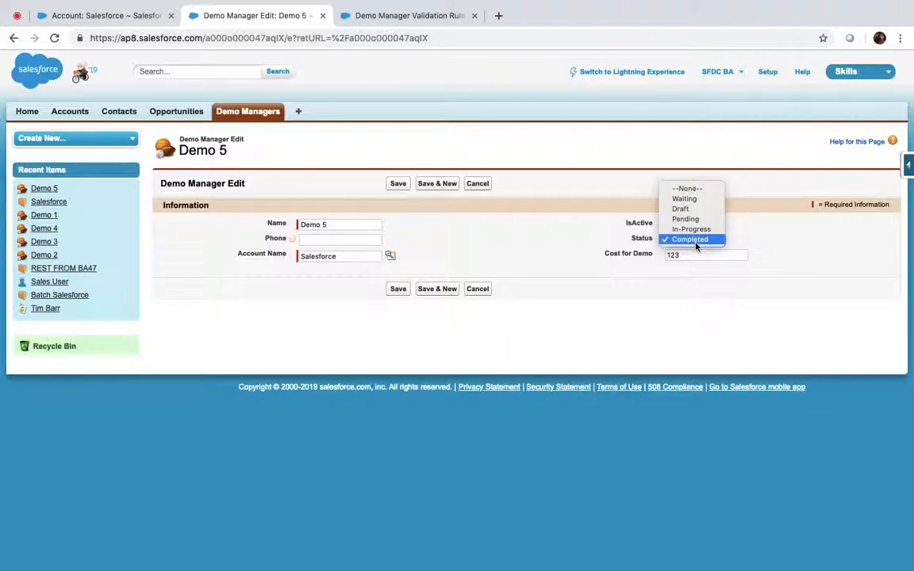
click(696, 246)
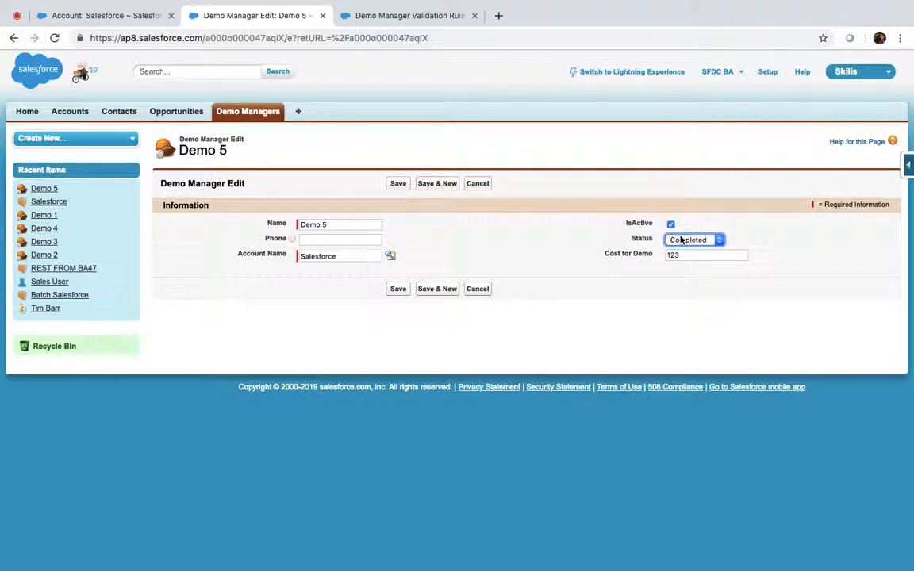